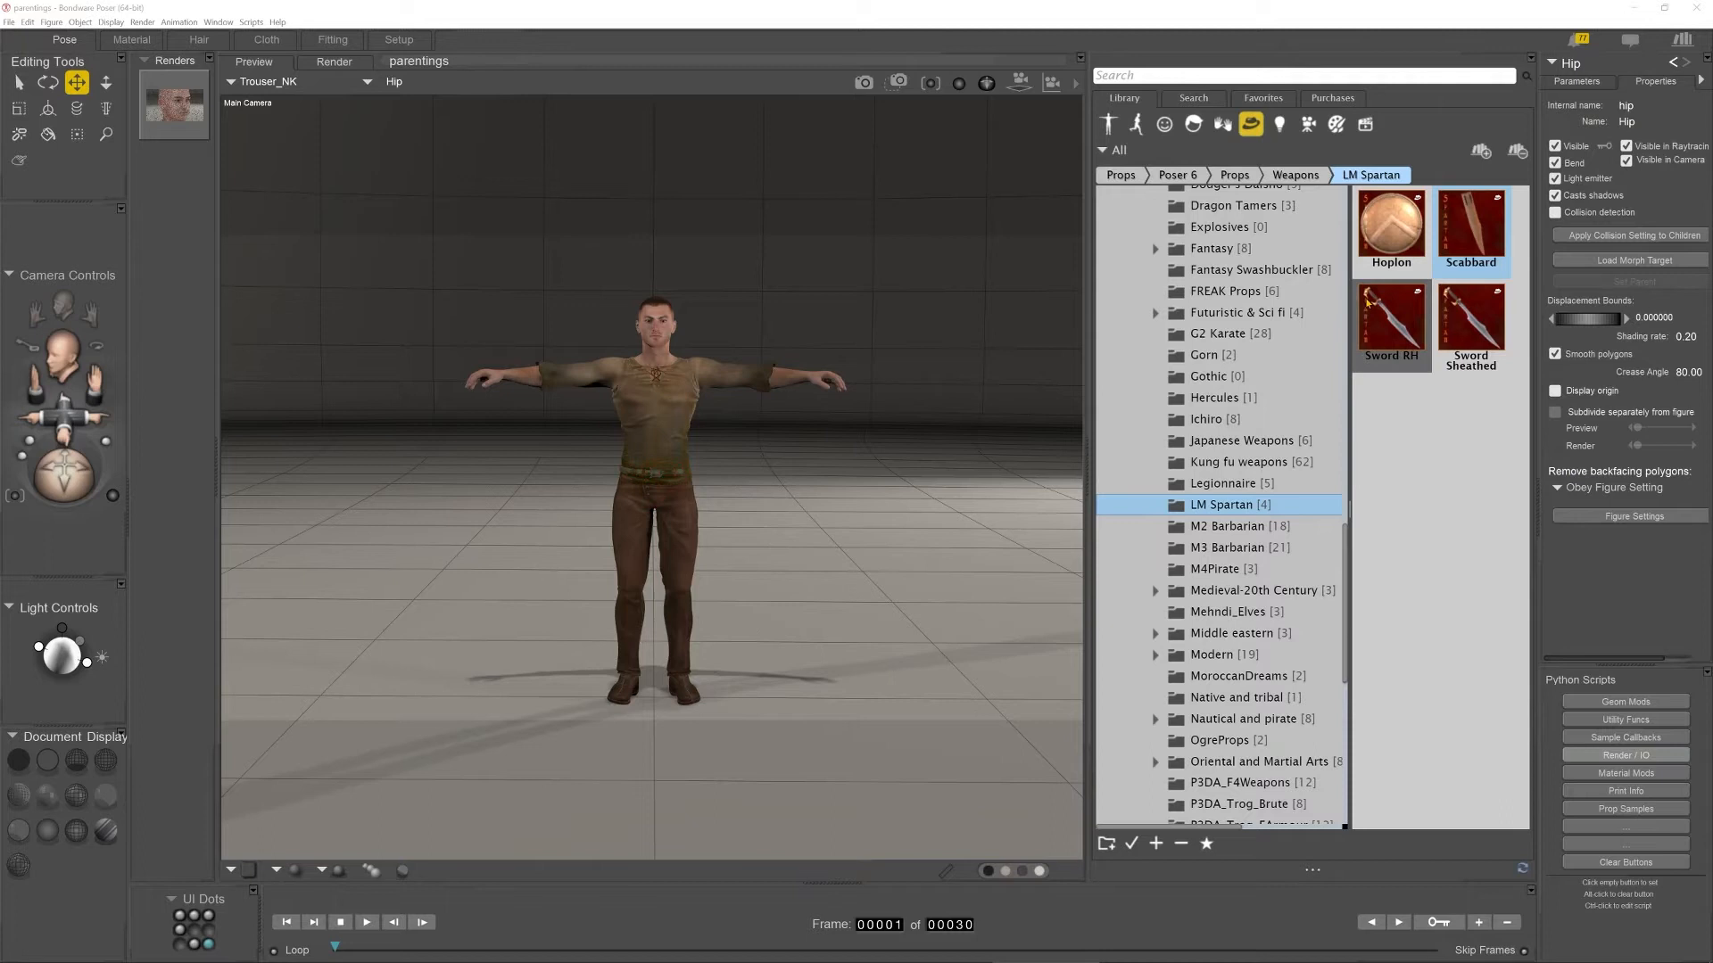
Try the Sword RH prop from the LM Spartan library in the figure's right hand and delete it again.
{"action": "left_click_drag", "start_coordinate": [1392, 312], "coordinate": [510, 384]}
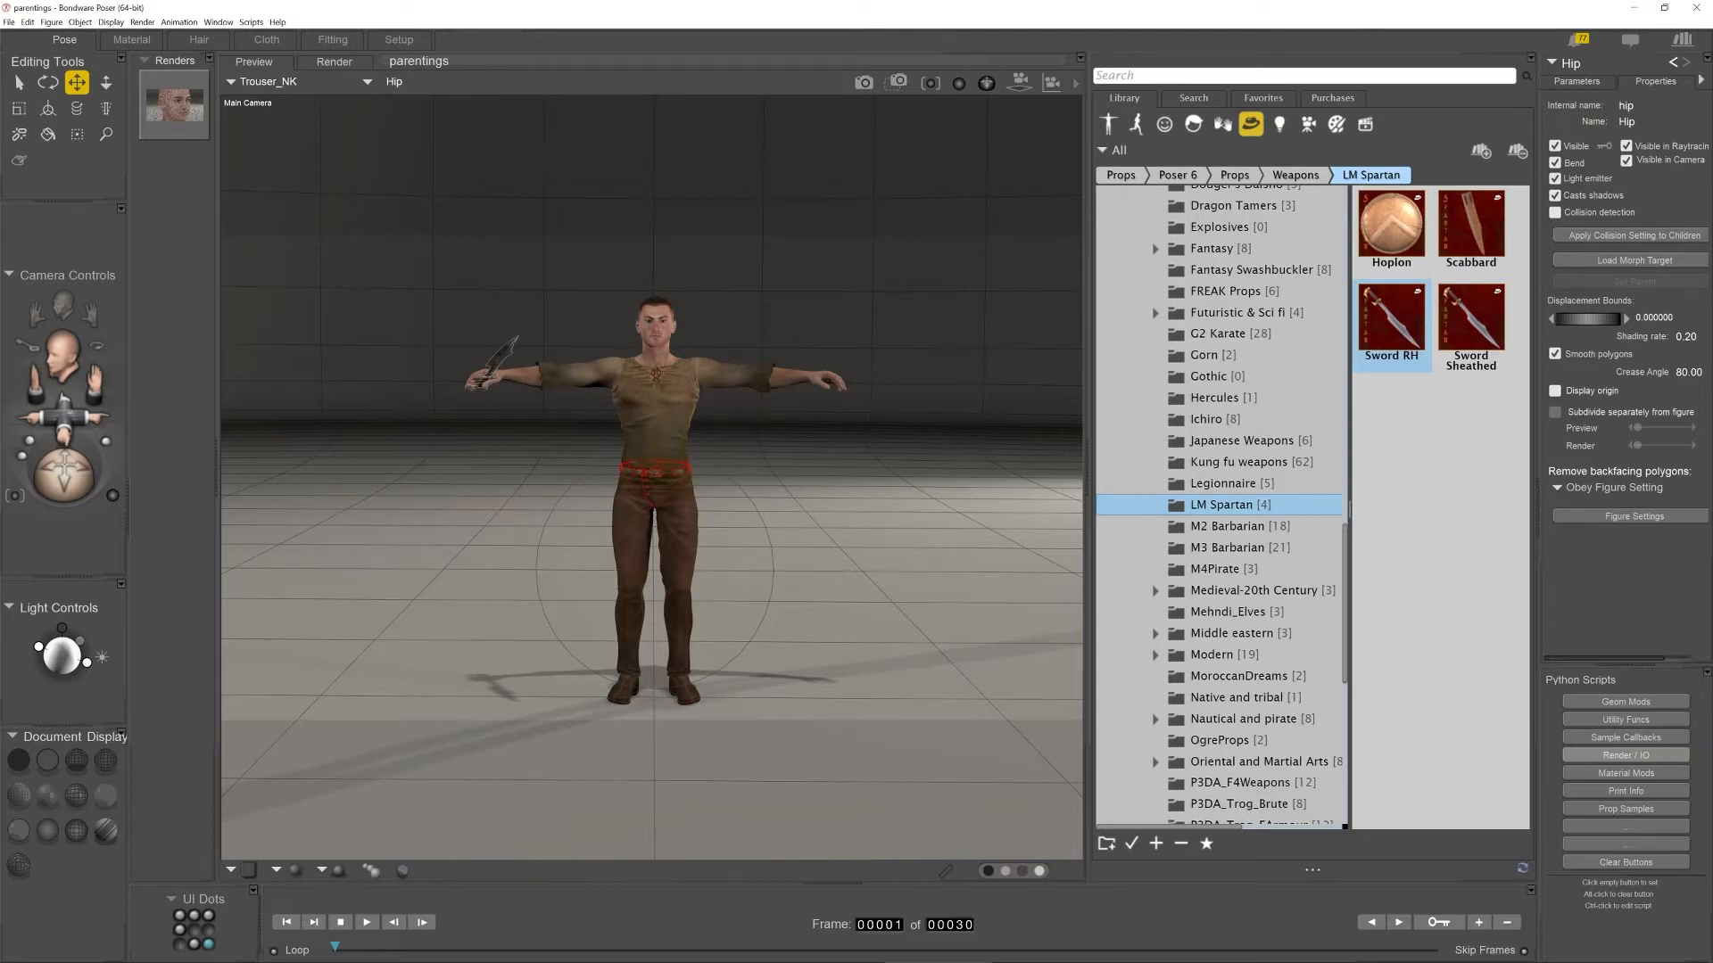
{"action": "left_click", "coordinate": [491, 364]}
{"action": "key", "text": "Delete"}
{"action": "key", "text": "Return"}
Load the Scabbard prop from the LM Spartan library onto the figure.
{"action": "left_click", "coordinate": [1478, 230]}
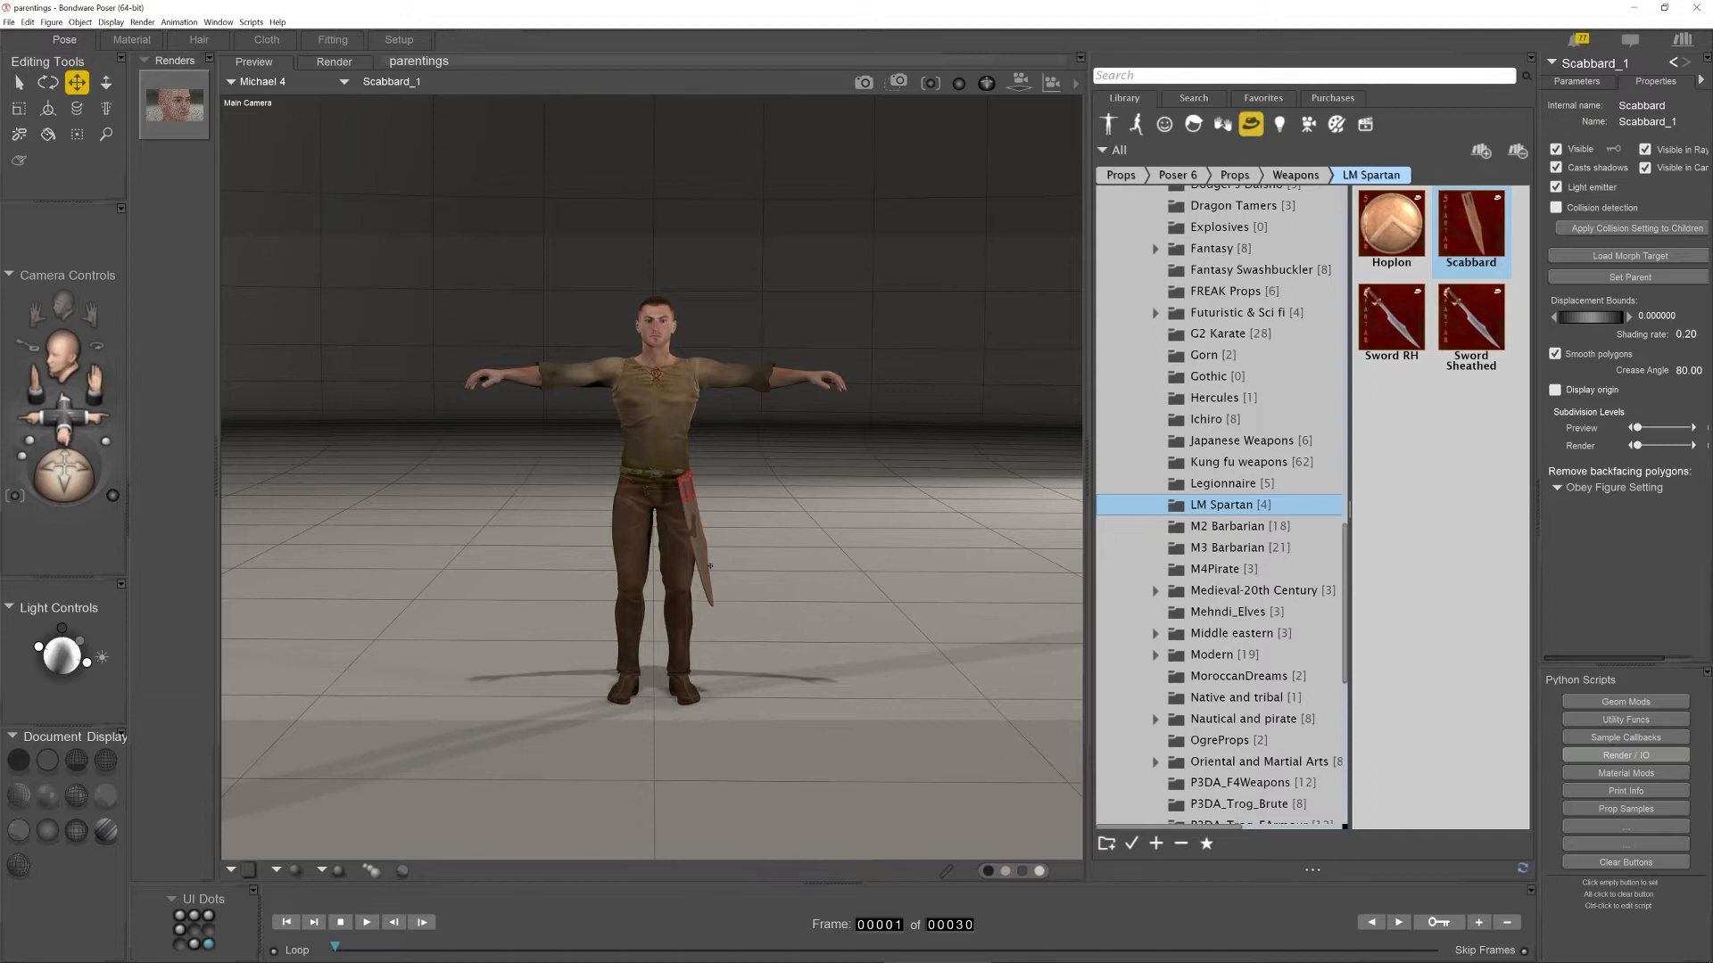
Open Scabbard.pp2 from its library folder in Notepad++ and examine the smartparent line, closing the windows when done.
{"action": "left_click", "coordinate": [1511, 302]}
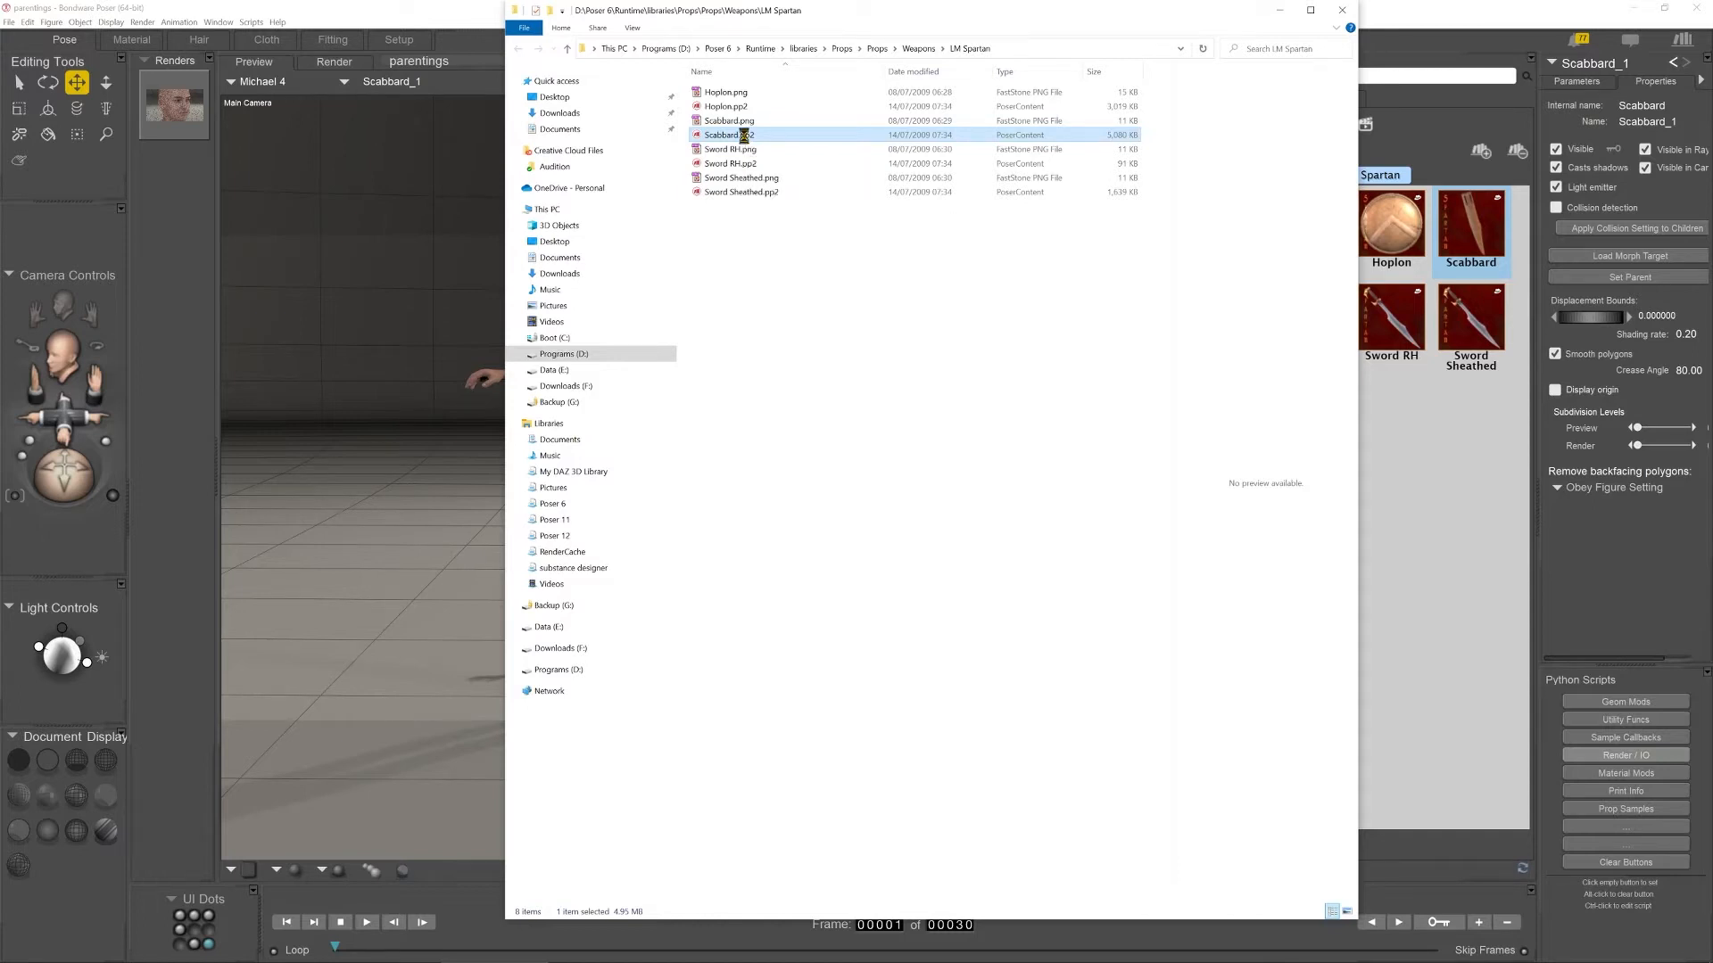
{"action": "right_click", "coordinate": [746, 136]}
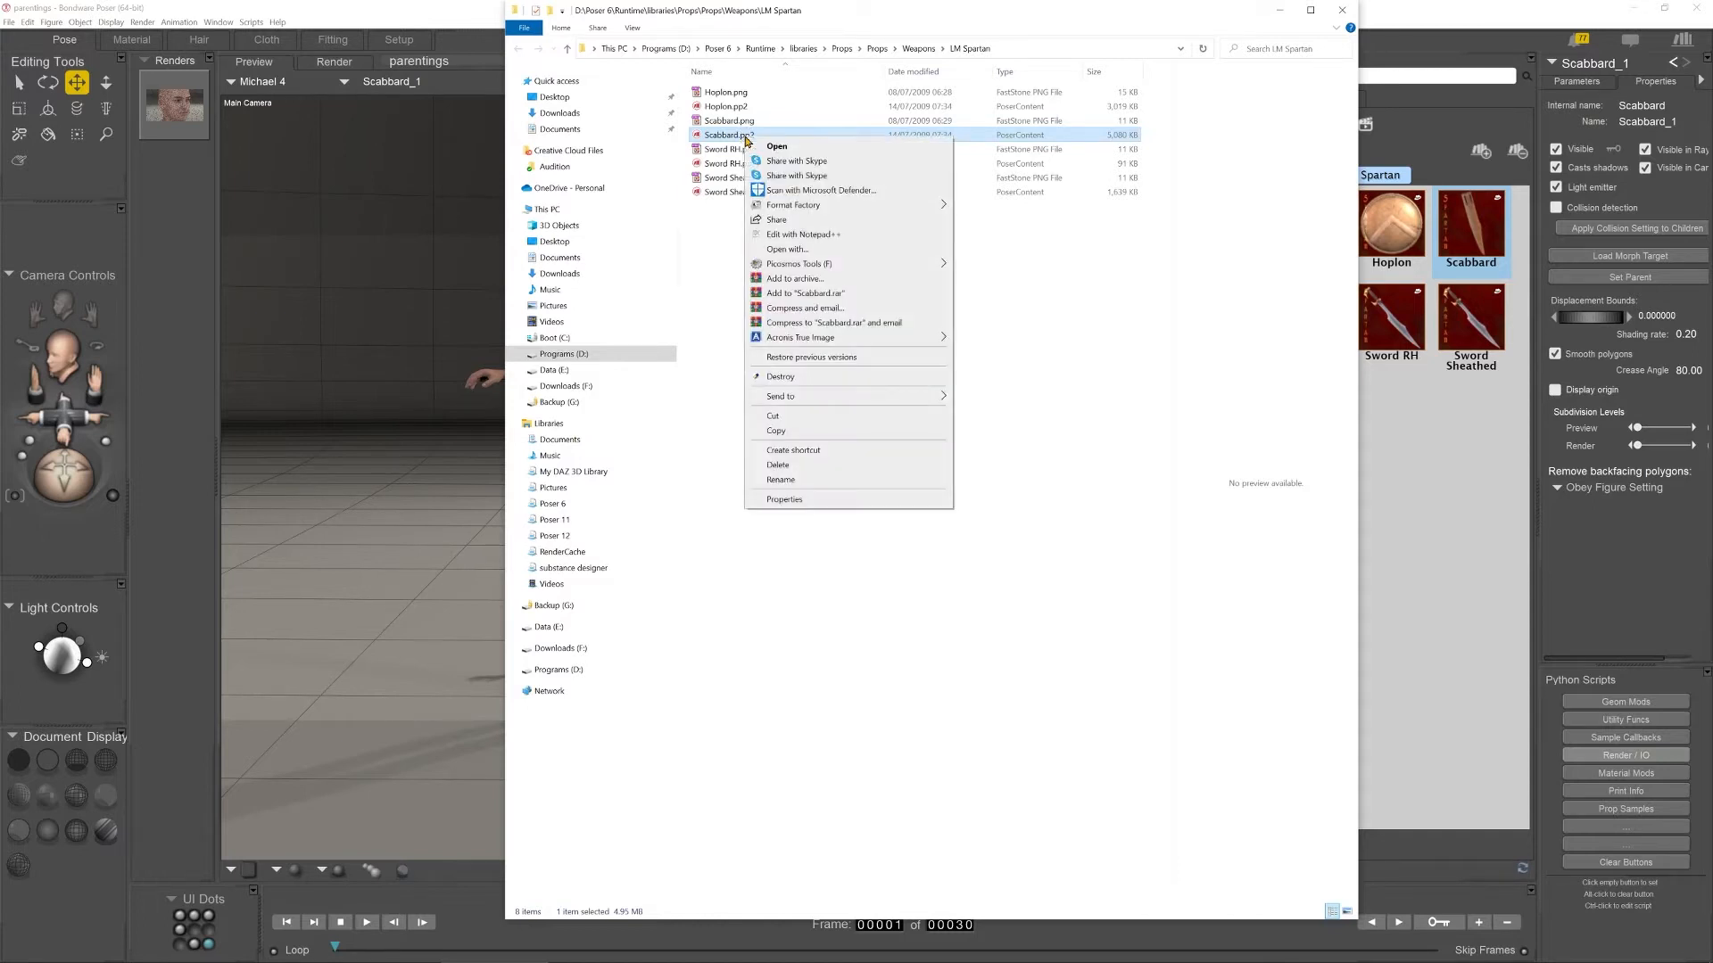
{"action": "left_click", "coordinate": [839, 236]}
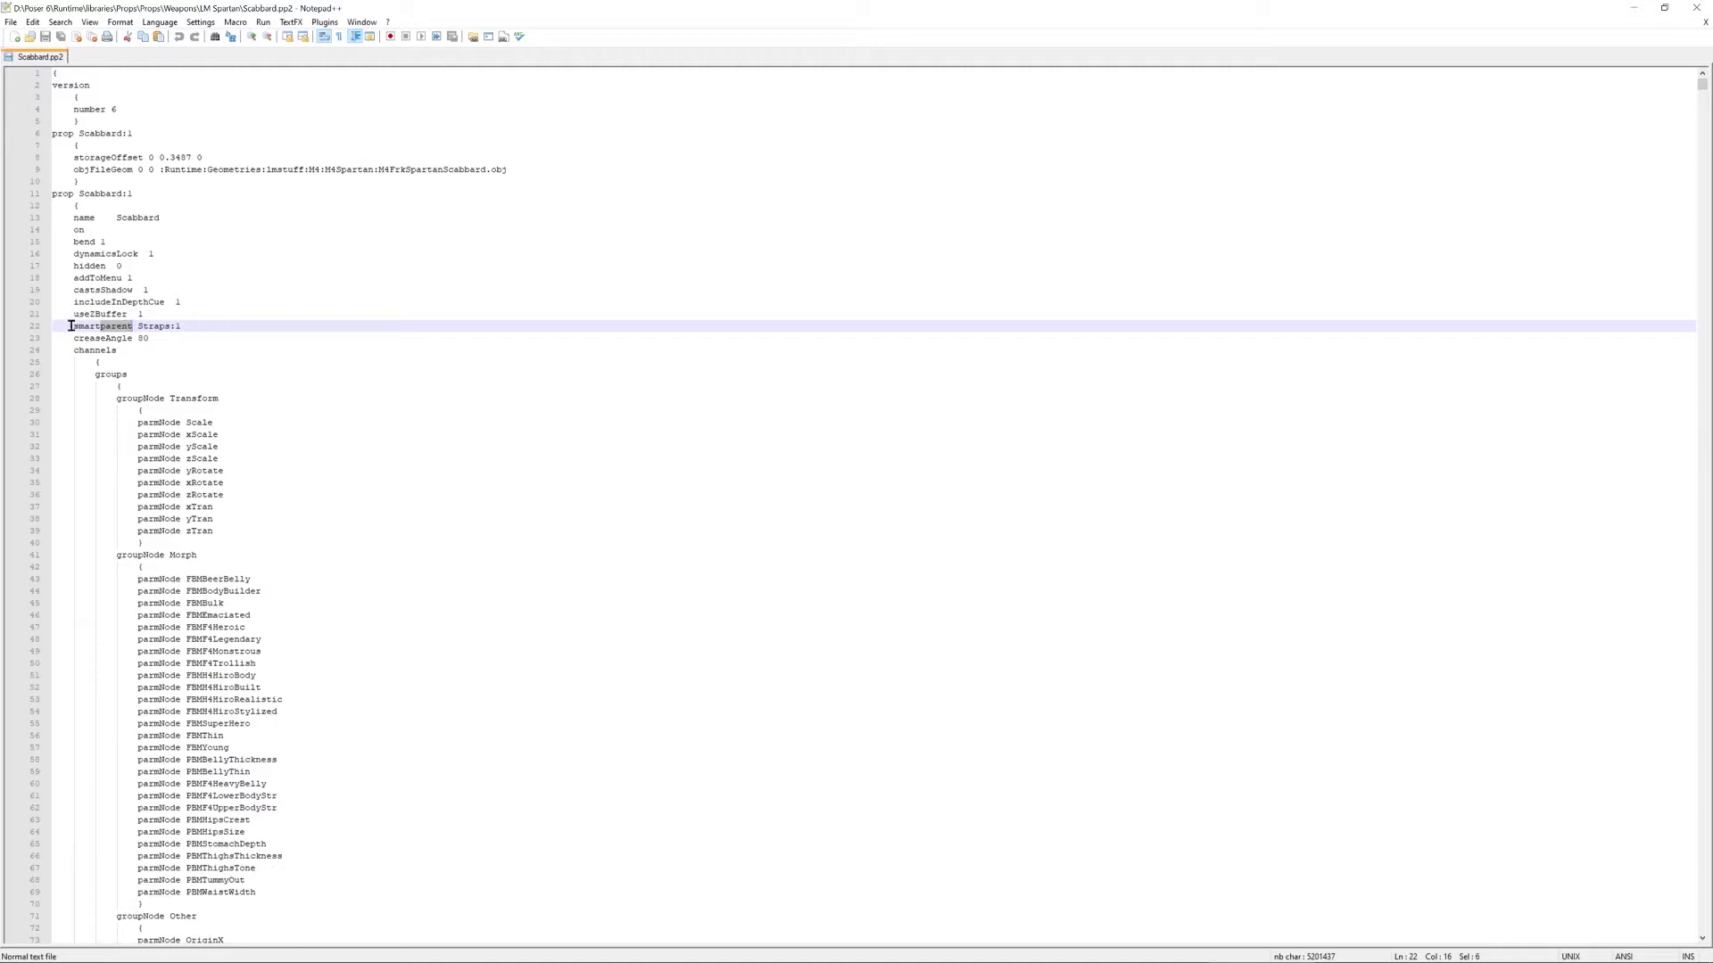
{"action": "left_click_drag", "start_coordinate": [72, 326], "coordinate": [266, 328]}
{"action": "left_click", "coordinate": [1693, 11]}
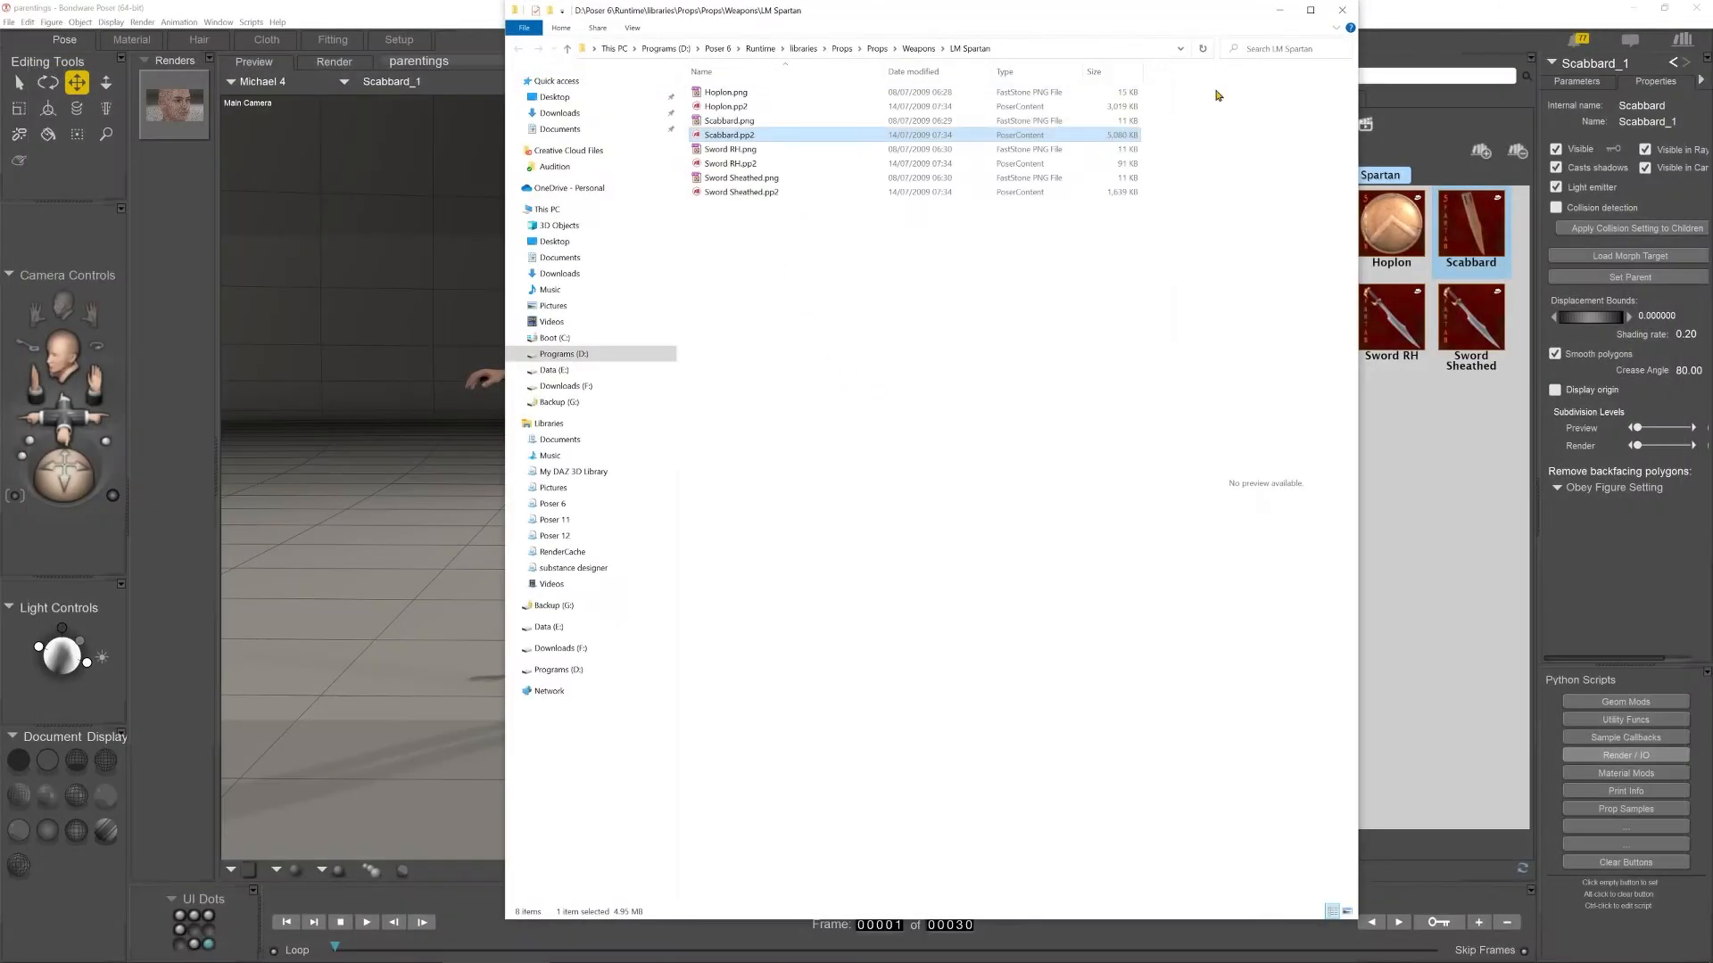
{"action": "left_click", "coordinate": [1452, 13]}
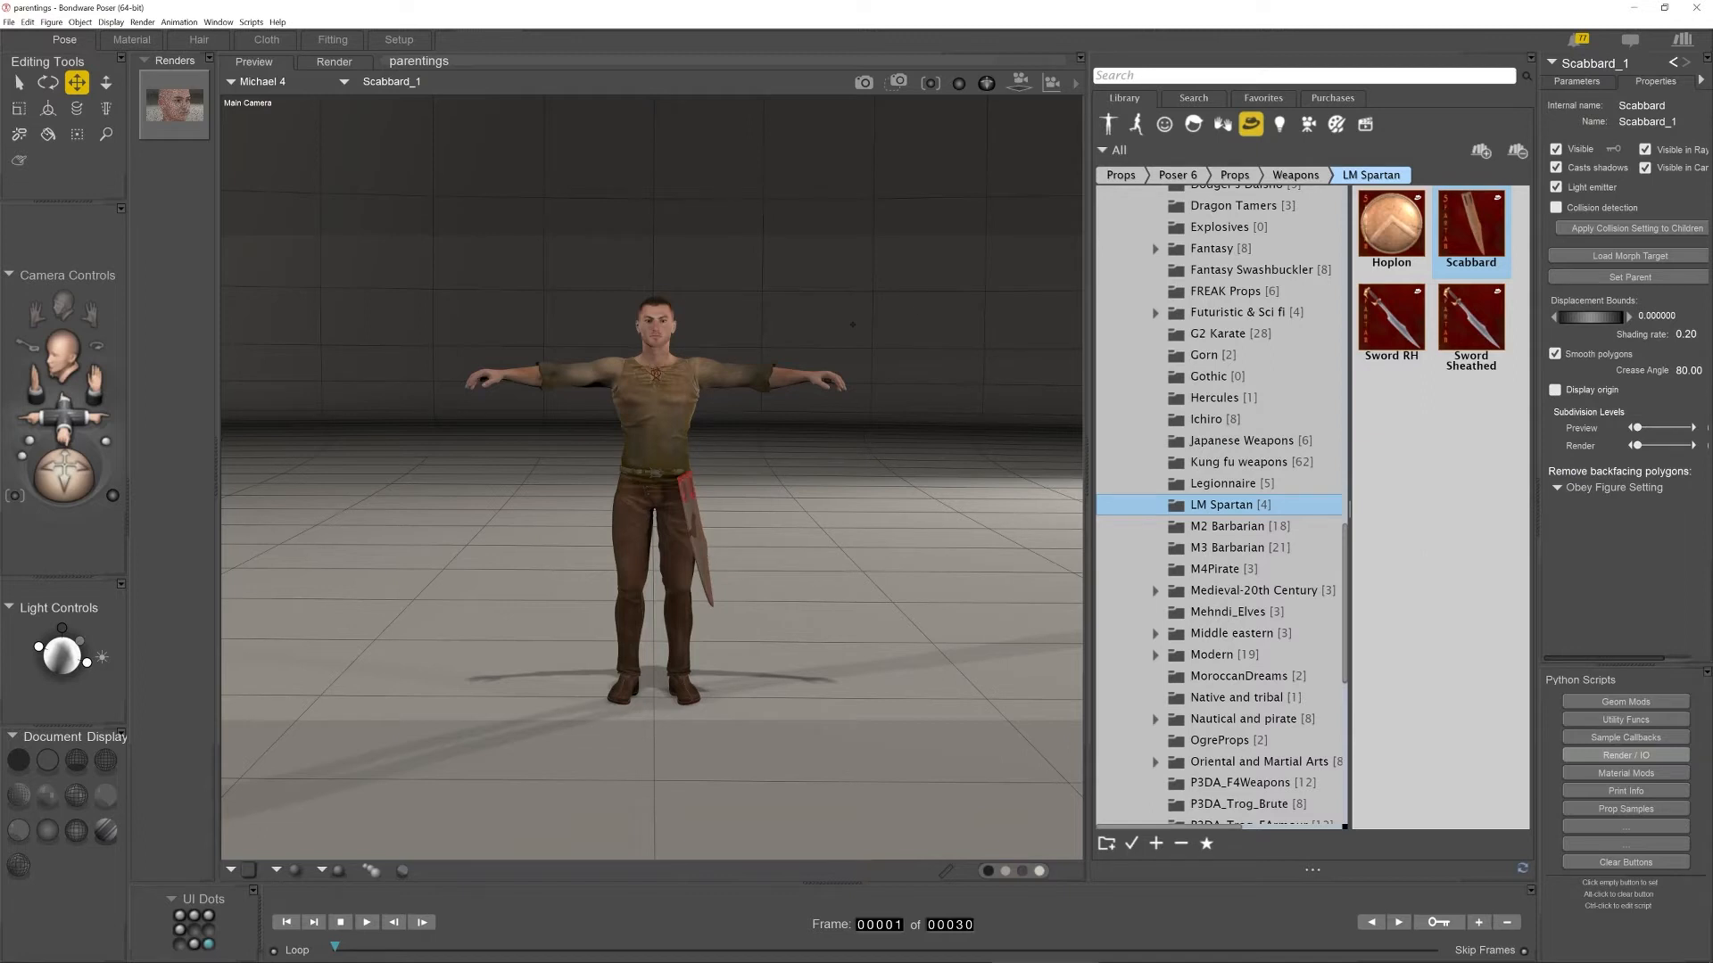
Open the Hierarchy Editor, move it to the edge of the workspace and enlarge it to show the scene's object list.
{"action": "left_click", "coordinate": [219, 22]}
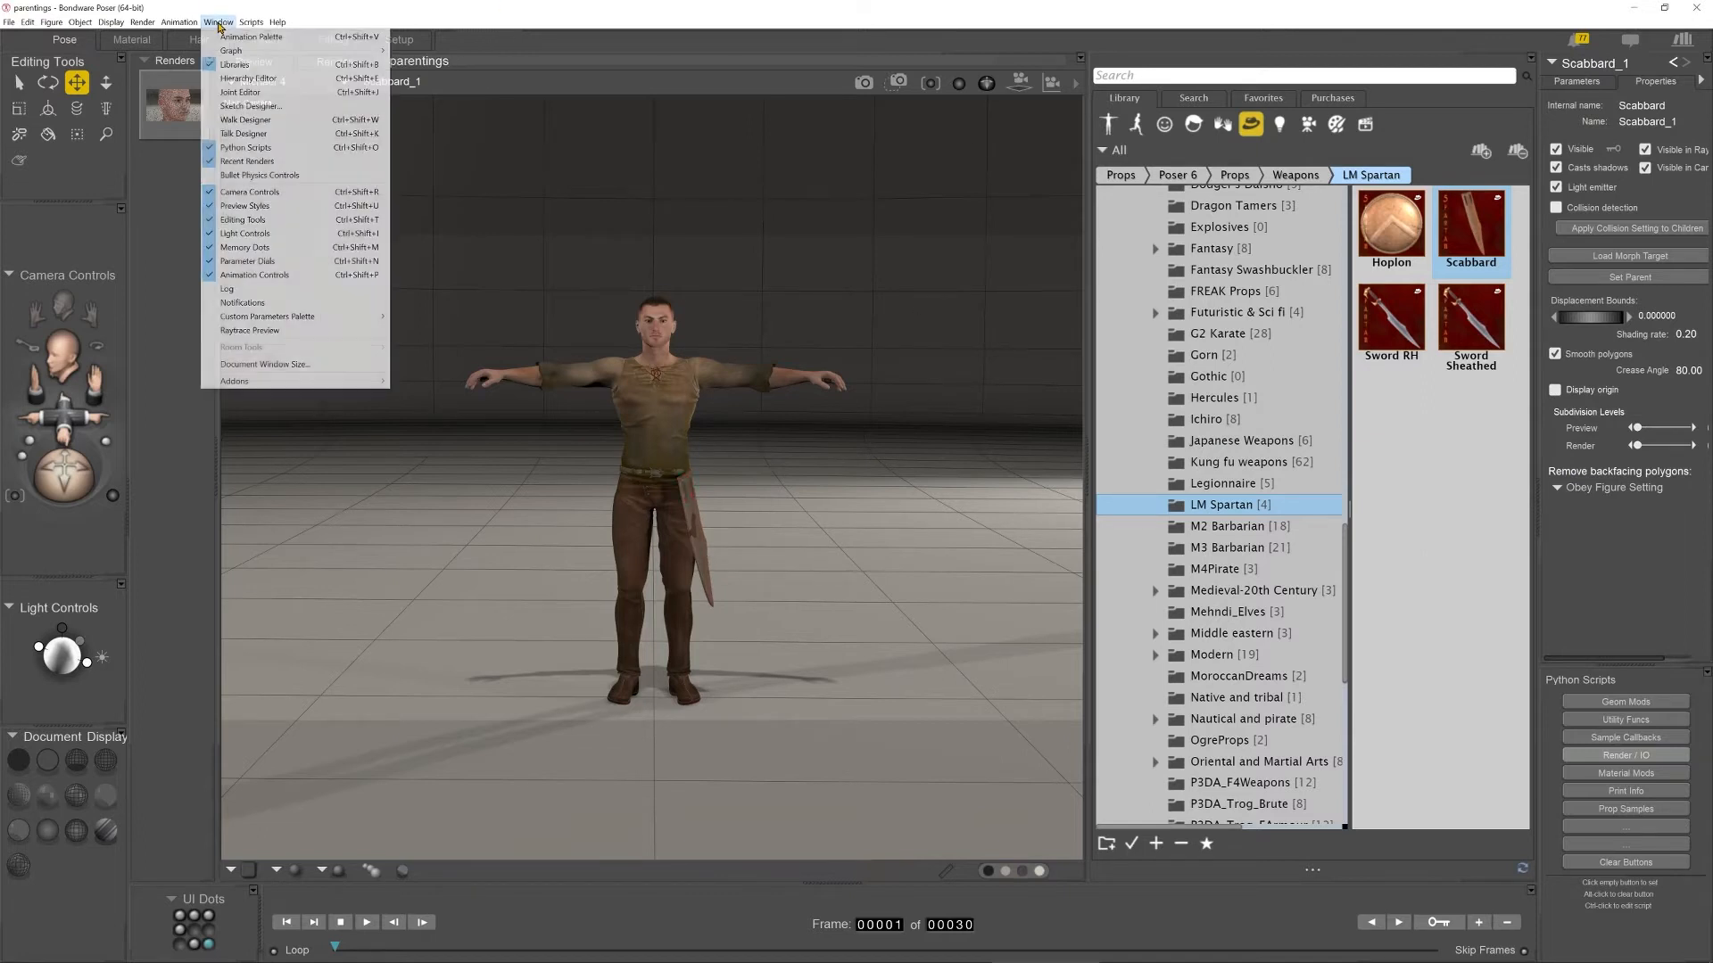
{"action": "left_click", "coordinate": [245, 81]}
{"action": "left_click_drag", "start_coordinate": [573, 49], "coordinate": [89, 23]}
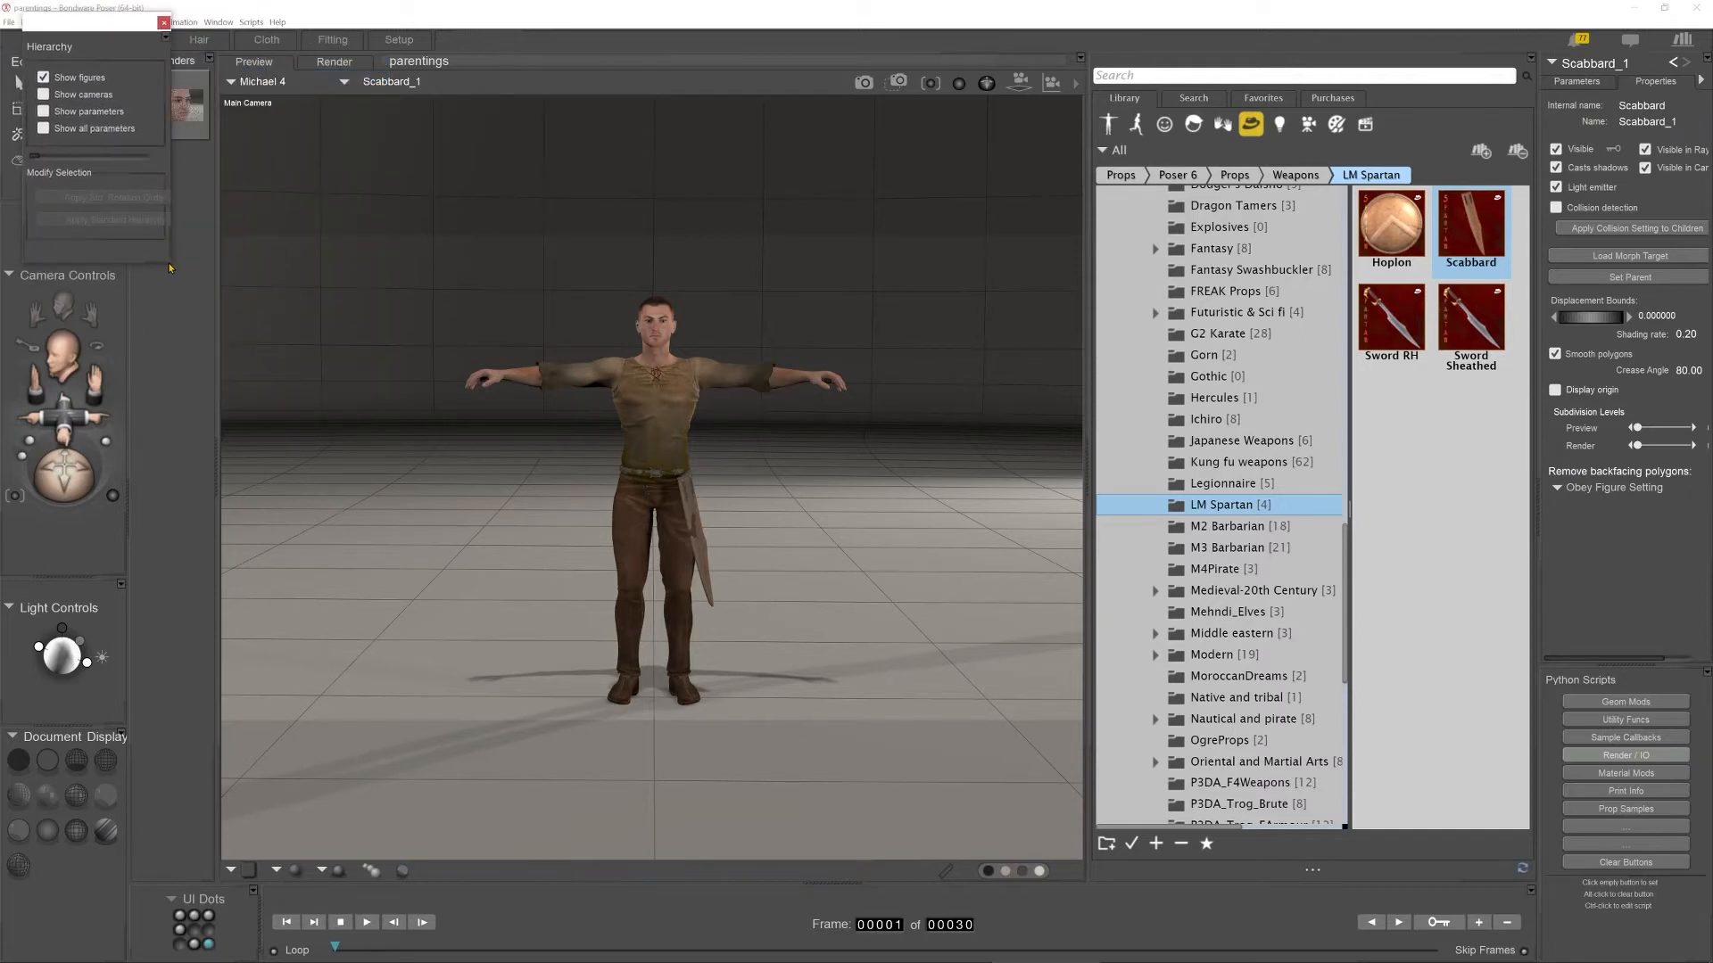
{"action": "left_click_drag", "start_coordinate": [170, 261], "coordinate": [614, 803]}
Collapse the shoe, Trouser_NK, Shirt_NK and Michael 4 branches in the hierarchy list so that the scabbard sits near the figure.
{"action": "scroll", "coordinate": [357, 586], "scroll_direction": "down", "scroll_amount": 20}
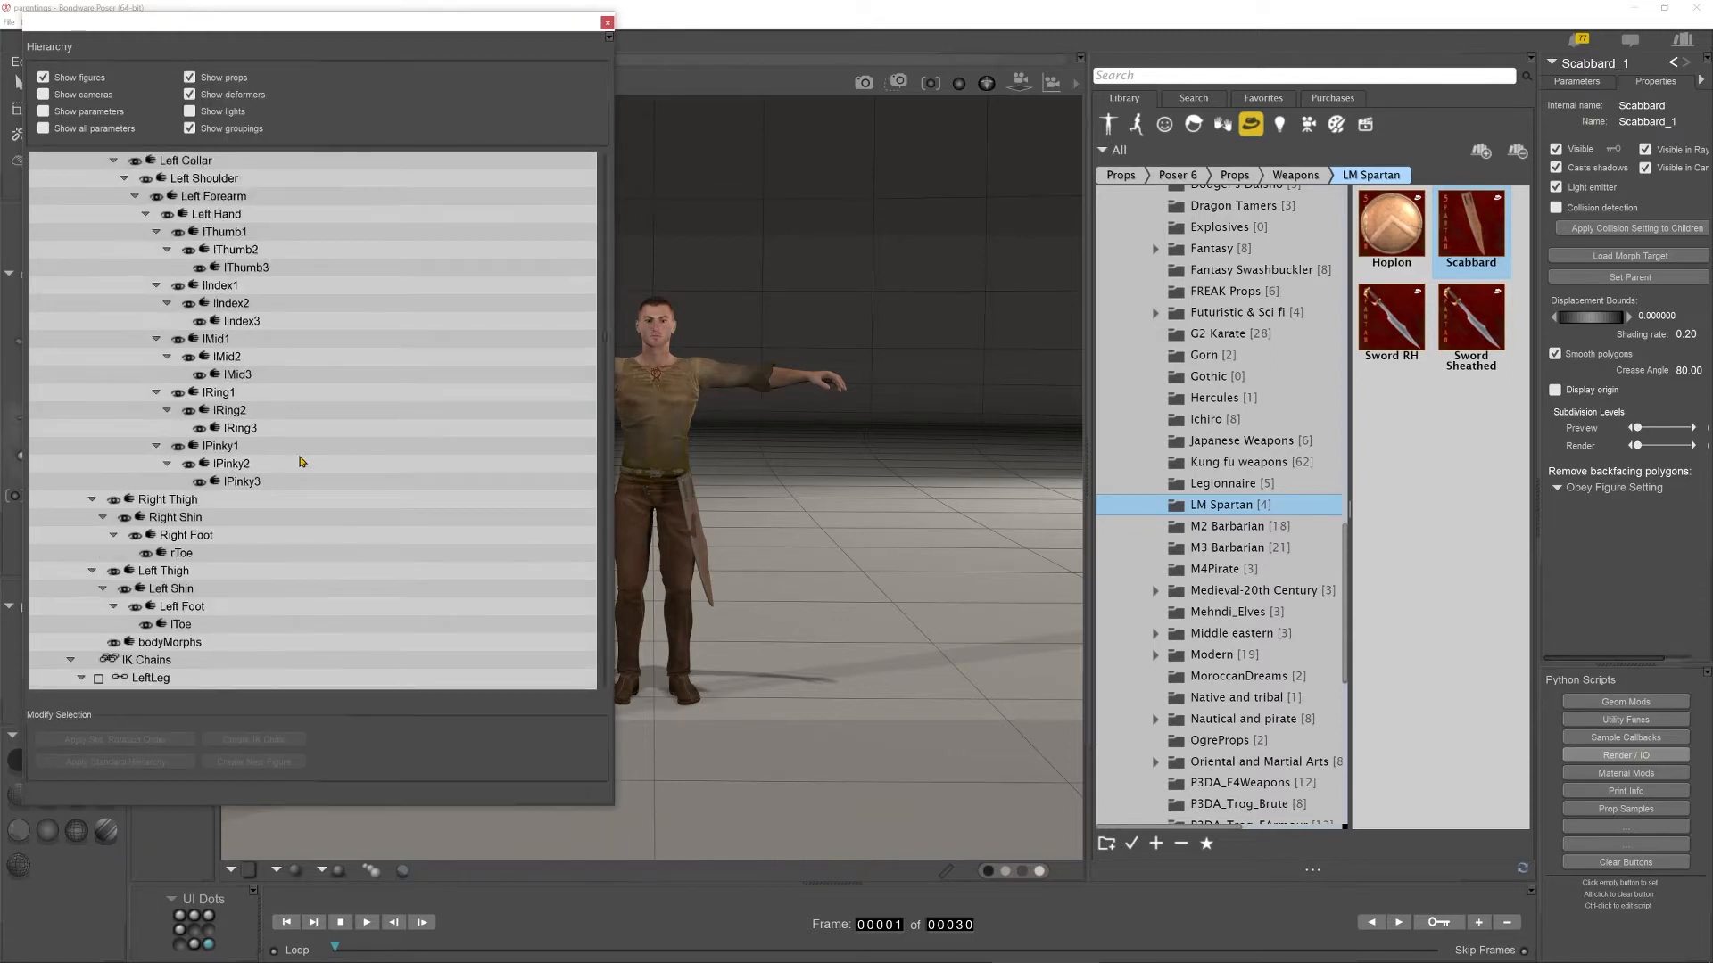
{"action": "scroll", "coordinate": [280, 493], "scroll_direction": "down", "scroll_amount": 20}
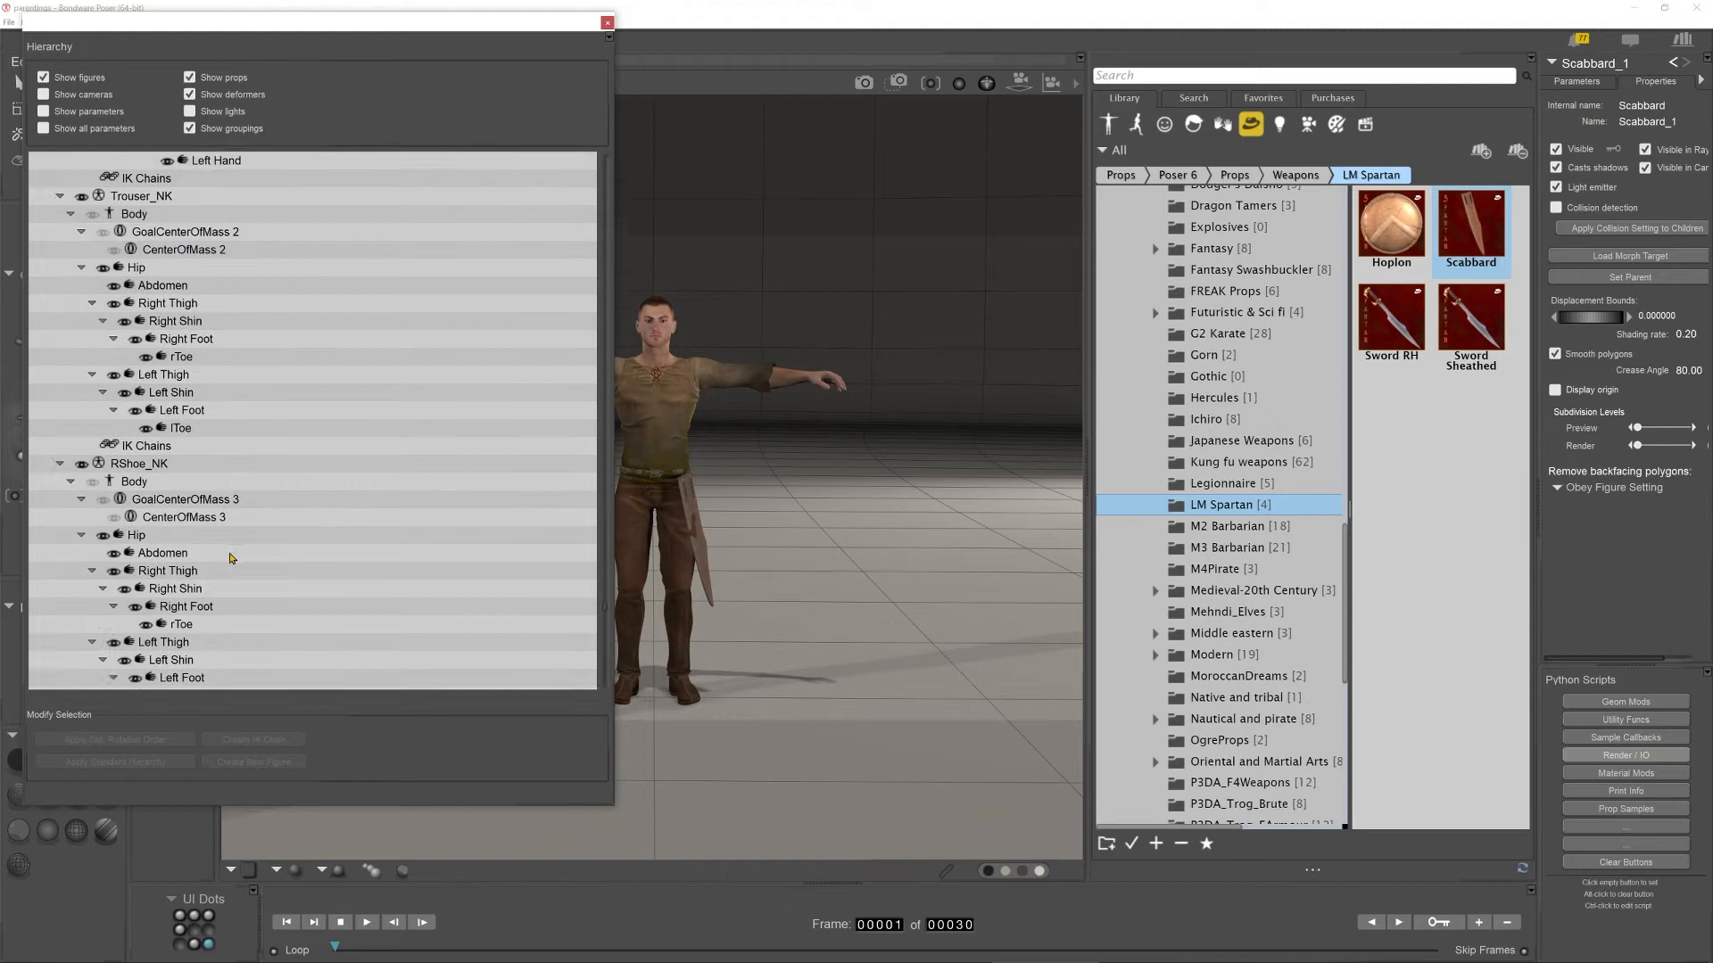
{"action": "scroll", "coordinate": [185, 448], "scroll_direction": "up", "scroll_amount": 5}
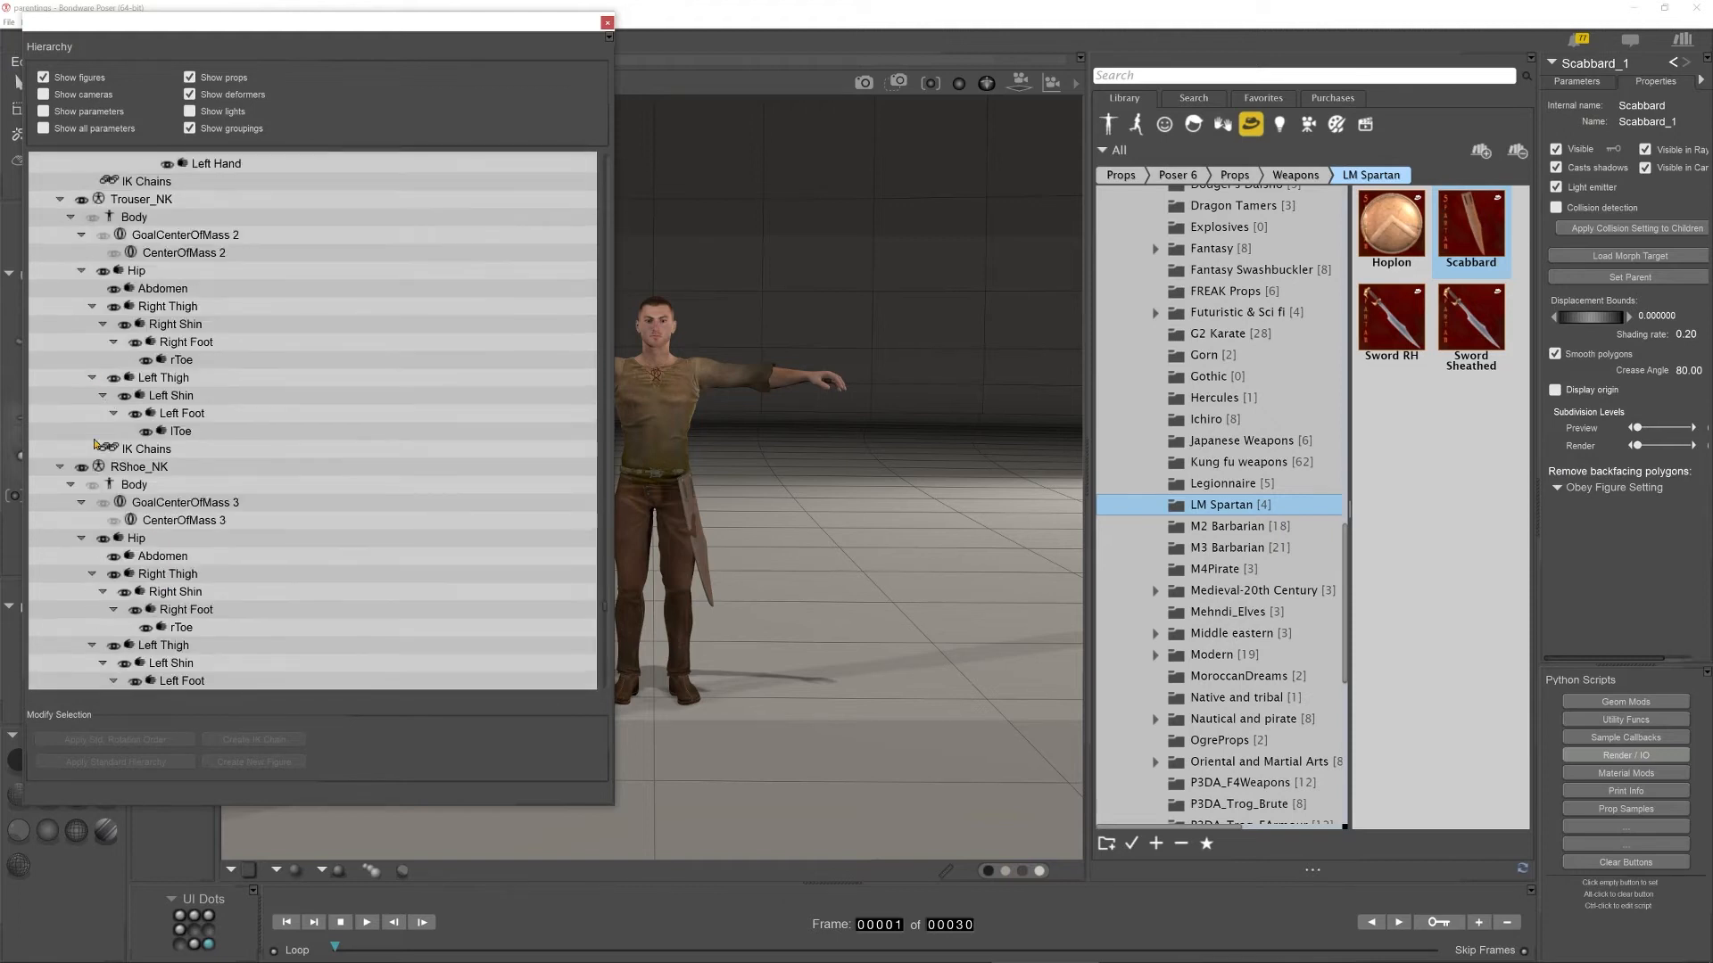
{"action": "left_click", "coordinate": [59, 466]}
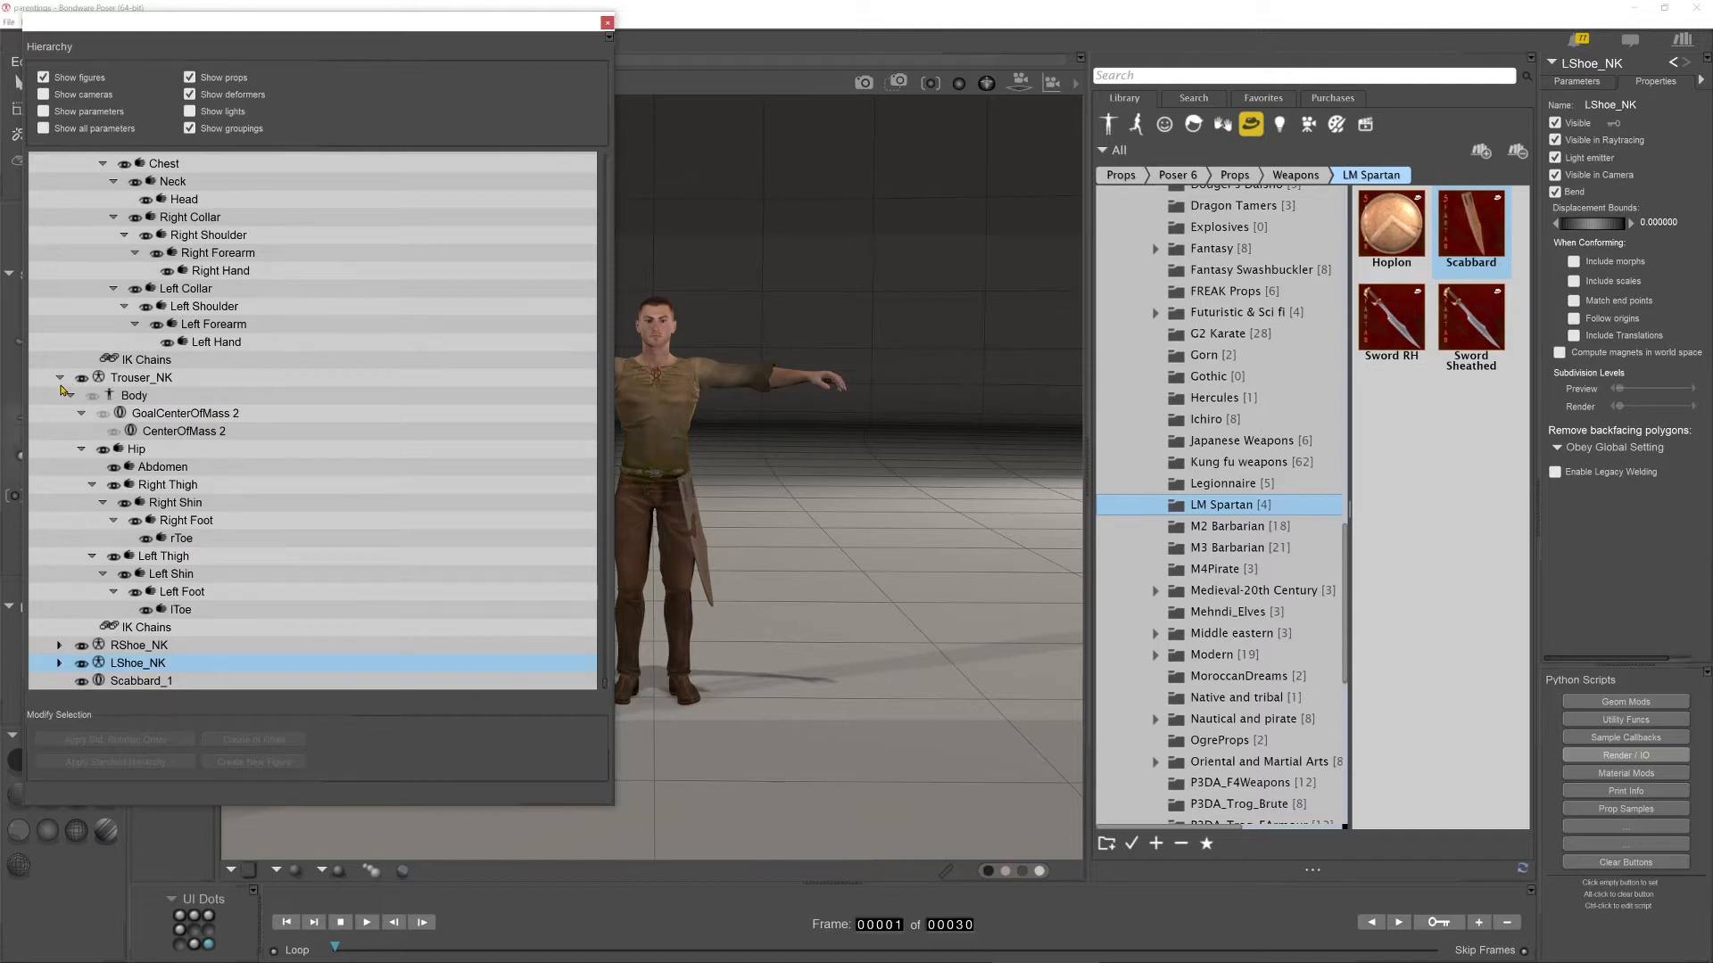
{"action": "left_click", "coordinate": [60, 377]}
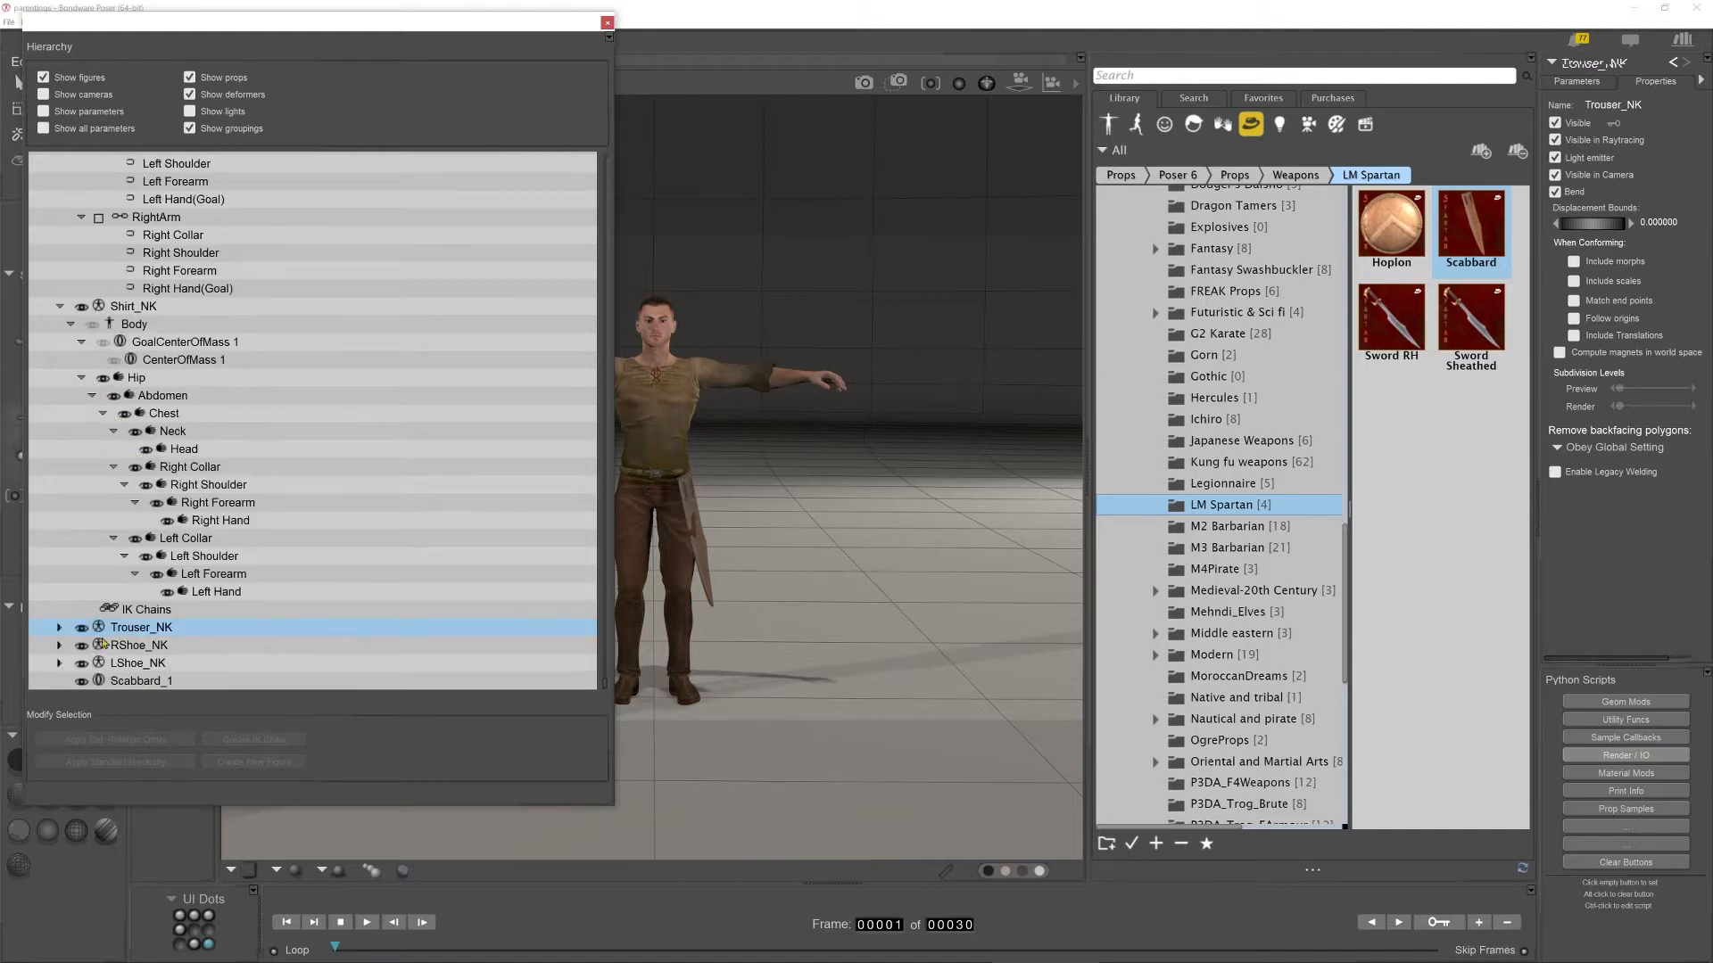
{"action": "left_click", "coordinate": [143, 682]}
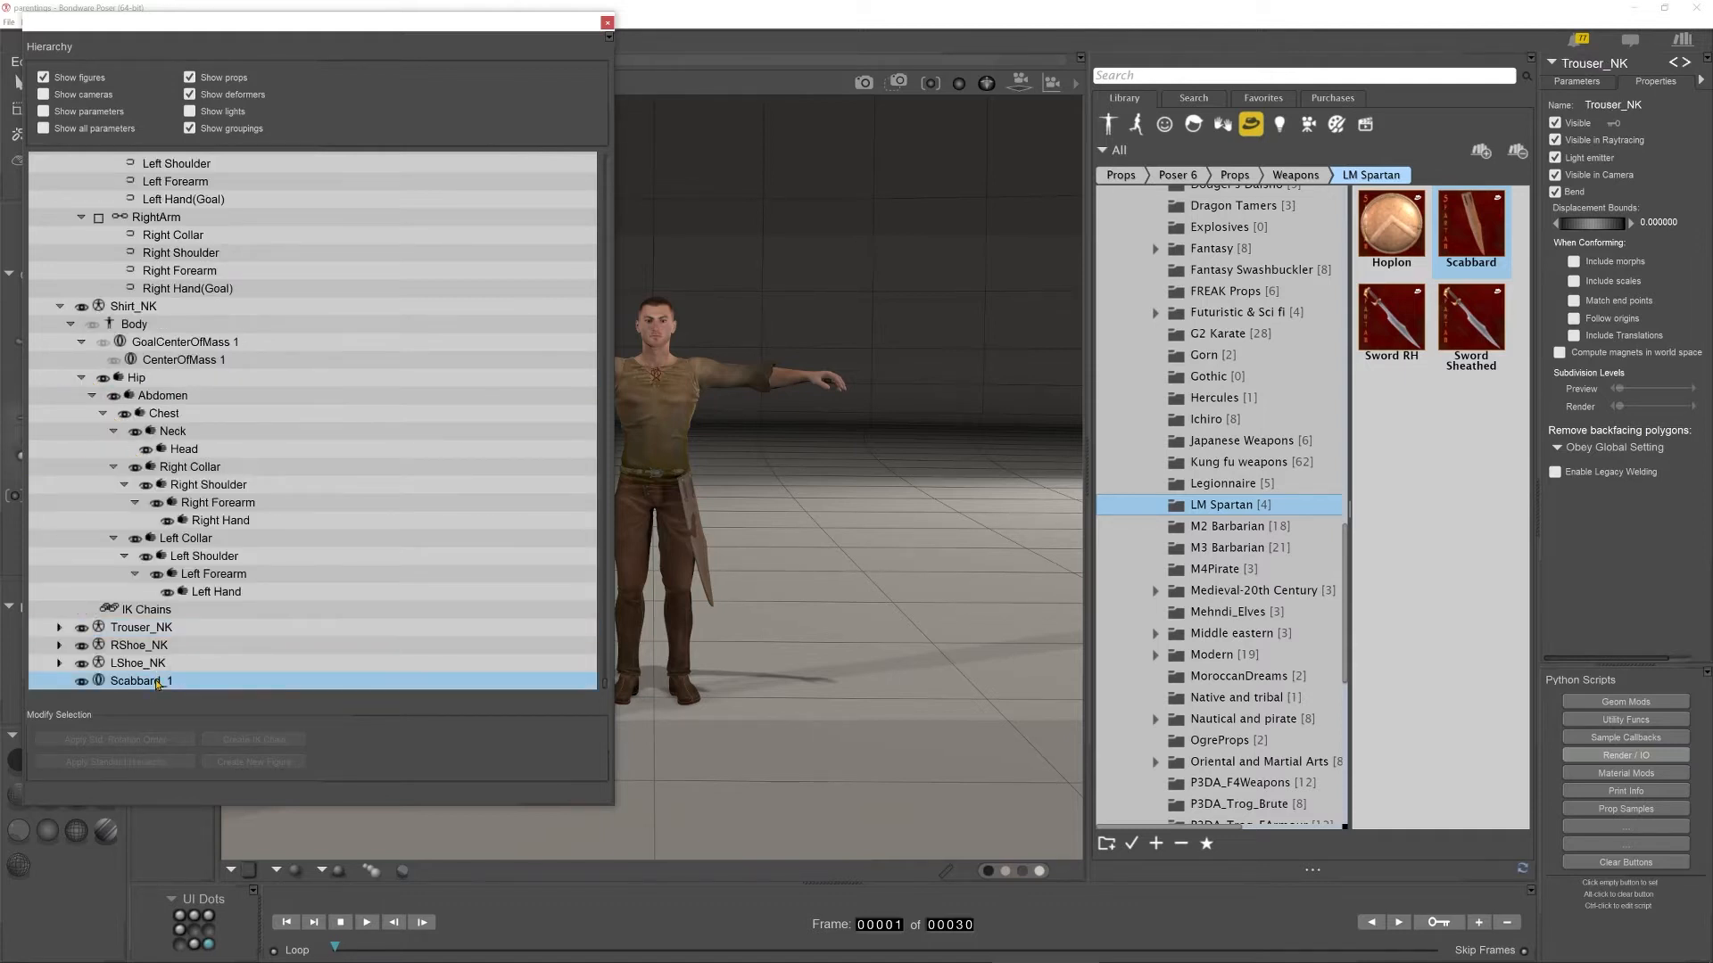
{"action": "left_click", "coordinate": [60, 306]}
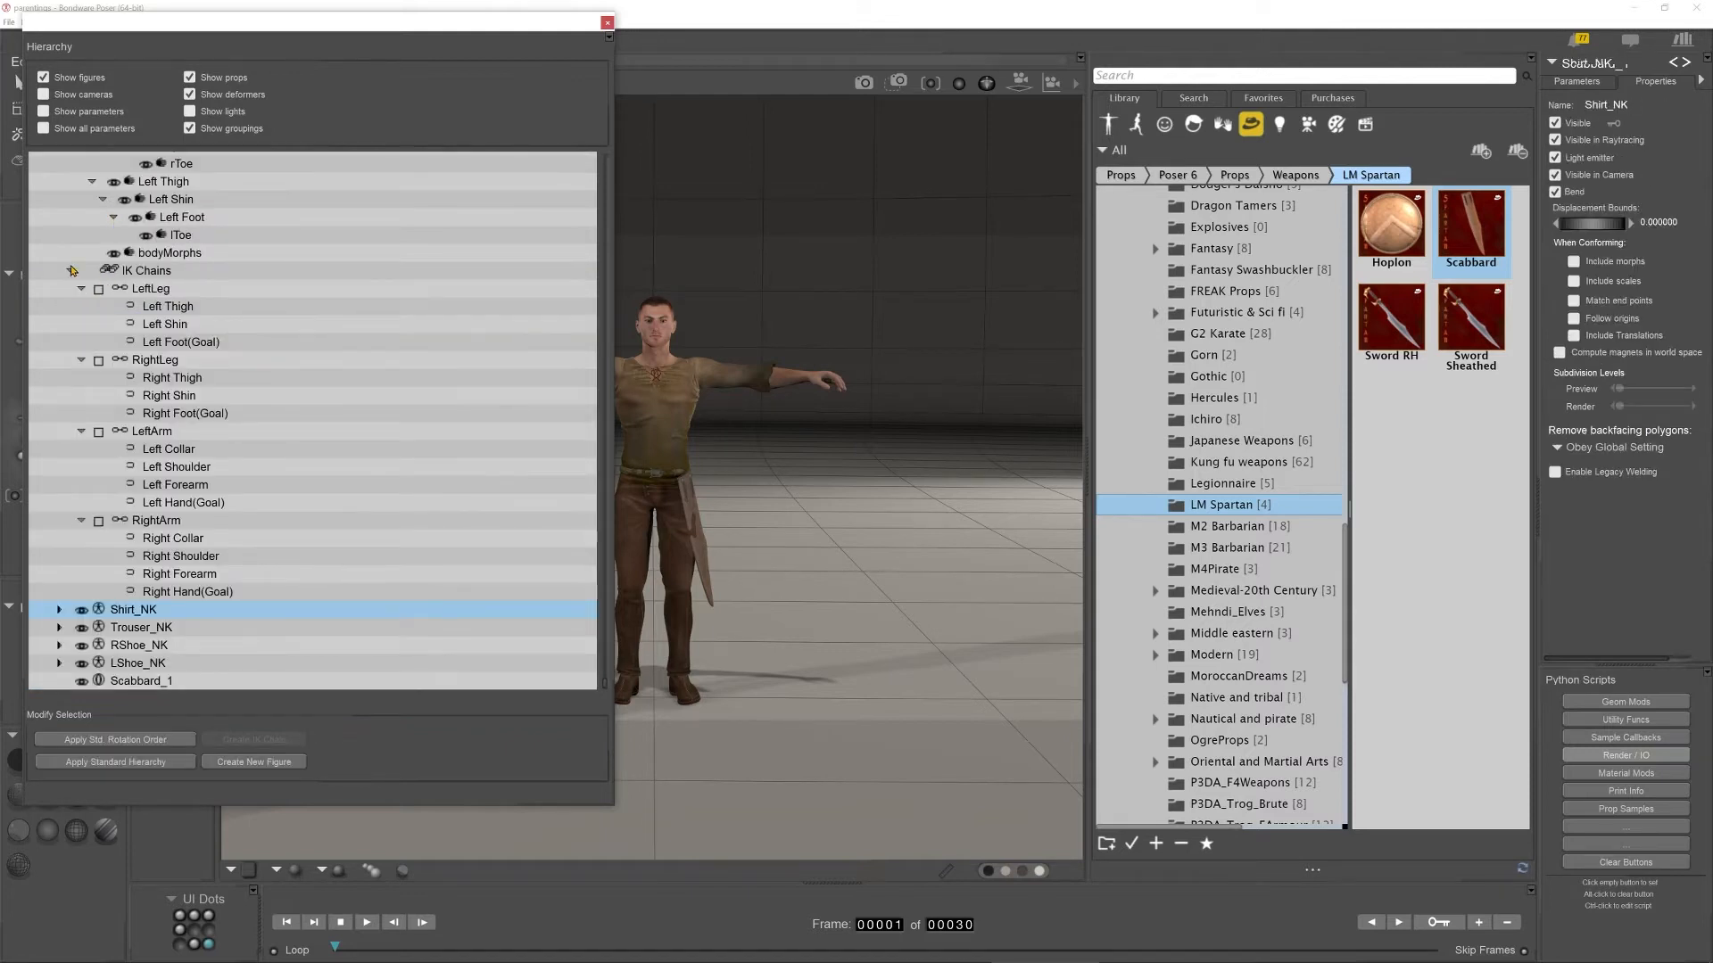
{"action": "left_click", "coordinate": [71, 270]}
{"action": "scroll", "coordinate": [105, 340], "scroll_direction": "up", "scroll_amount": 2}
{"action": "scroll", "coordinate": [105, 340], "scroll_direction": "up", "scroll_amount": 5}
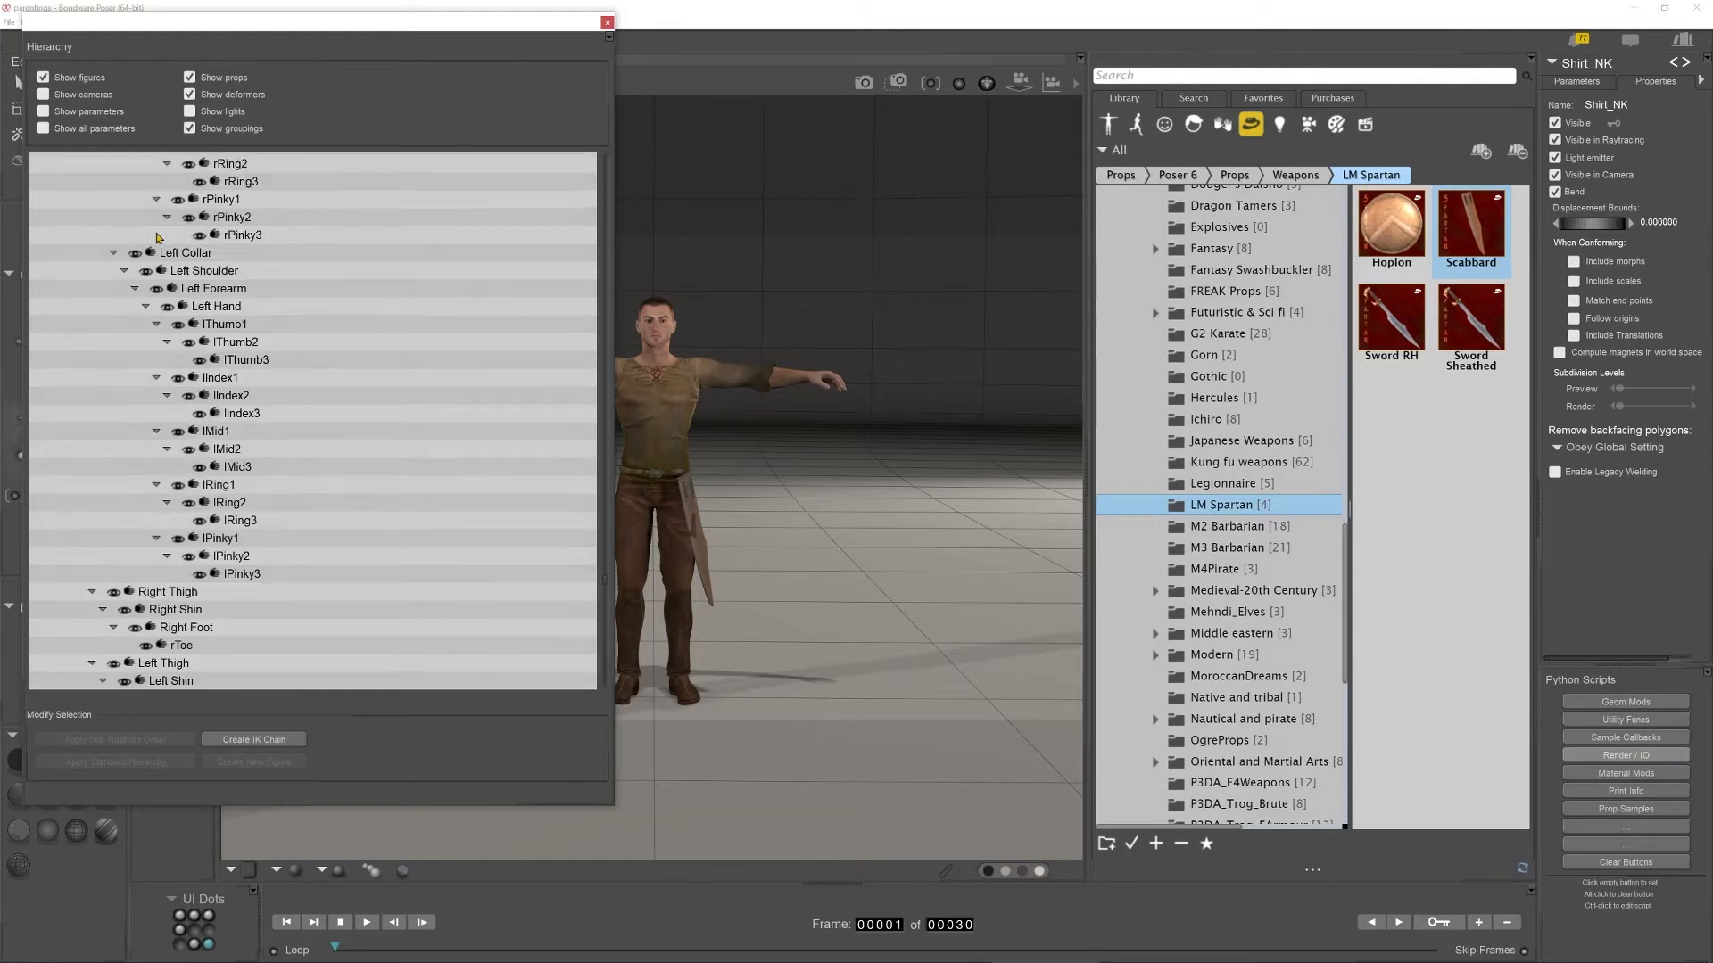
{"action": "scroll", "coordinate": [137, 266], "scroll_direction": "up", "scroll_amount": 3}
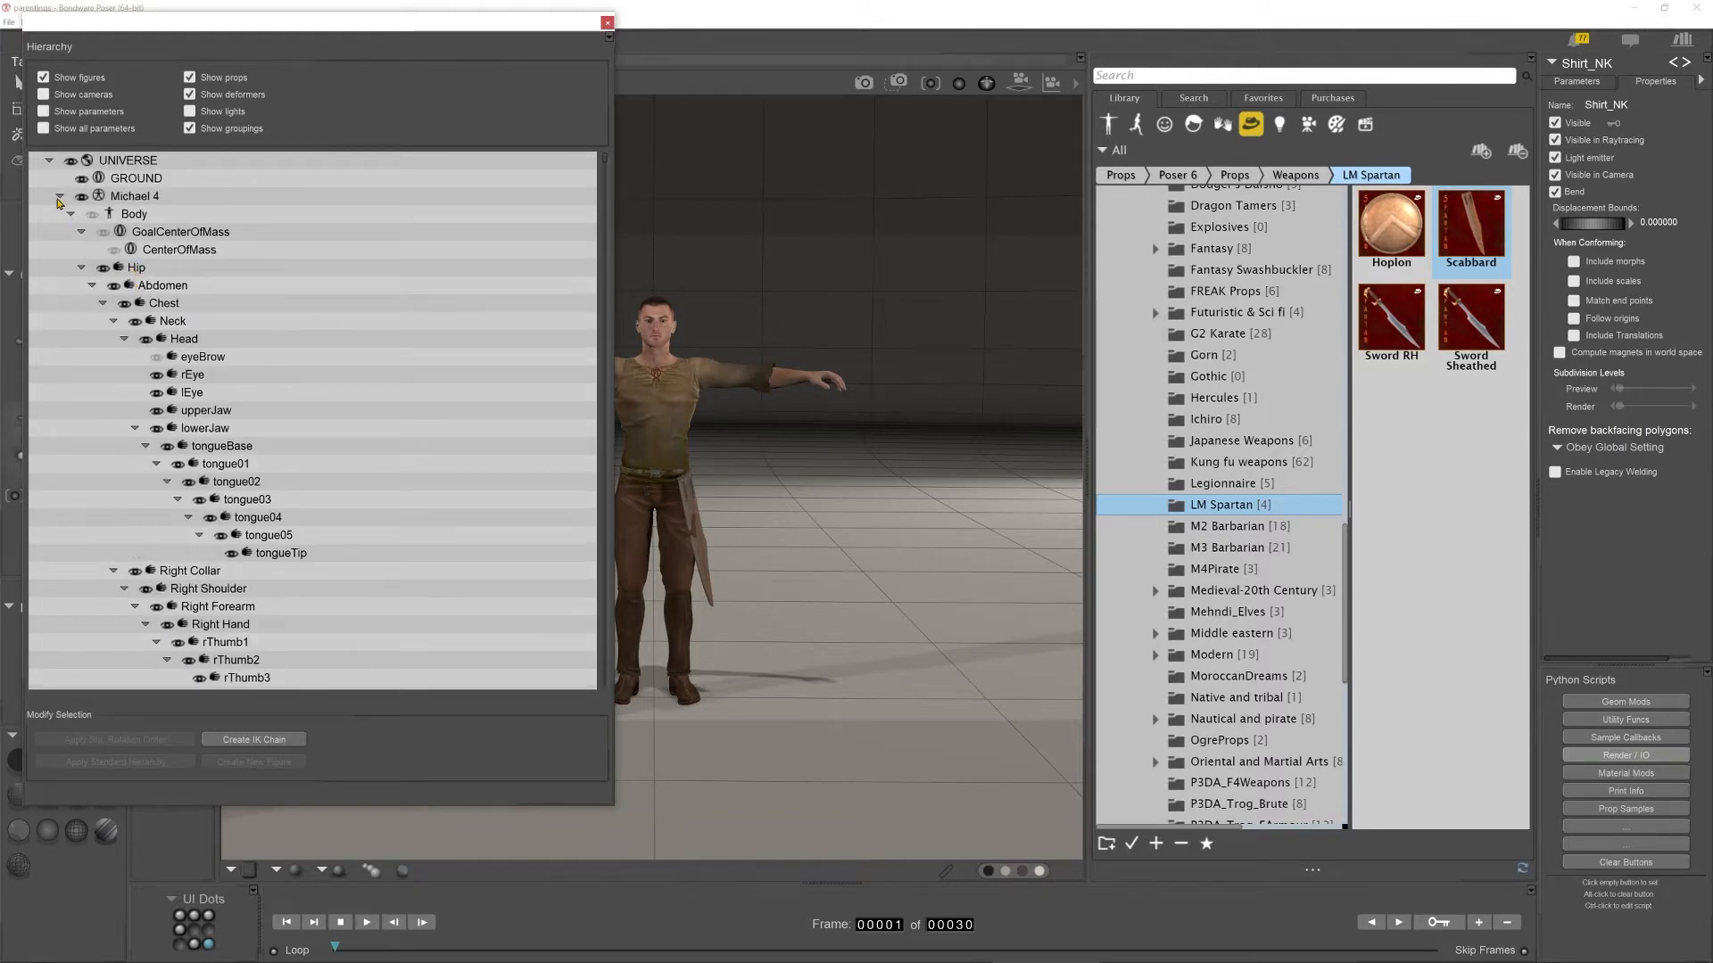
{"action": "left_click", "coordinate": [59, 197]}
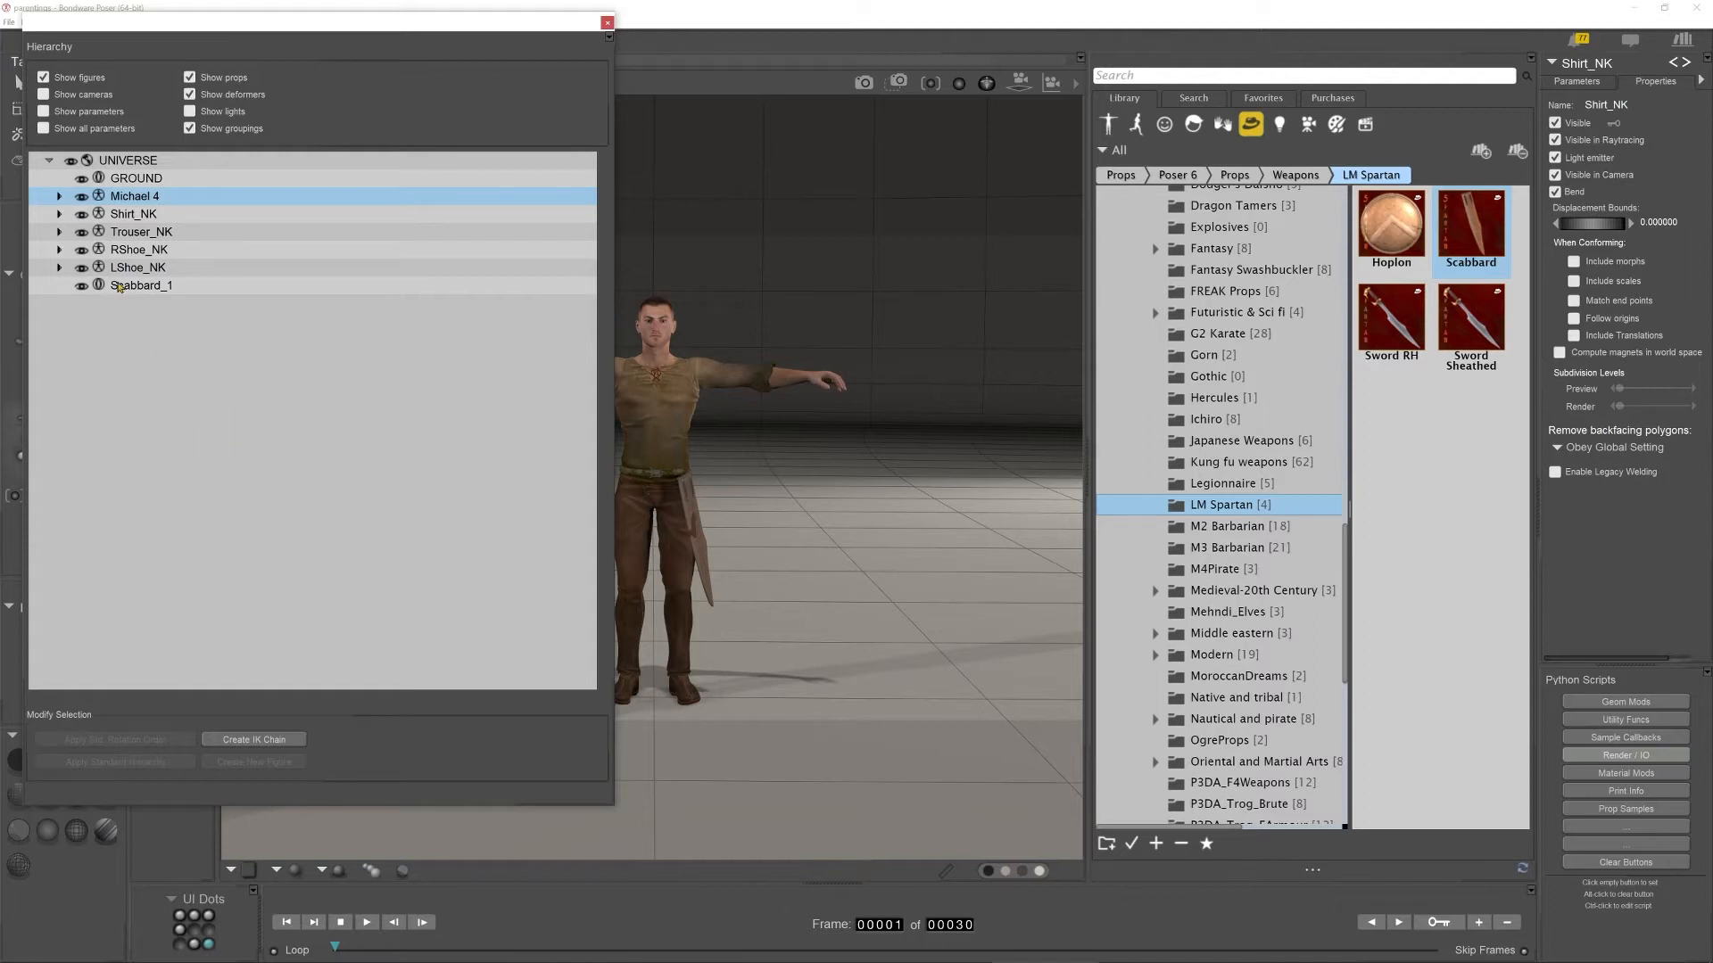
Expand Michael 4 with its Abdomen branch collapsed, and parent Scabbard_1 to his Hip.
{"action": "left_click", "coordinate": [116, 197]}
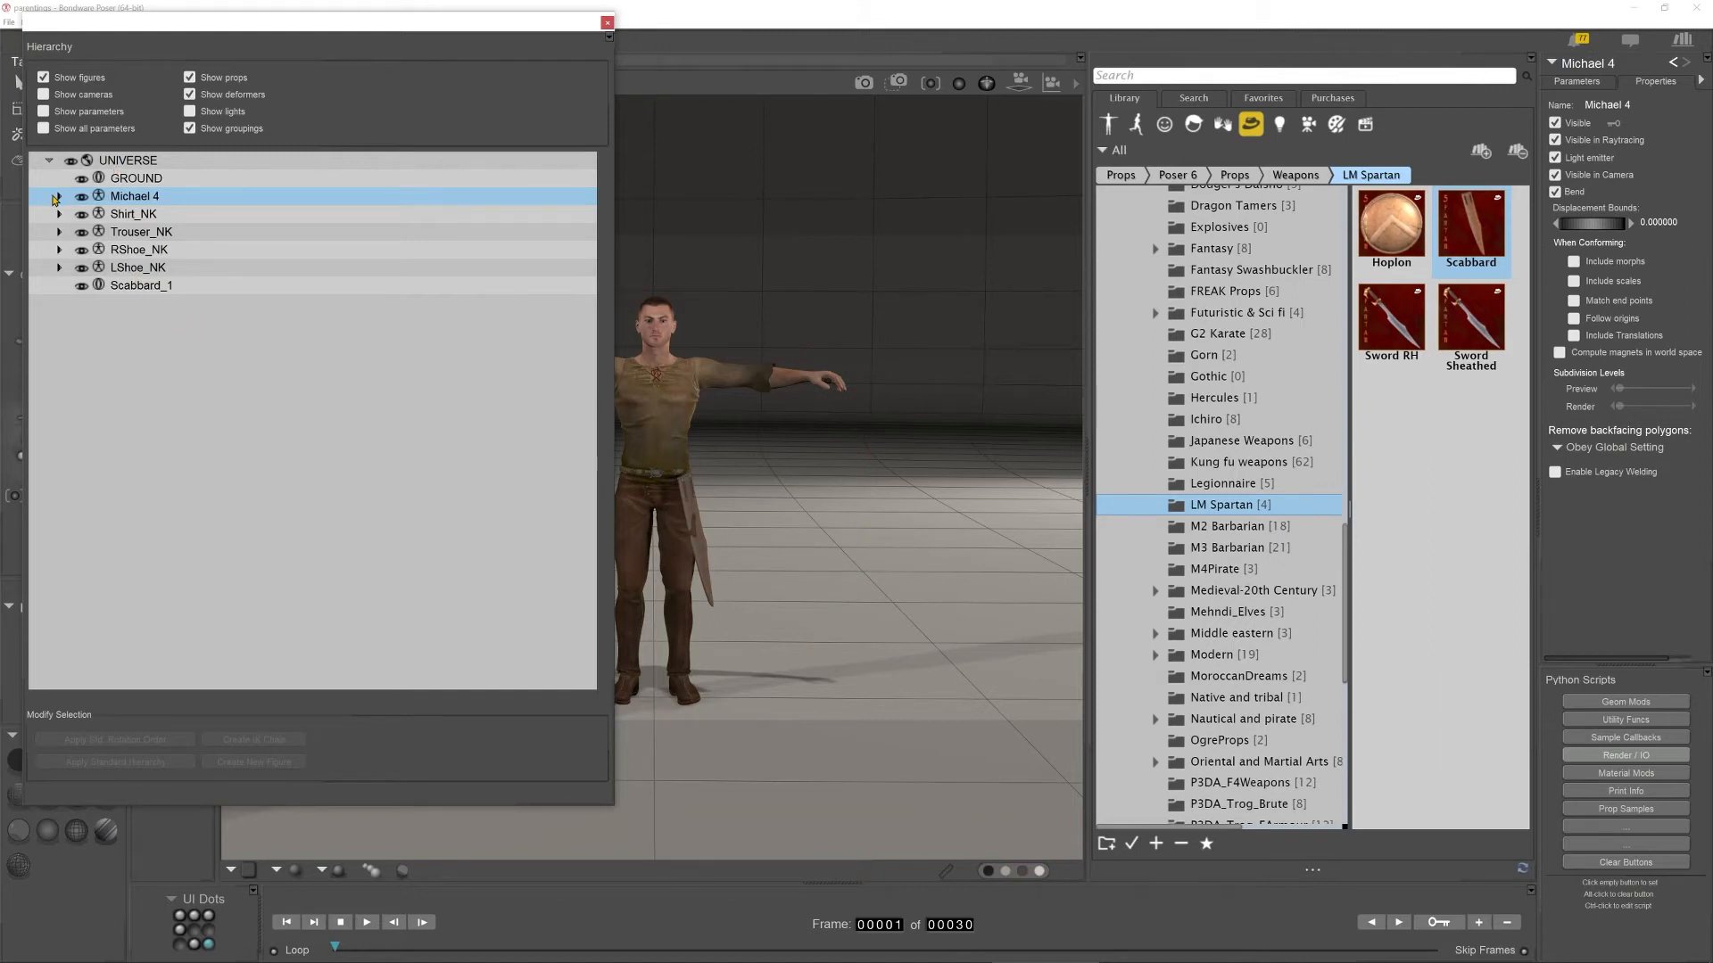
{"action": "left_click", "coordinate": [60, 196]}
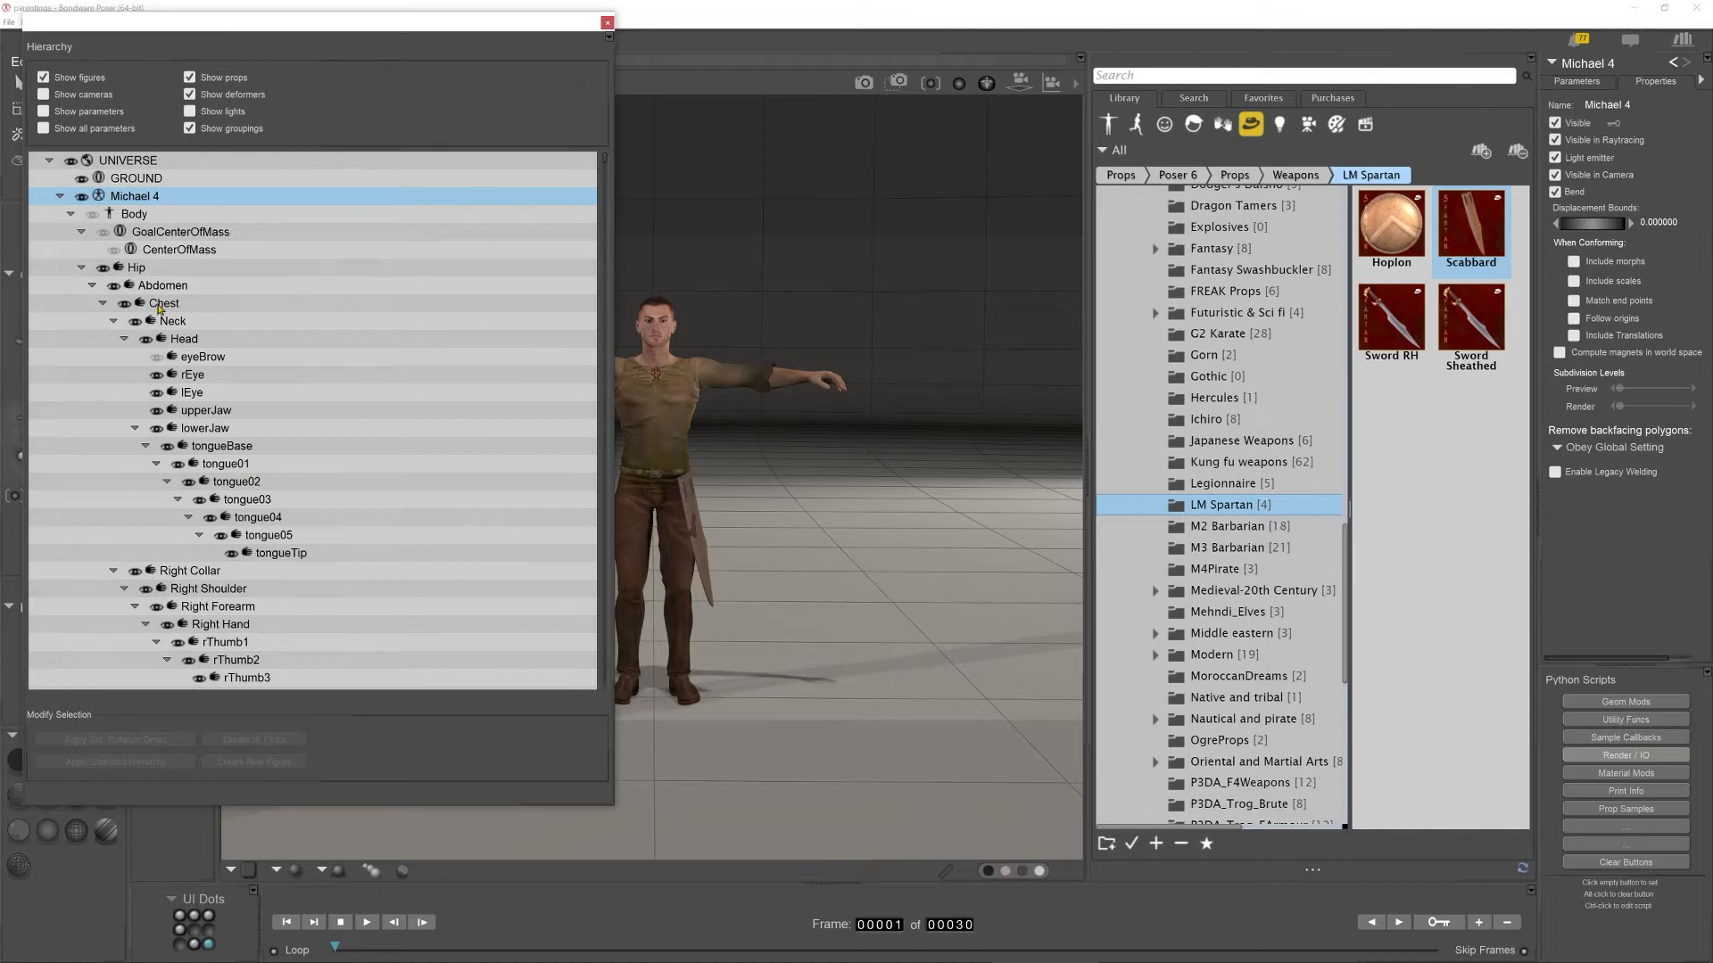
{"action": "left_click", "coordinate": [91, 286]}
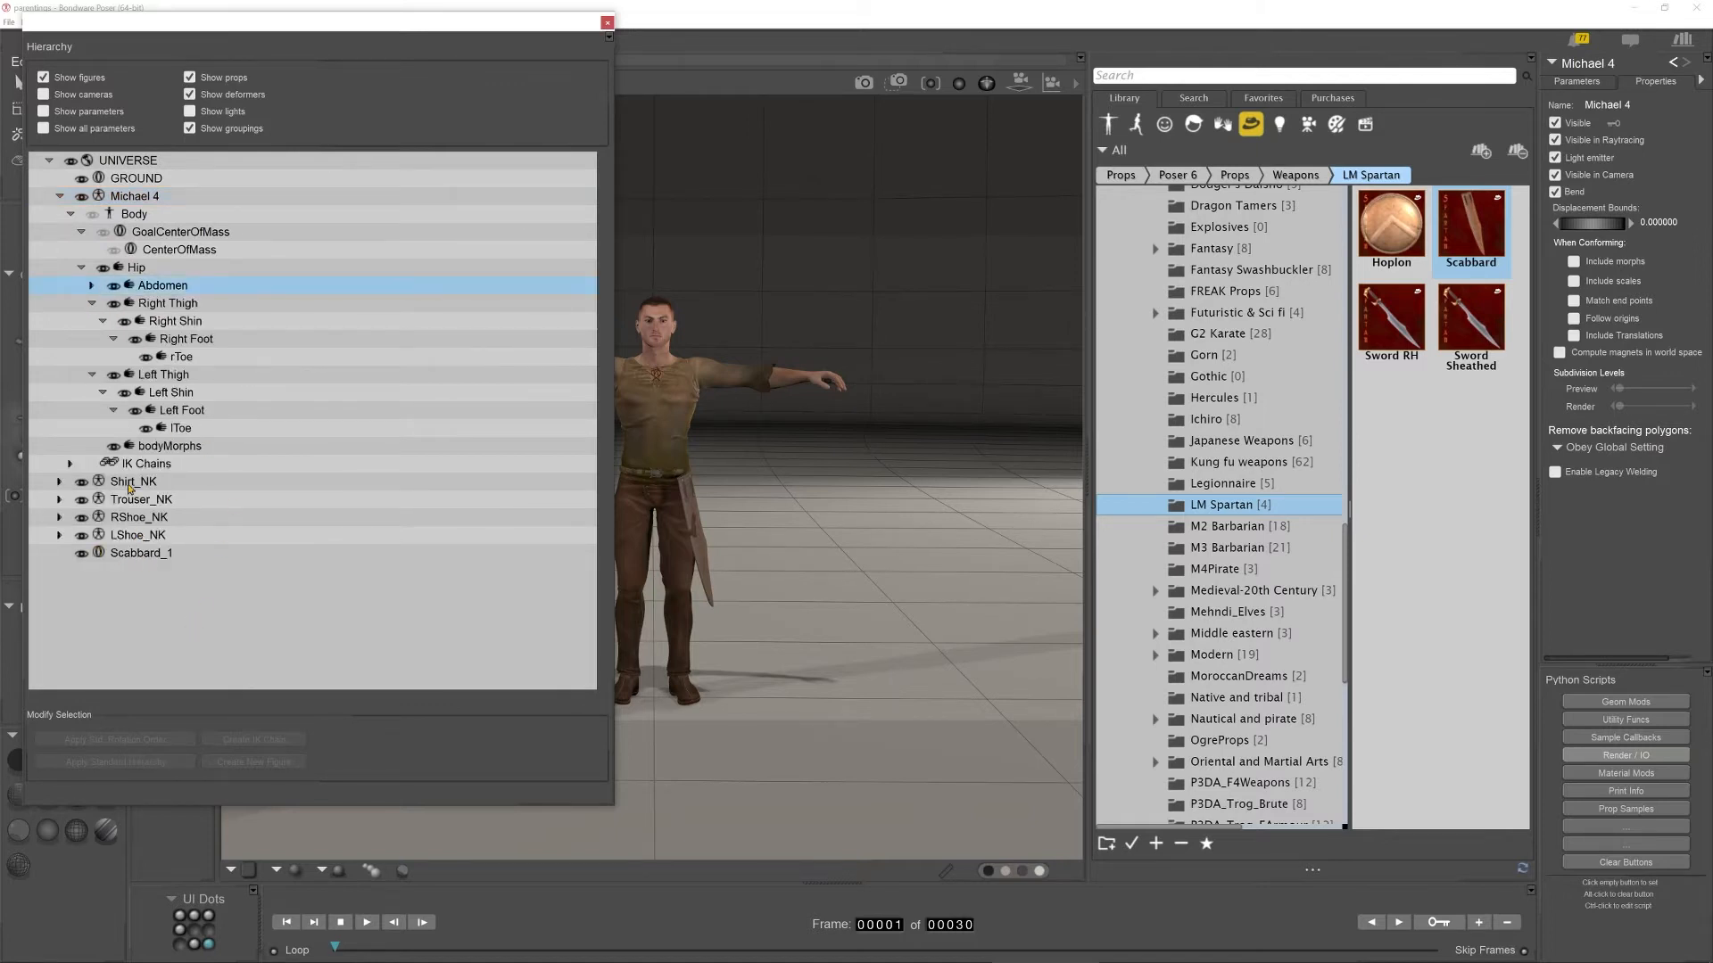
{"action": "left_click", "coordinate": [125, 553]}
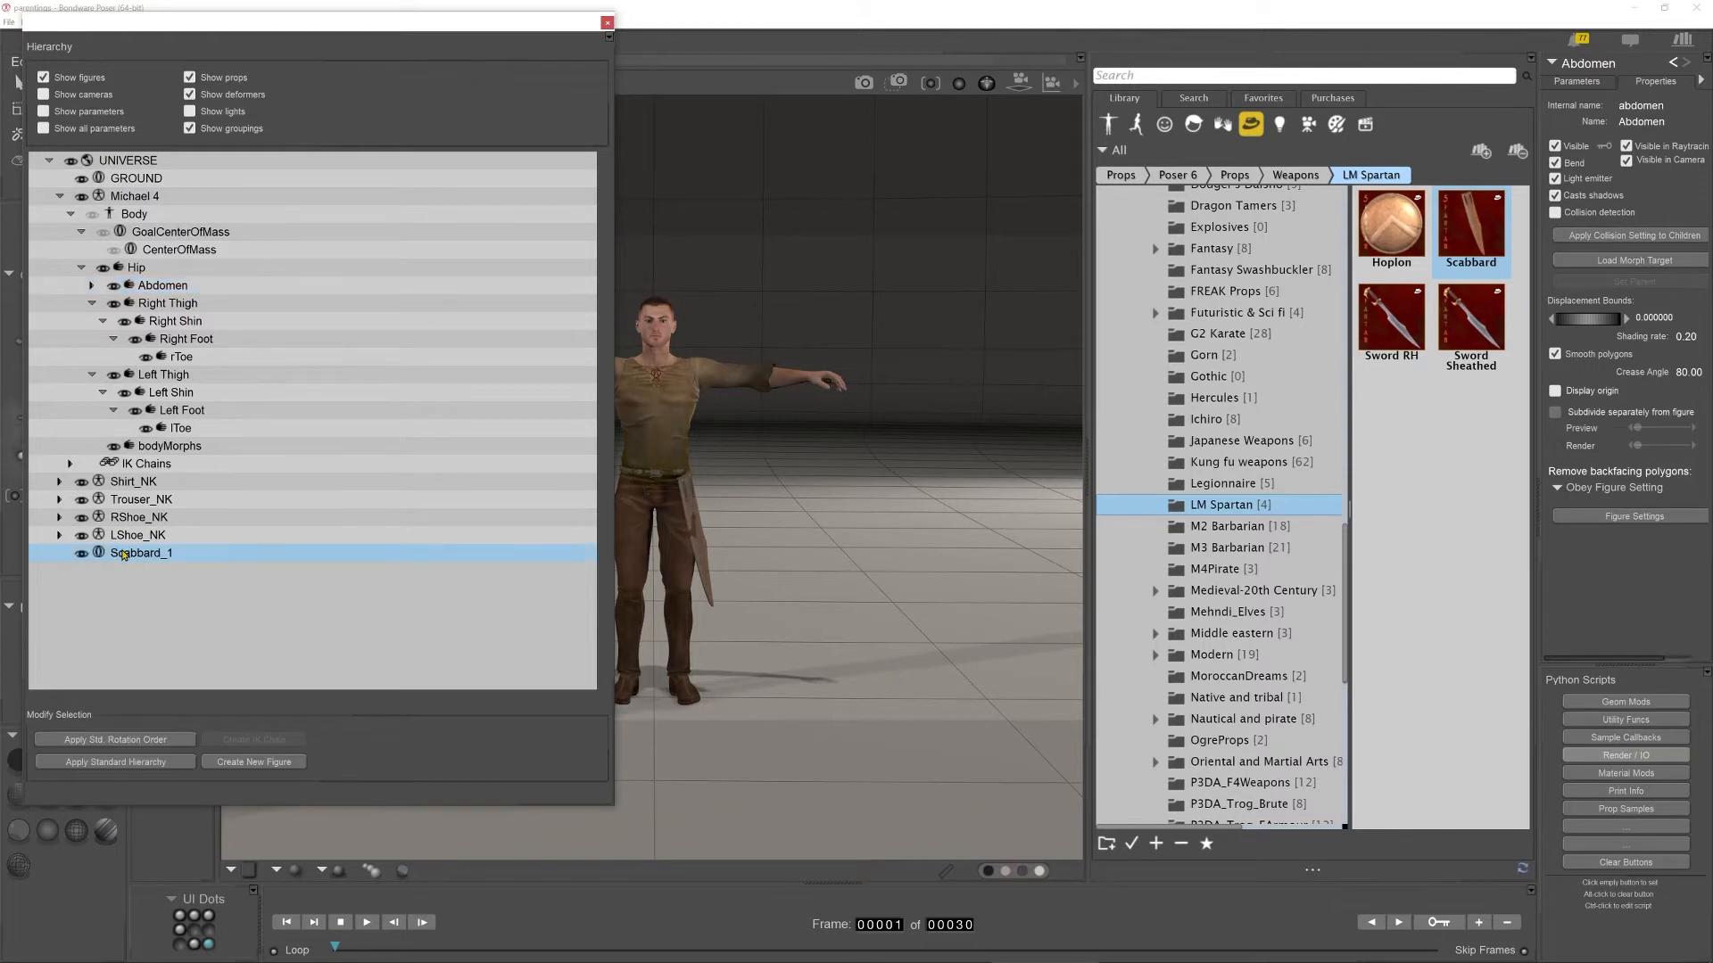
{"action": "left_click_drag", "start_coordinate": [135, 272], "coordinate": [136, 271]}
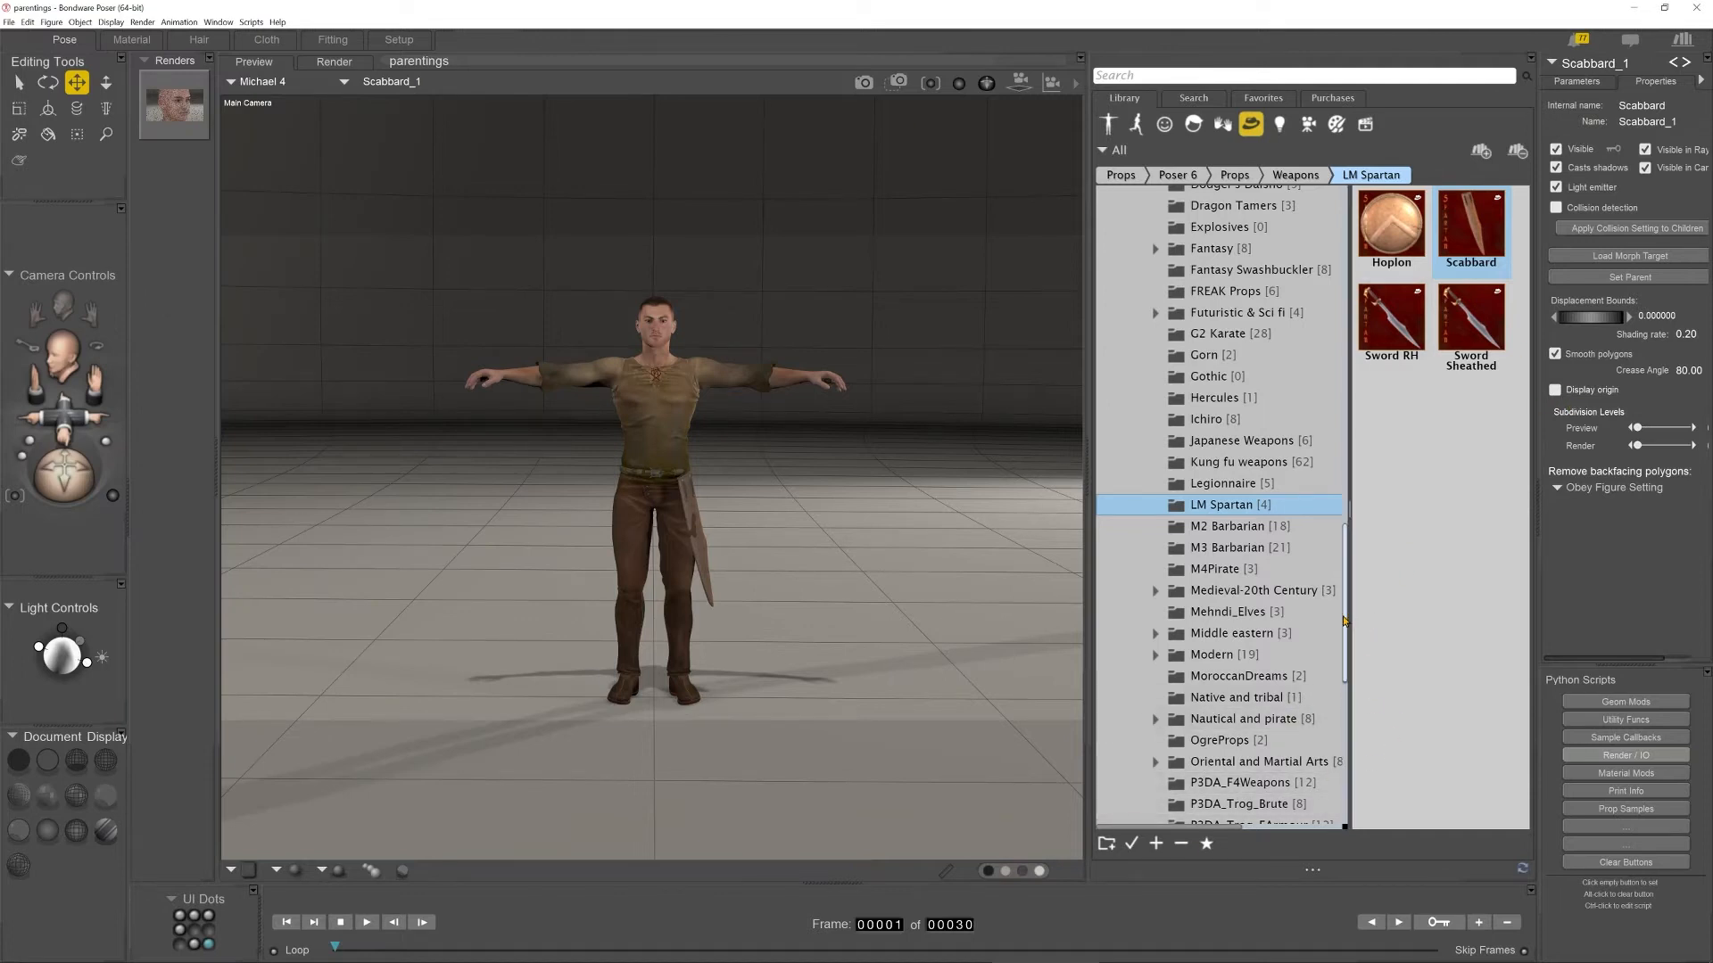
Save the scabbard to the Tutorials props library as a smart prop named "Scabbard solo".
{"action": "left_click_drag", "start_coordinate": [1346, 622], "coordinate": [1342, 767]}
{"action": "left_click", "coordinate": [1201, 813]}
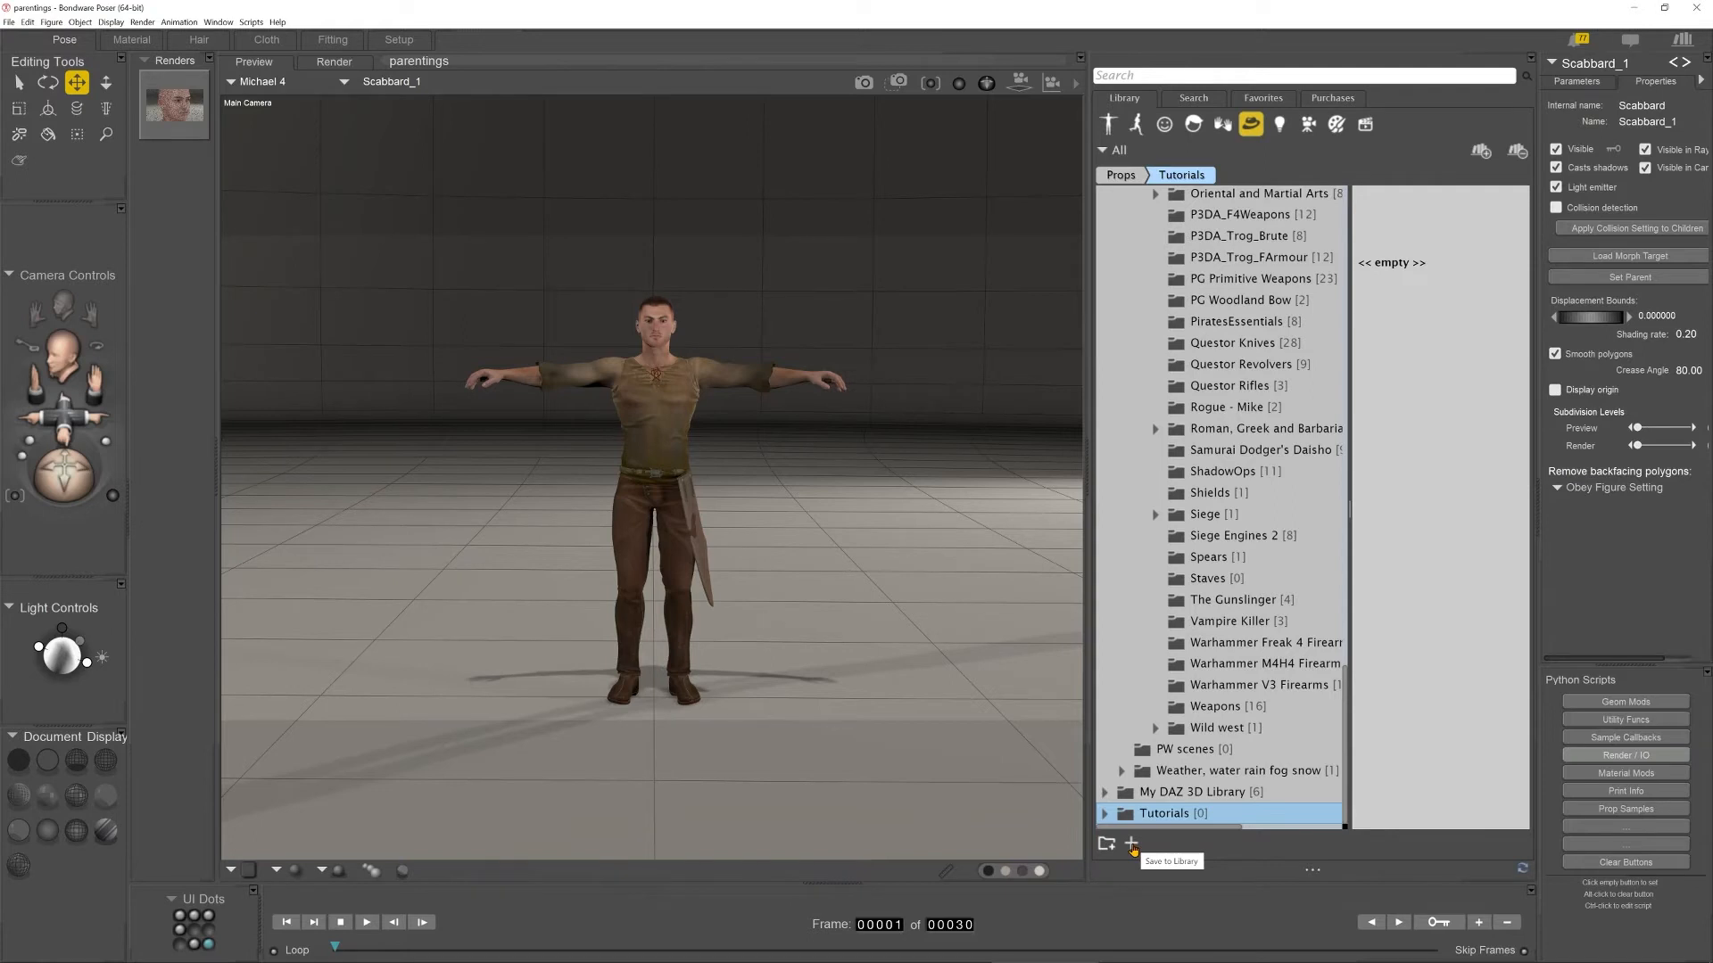
{"action": "left_click", "coordinate": [1131, 844]}
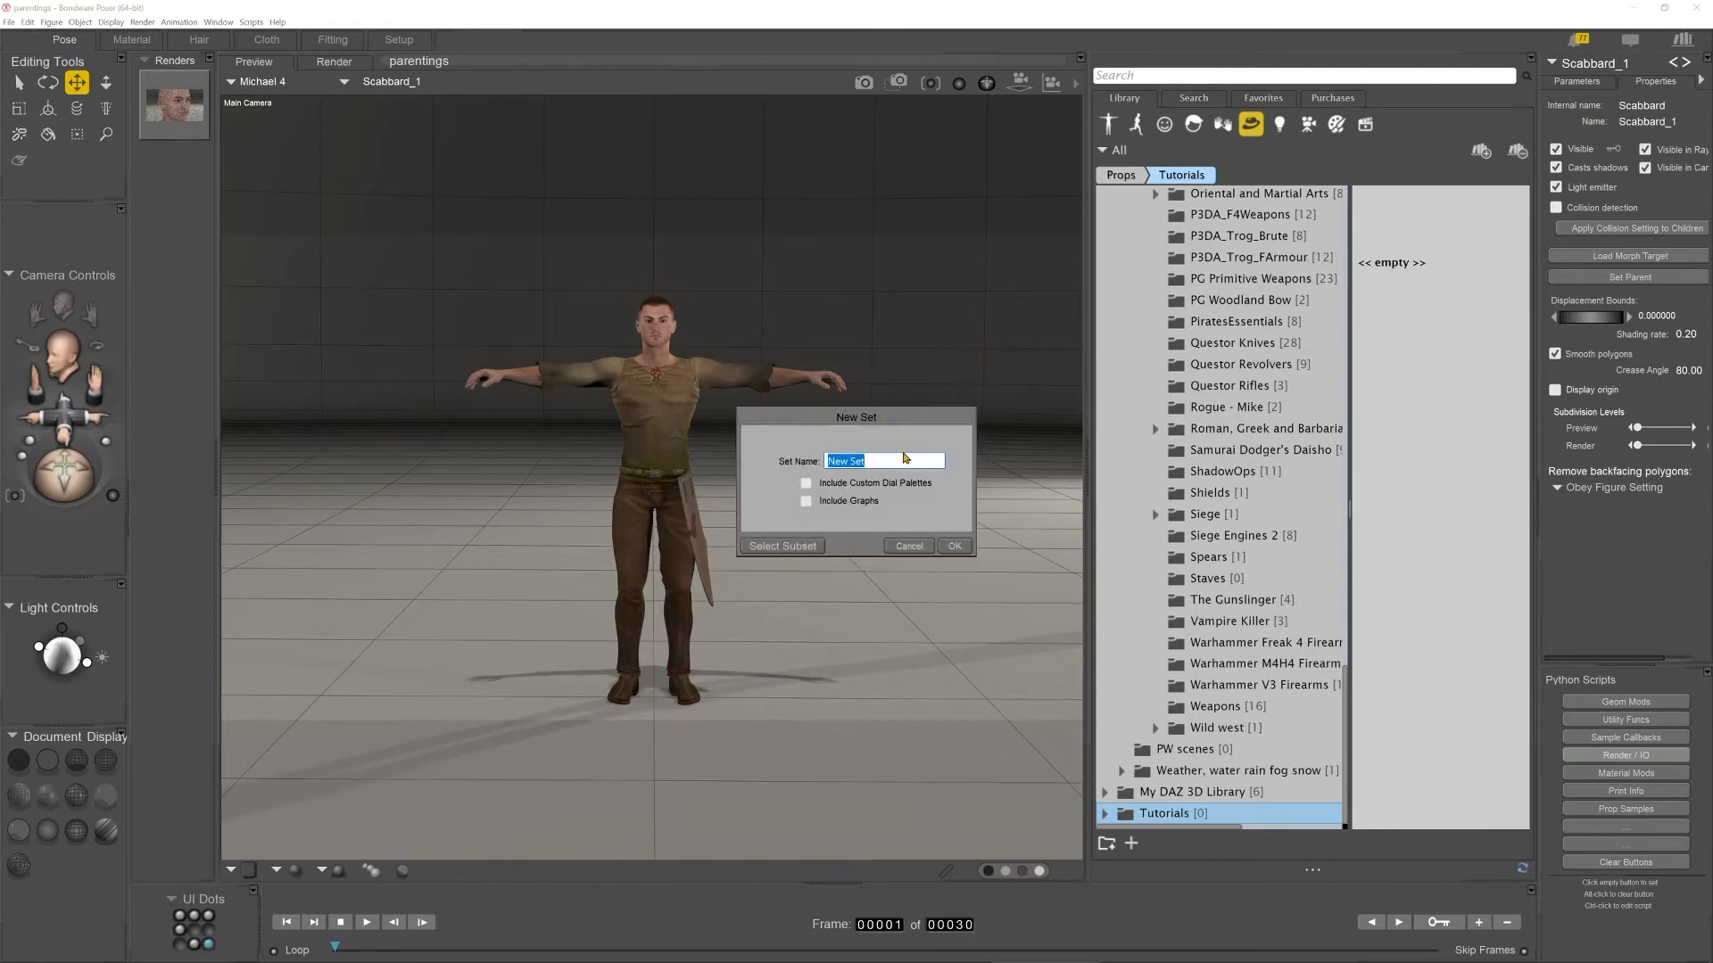
{"action": "type", "text": "Scabbard solo"}
{"action": "left_click", "coordinate": [954, 546]}
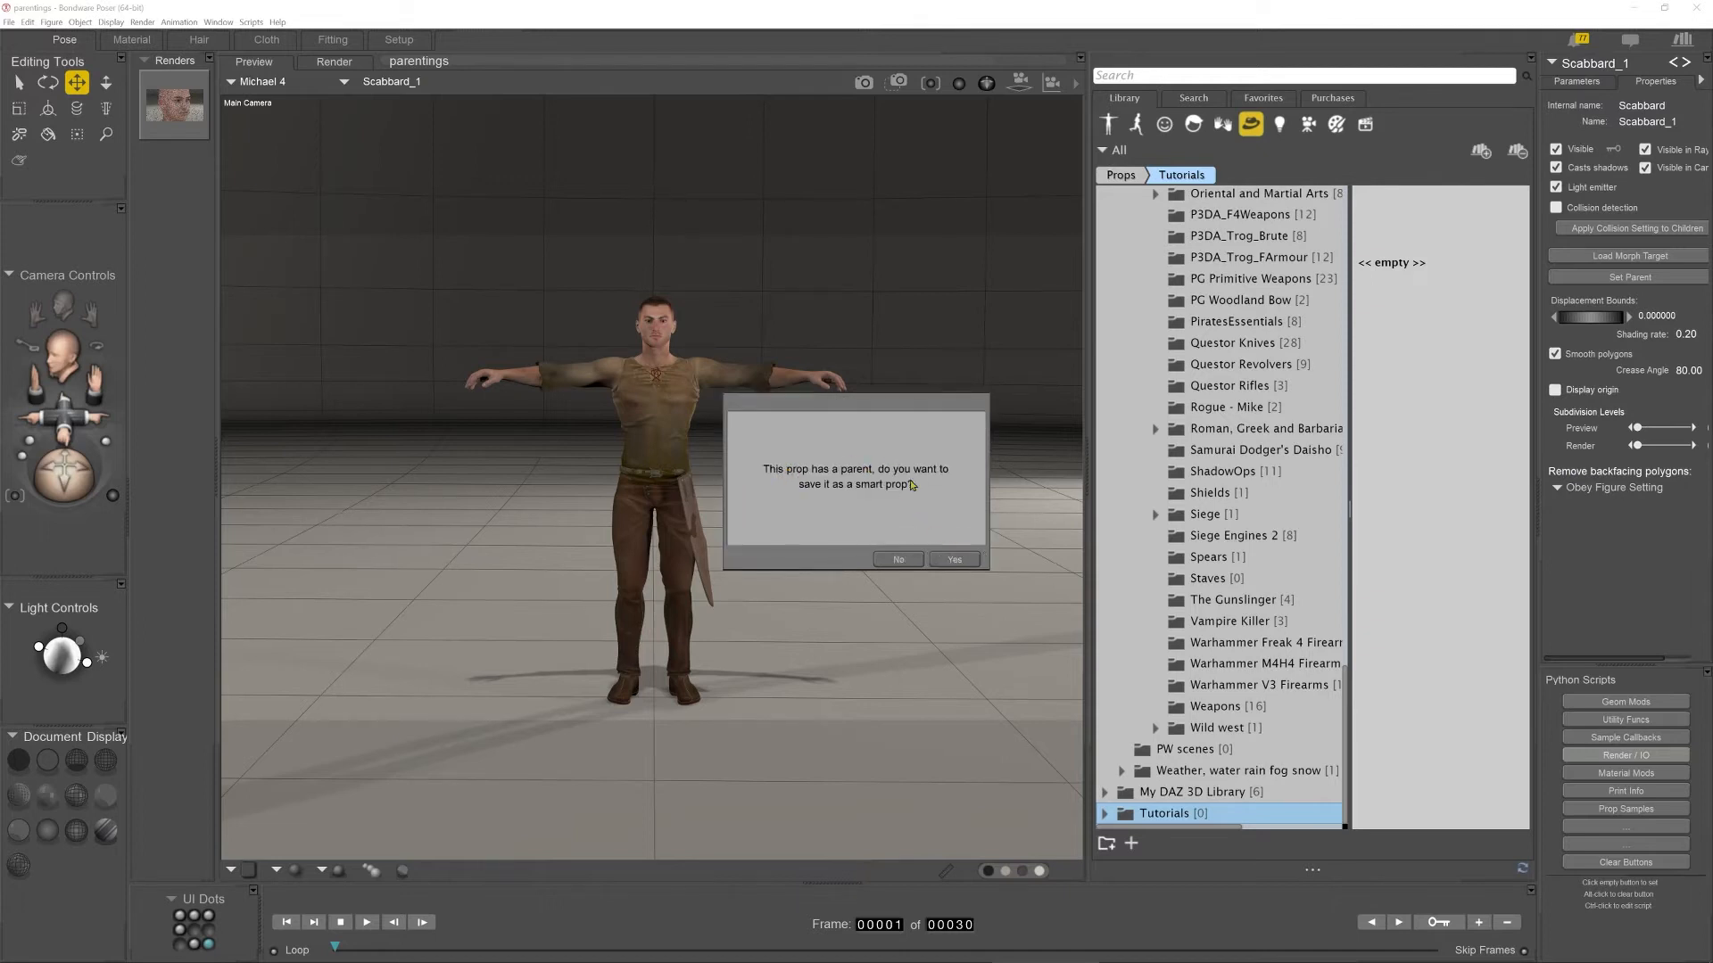
{"action": "left_click", "coordinate": [954, 559]}
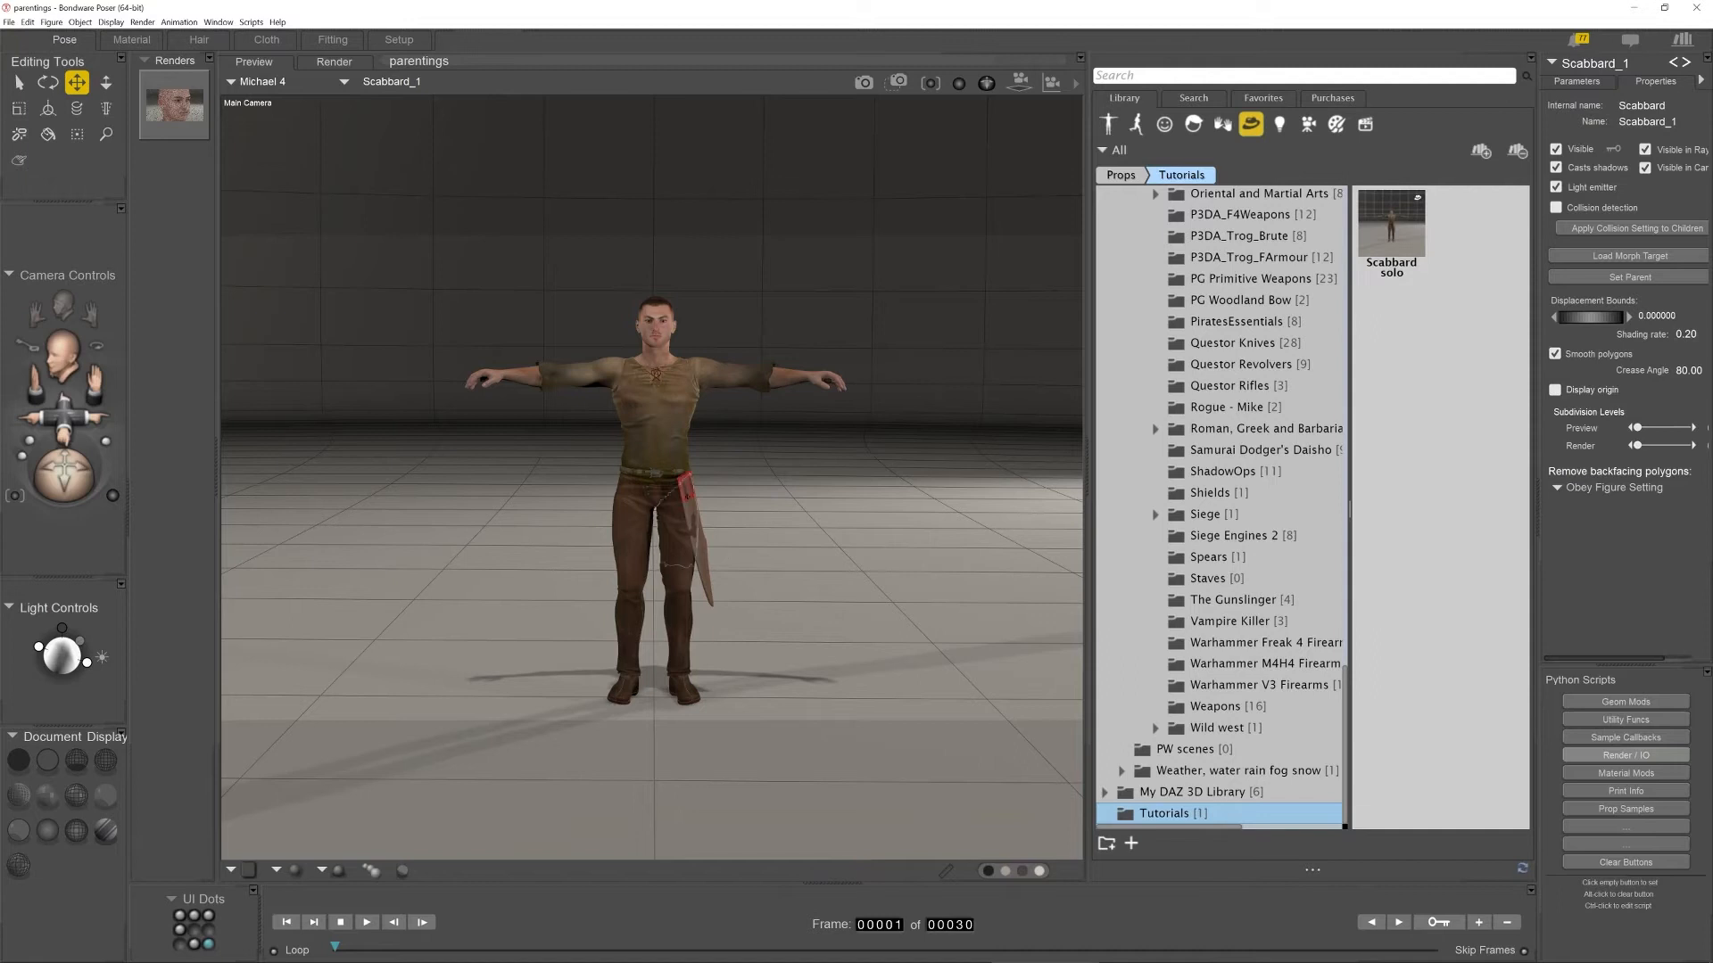
Show the saved Scabbard solo prop in its library folder and open Scabbard solo.pp2 in Notepad++.
{"action": "right_click", "coordinate": [1388, 231]}
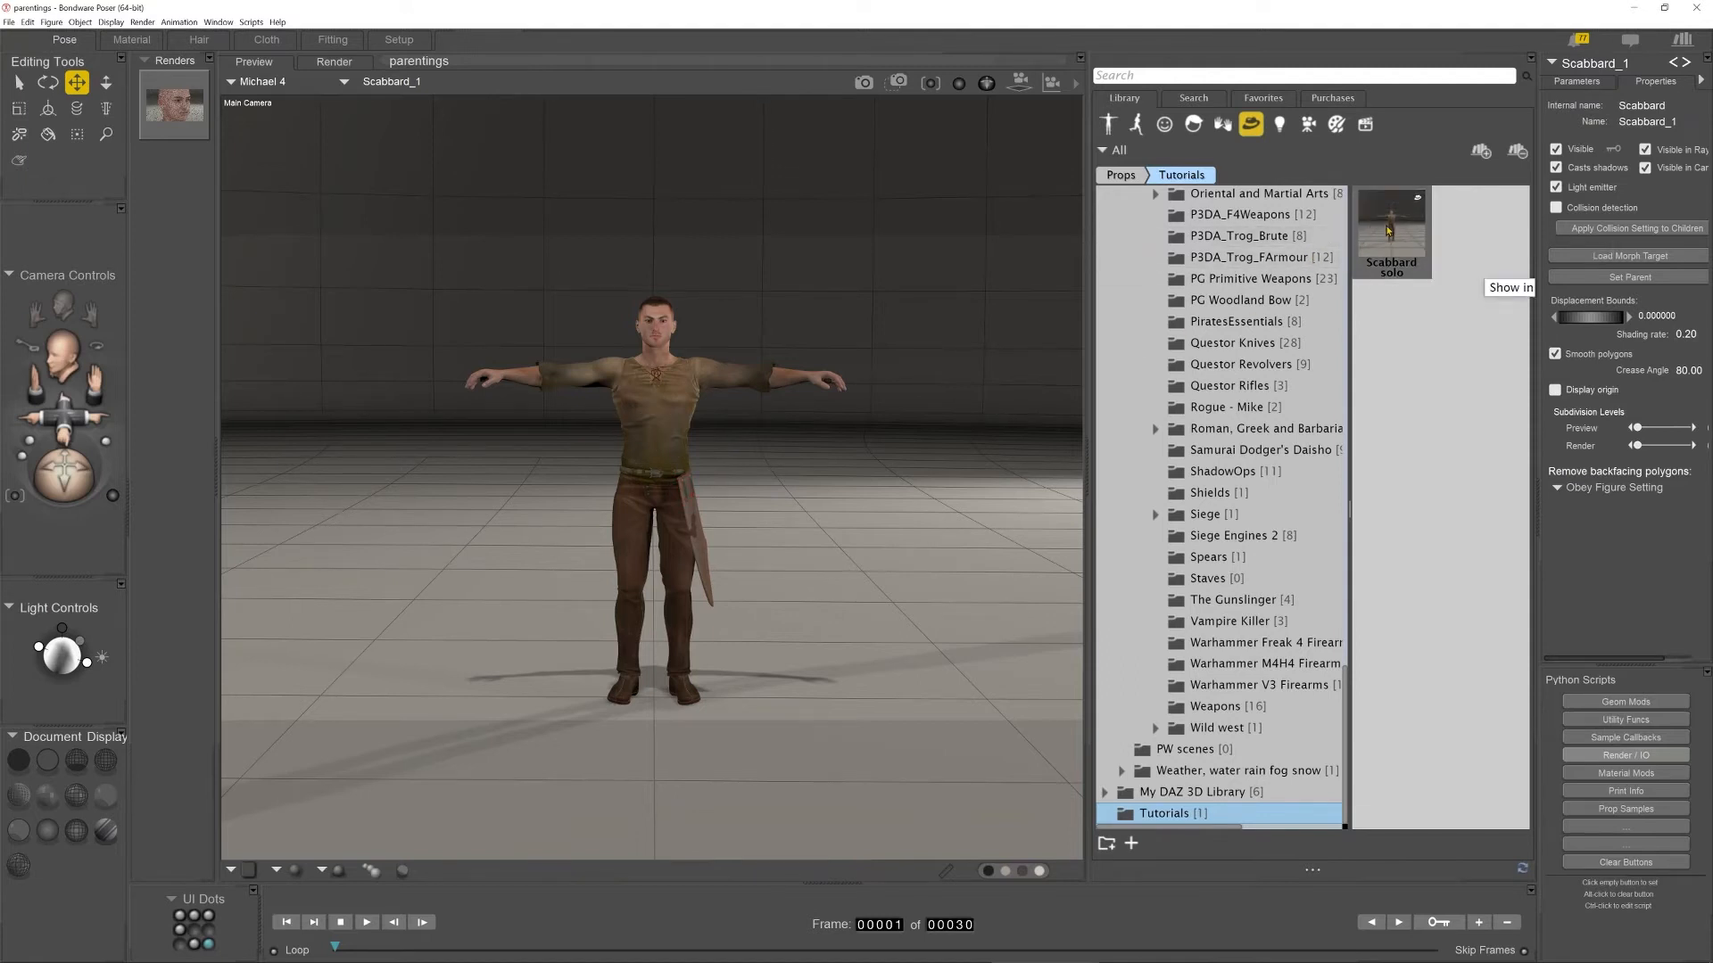
{"action": "left_click", "coordinate": [1506, 290]}
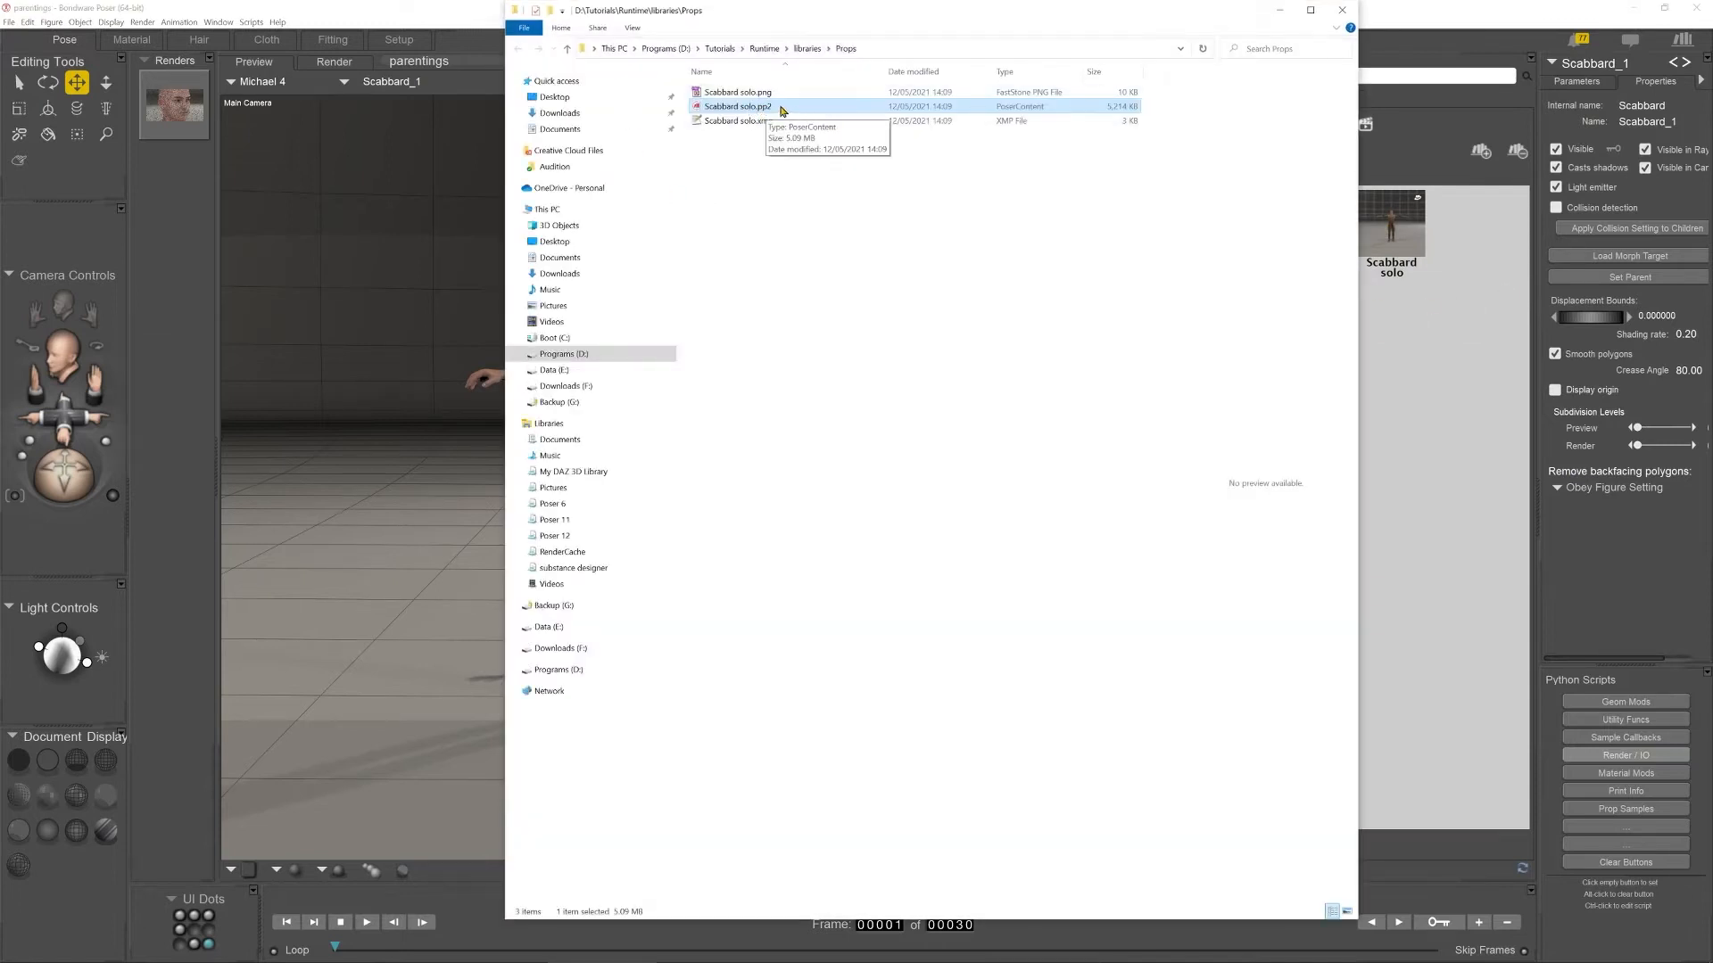
{"action": "double_click", "coordinate": [780, 107]}
{"action": "right_click", "coordinate": [780, 107]}
{"action": "left_click", "coordinate": [844, 205]}
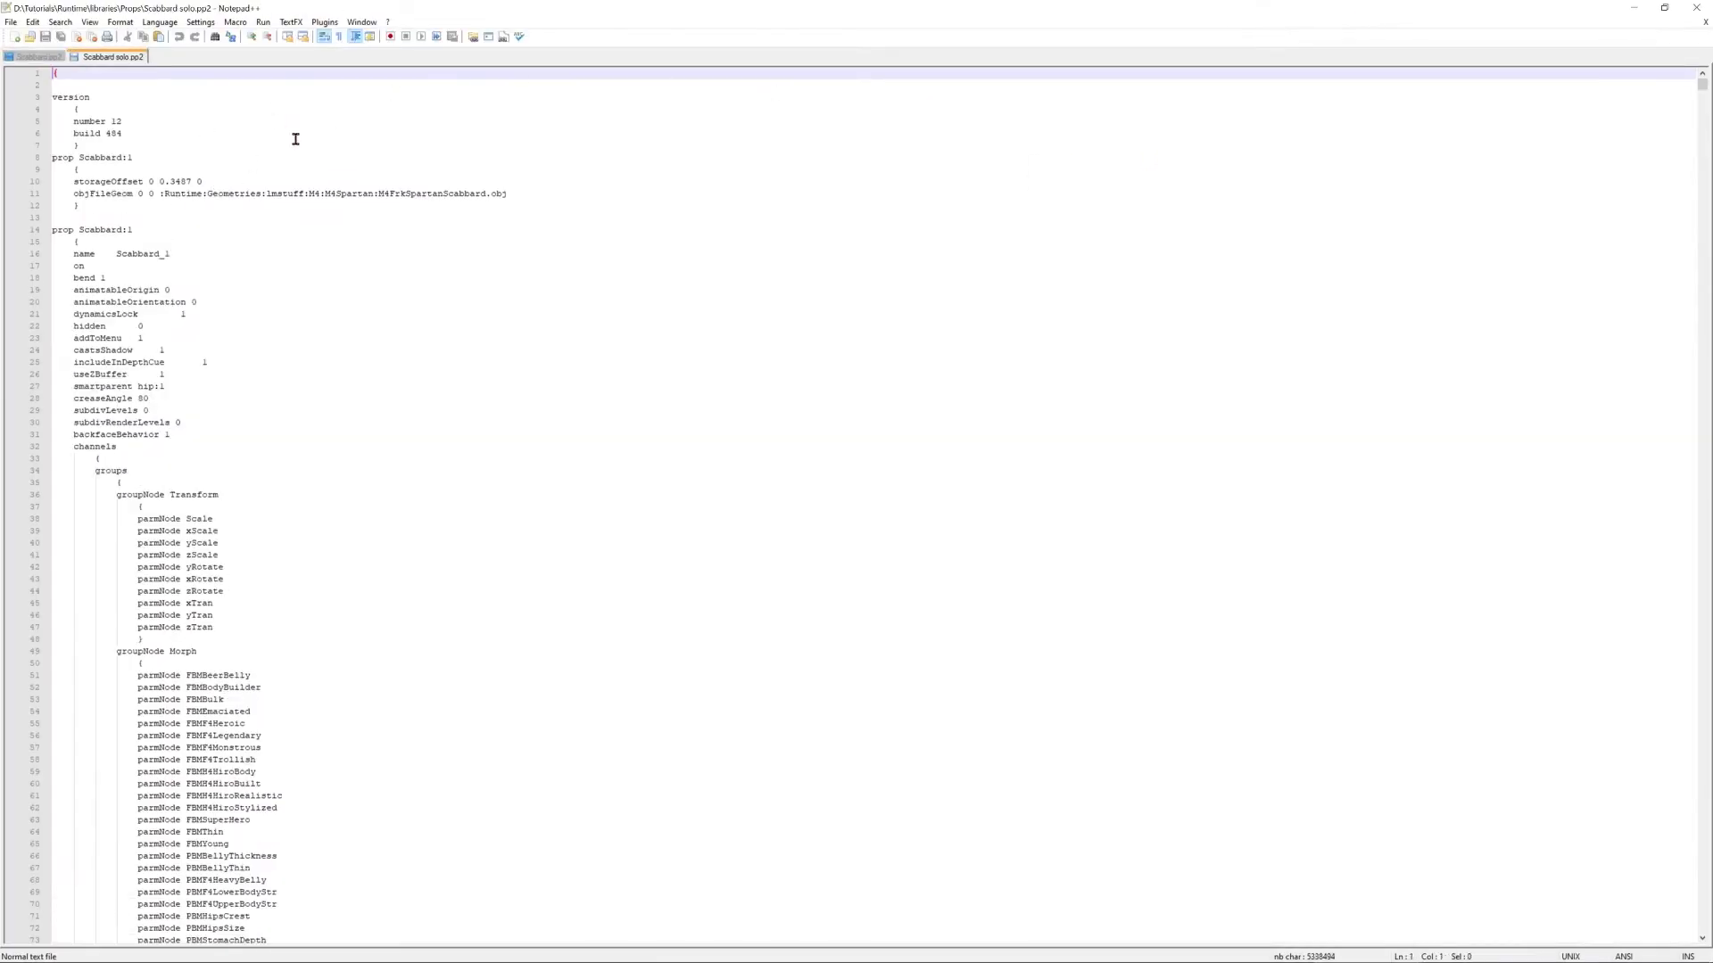
Find "parent" in Scabbard solo.pp2, examine the smartparent line and return to Poser.
{"action": "key", "text": "ctrl+f"}
{"action": "key", "text": "Return"}
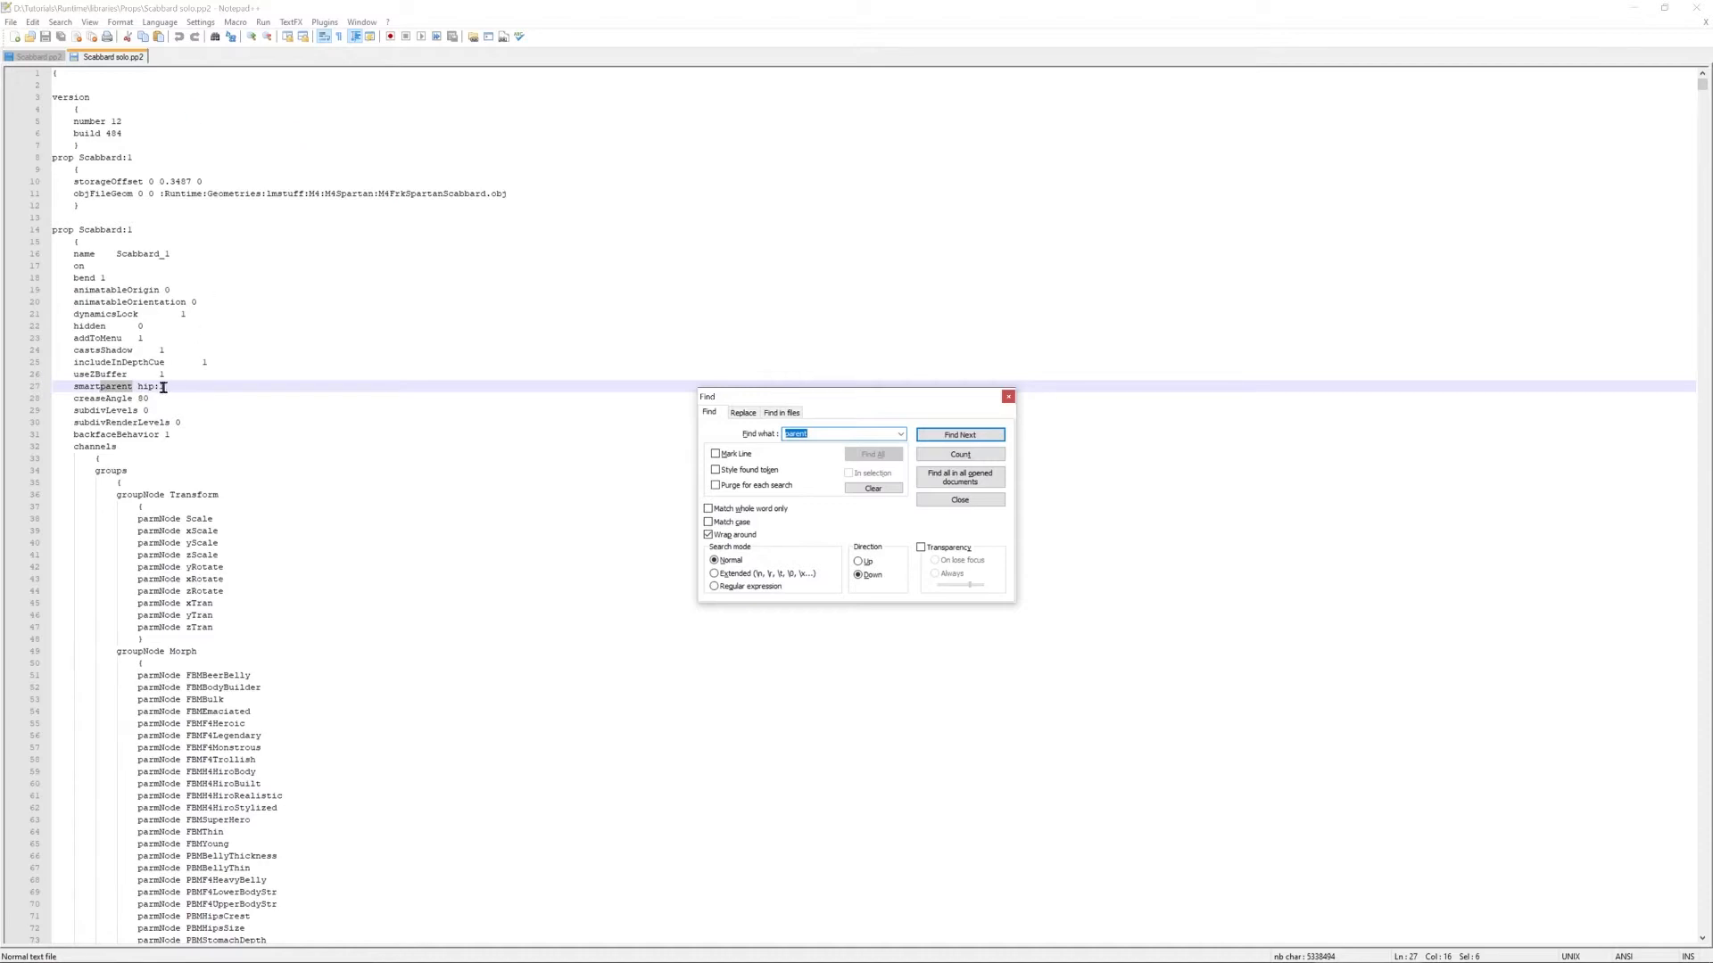
{"action": "left_click", "coordinate": [1008, 396]}
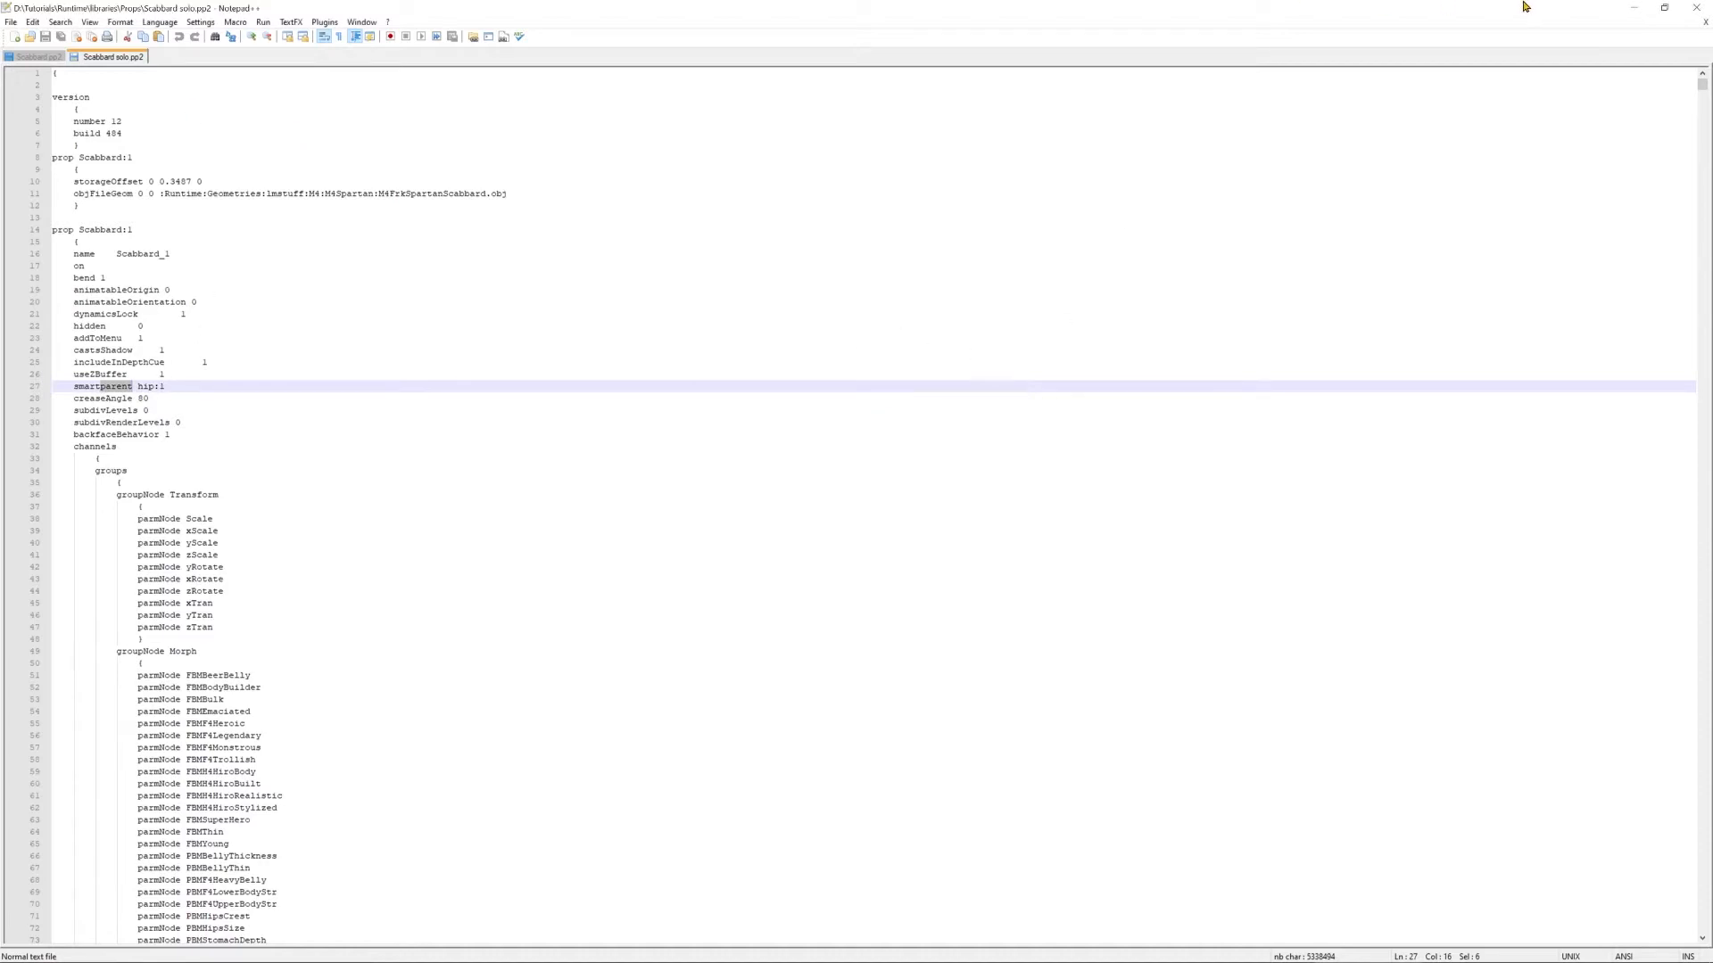
{"action": "left_click", "coordinate": [1698, 13]}
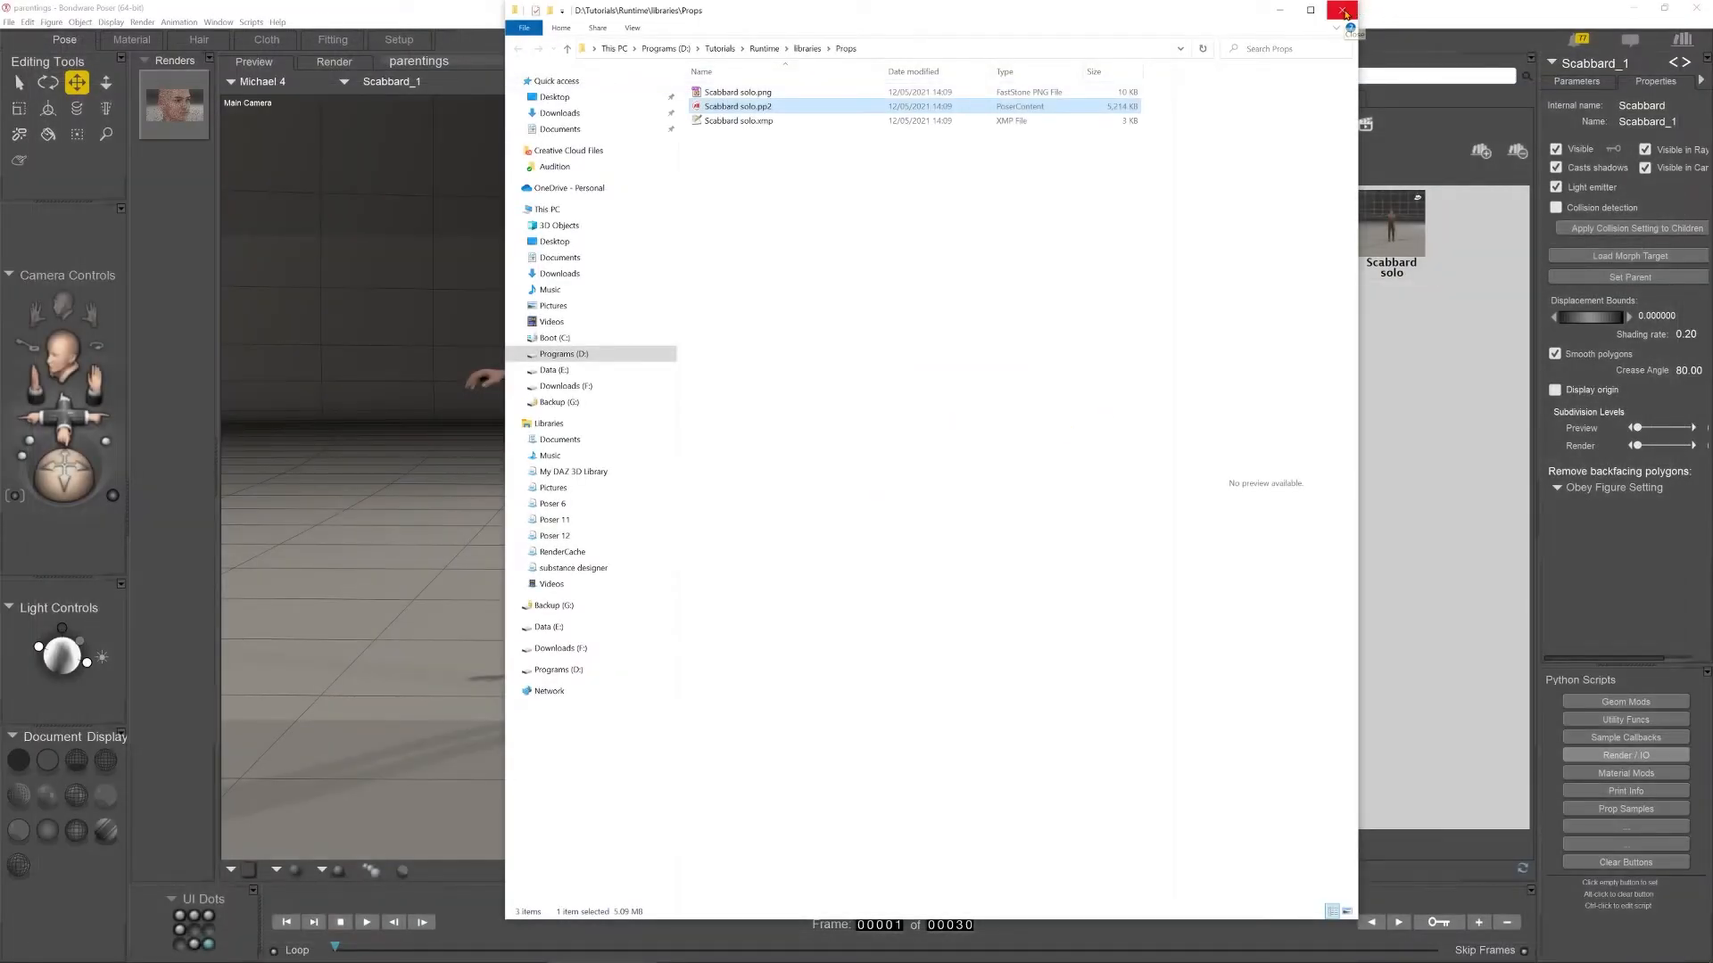
{"action": "left_click", "coordinate": [1280, 10]}
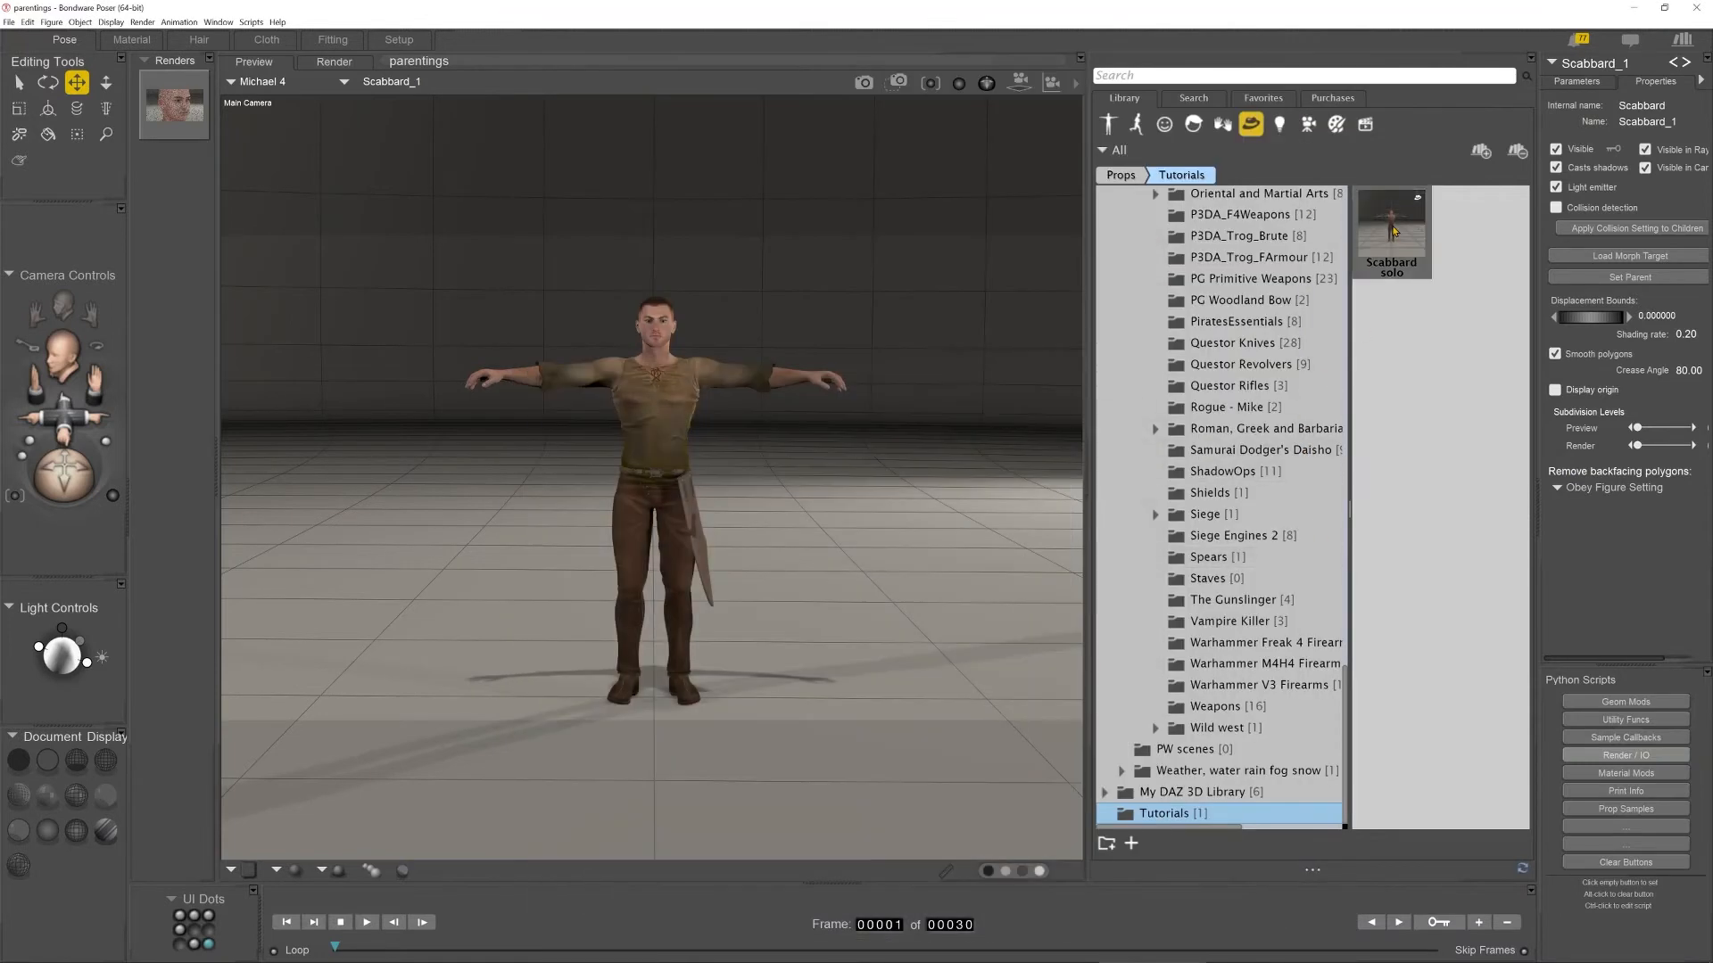
Load the Sword Sheathed prop from the LM Spartan weapons folder onto Michael 4.
{"action": "scroll", "coordinate": [1320, 607], "scroll_direction": "up", "scroll_amount": 4}
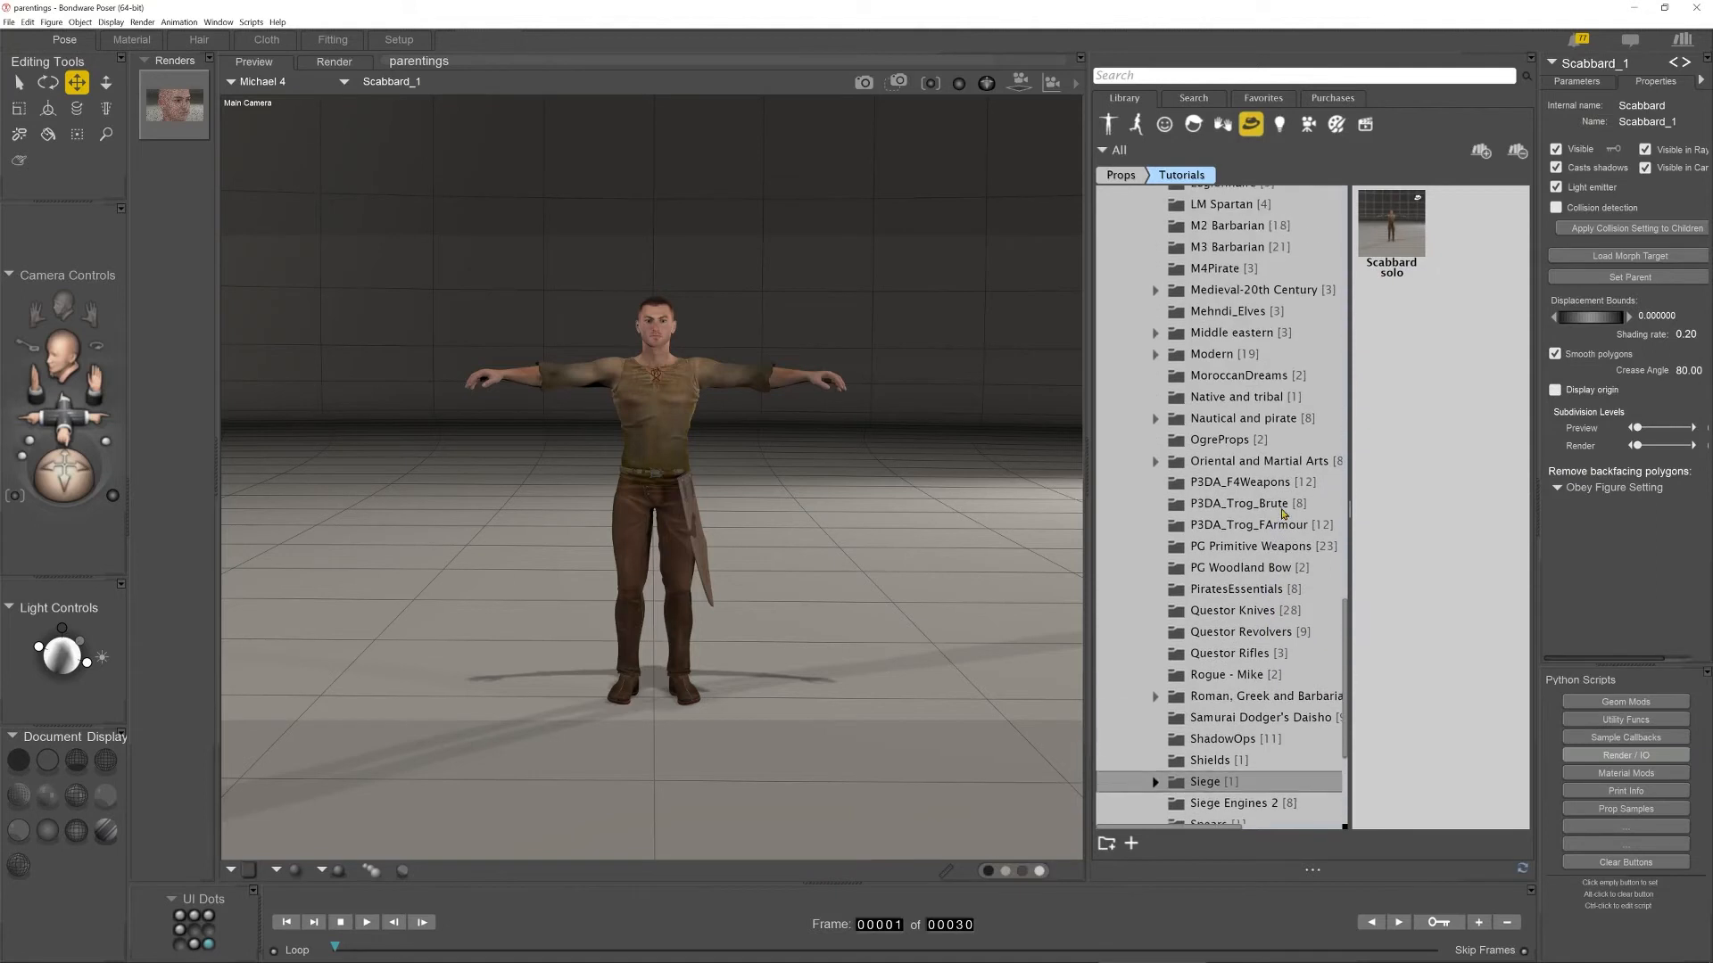
{"action": "scroll", "coordinate": [1249, 526], "scroll_direction": "up", "scroll_amount": 1}
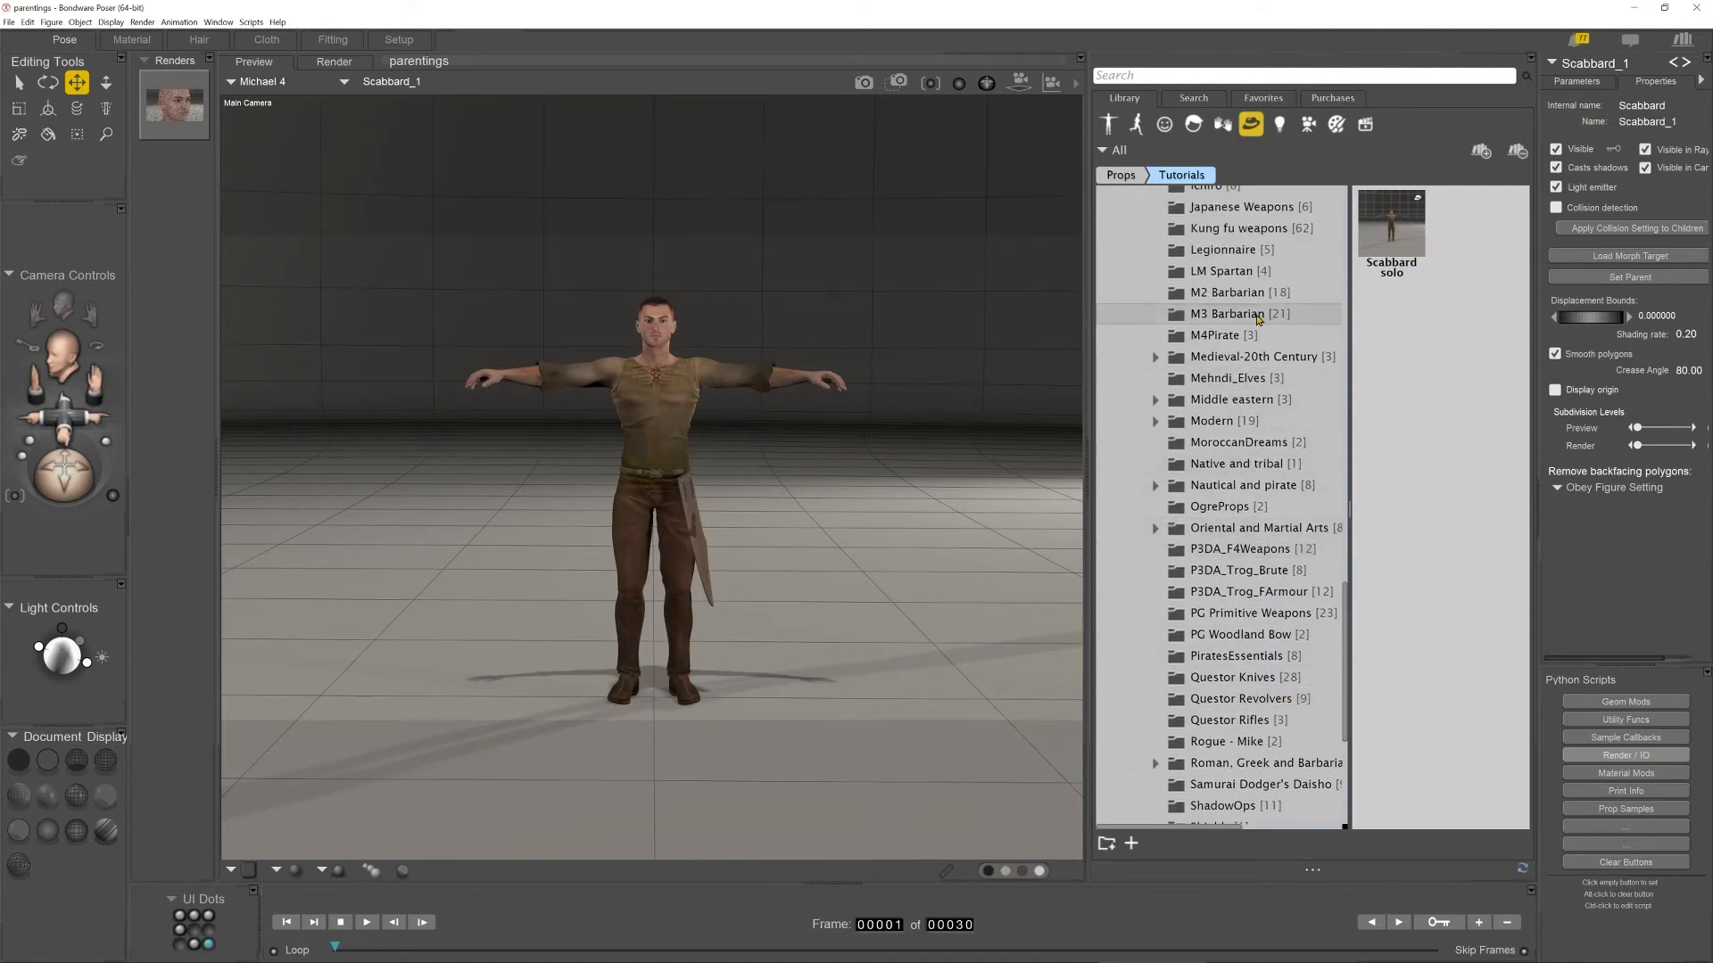
{"action": "left_click", "coordinate": [1239, 272]}
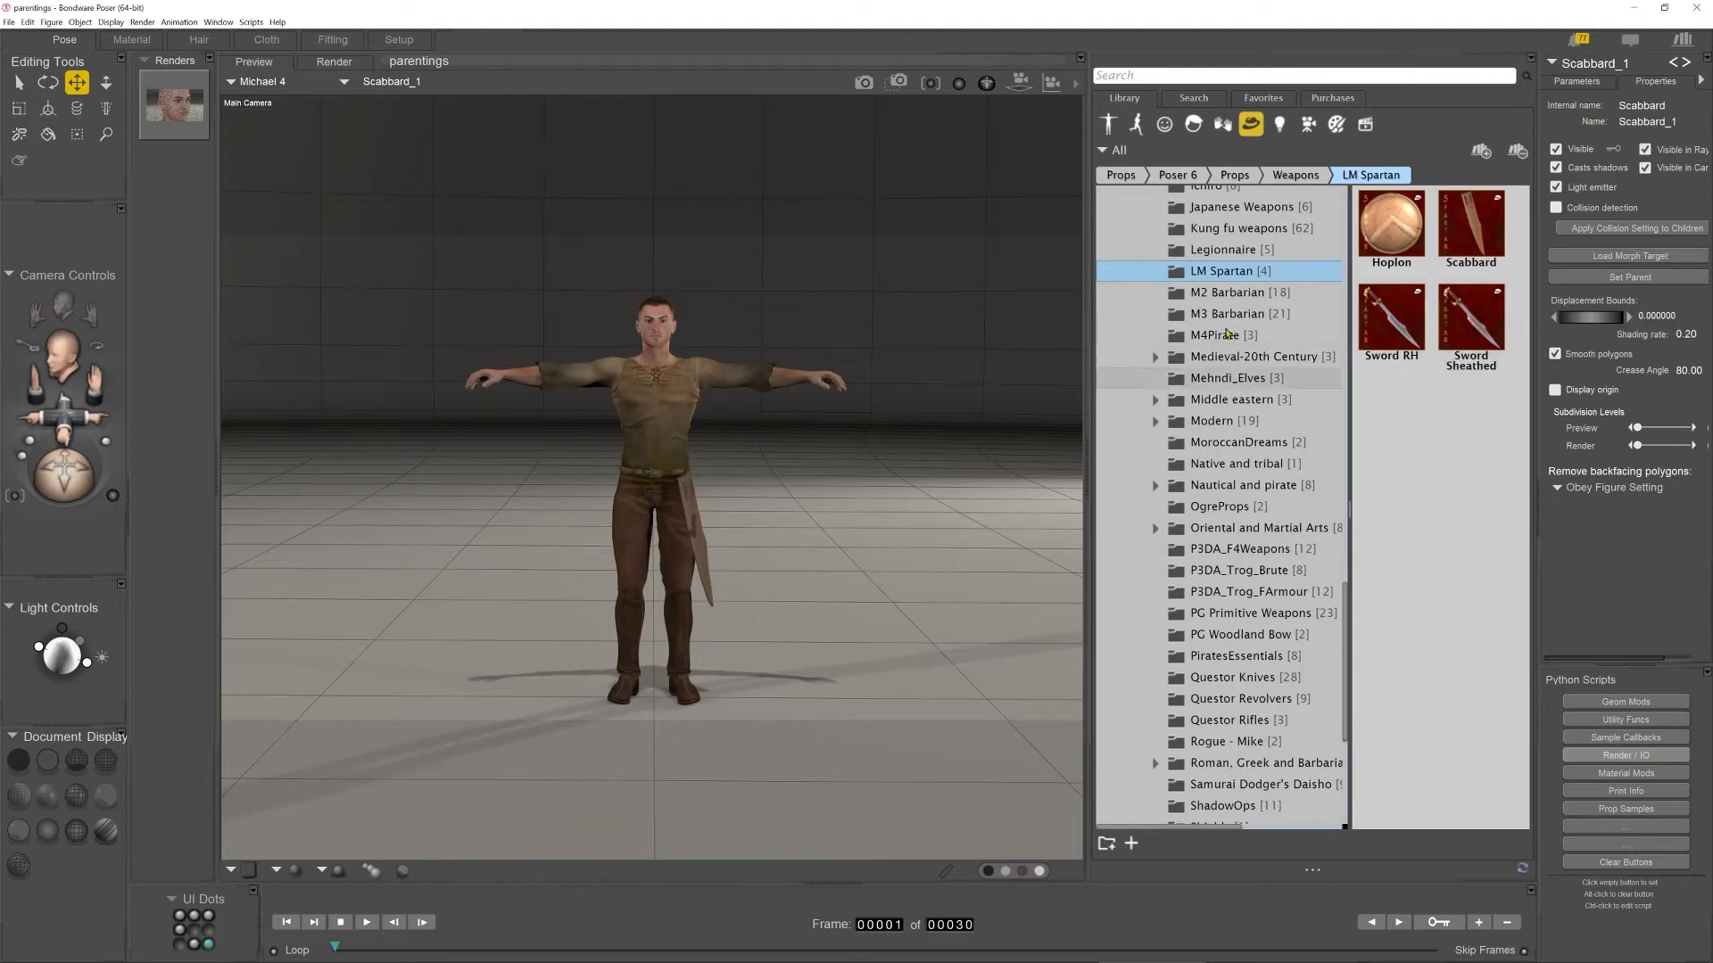
{"action": "left_click", "coordinate": [1470, 314]}
{"action": "double_click", "coordinate": [1470, 305]}
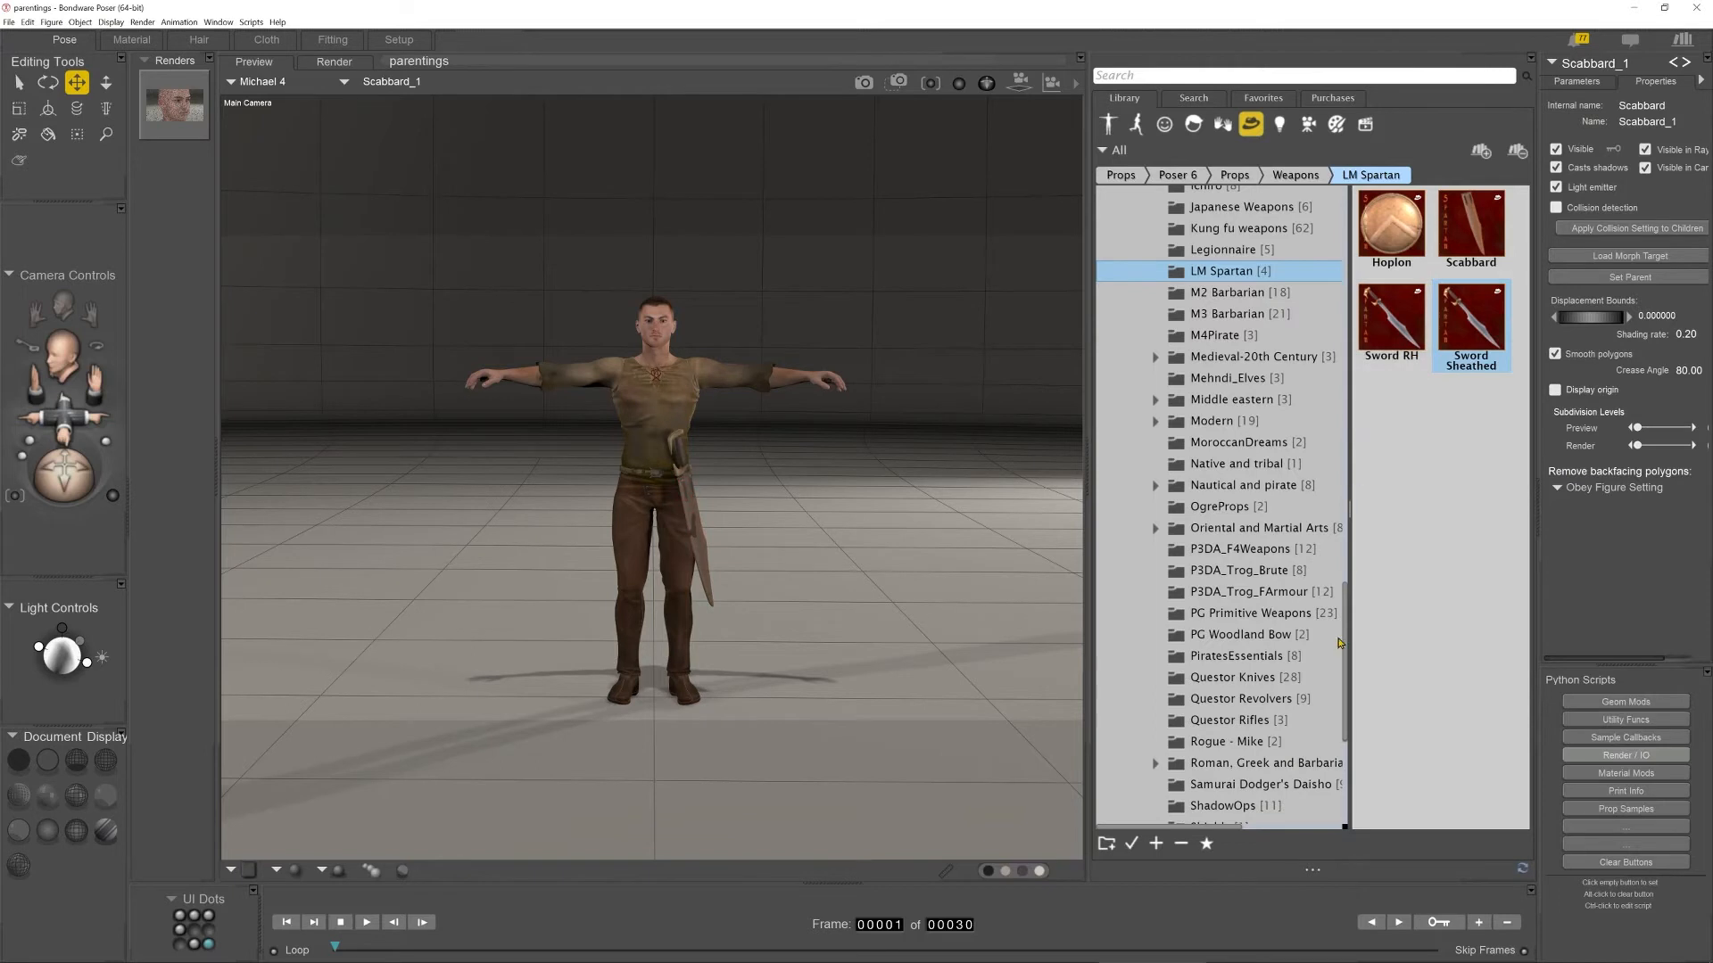
Save the scabbard to the Tutorials props library as a smart prop named "Scabbard and sword".
{"action": "scroll", "coordinate": [1342, 696], "scroll_direction": "down", "scroll_amount": 5}
{"action": "left_click", "coordinate": [1185, 814]}
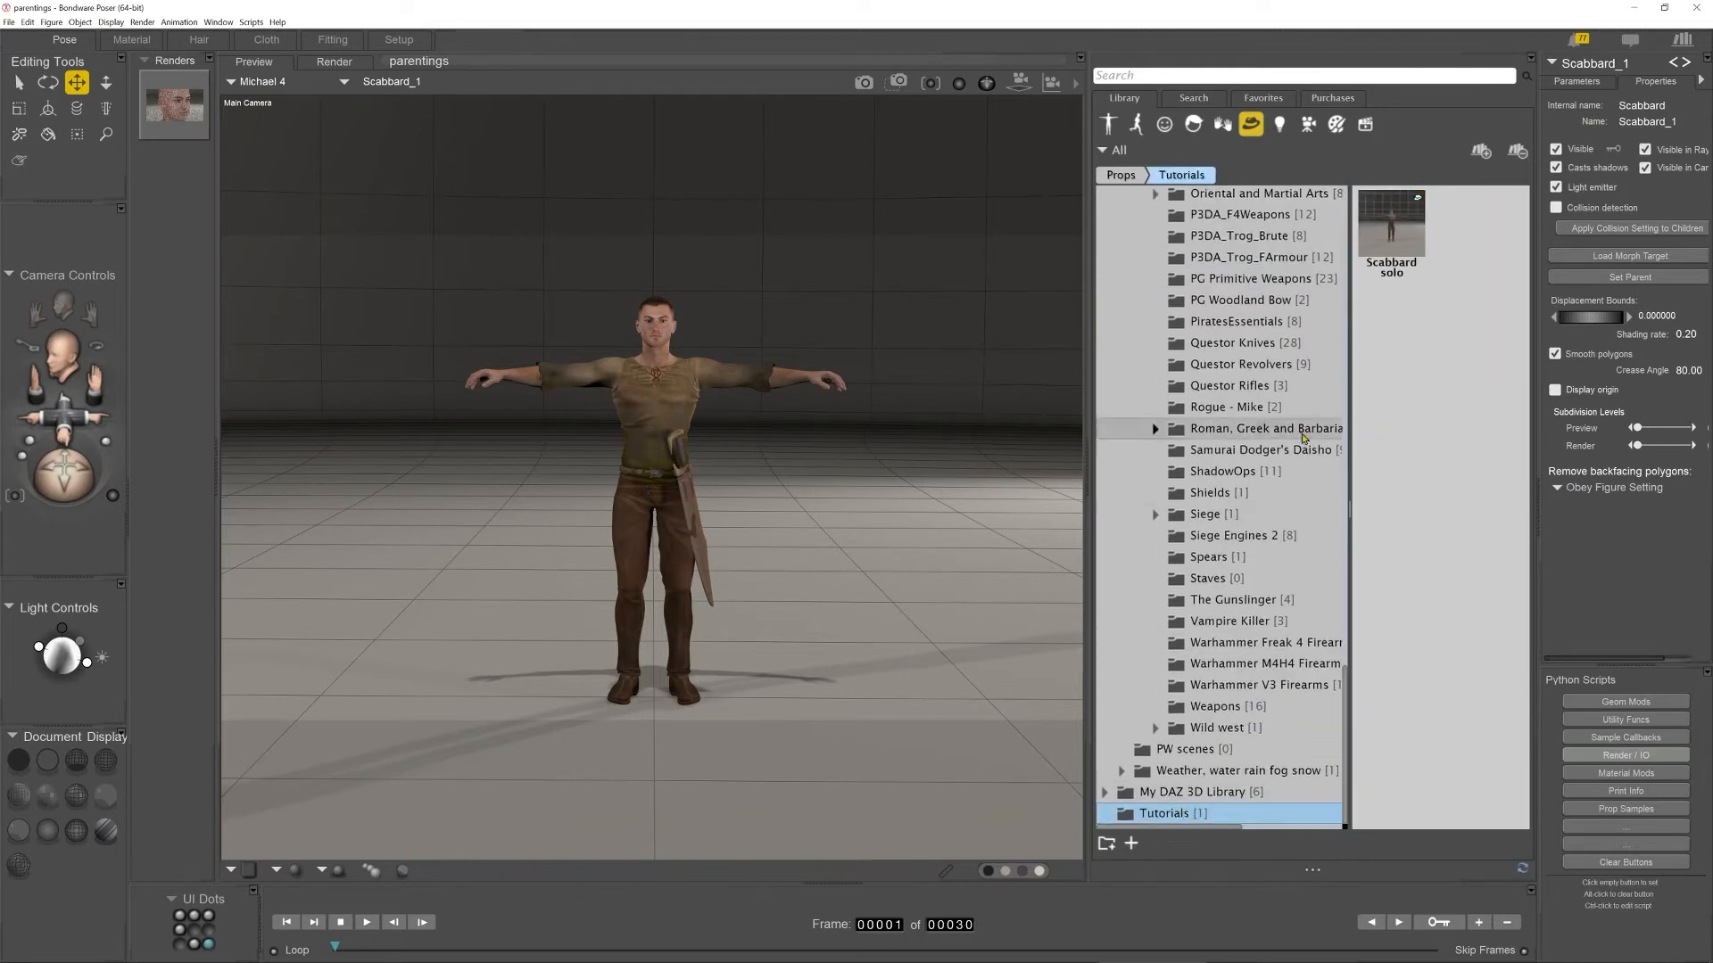
{"action": "left_click", "coordinate": [1128, 843]}
{"action": "type", "text": "Scabbard and "}
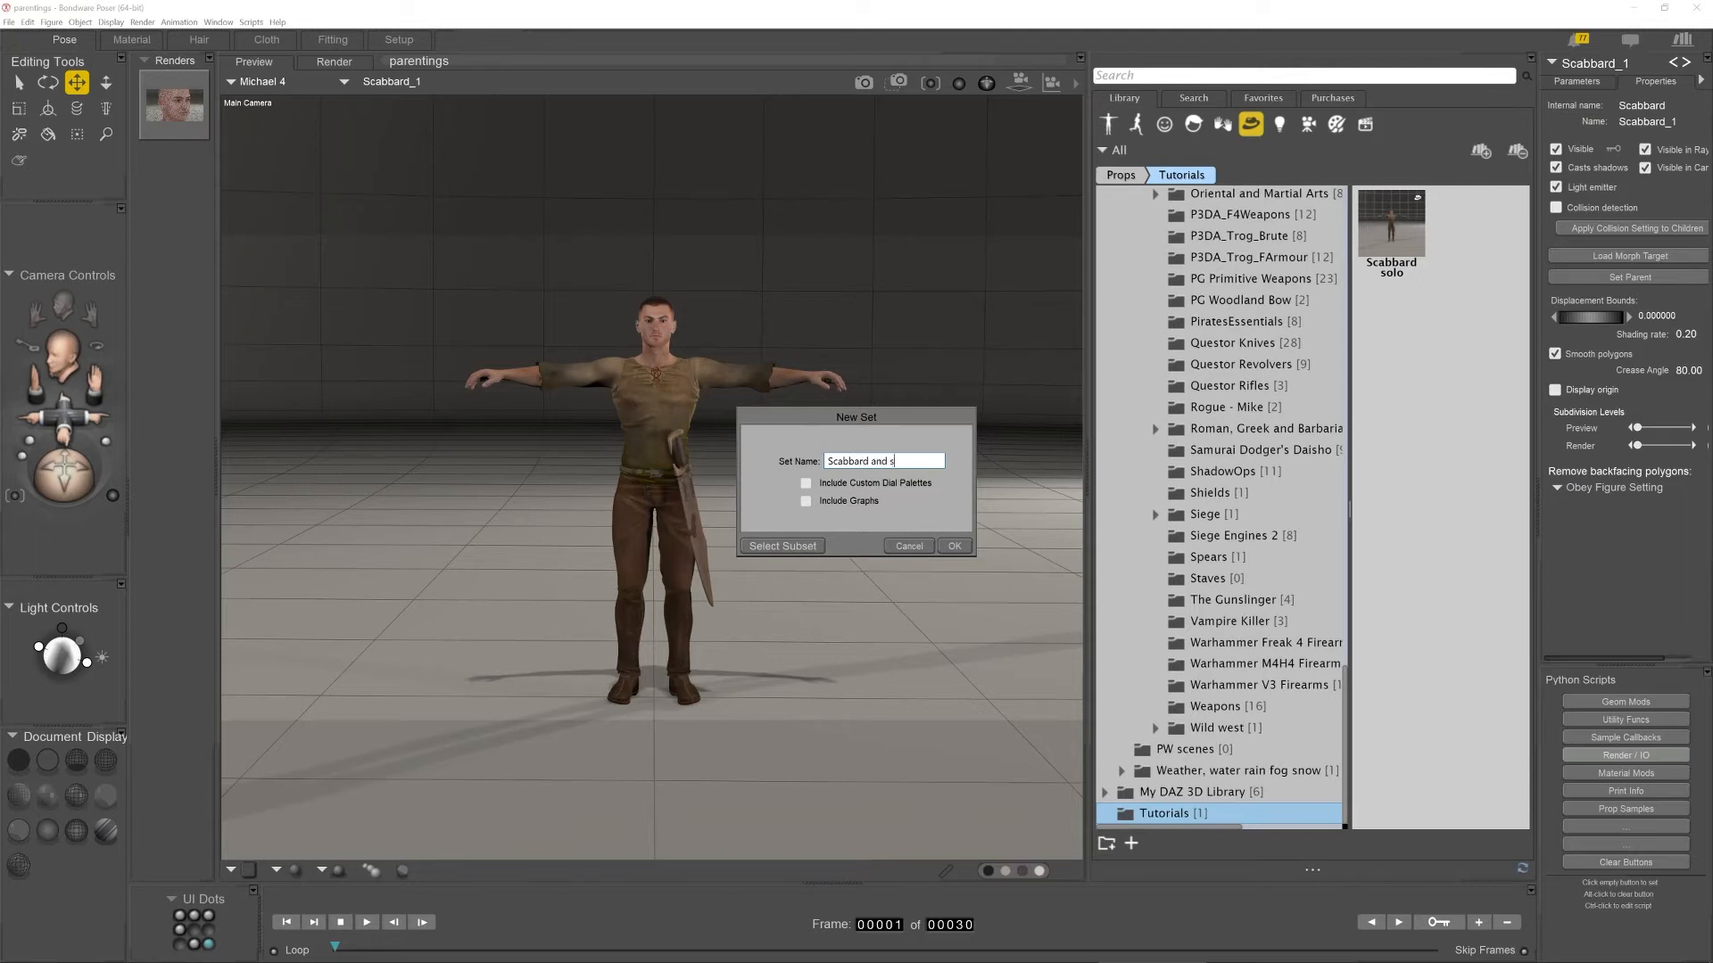
{"action": "type", "text": "sword"}
{"action": "left_click", "coordinate": [954, 546]}
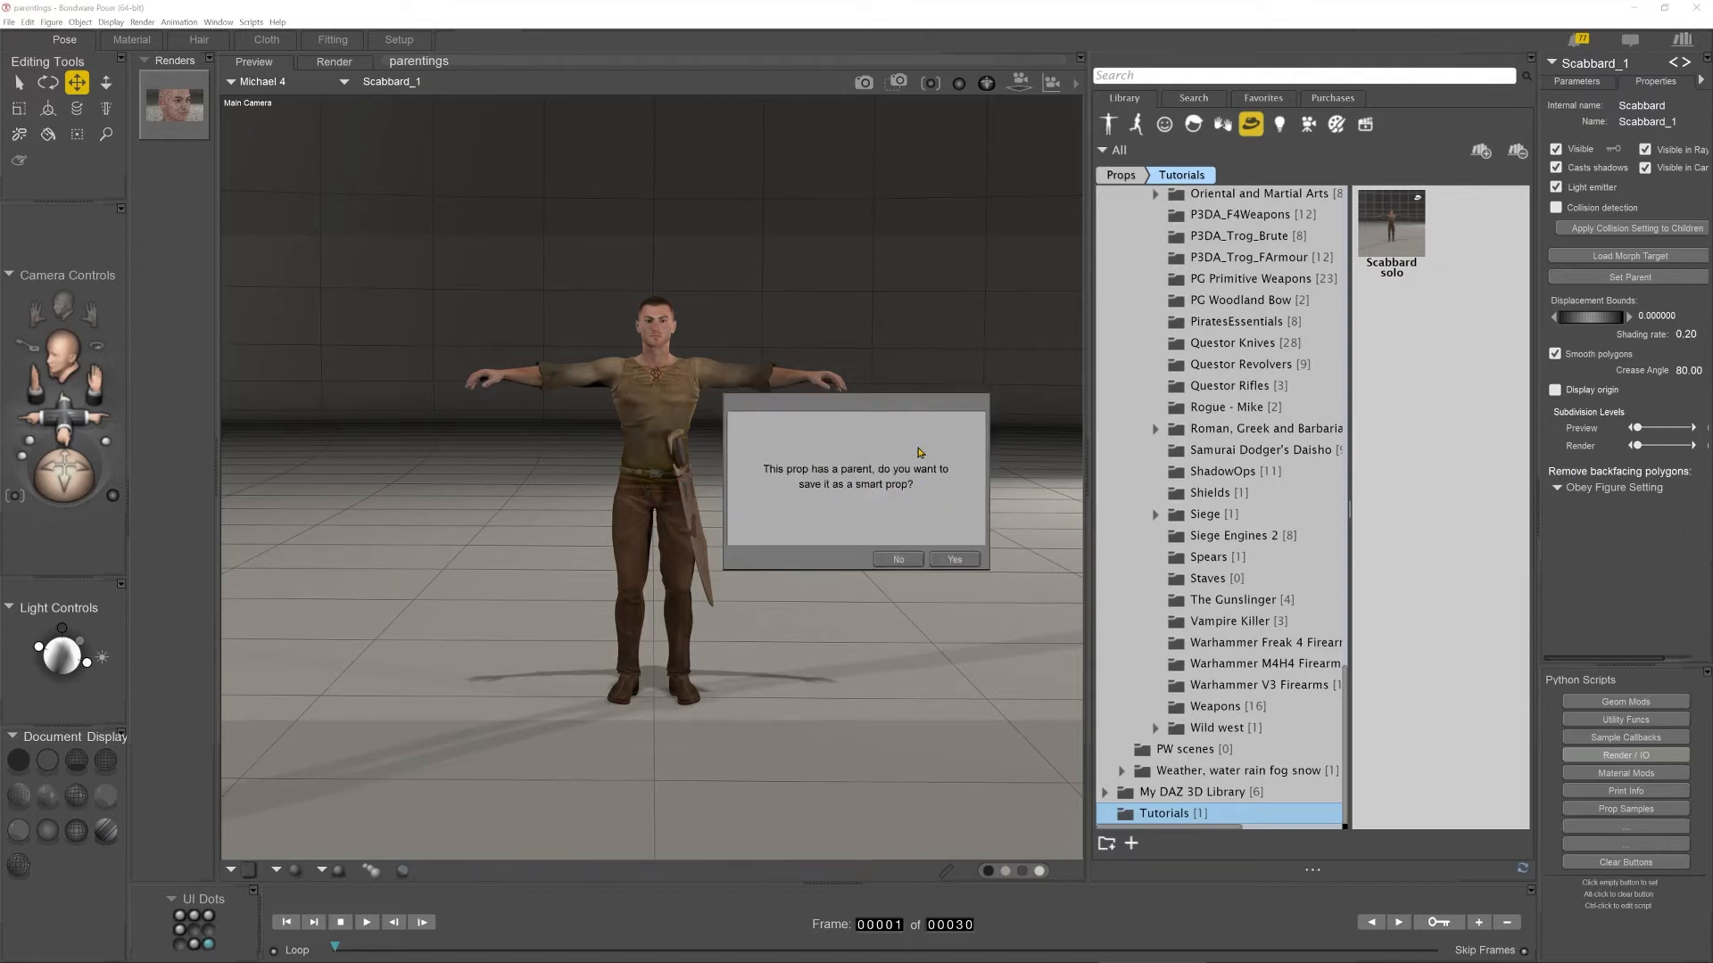
{"action": "left_click", "coordinate": [952, 568]}
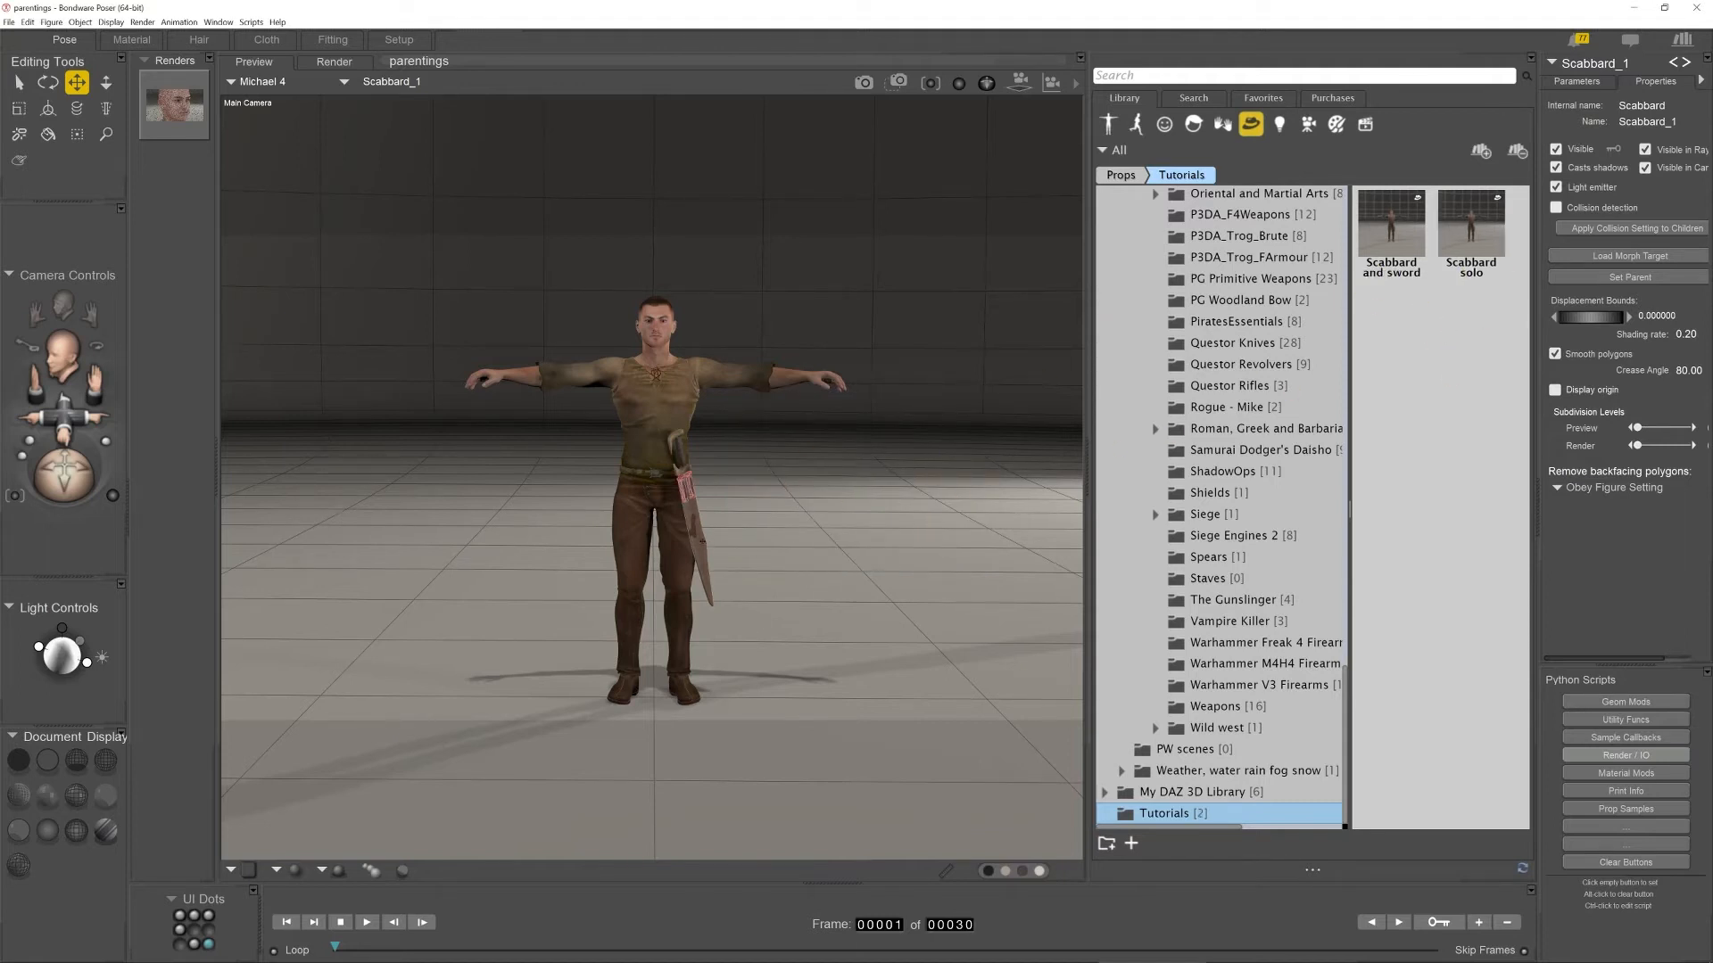
Delete the scabbard and the sword from the scene.
{"action": "key", "text": "Delete"}
{"action": "key", "text": "Return"}
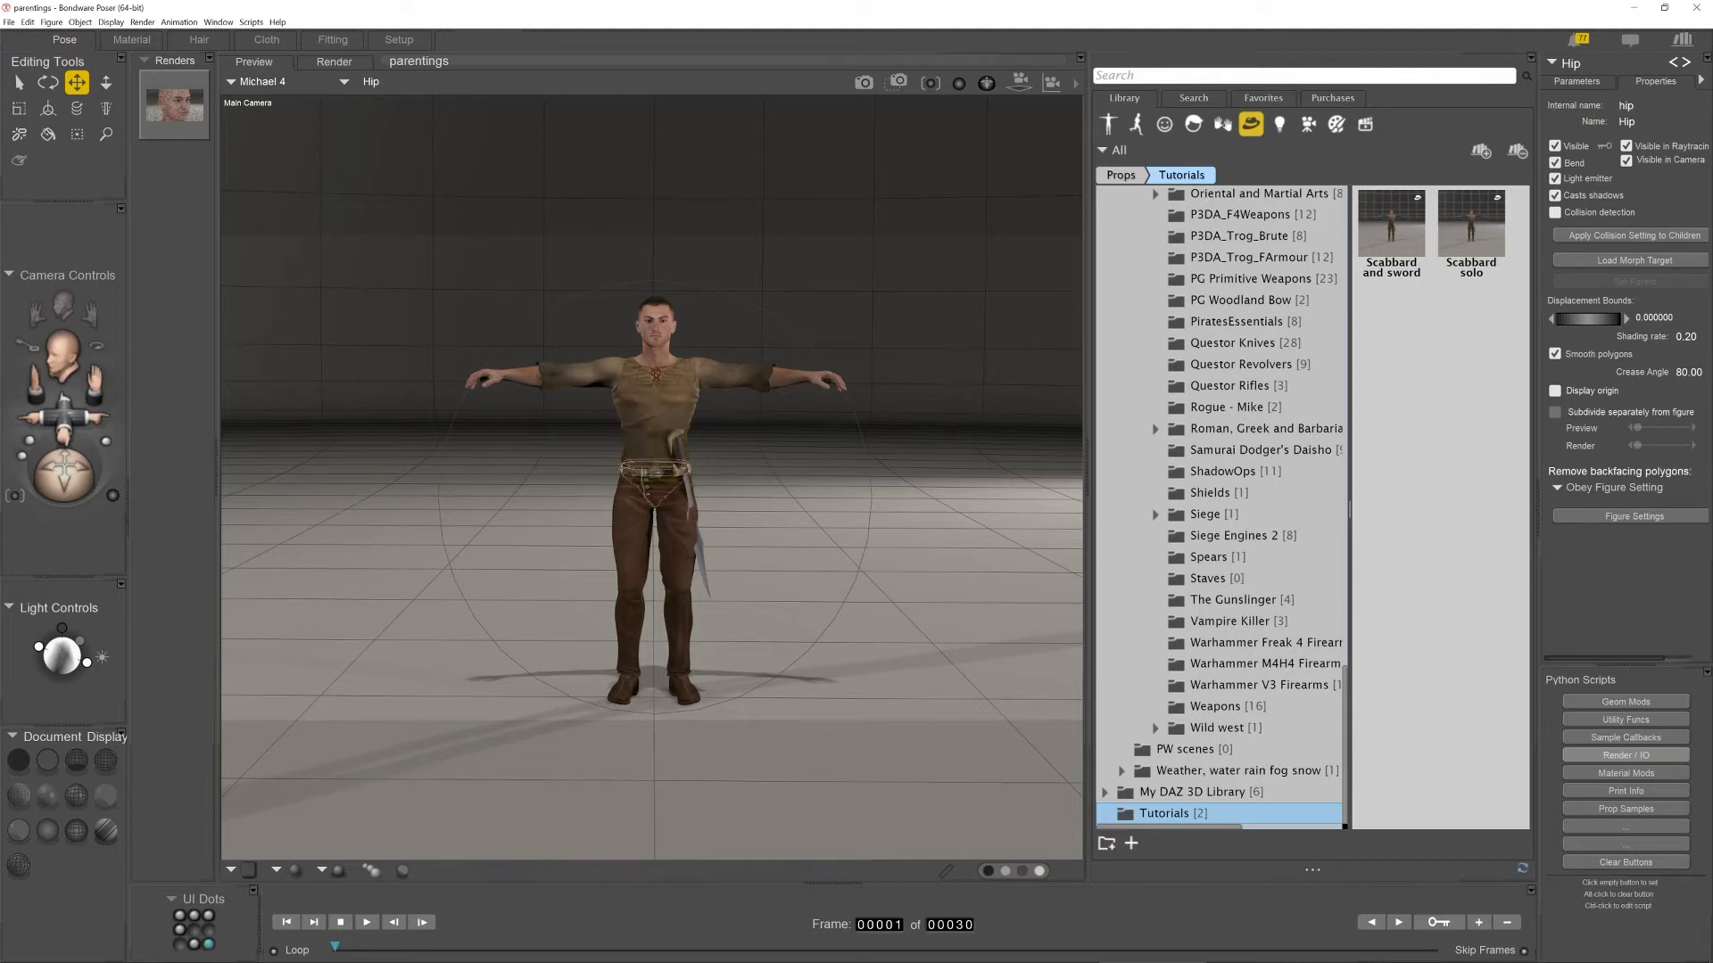
{"action": "left_click", "coordinate": [698, 547]}
{"action": "key", "text": "Delete"}
{"action": "key", "text": "Return"}
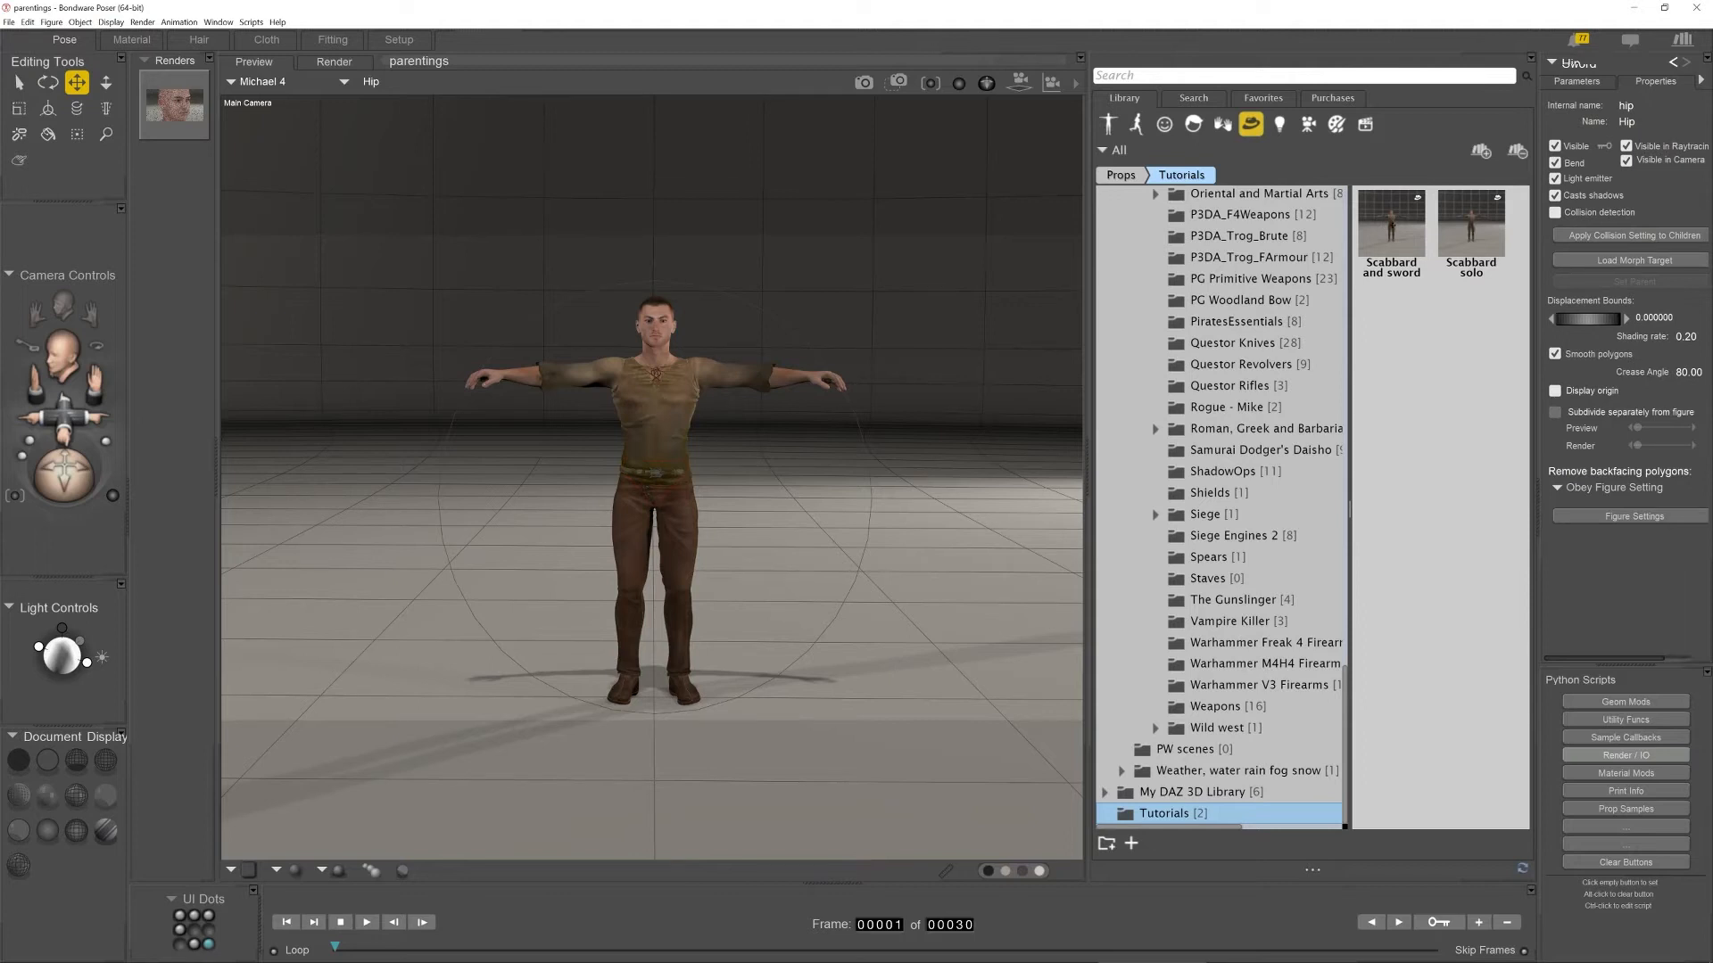
Test-load the saved Scabbard and sword prop onto Michael 4 and delete the loaded scabbard.
{"action": "double_click", "coordinate": [1391, 225]}
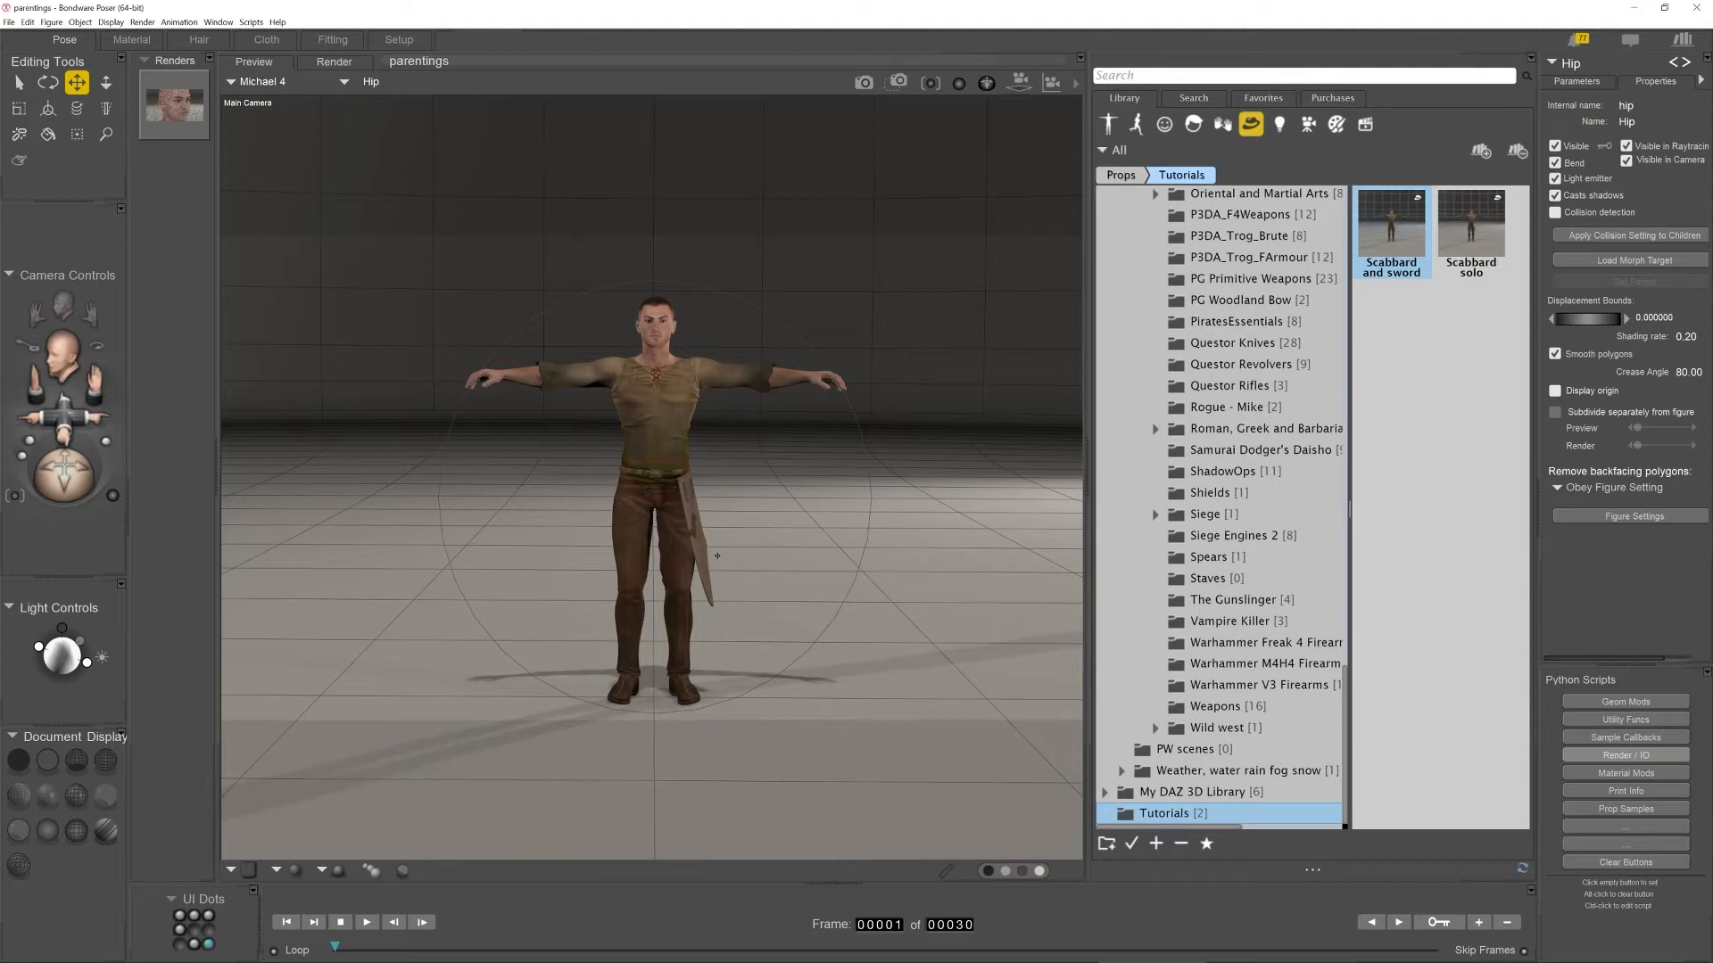
{"action": "left_click", "coordinate": [676, 546]}
{"action": "left_click", "coordinate": [716, 568]}
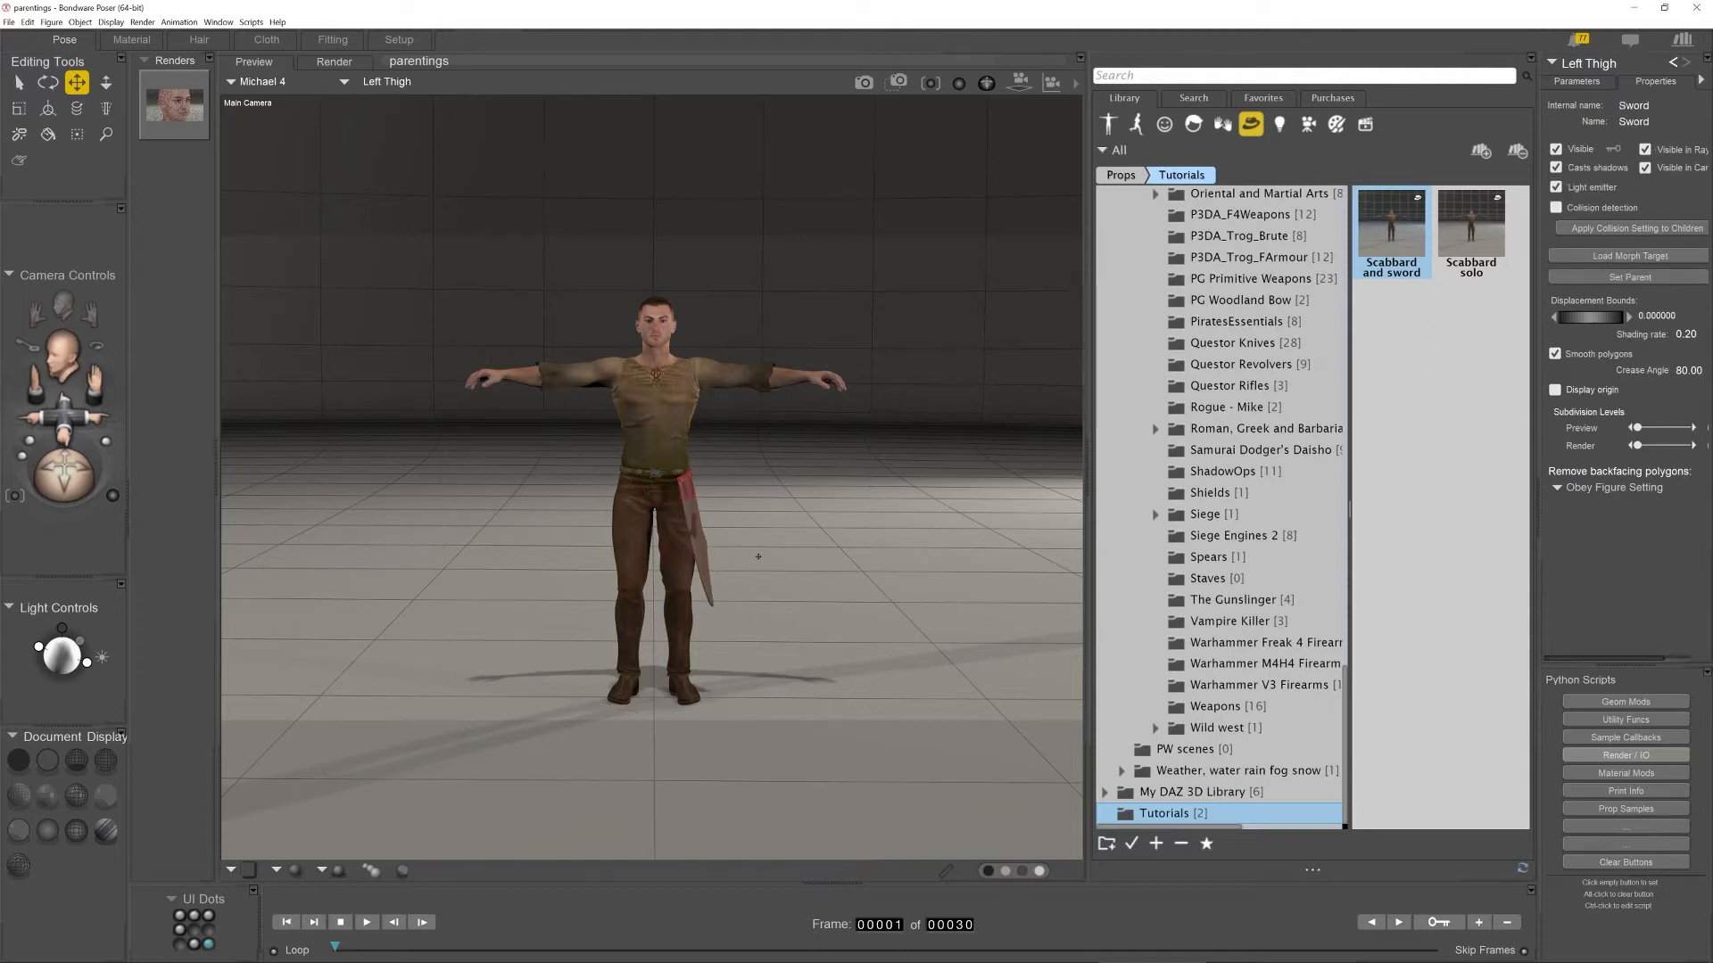
{"action": "key", "text": "Delete"}
{"action": "key", "text": "Return"}
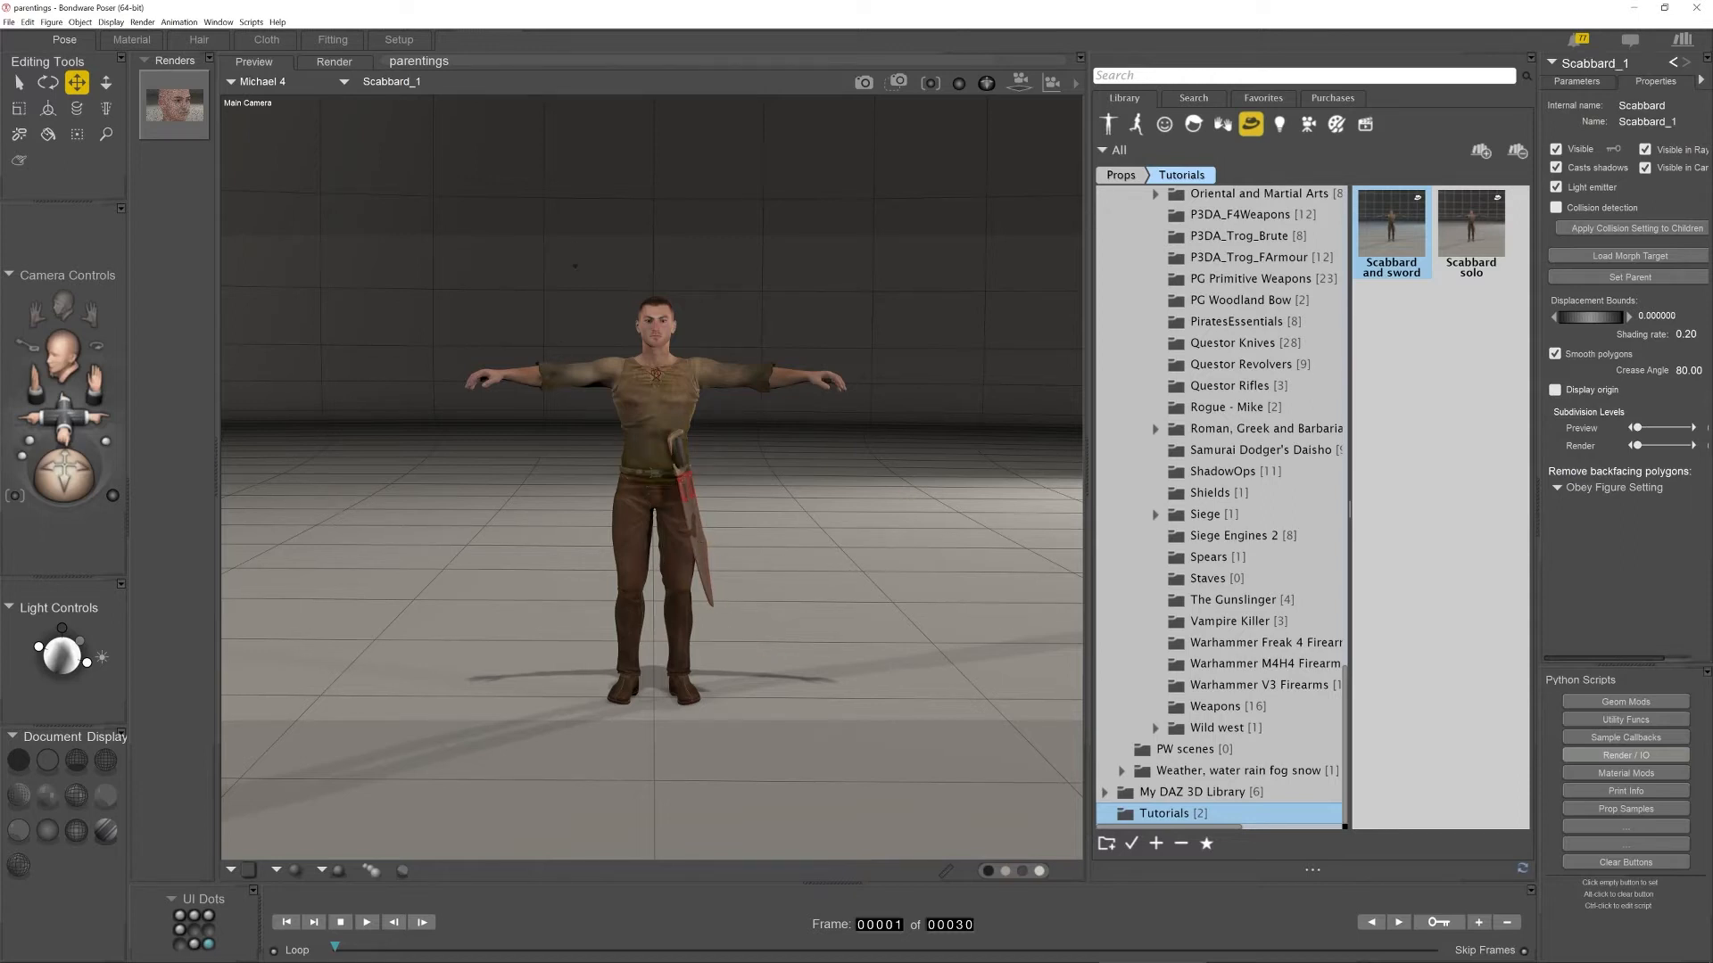
In the Hierarchy Editor, parent Sword to Scabbard_1 and Scabbard_1 to Michael 4's Left Thigh.
{"action": "left_click", "coordinate": [219, 22]}
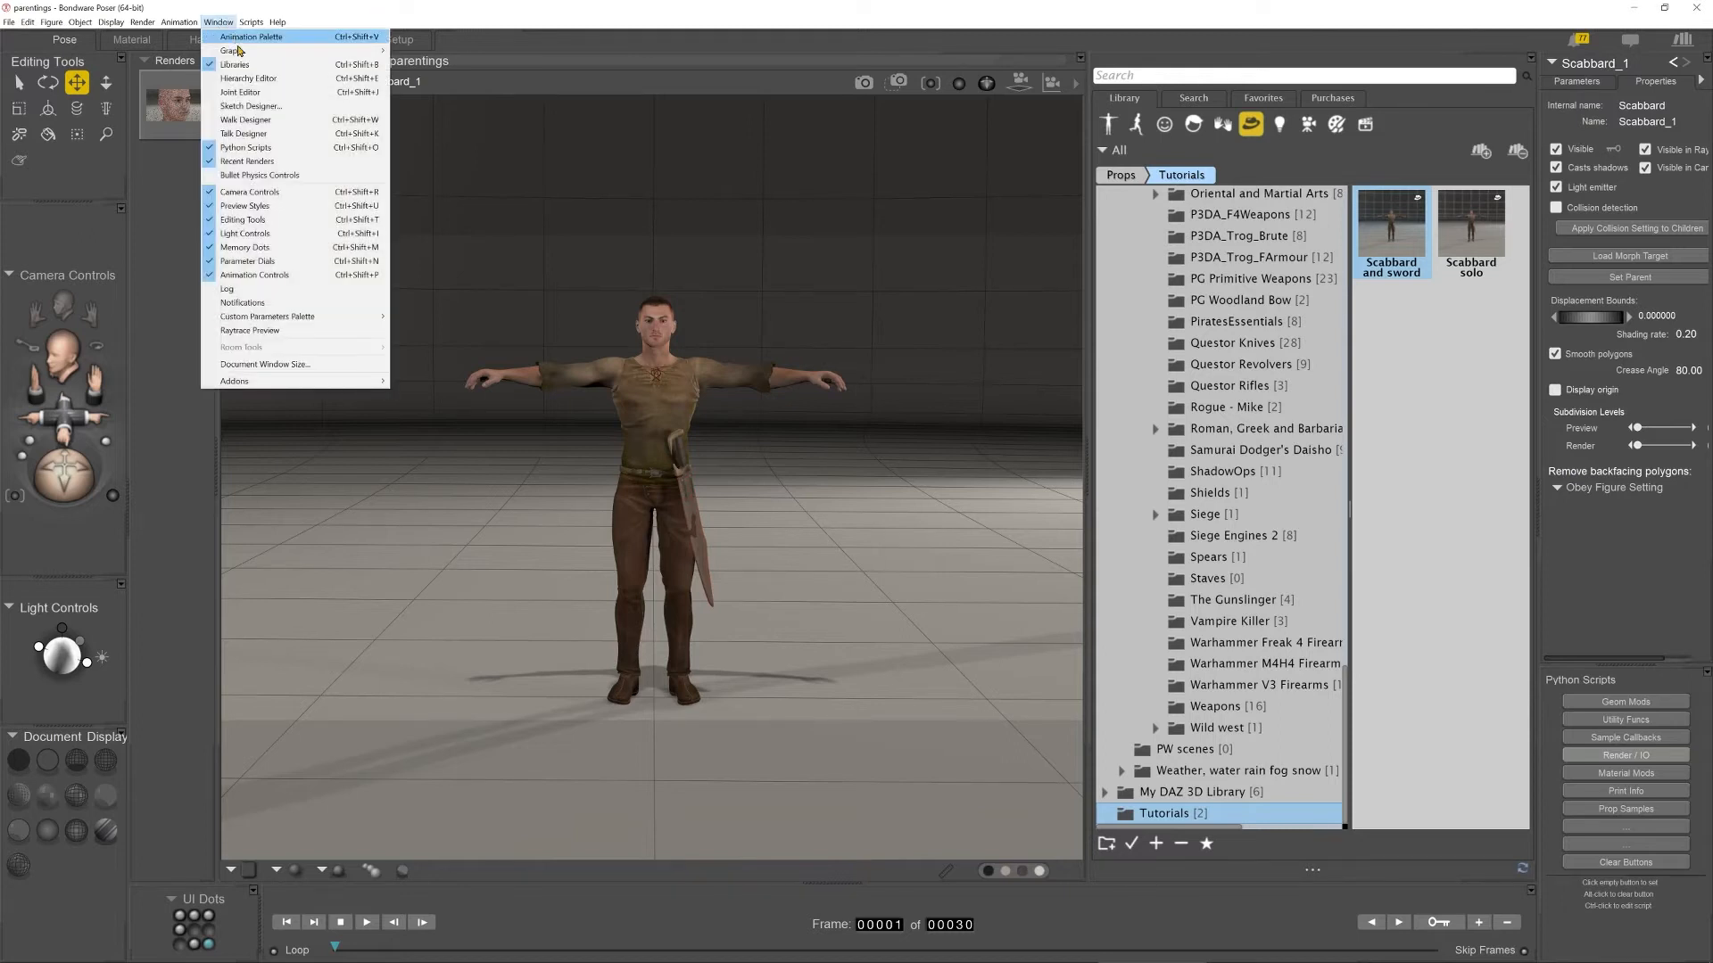
{"action": "left_click", "coordinate": [250, 79]}
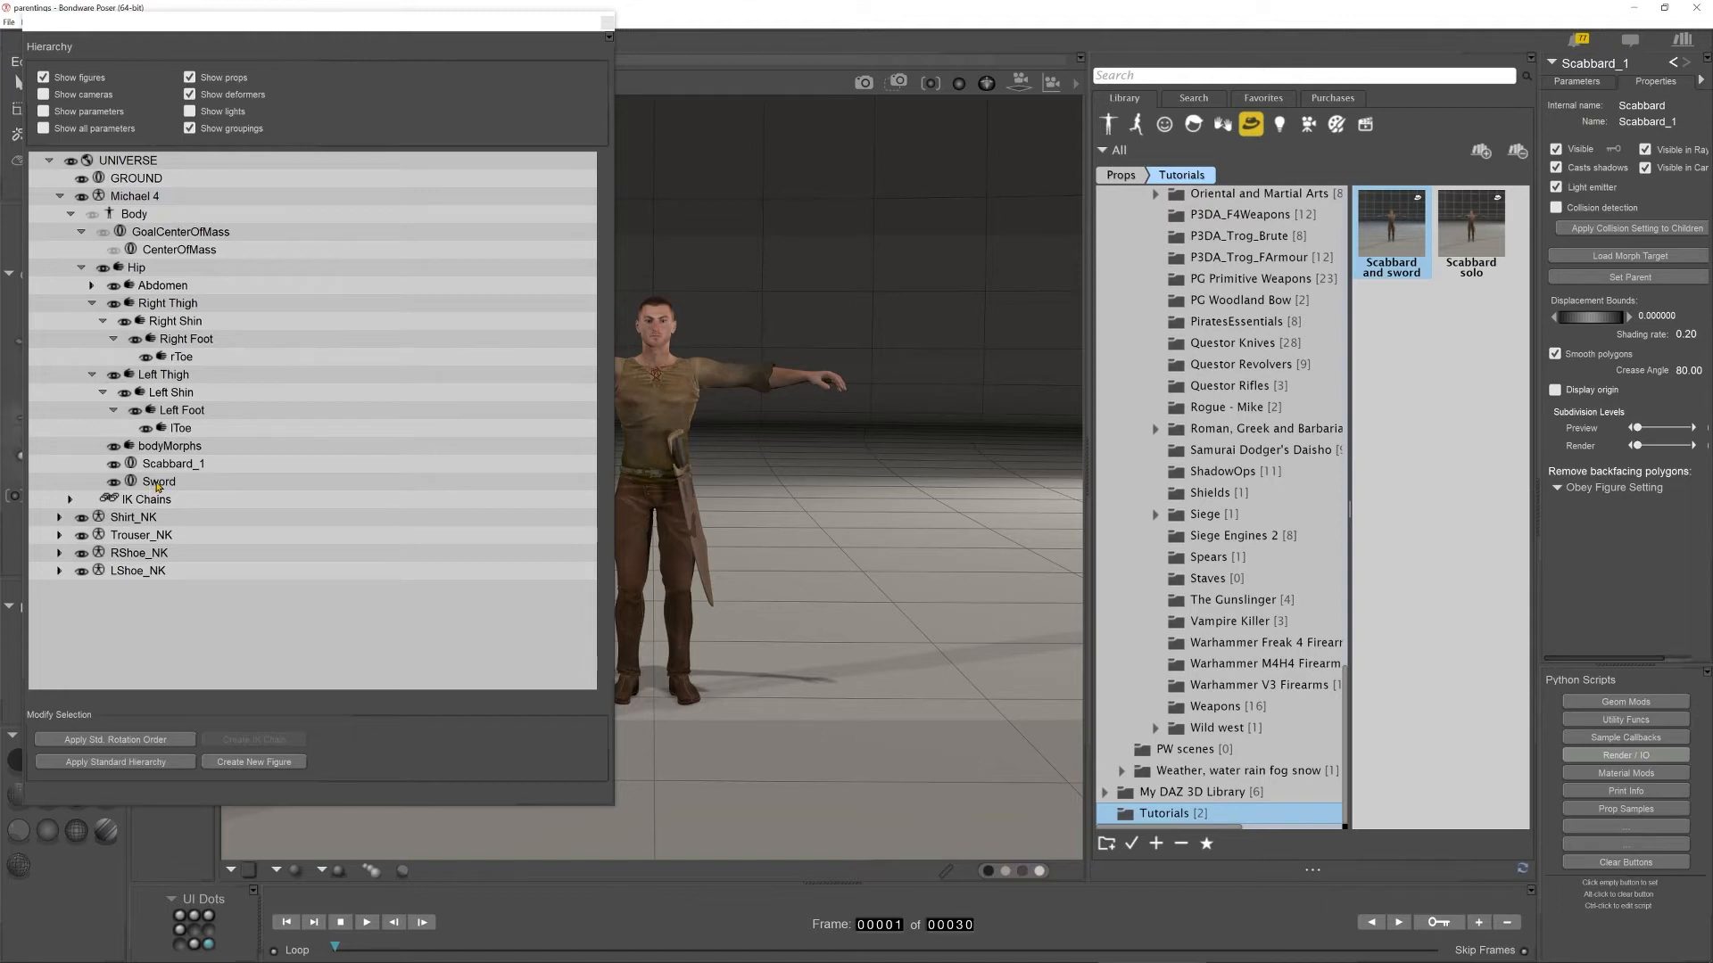
{"action": "left_click_drag", "start_coordinate": [159, 485], "coordinate": [167, 466]}
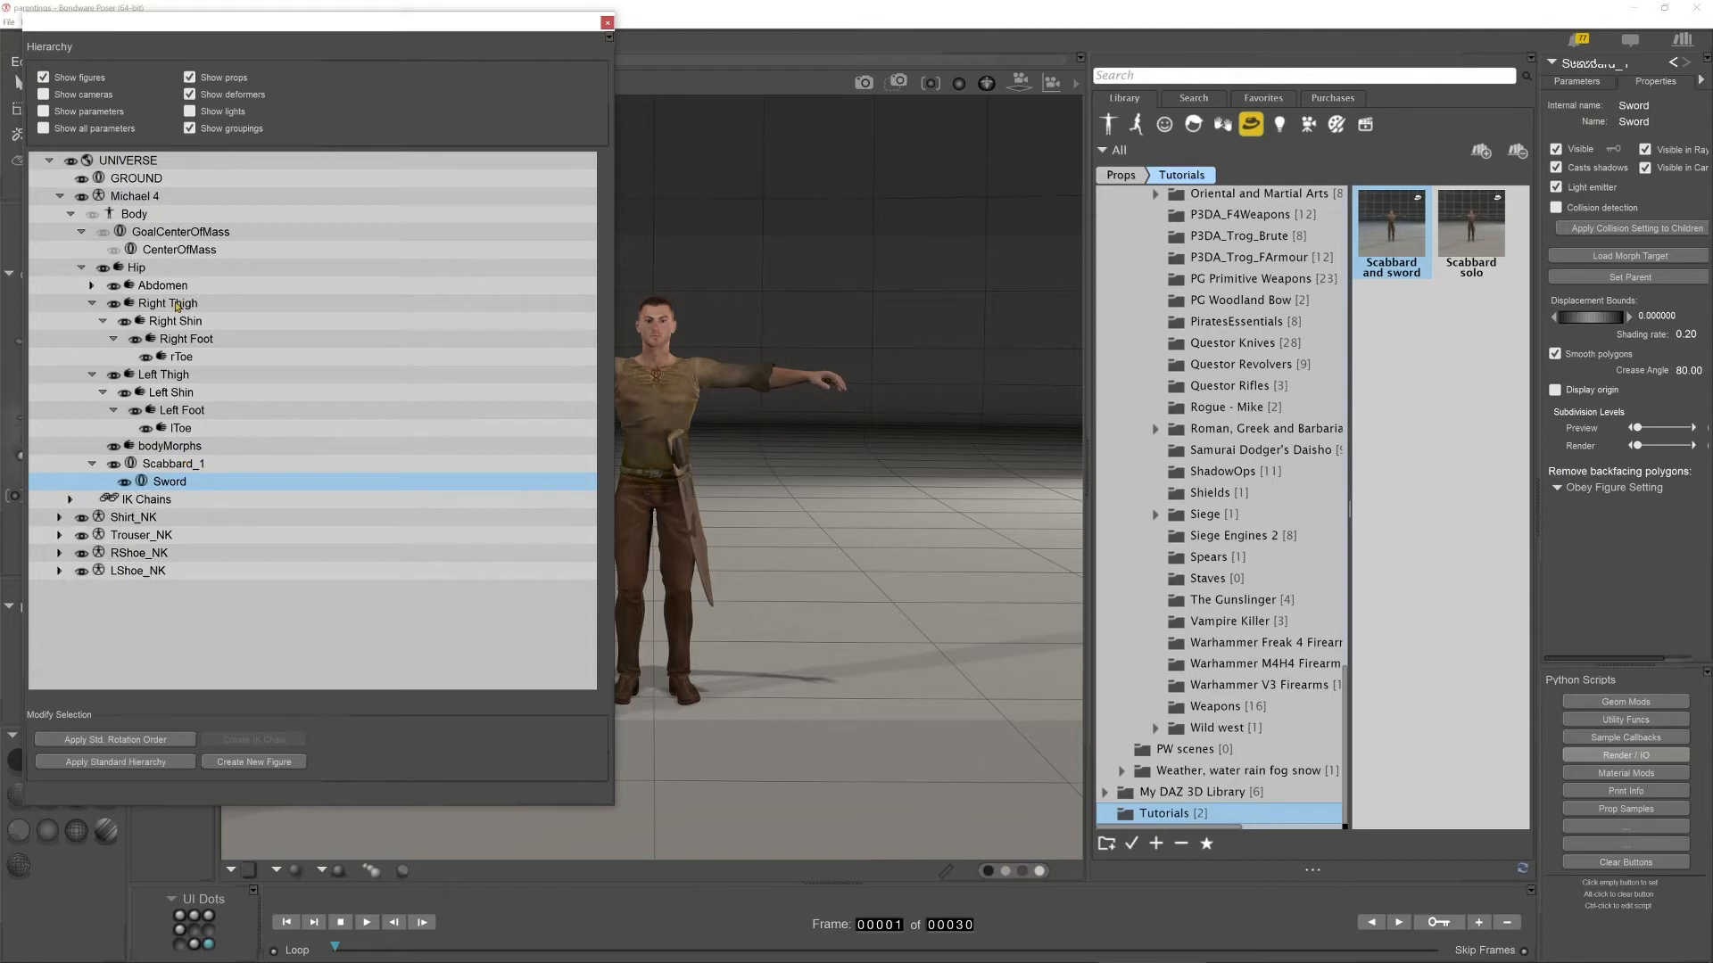
{"action": "left_click_drag", "start_coordinate": [196, 463], "coordinate": [196, 463]}
{"action": "left_click_drag", "start_coordinate": [196, 463], "coordinate": [169, 376]}
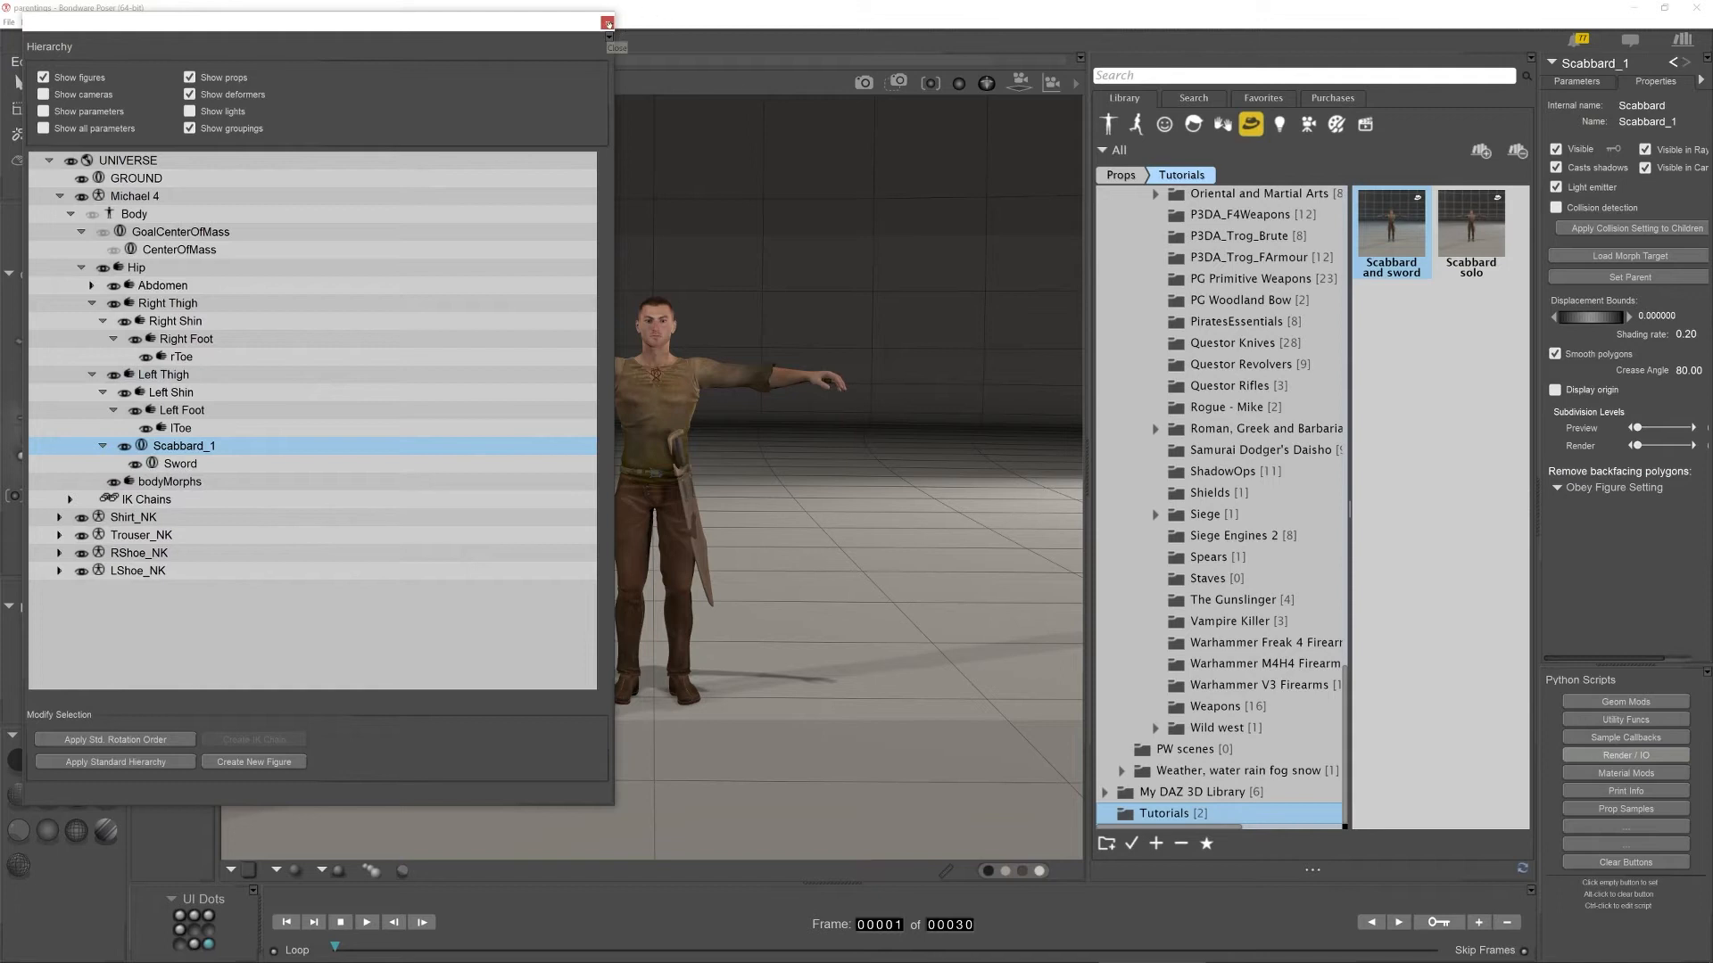
{"action": "left_click", "coordinate": [607, 22]}
Save a subset of Scabbard_1 and Sword to the Tutorials props library under the name "scabbard sword 2".
{"action": "double_click", "coordinate": [1390, 267]}
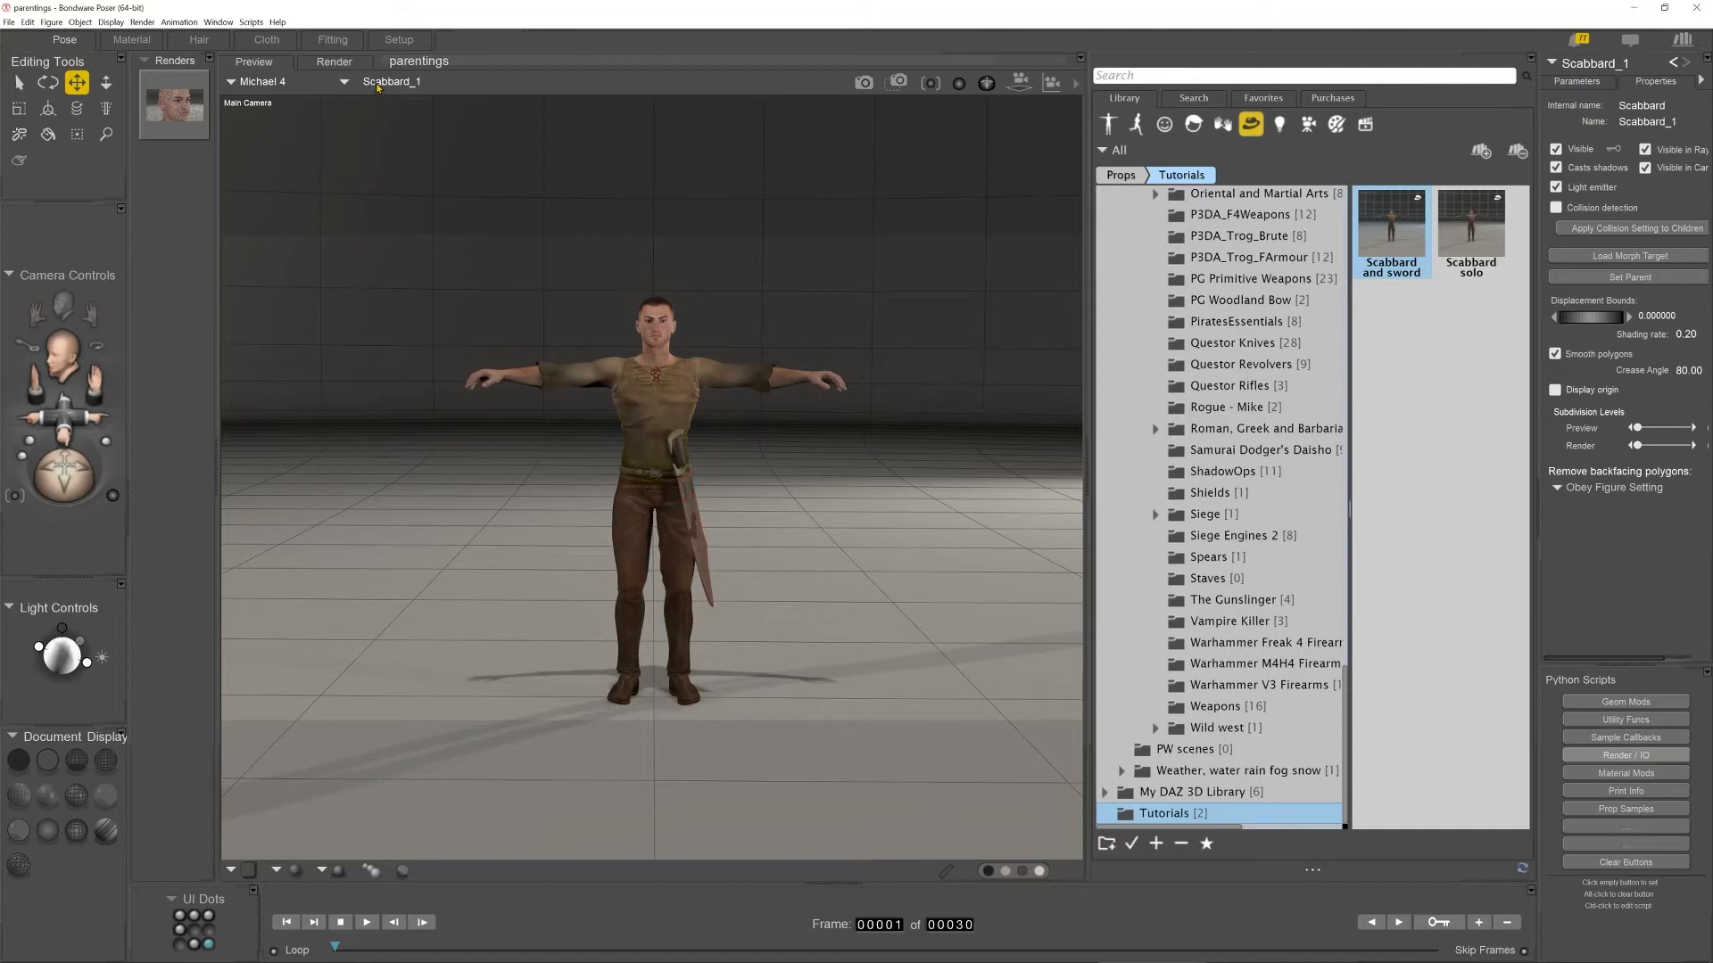
{"action": "left_click", "coordinate": [1155, 844]}
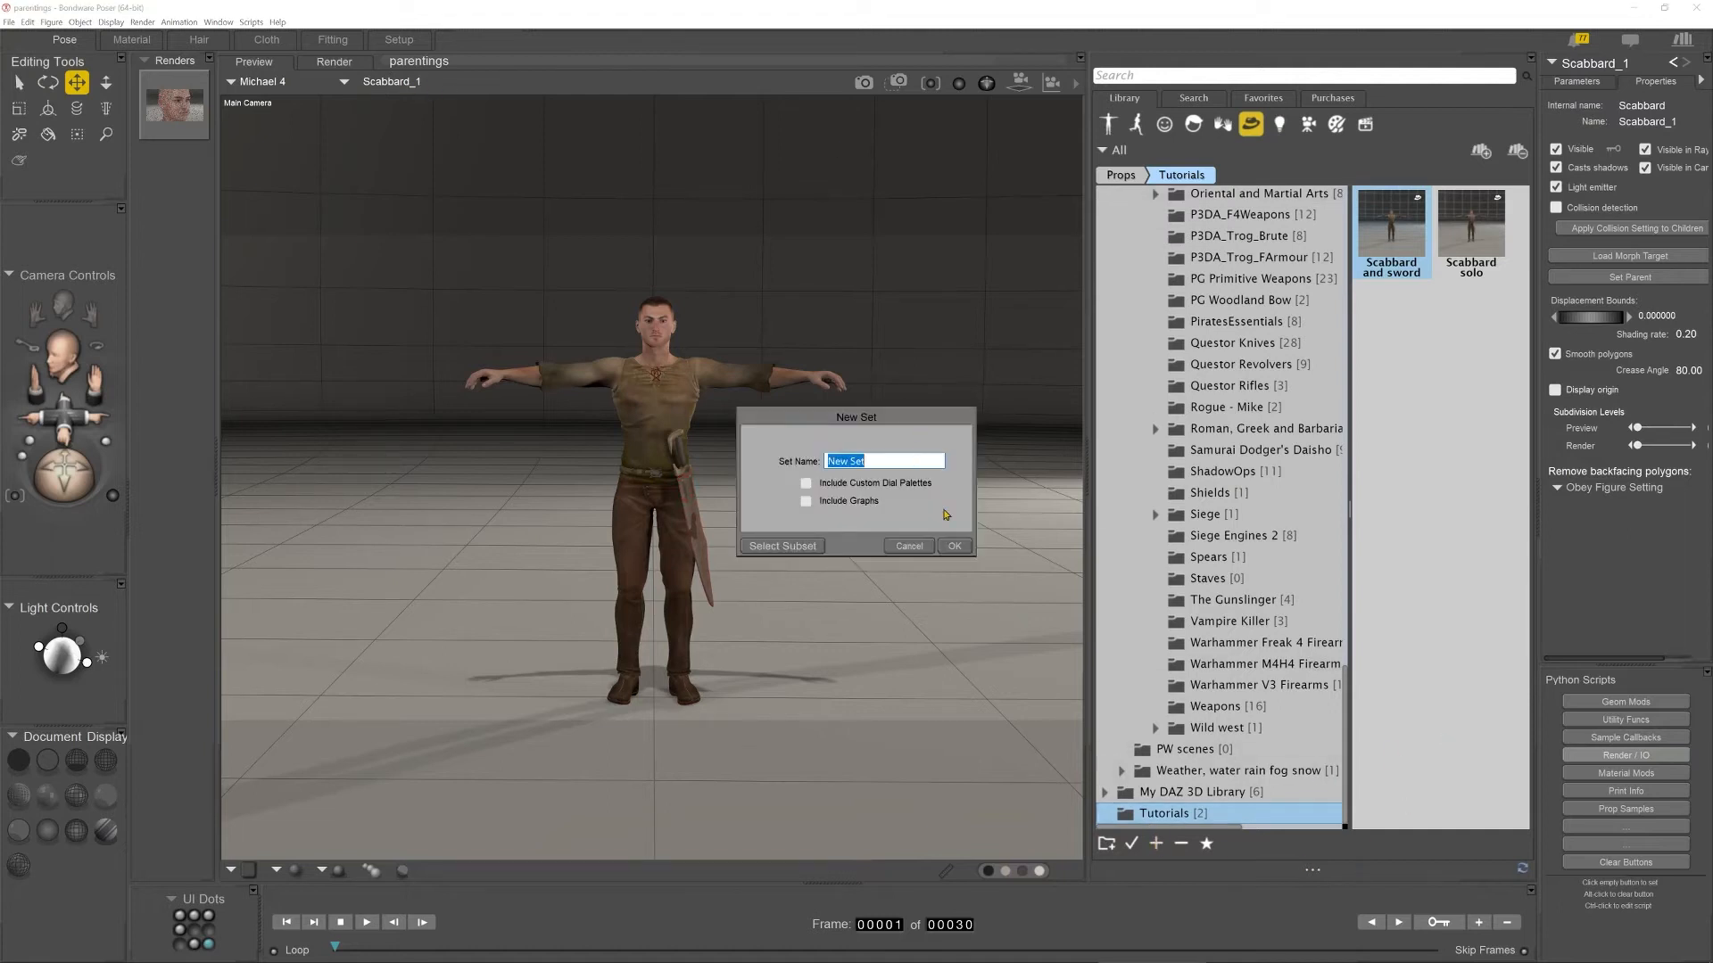
{"action": "type", "text": "scabbard sword 2"}
{"action": "left_click", "coordinate": [802, 546]}
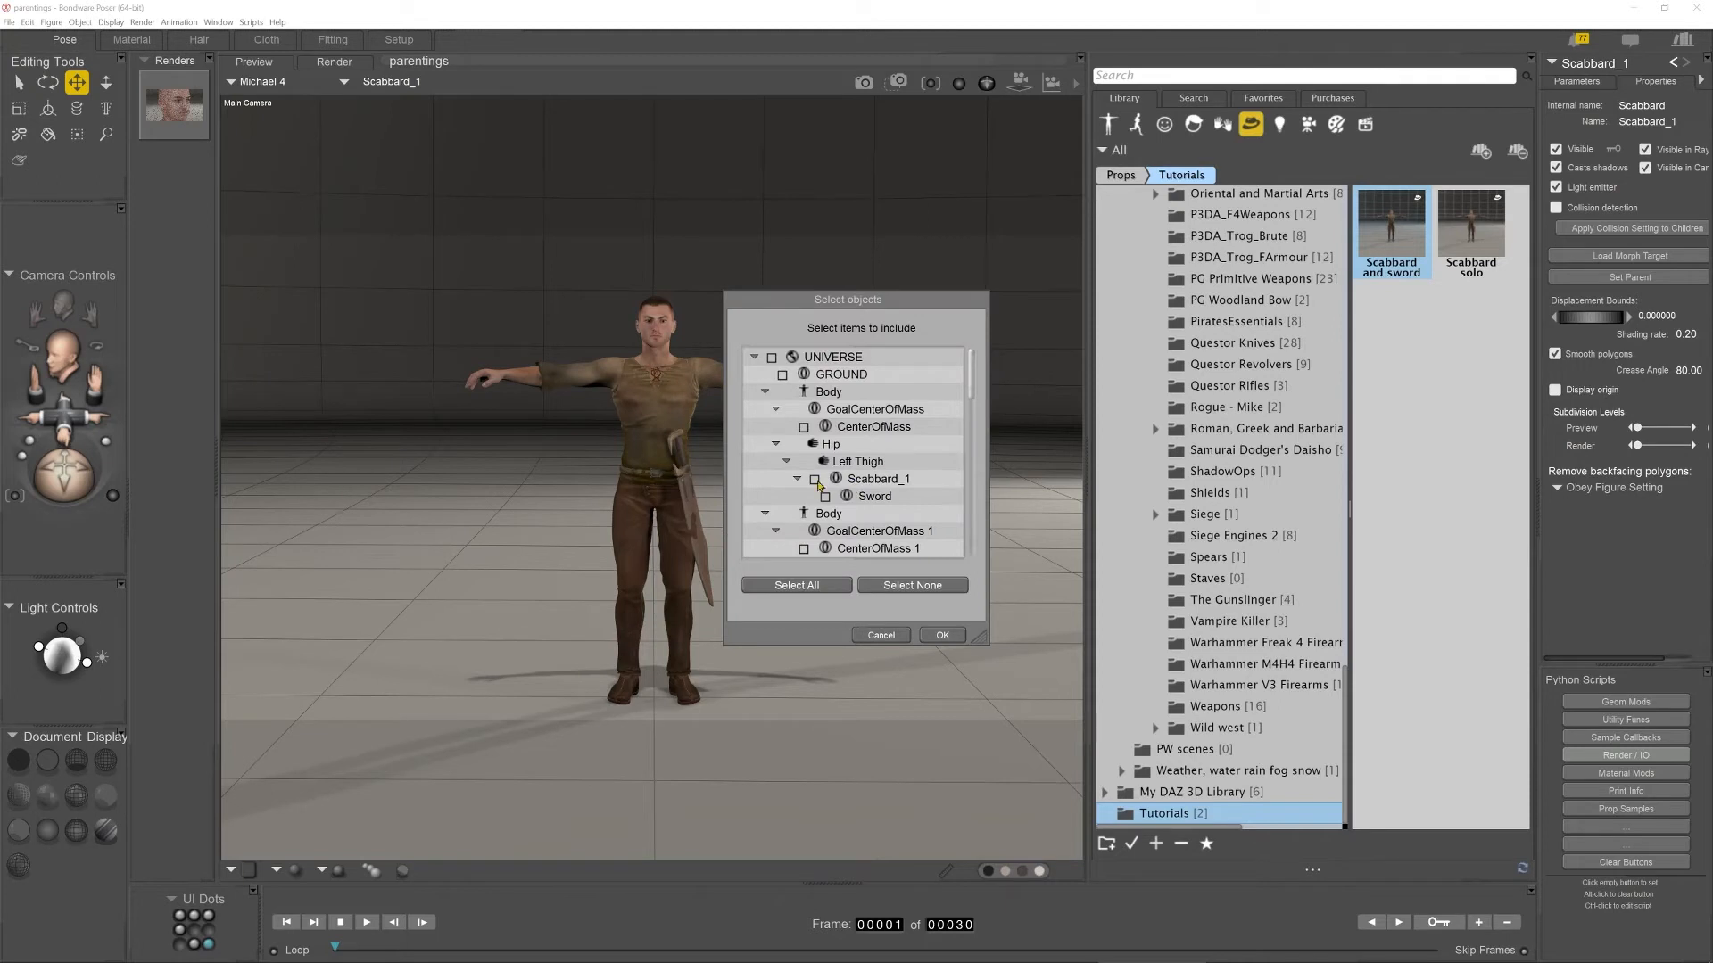
{"action": "left_click", "coordinate": [814, 482]}
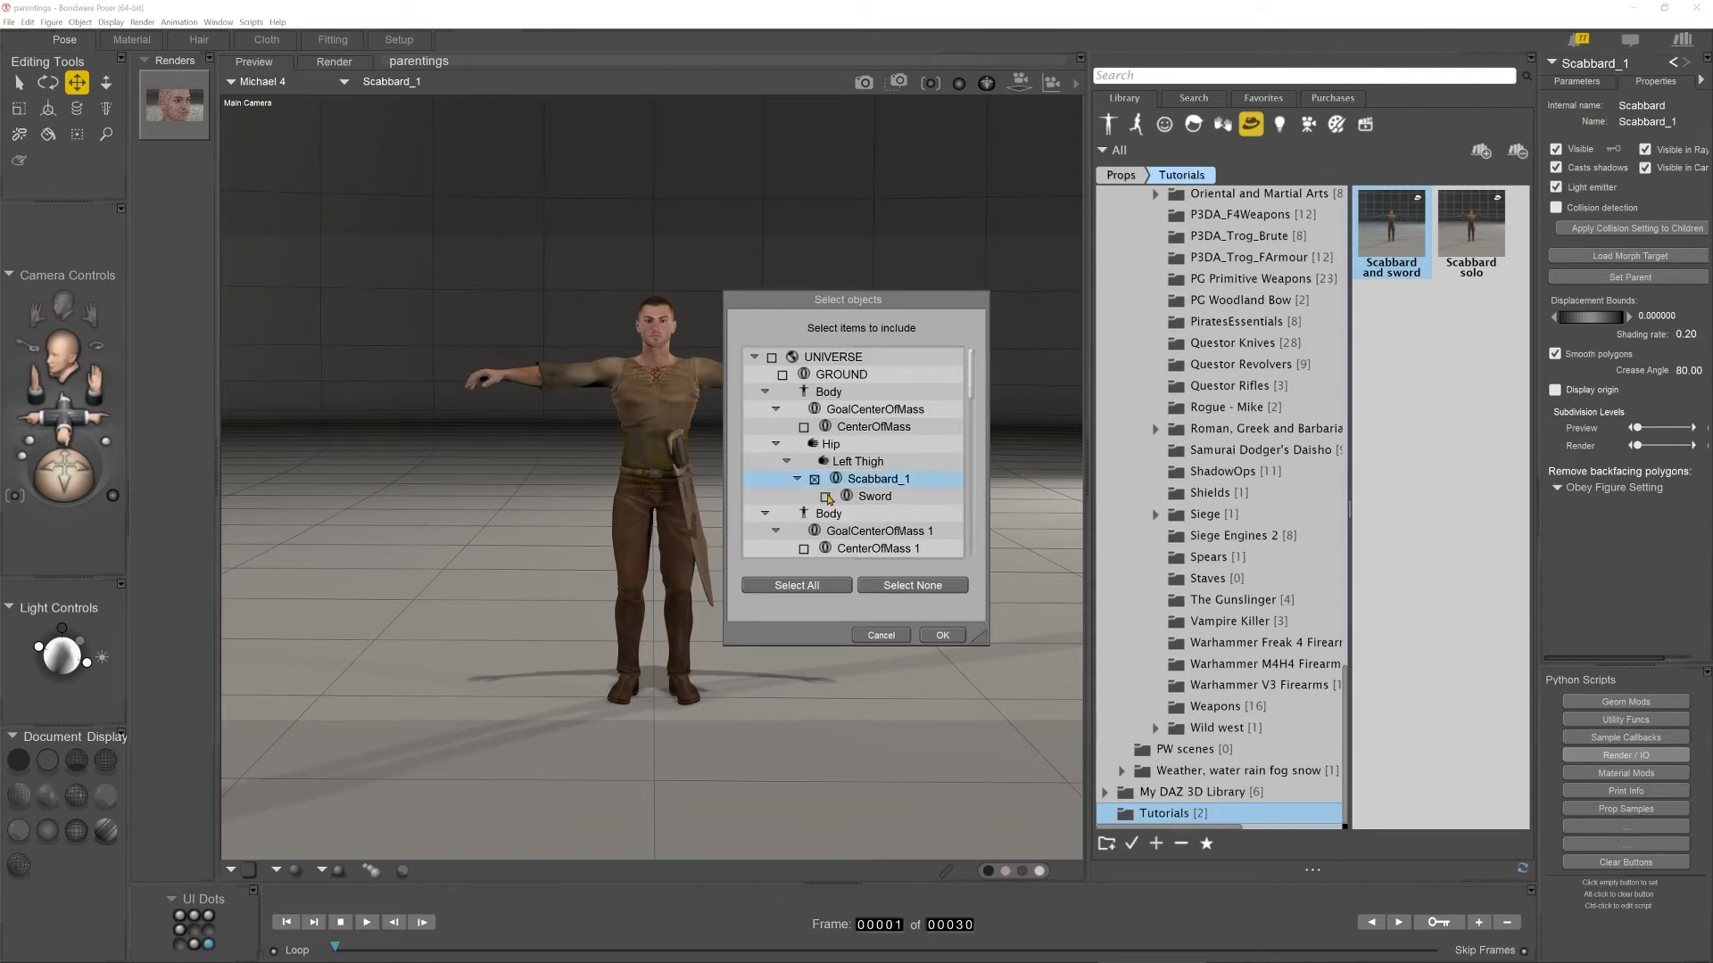
{"action": "left_click", "coordinate": [825, 498]}
{"action": "left_click", "coordinate": [944, 634]}
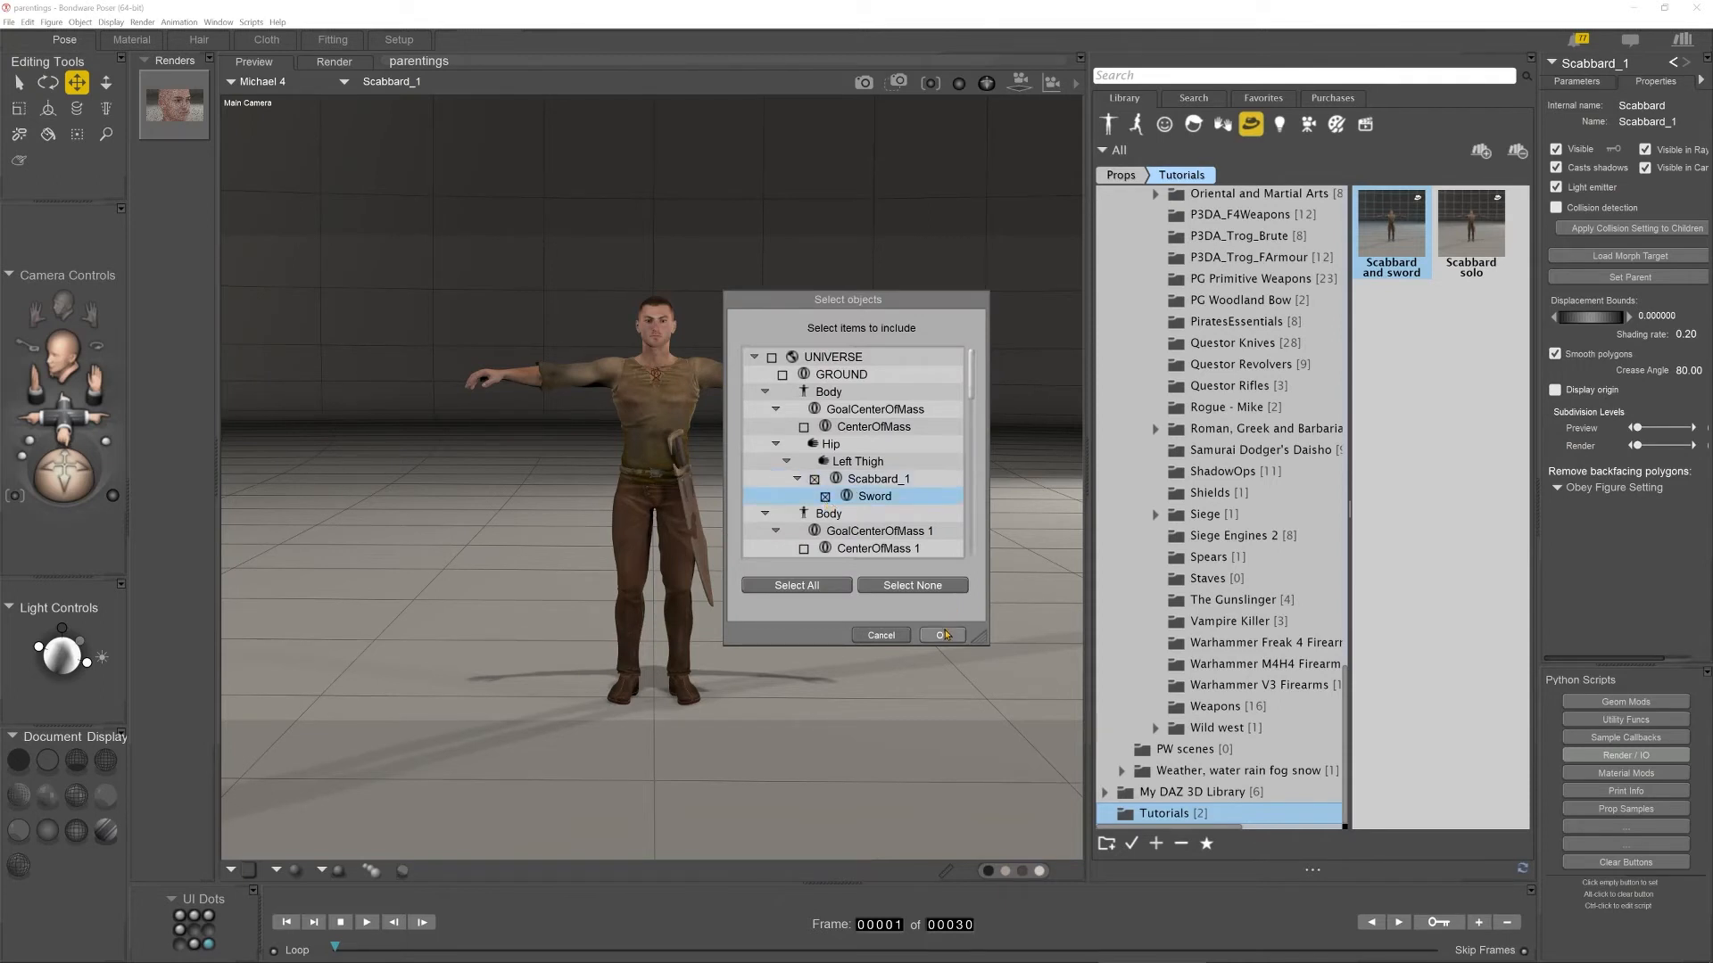
{"action": "left_click", "coordinate": [952, 548]}
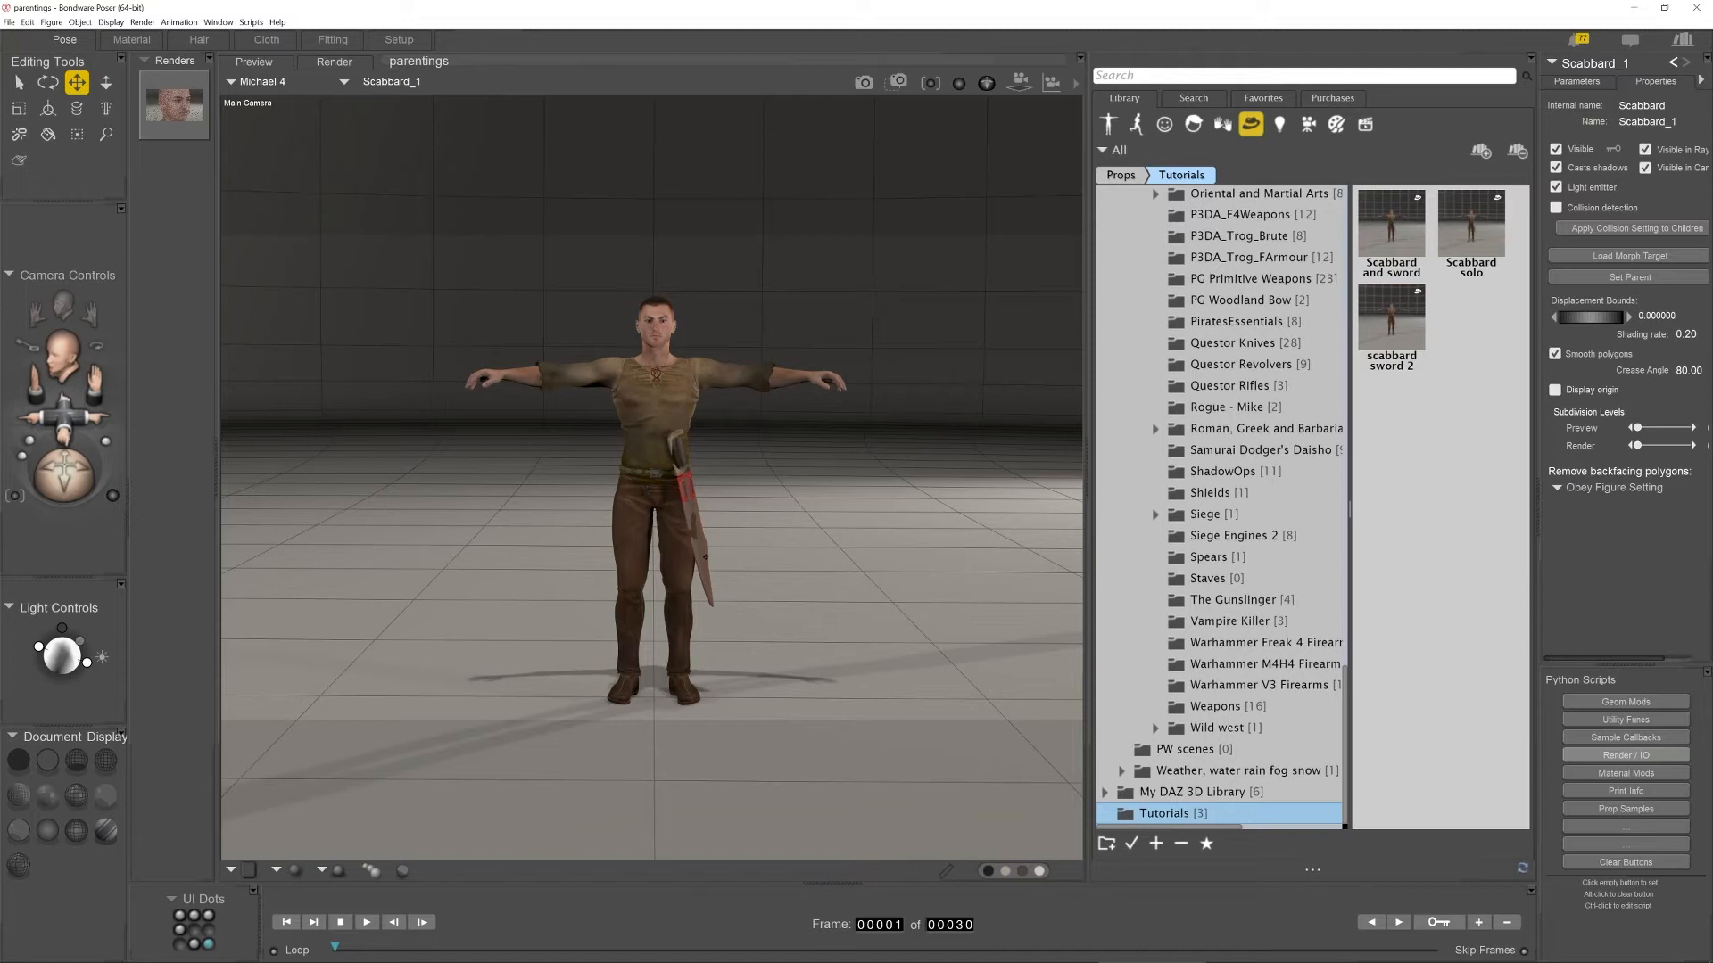
Delete the scabbard and sword from the scene and load the saved scabbard sword 2 prop.
{"action": "left_click", "coordinate": [704, 556]}
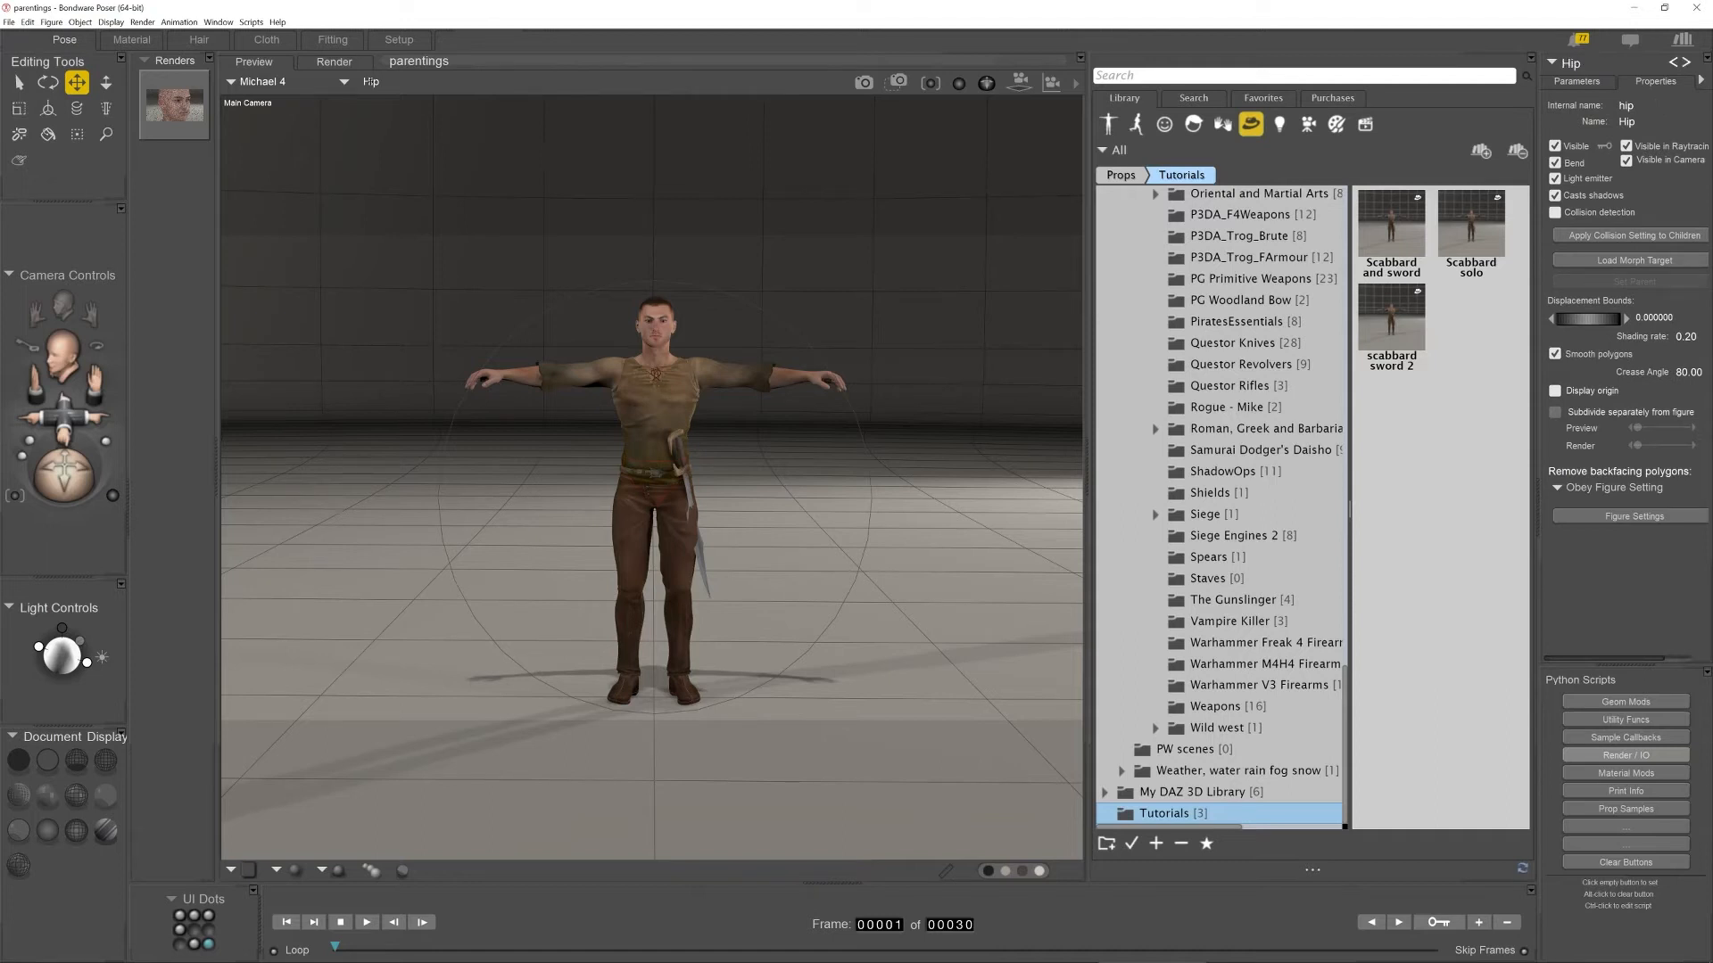
{"action": "left_click", "coordinate": [368, 81]}
{"action": "mouse_move", "coordinate": [383, 125]}
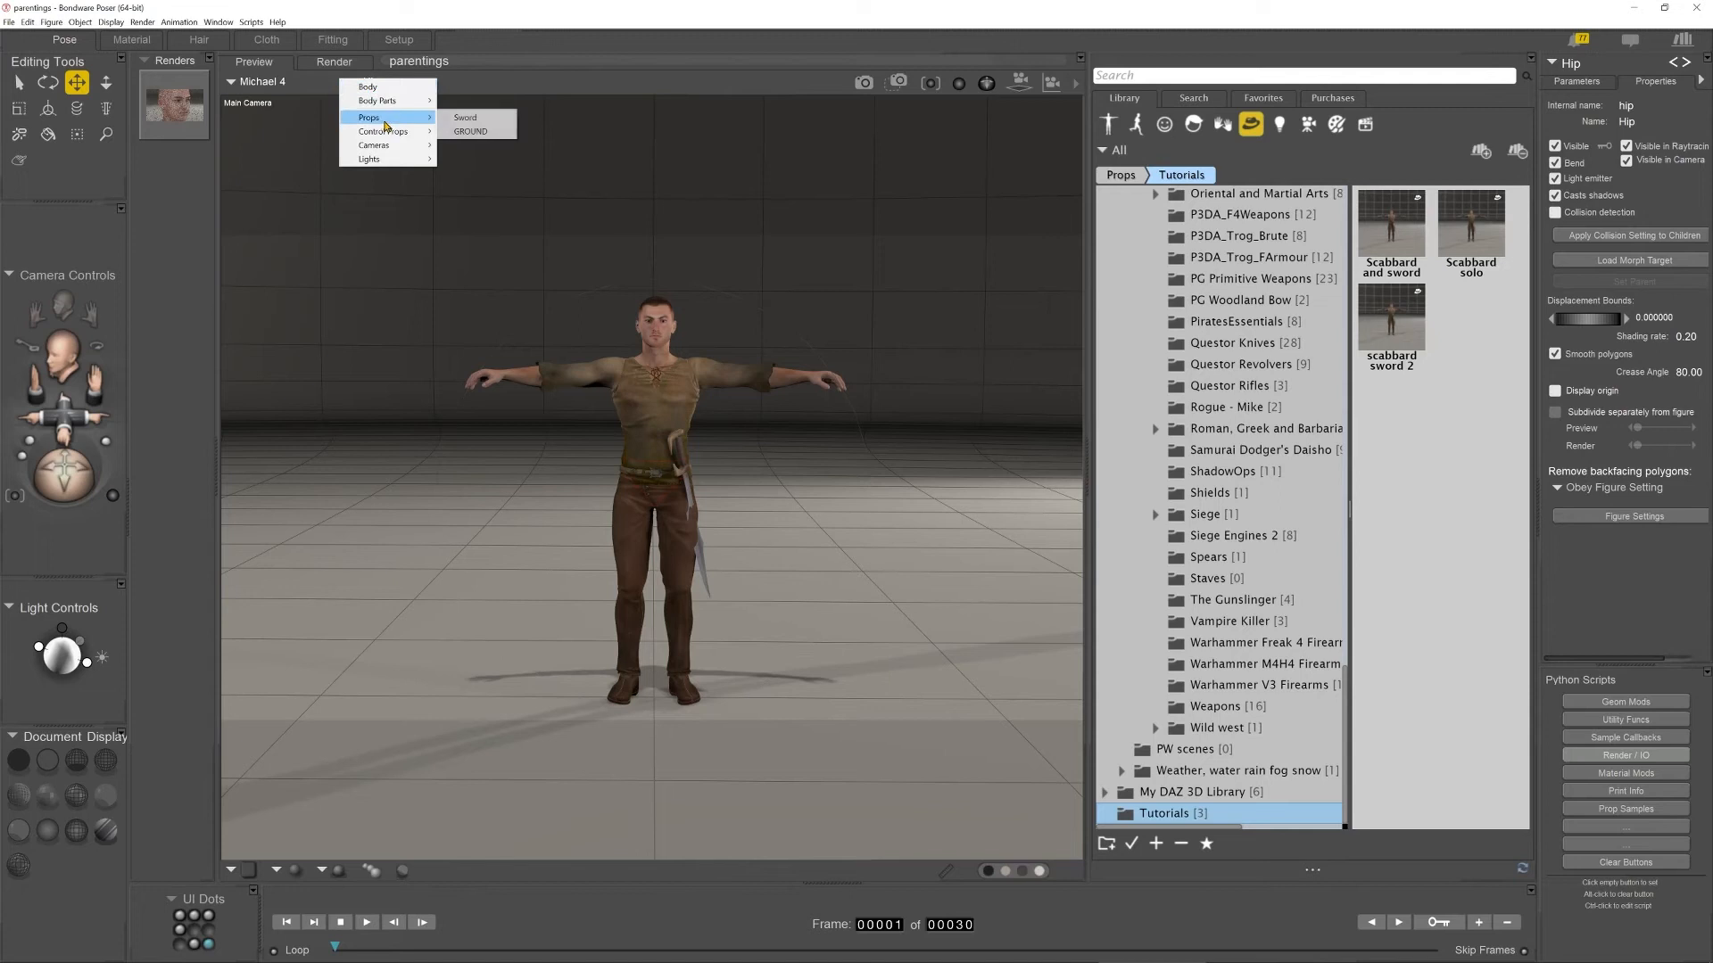
{"action": "left_click", "coordinate": [476, 116]}
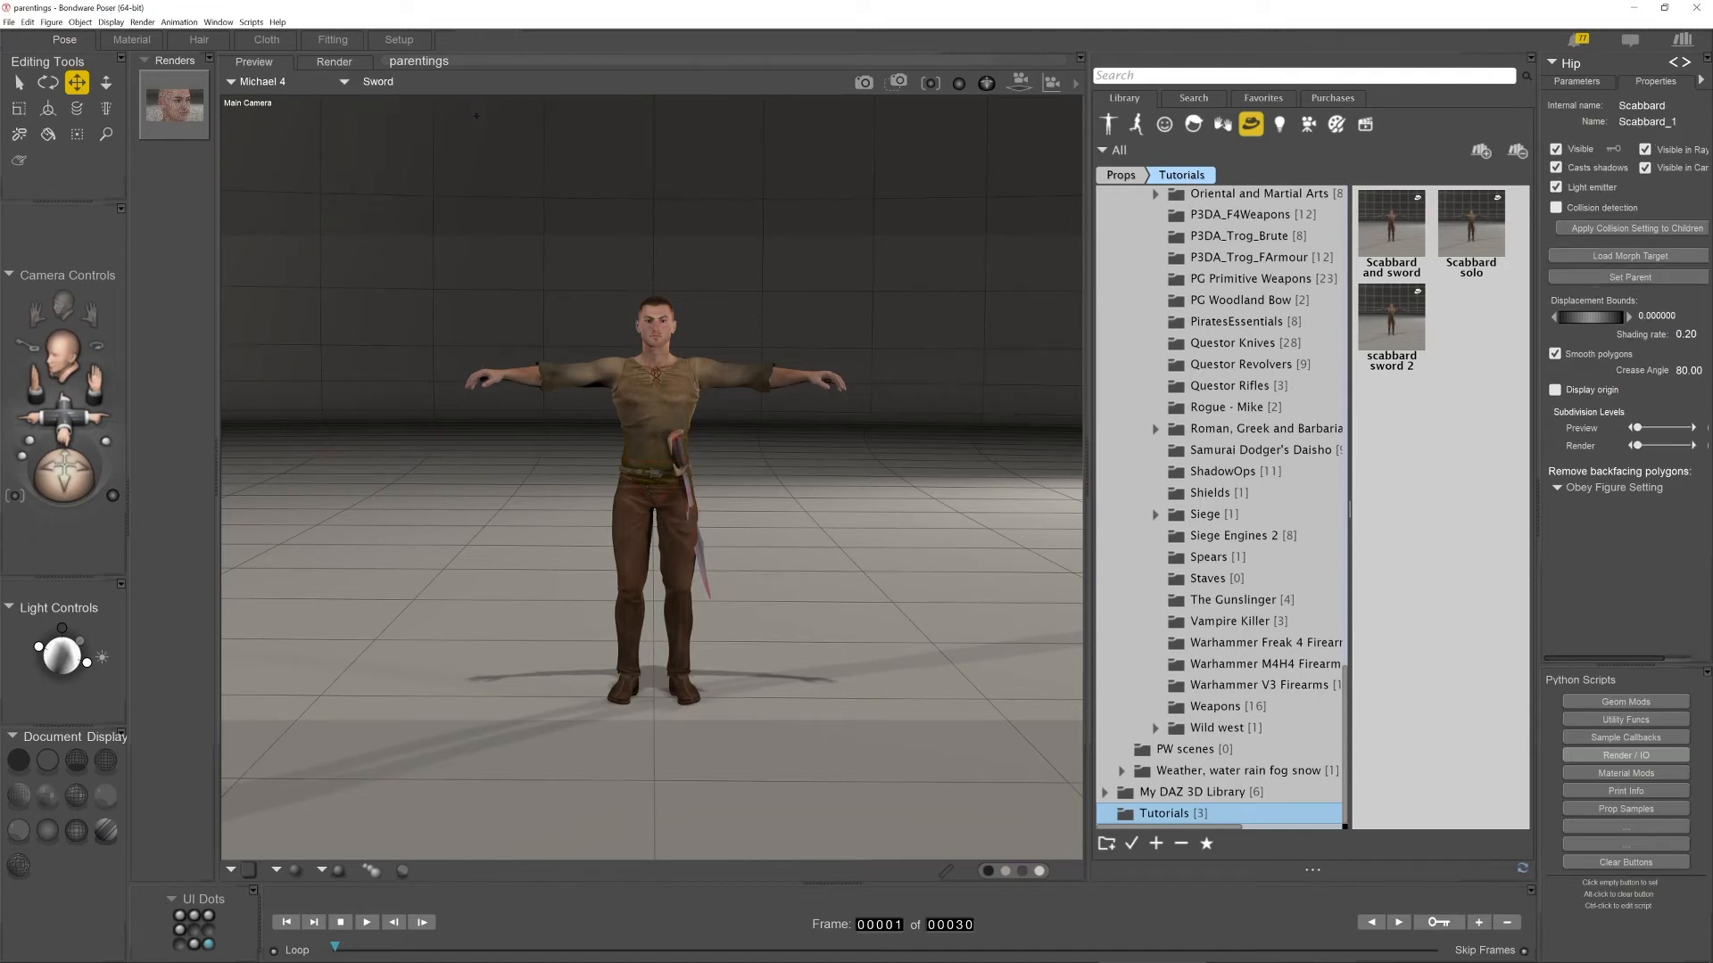
{"action": "left_click", "coordinate": [1317, 239]}
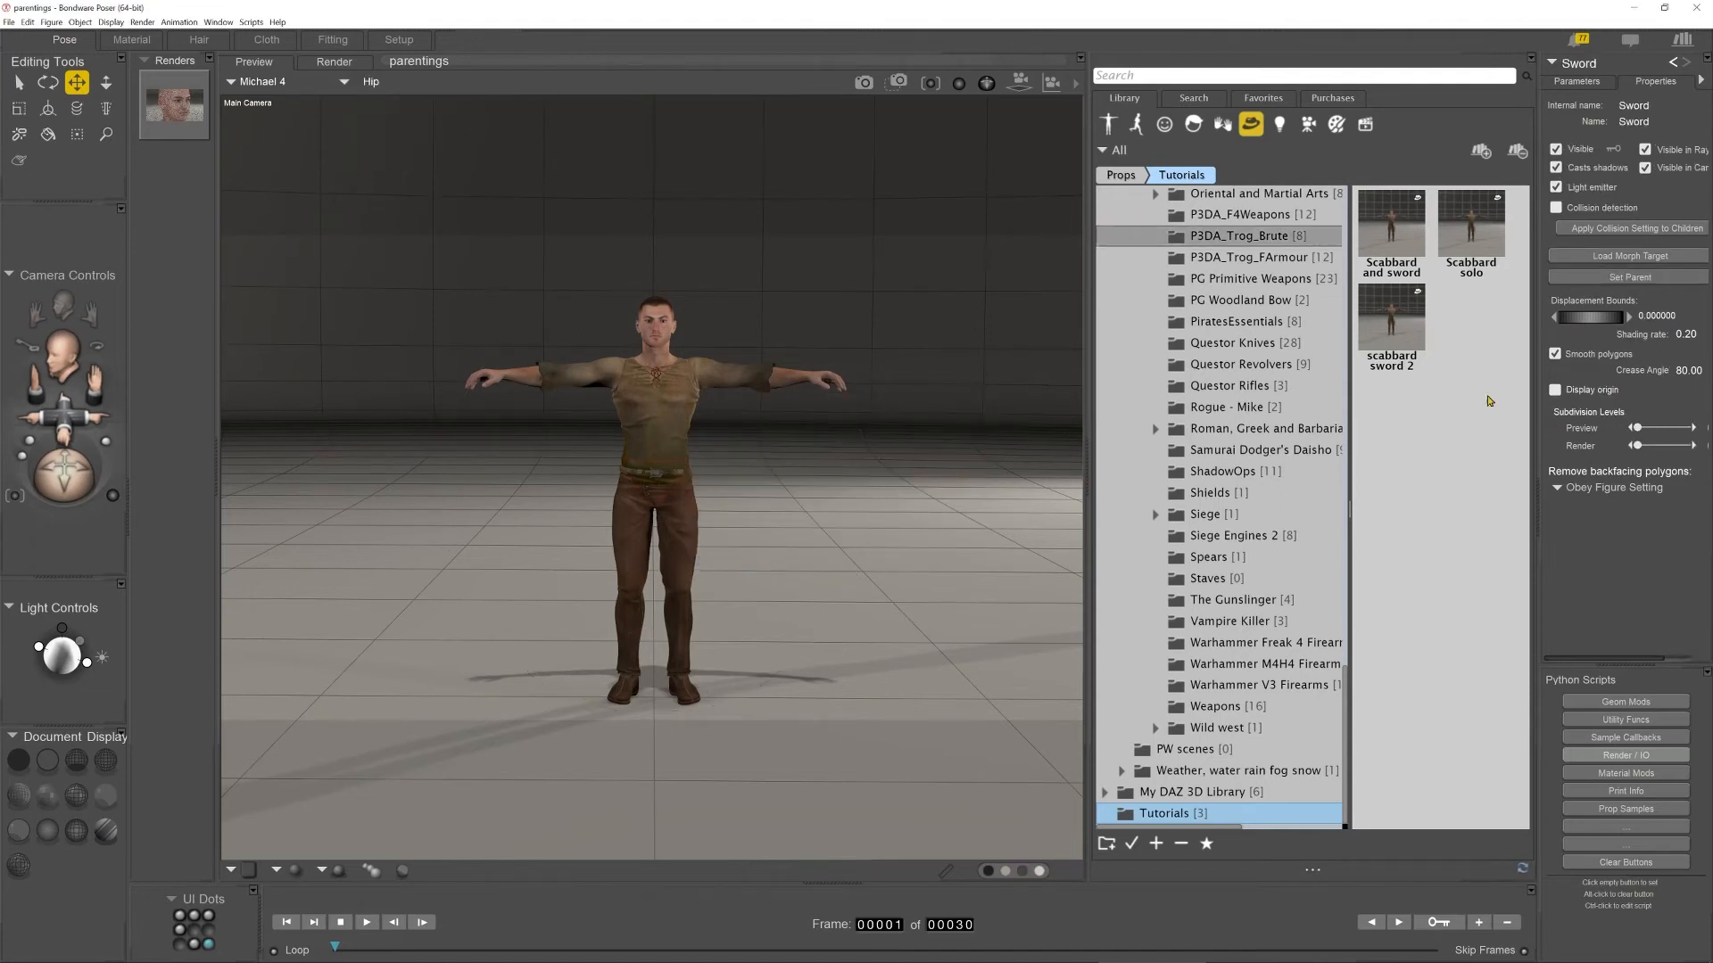
{"action": "double_click", "coordinate": [1390, 309]}
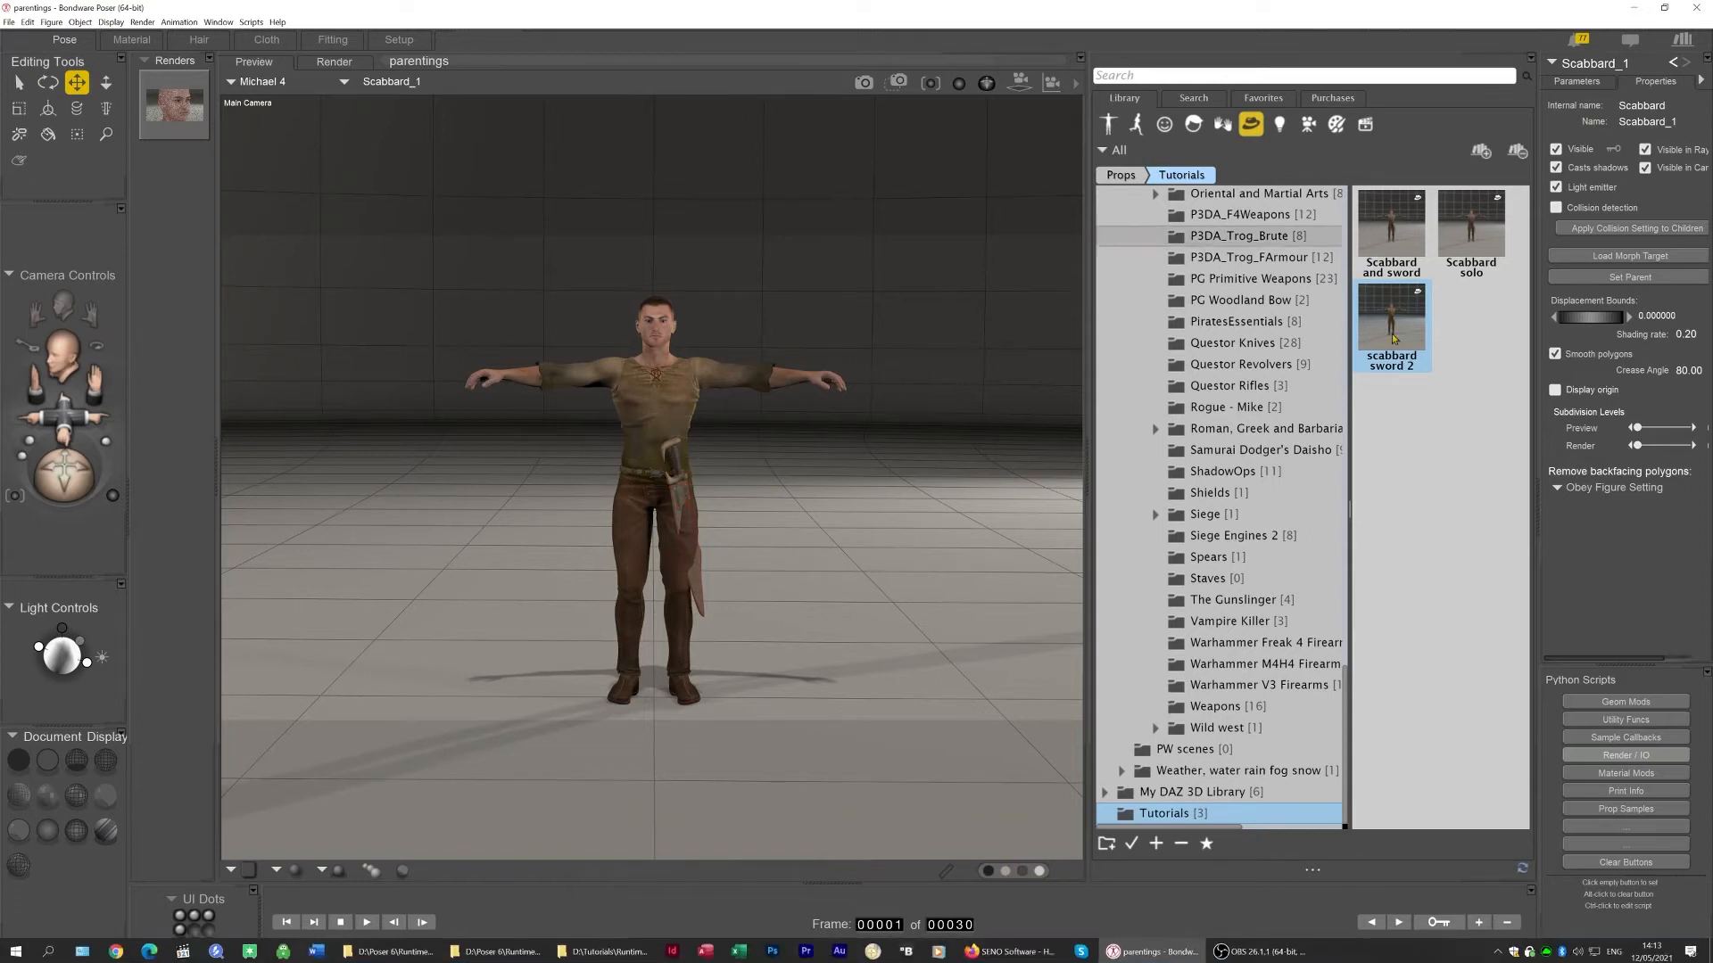
Switch to the Tutorials Props folder in File Explorer and open scabbard sword 2.pp2 in Notepad++.
{"action": "left_click", "coordinate": [1512, 415]}
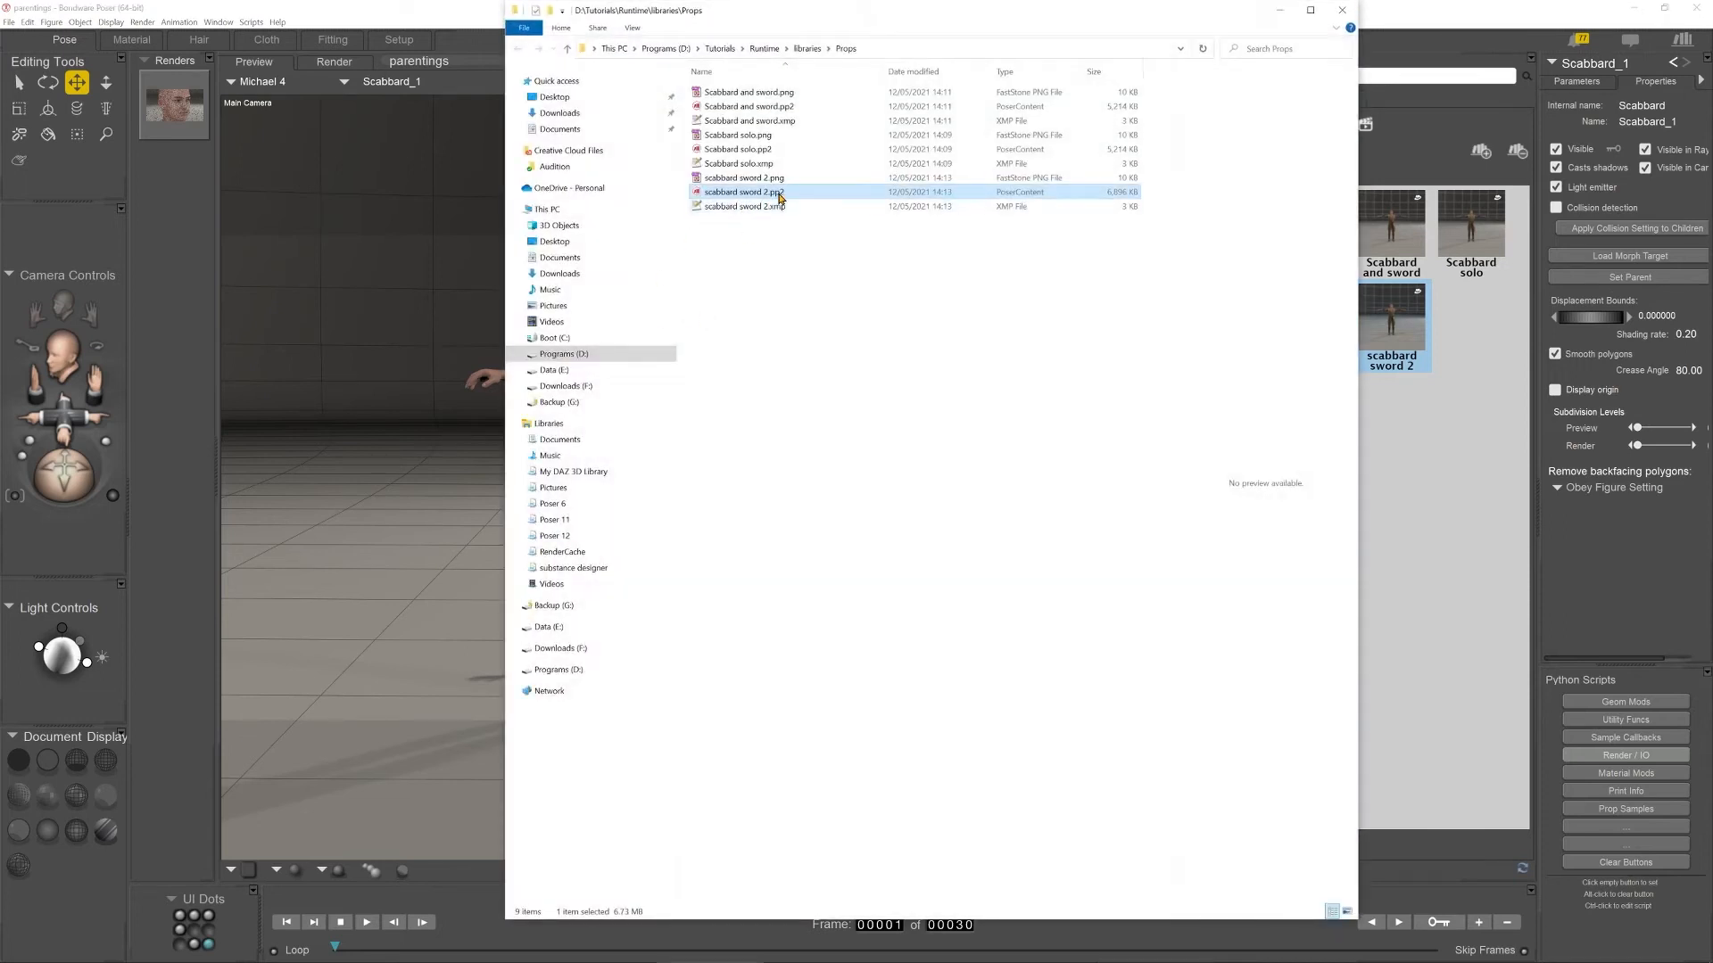
{"action": "right_click", "coordinate": [779, 197]}
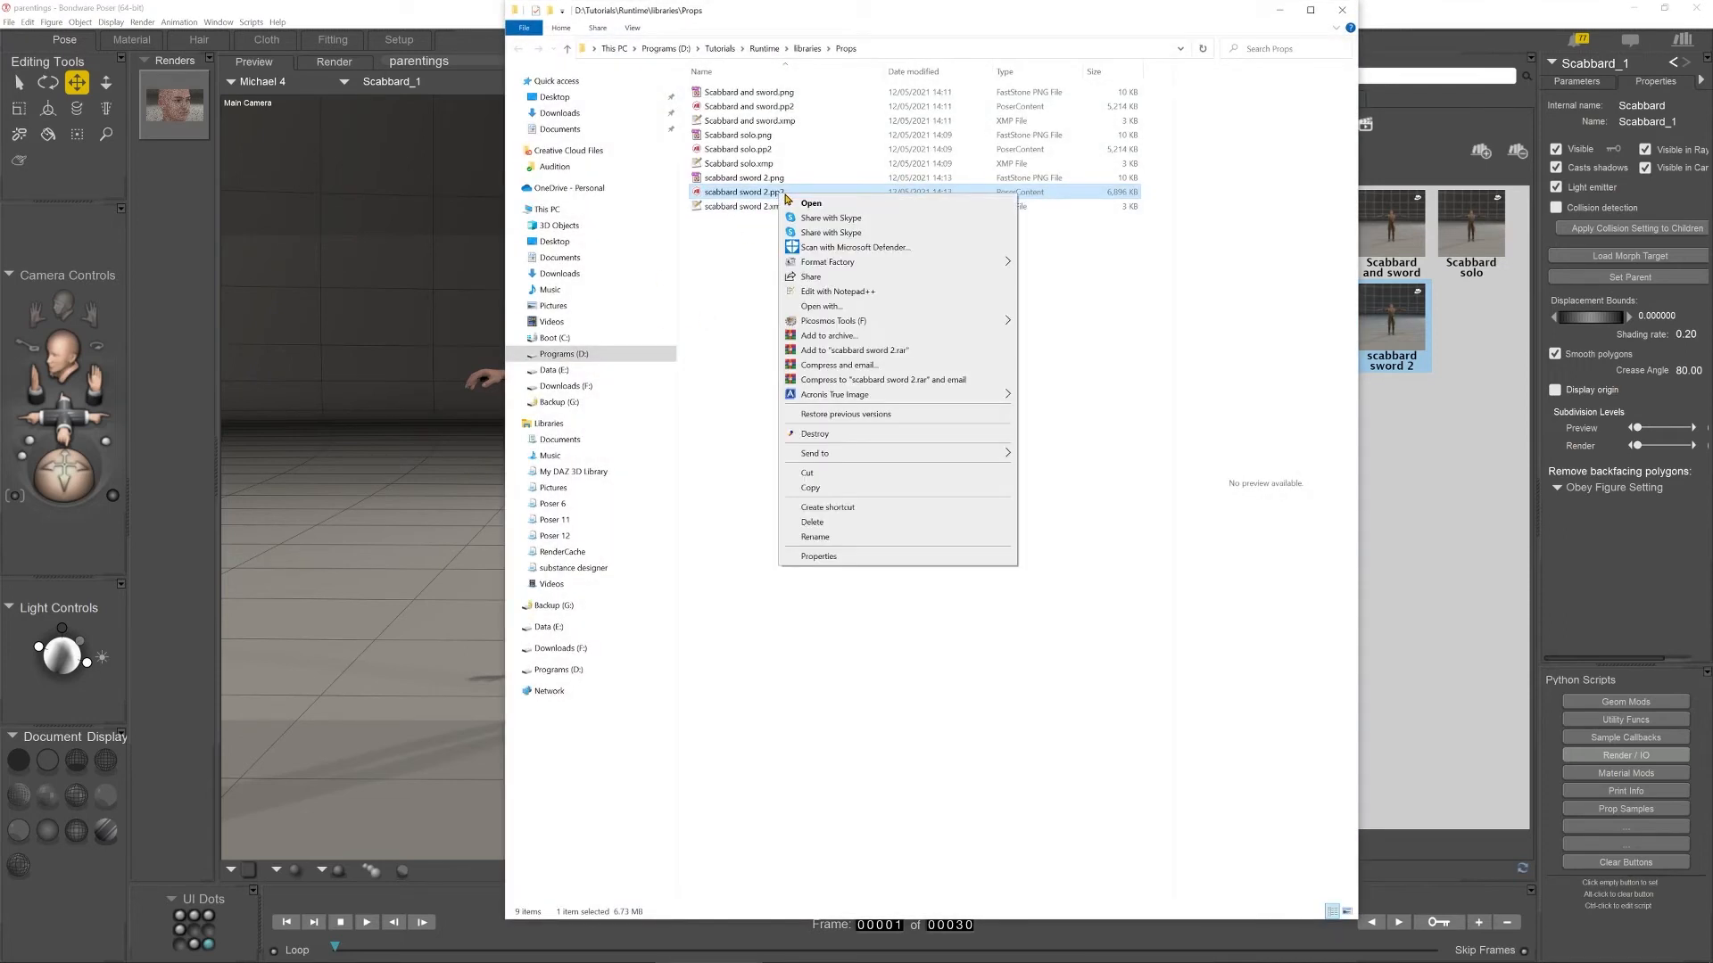
{"action": "left_click", "coordinate": [838, 290]}
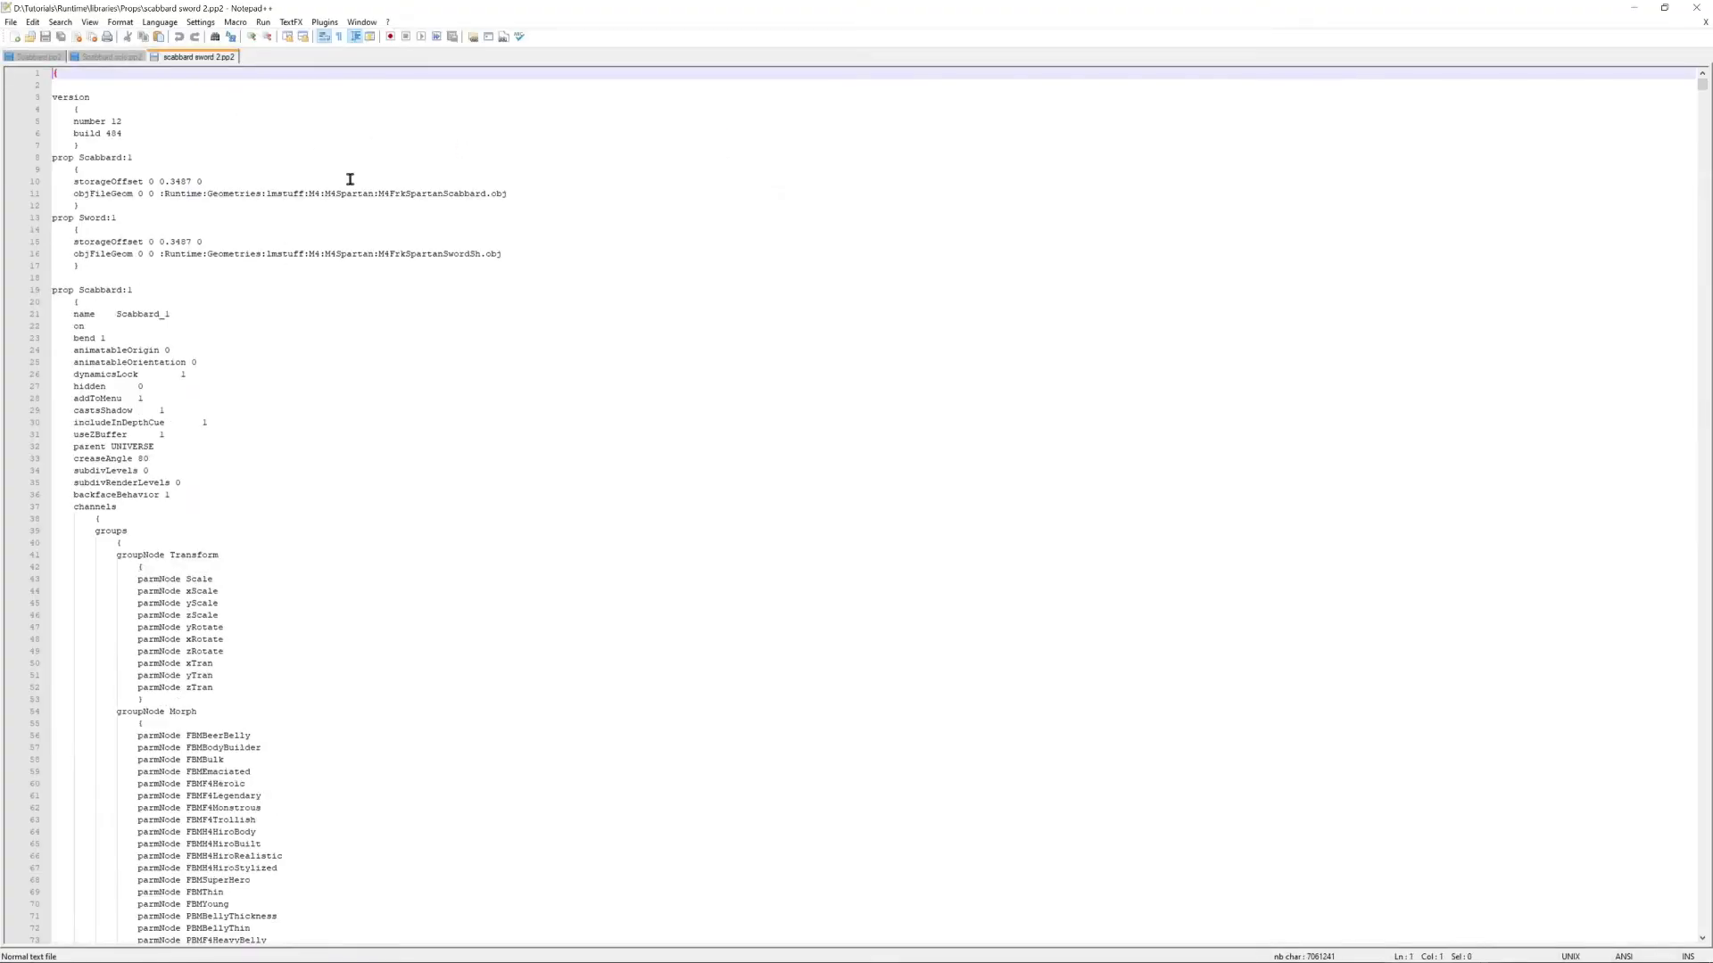
Find "parent" in scabbard sword 2.pp2, examine the scabbard's parent line and return to the Props folder.
{"action": "key", "text": "ctrl+f"}
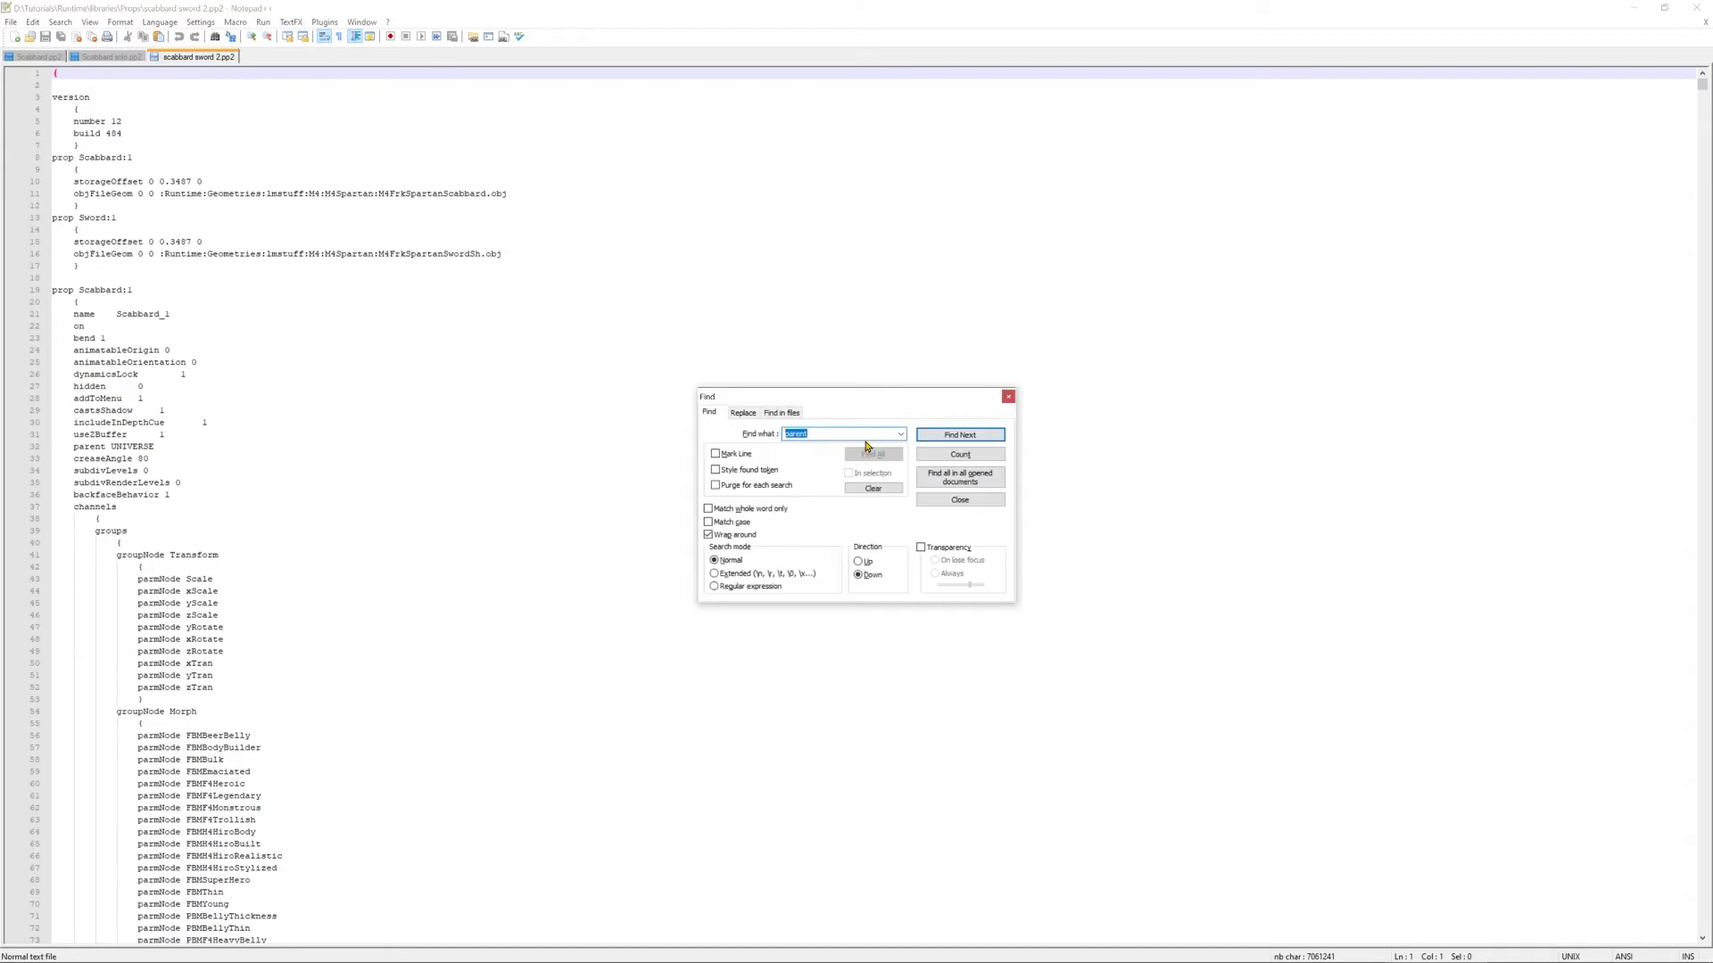
{"action": "left_click", "coordinate": [964, 434]}
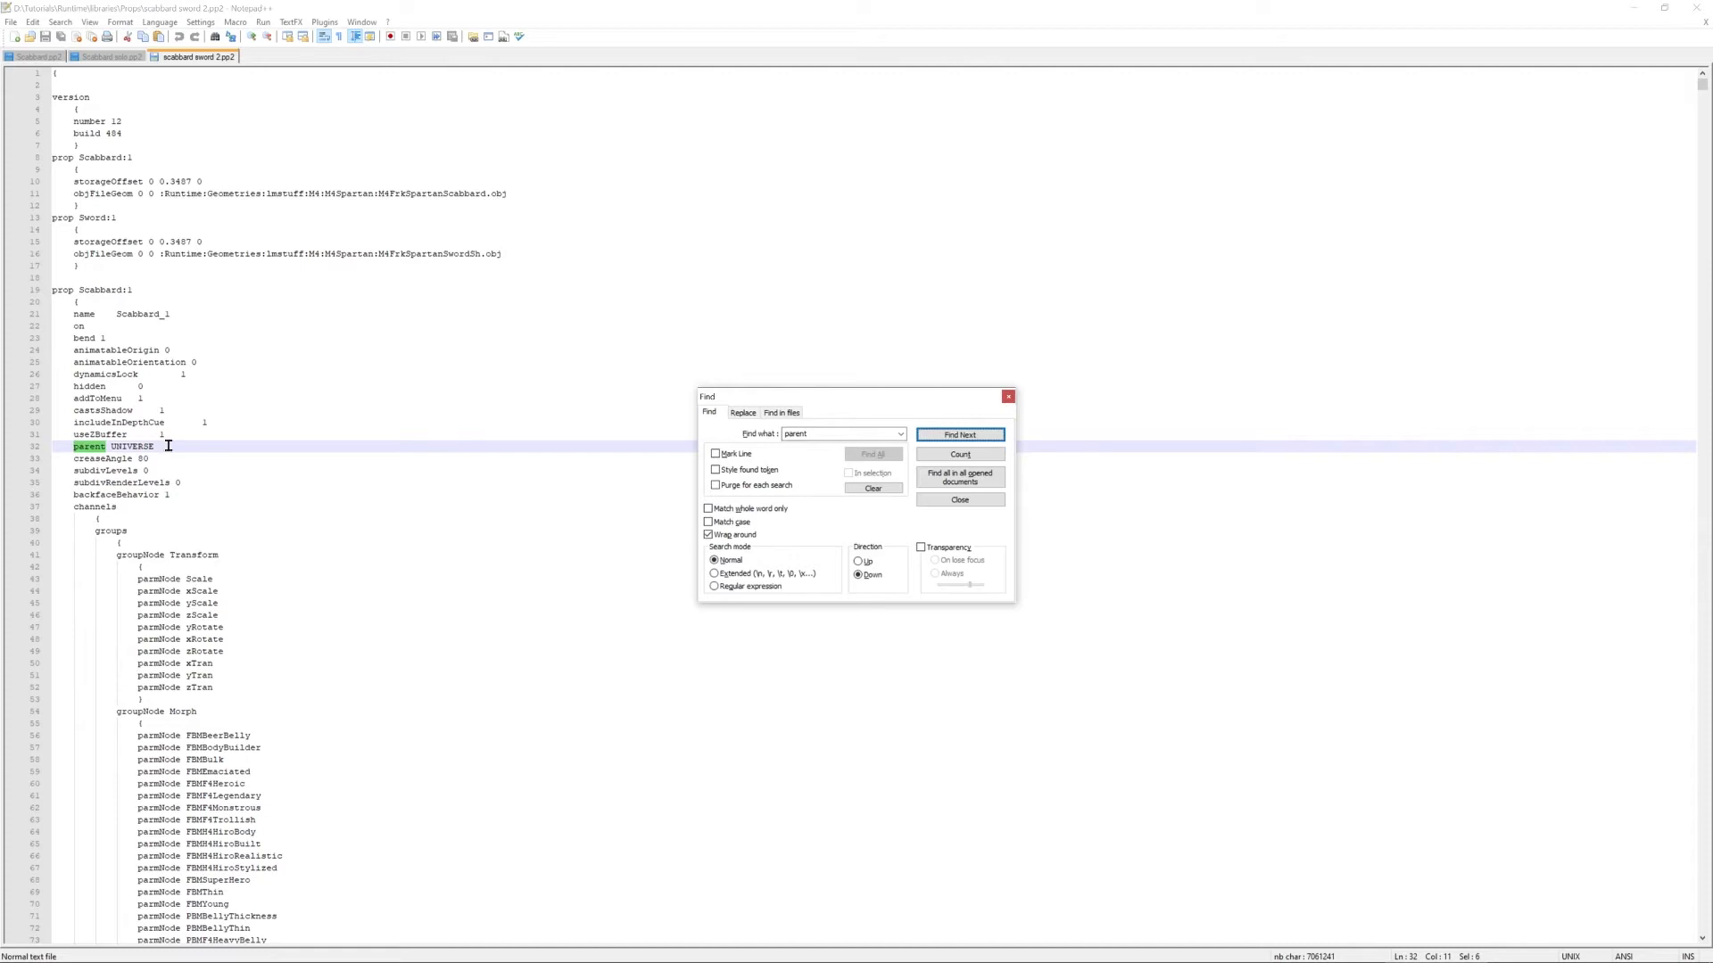
{"action": "left_click", "coordinate": [1008, 396]}
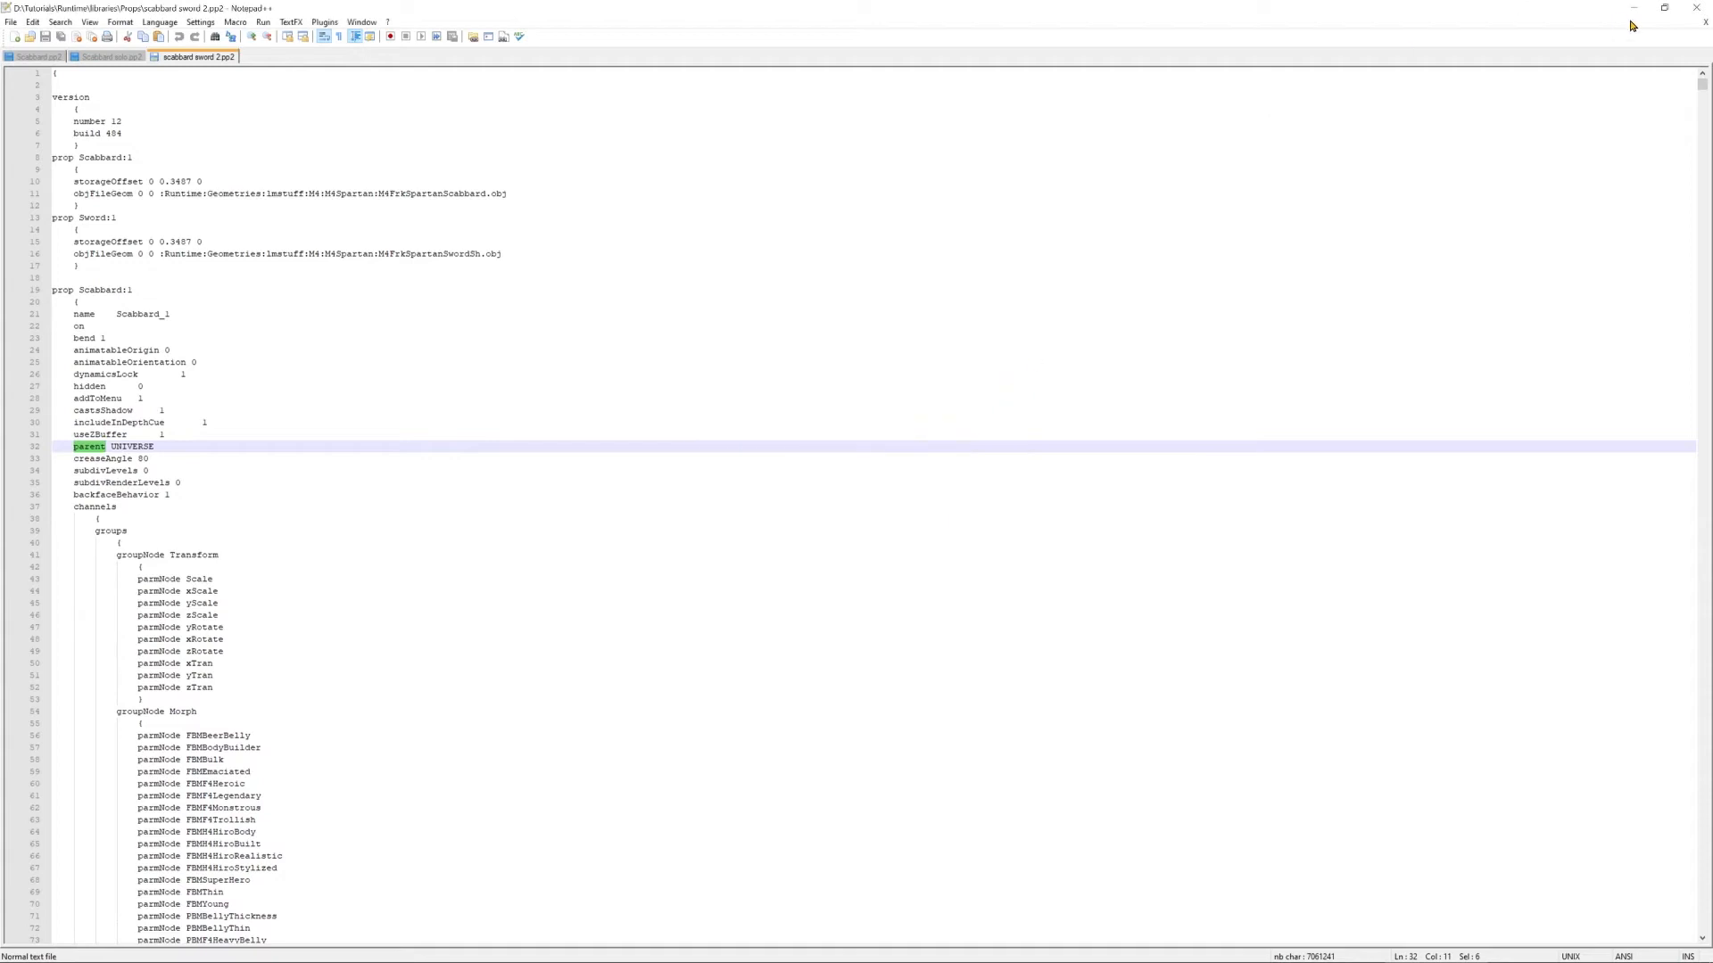
{"action": "left_click", "coordinate": [1695, 11]}
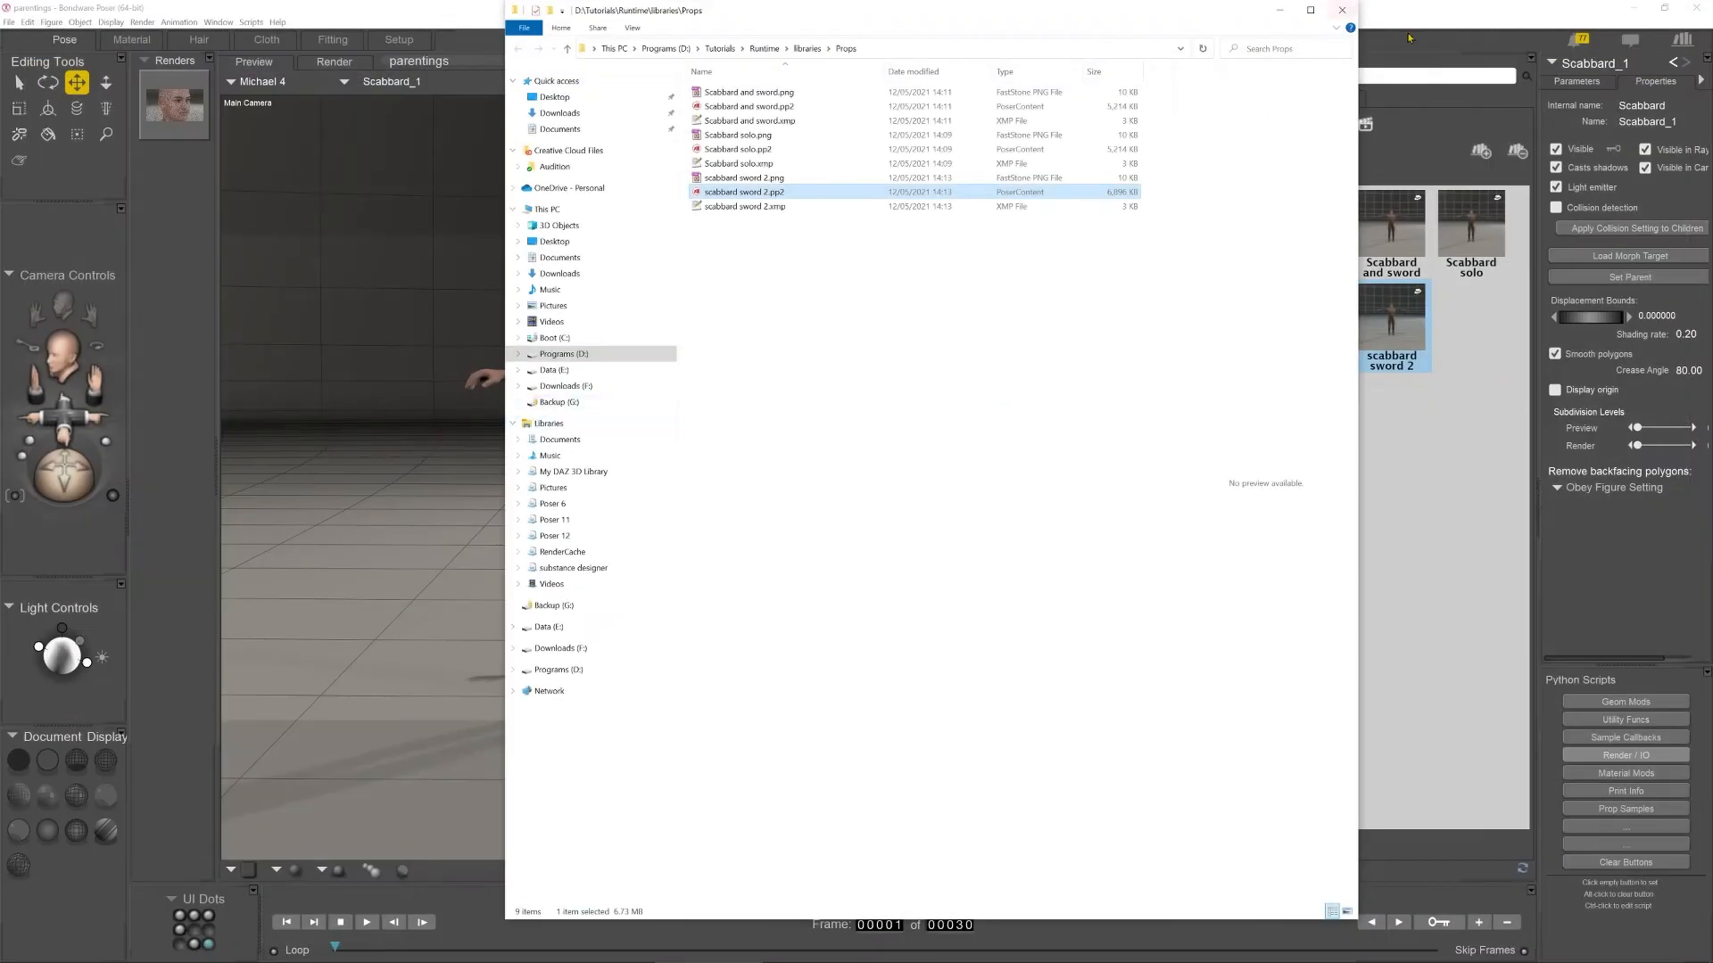
Reopen scabbard sword 2.pp2 from the Tutorials Props folder in Notepad++.
{"action": "left_click", "coordinate": [1282, 13]}
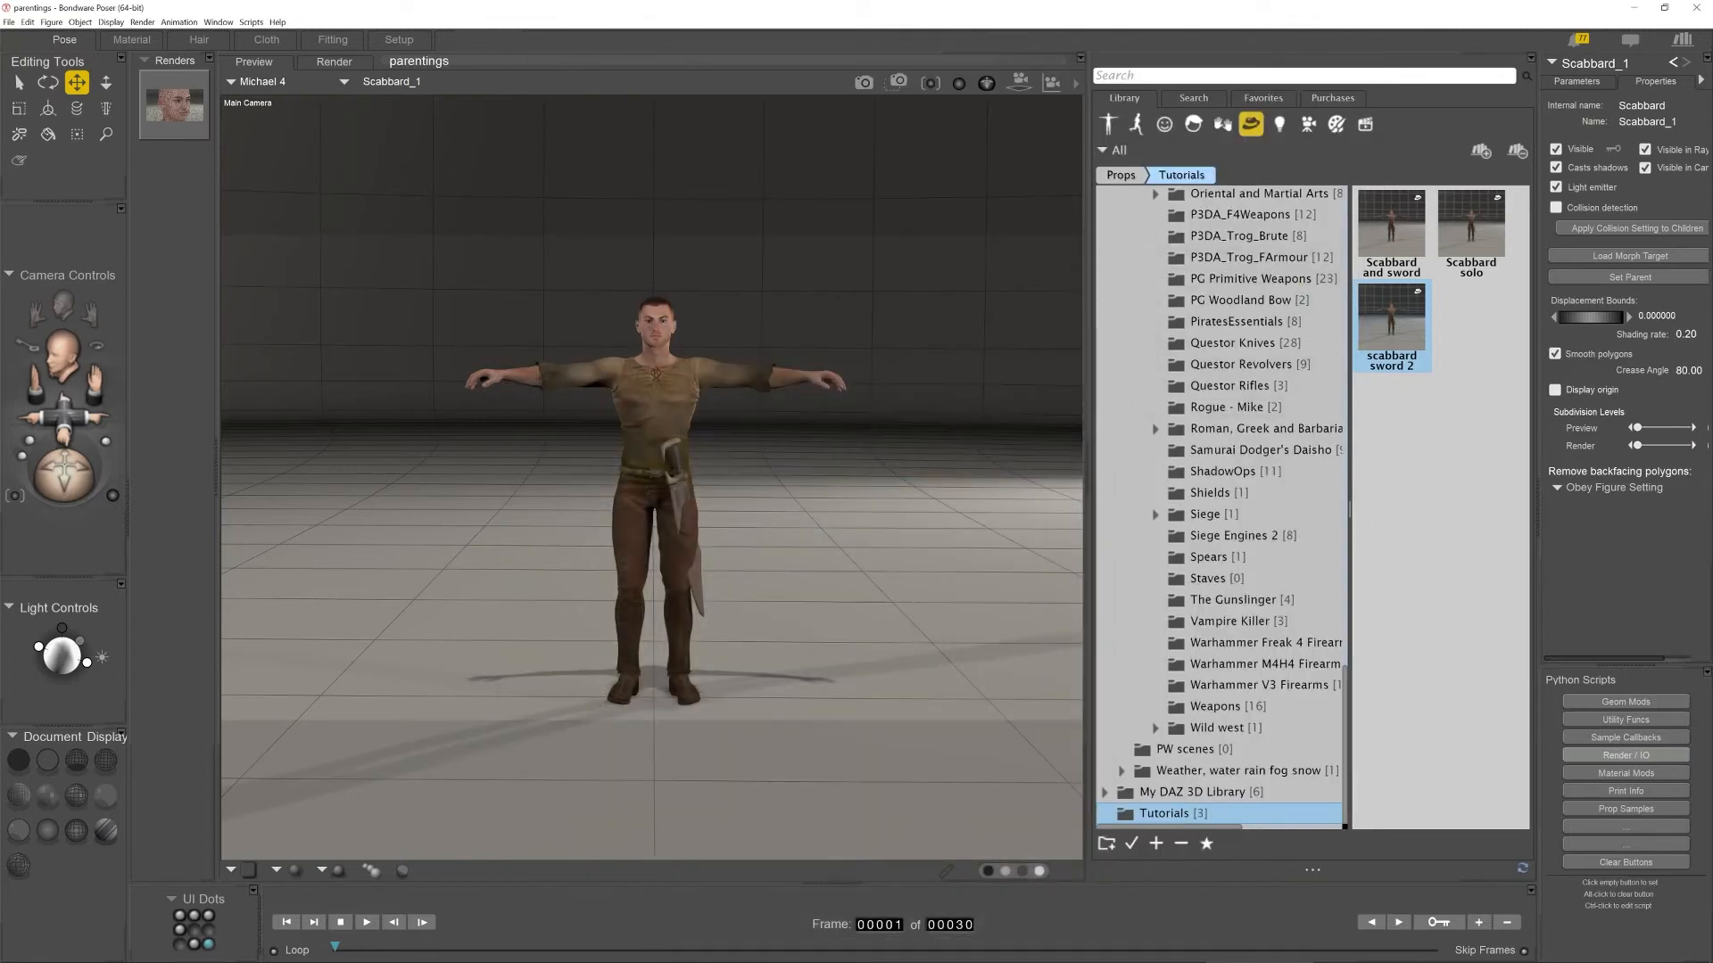
{"action": "left_click", "coordinate": [709, 959]}
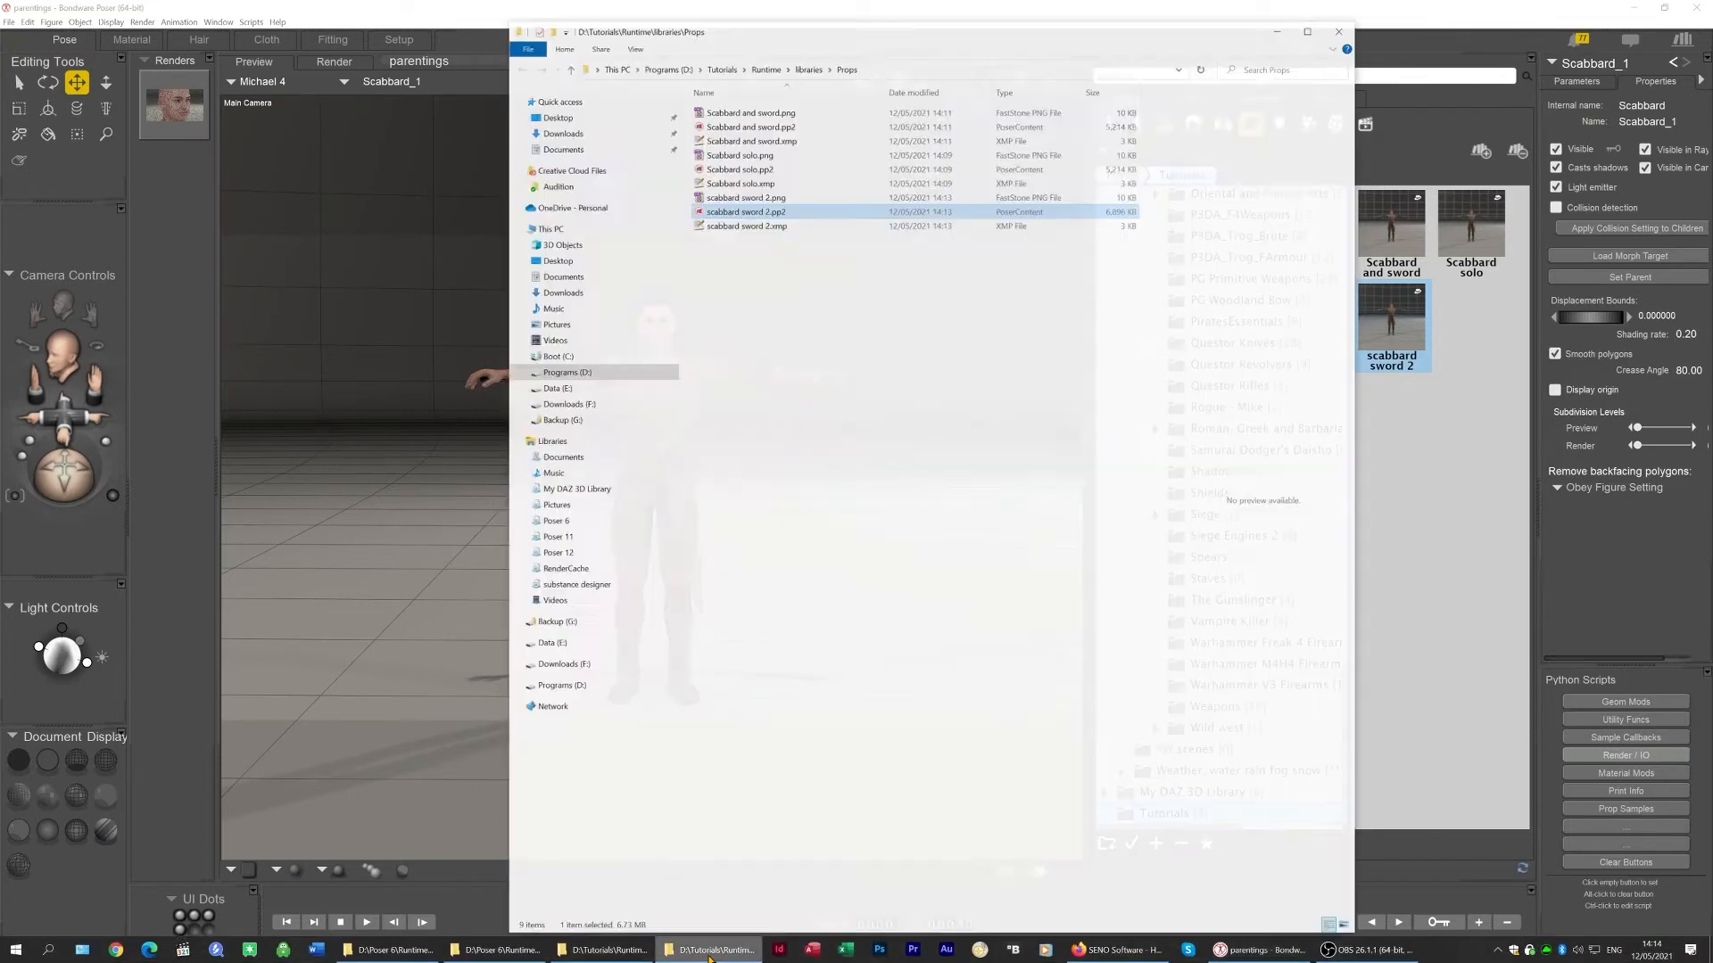
{"action": "right_click", "coordinate": [772, 192]}
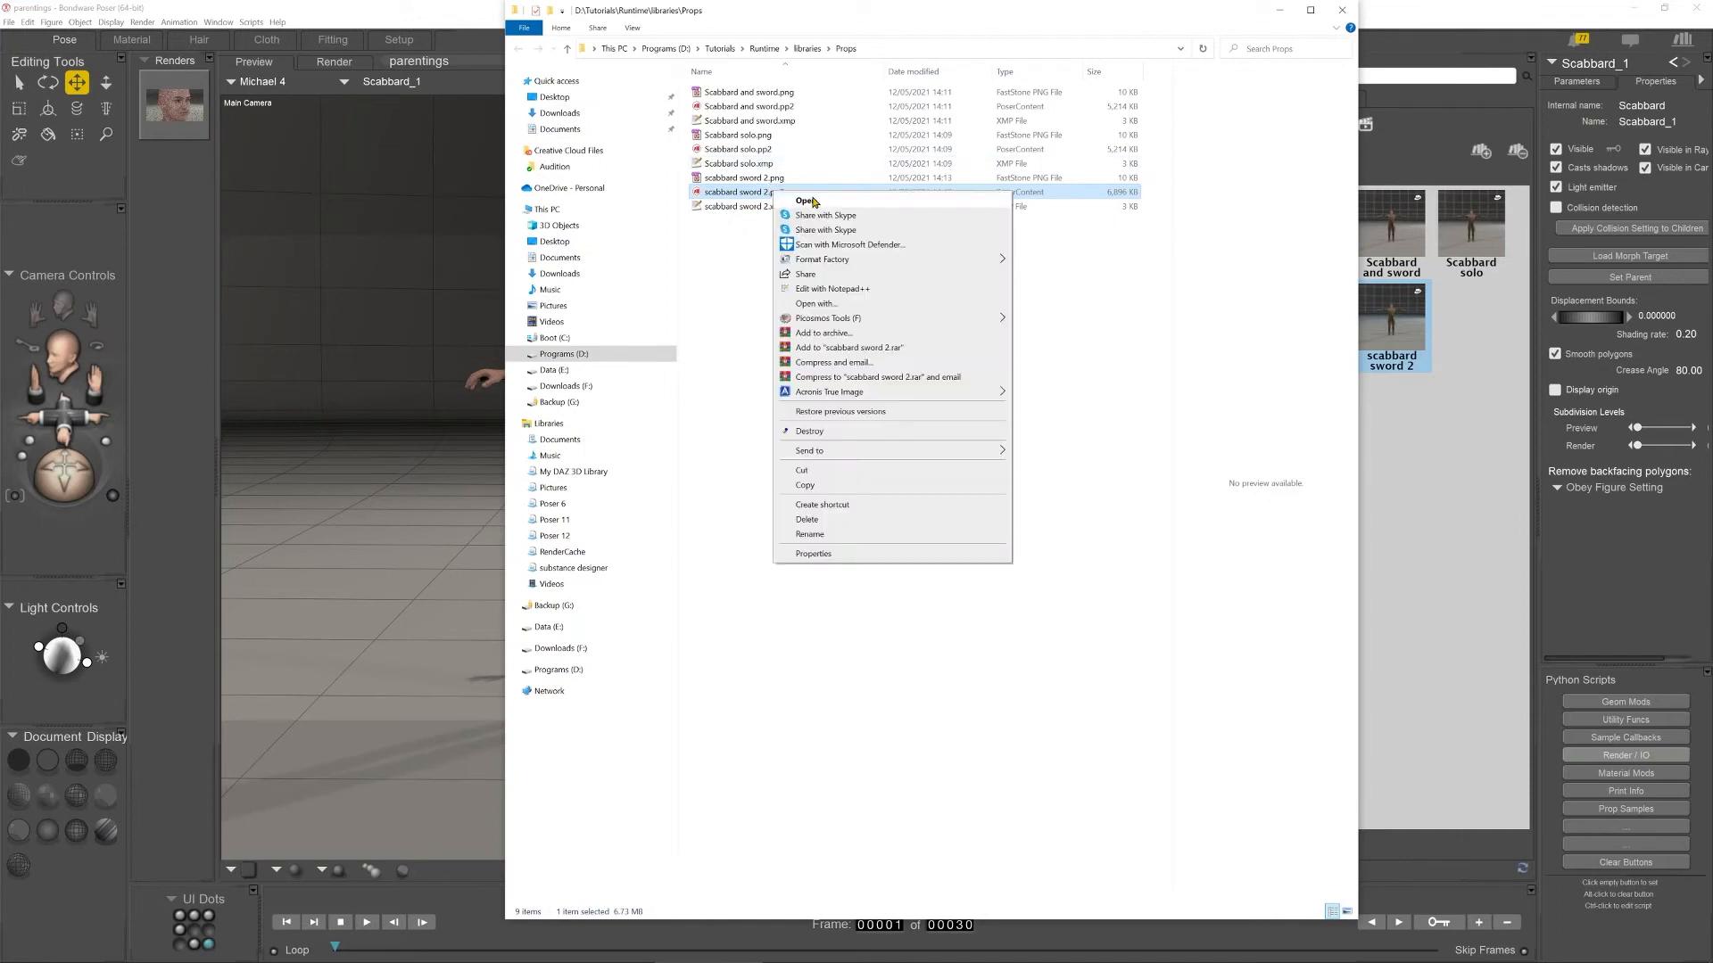
{"action": "left_click", "coordinate": [850, 286]}
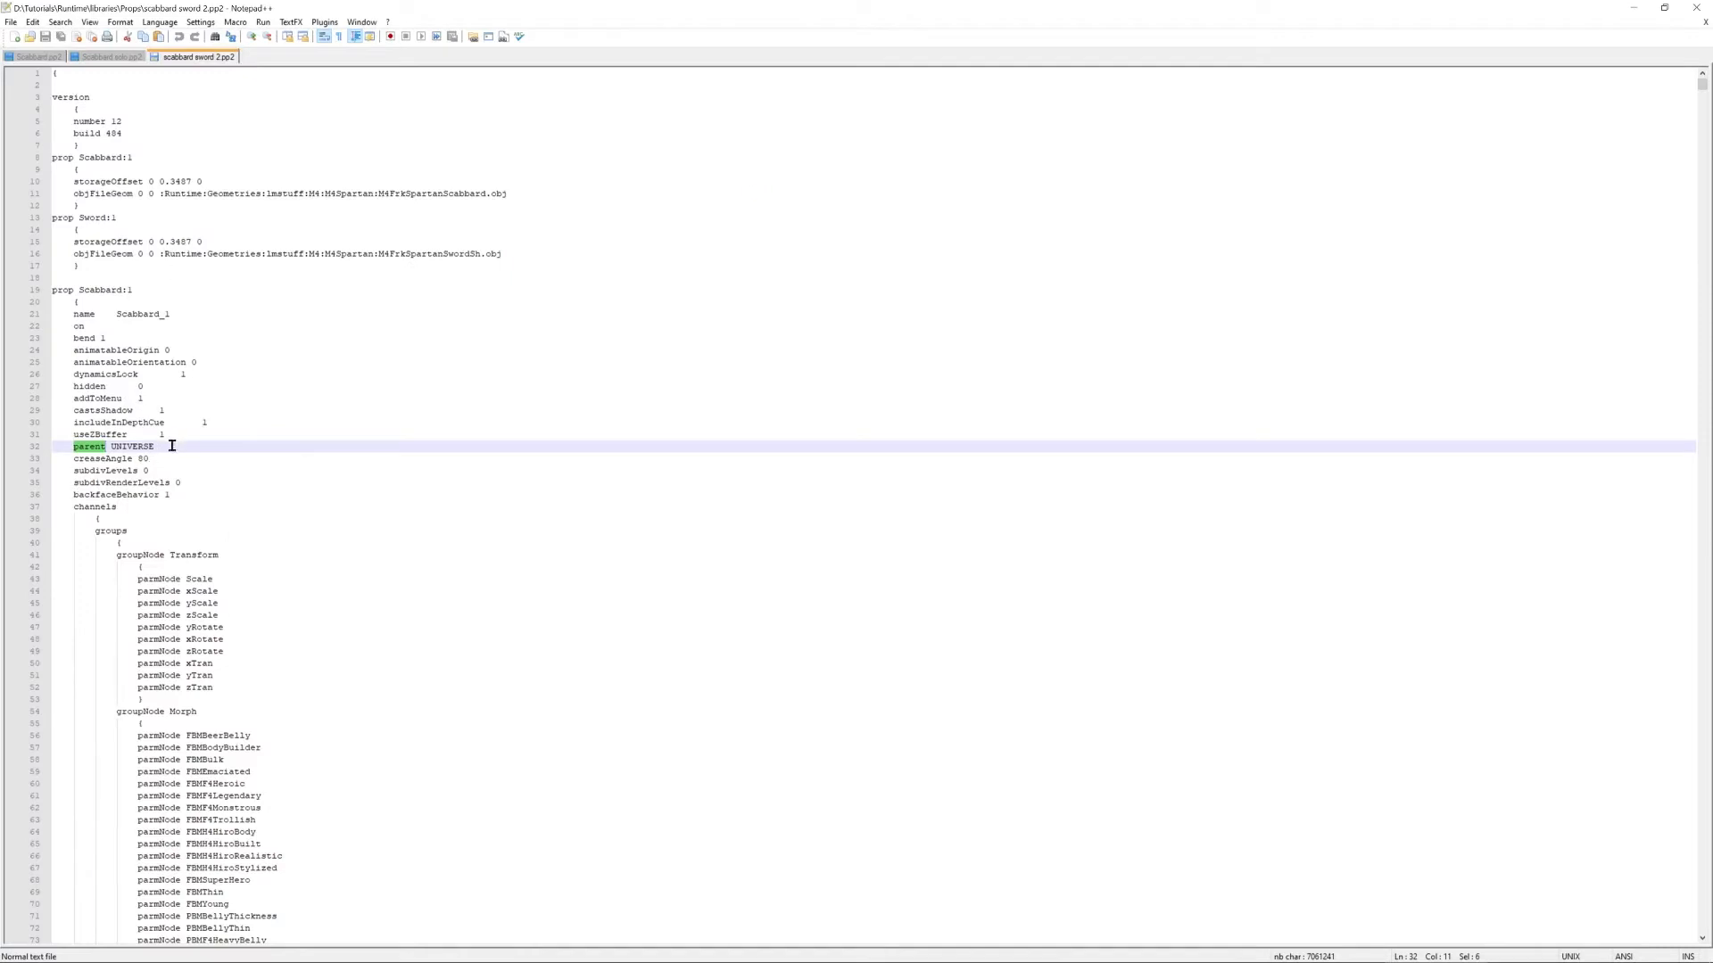
Change the scabbard's "parent UNIVERSE" line to "smartparent hip:1" in scabbard sword 2.pp2 and save the file.
{"action": "left_click", "coordinate": [76, 448]}
{"action": "type", "text": "smart"}
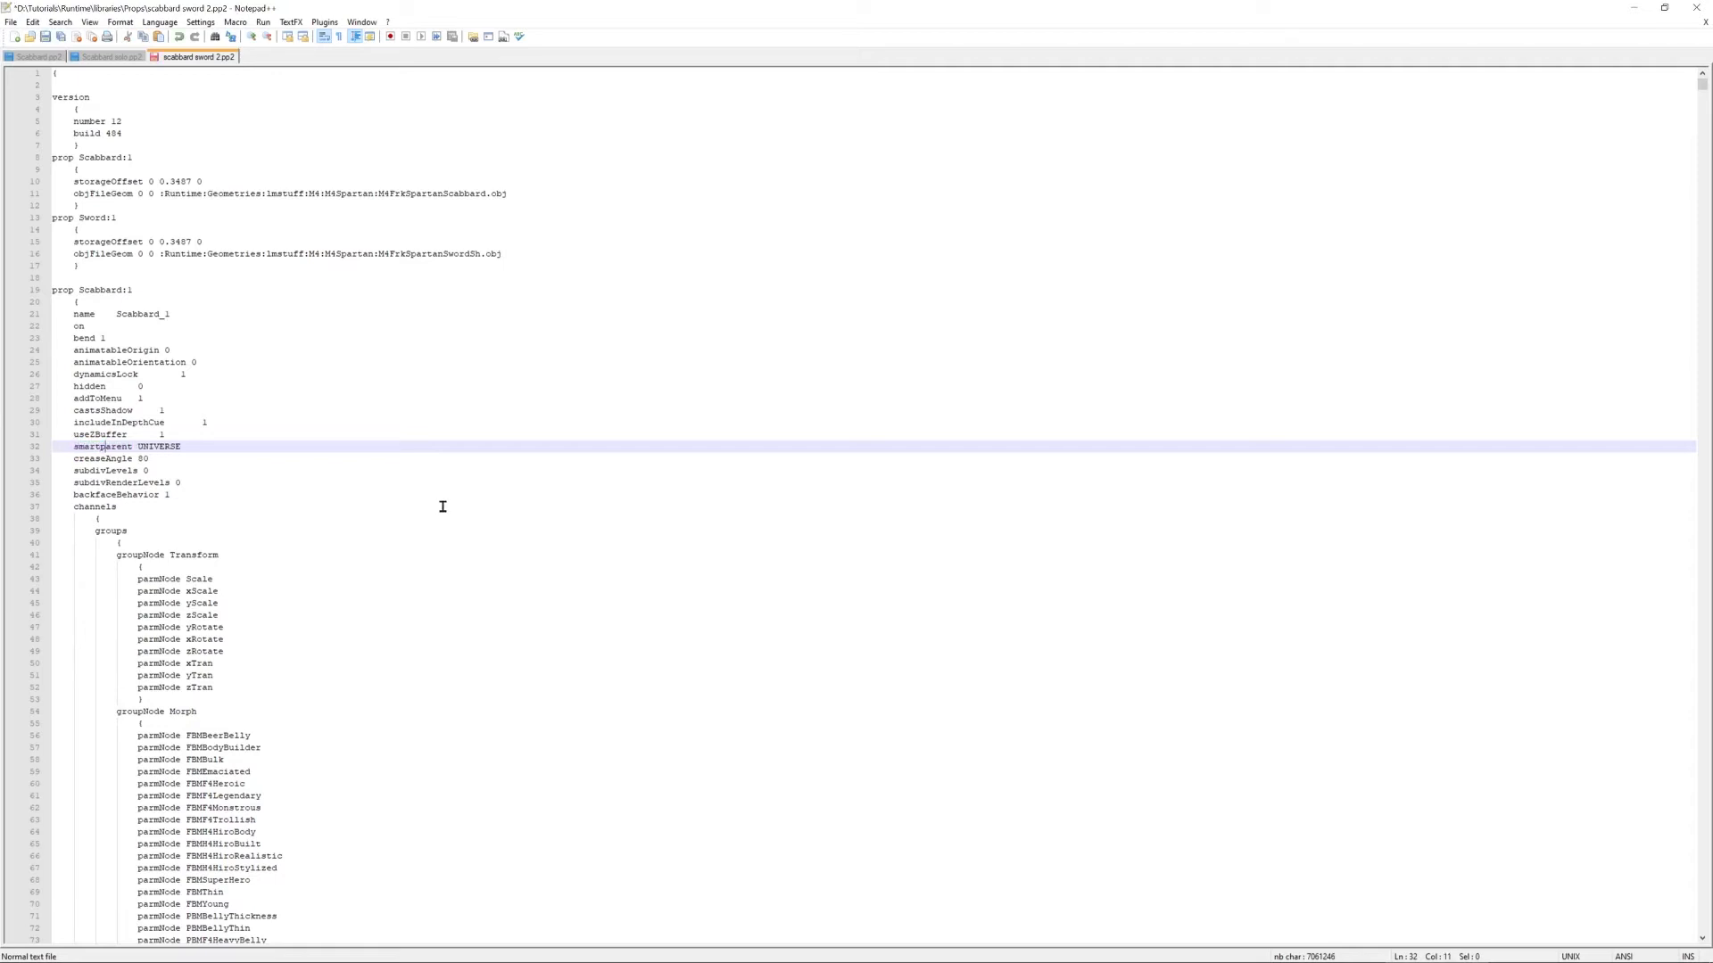
{"action": "key", "text": "Delete"}
{"action": "key", "text": "Delete"}
{"action": "key", "text": "Delete"}
{"action": "key", "text": "Delete"}
{"action": "key", "text": "Delete"}
{"action": "key", "text": "Delete"}
{"action": "key", "text": "Delete"}
{"action": "type", "text": "hip:1"}
{"action": "key", "text": "ctrl+s"}
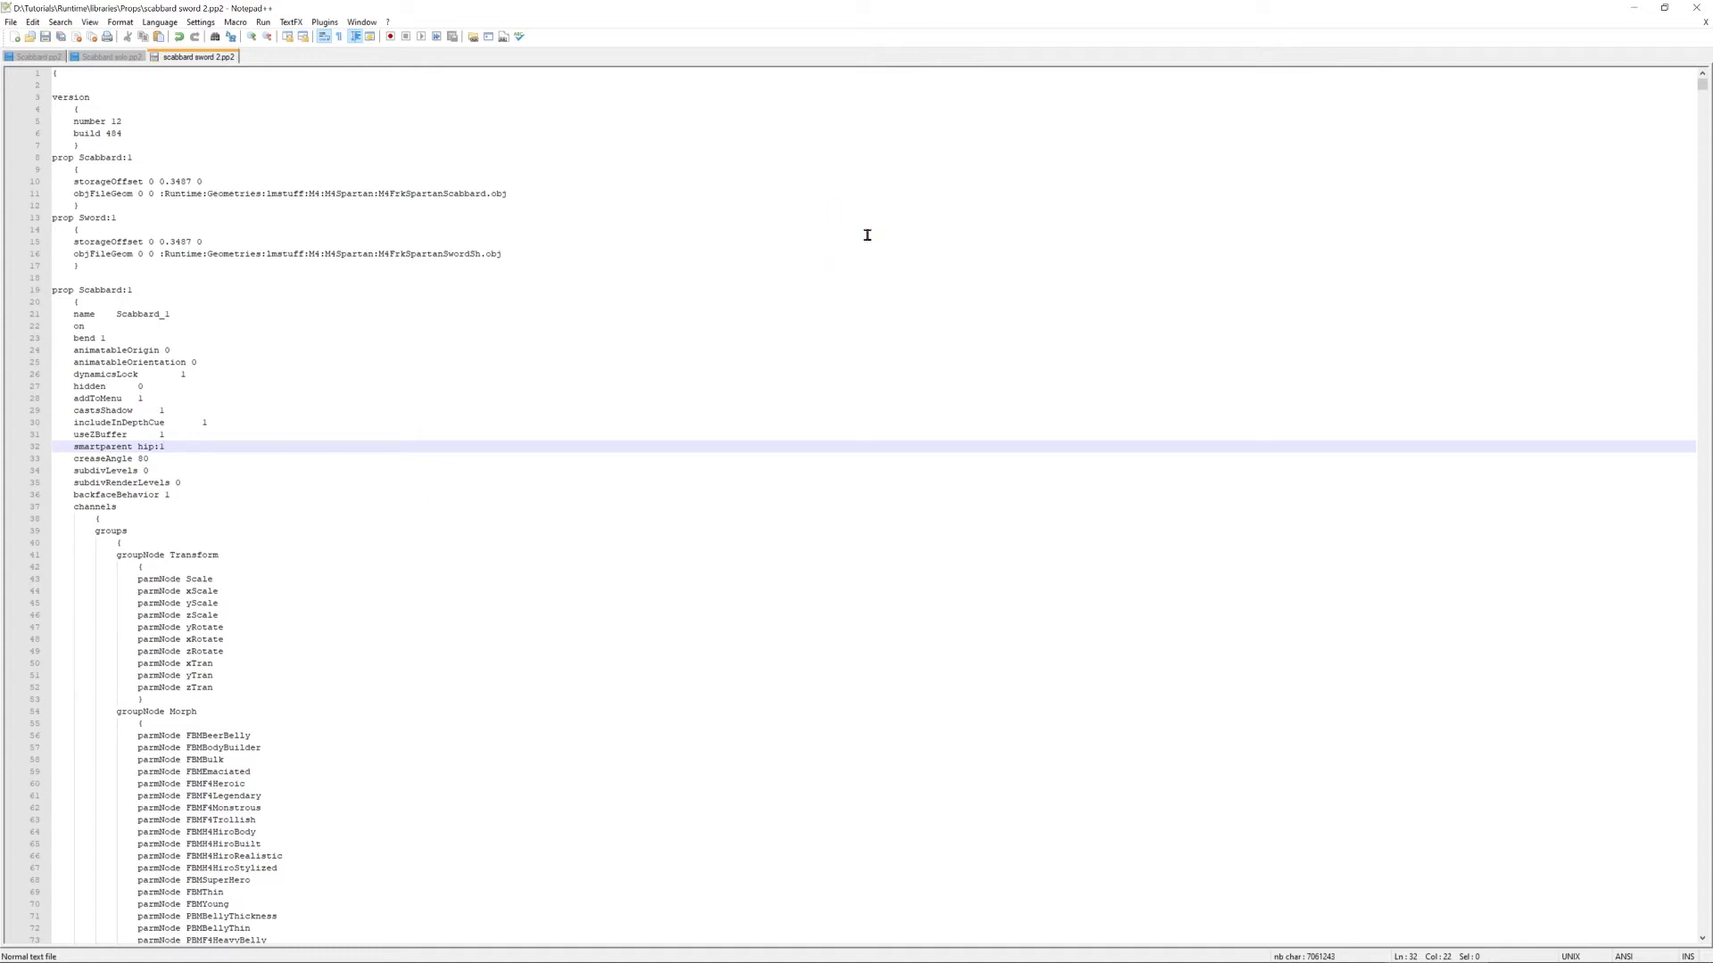
{"action": "left_click", "coordinate": [1645, 15]}
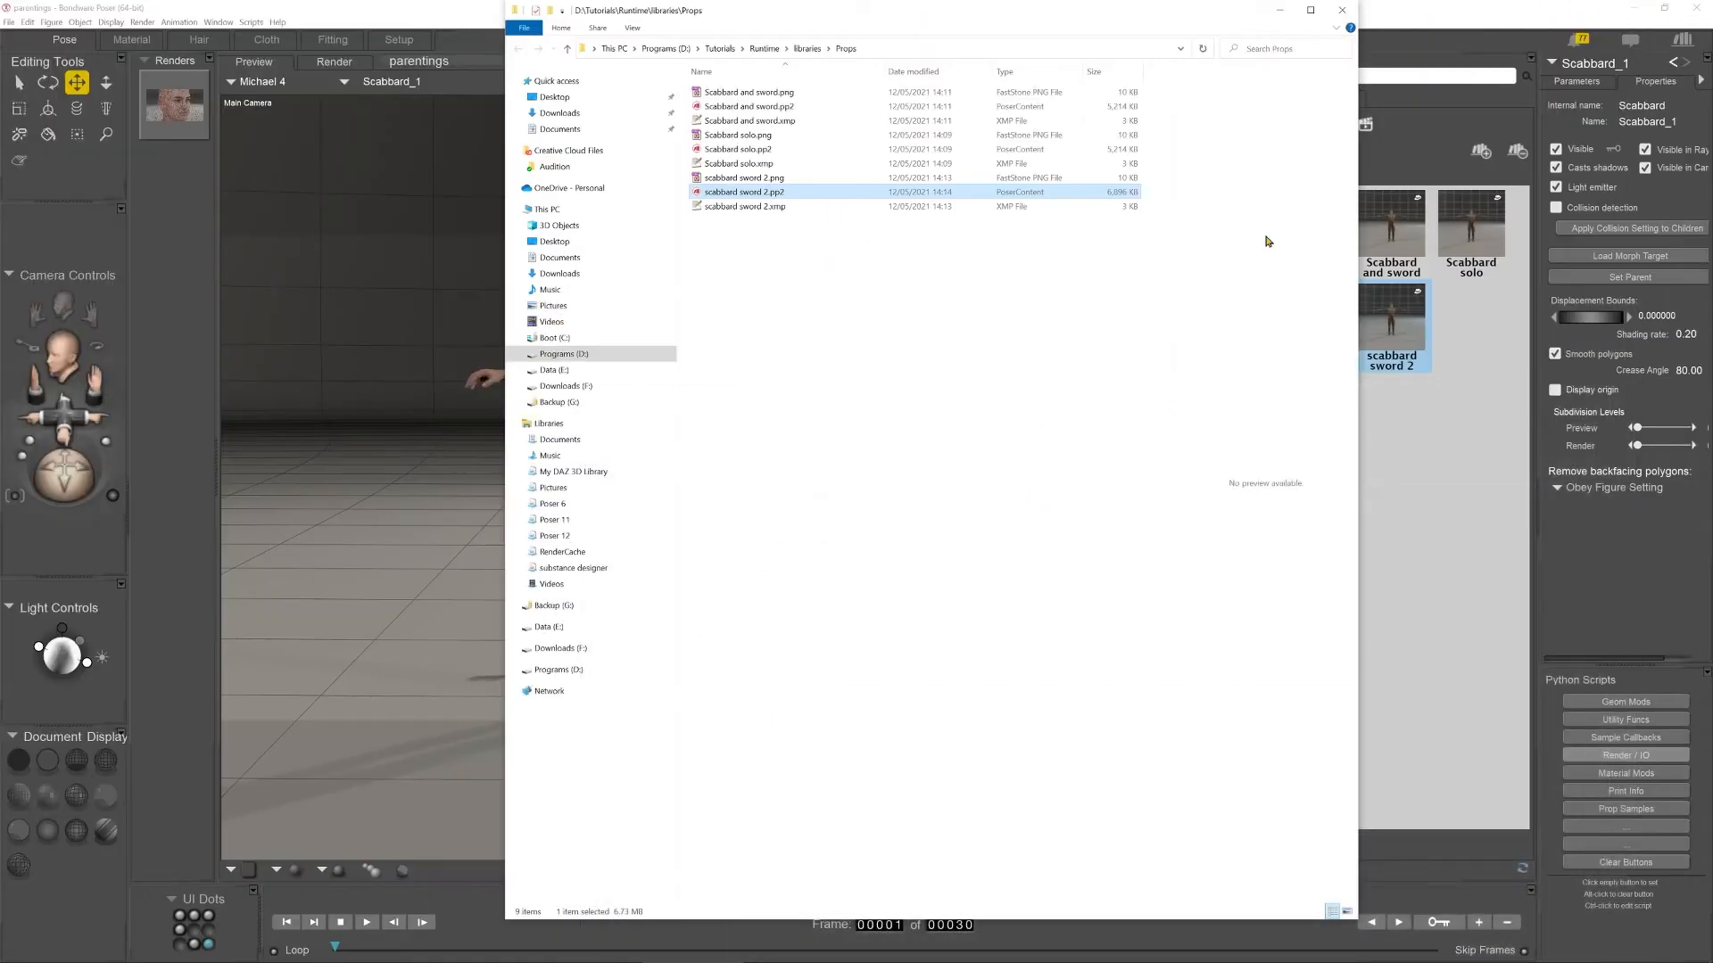
Return to Poser, delete the scabbard and sword from the scene, and load the edited scabbard sword 2 prop.
{"action": "left_click", "coordinate": [1284, 12]}
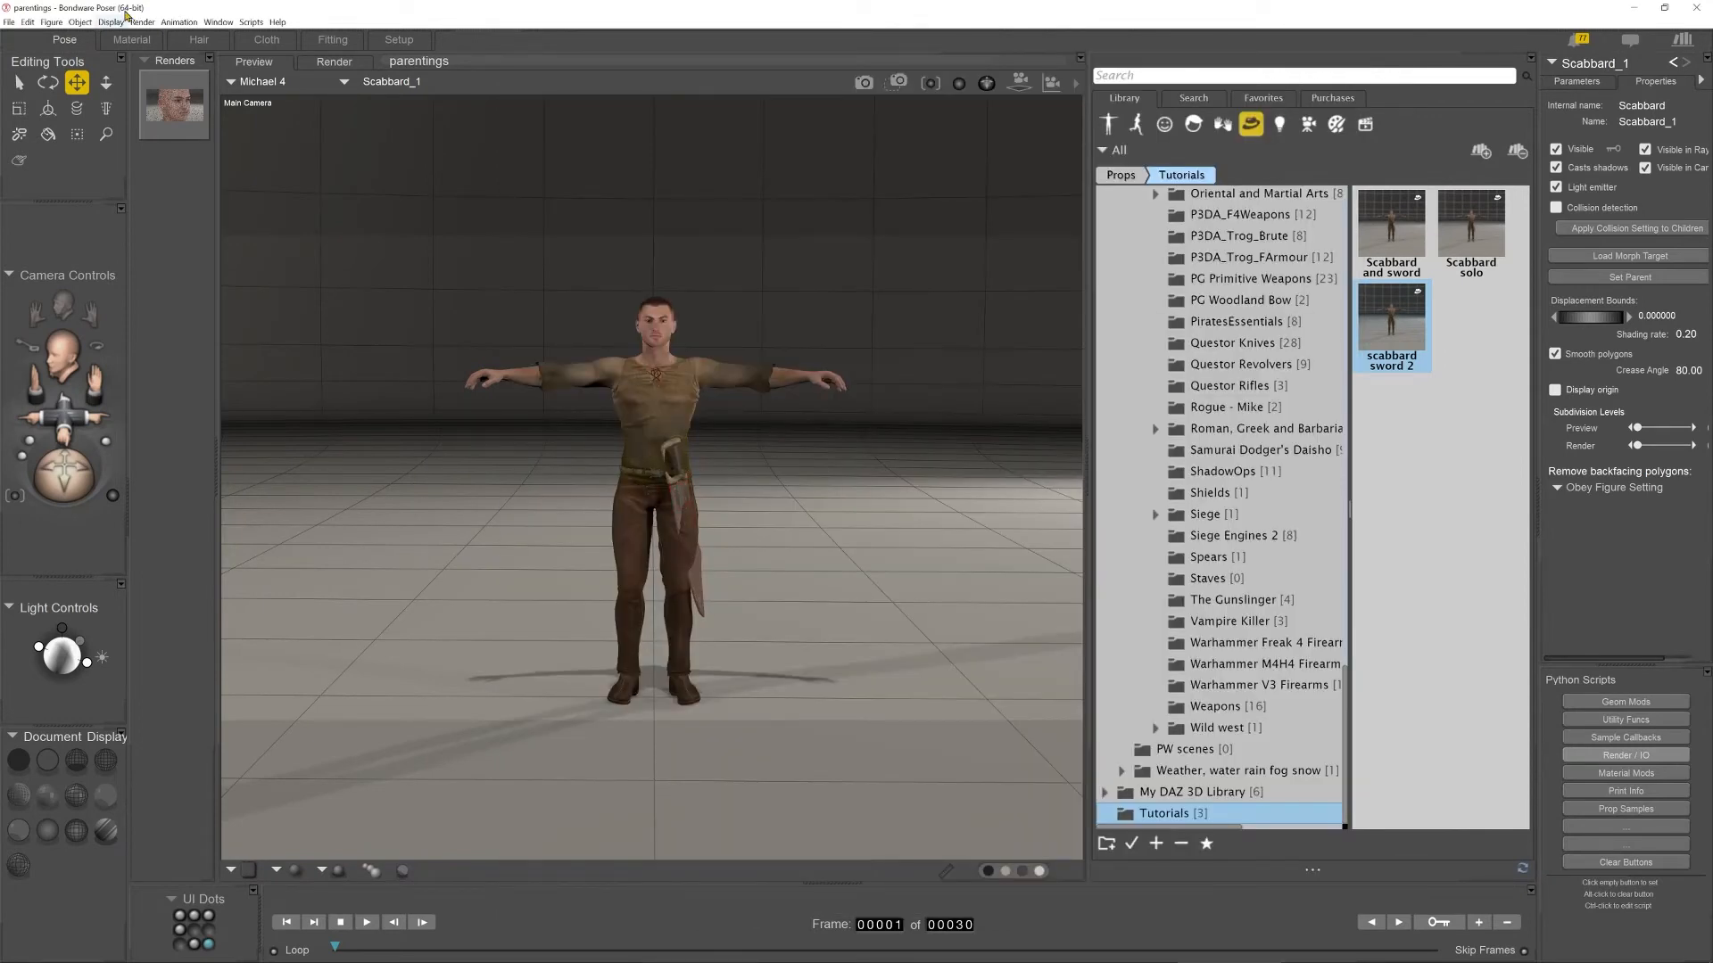
{"action": "left_click", "coordinate": [390, 82]}
{"action": "left_click", "coordinate": [573, 82]}
{"action": "key", "text": "Delete"}
{"action": "key", "text": "Return"}
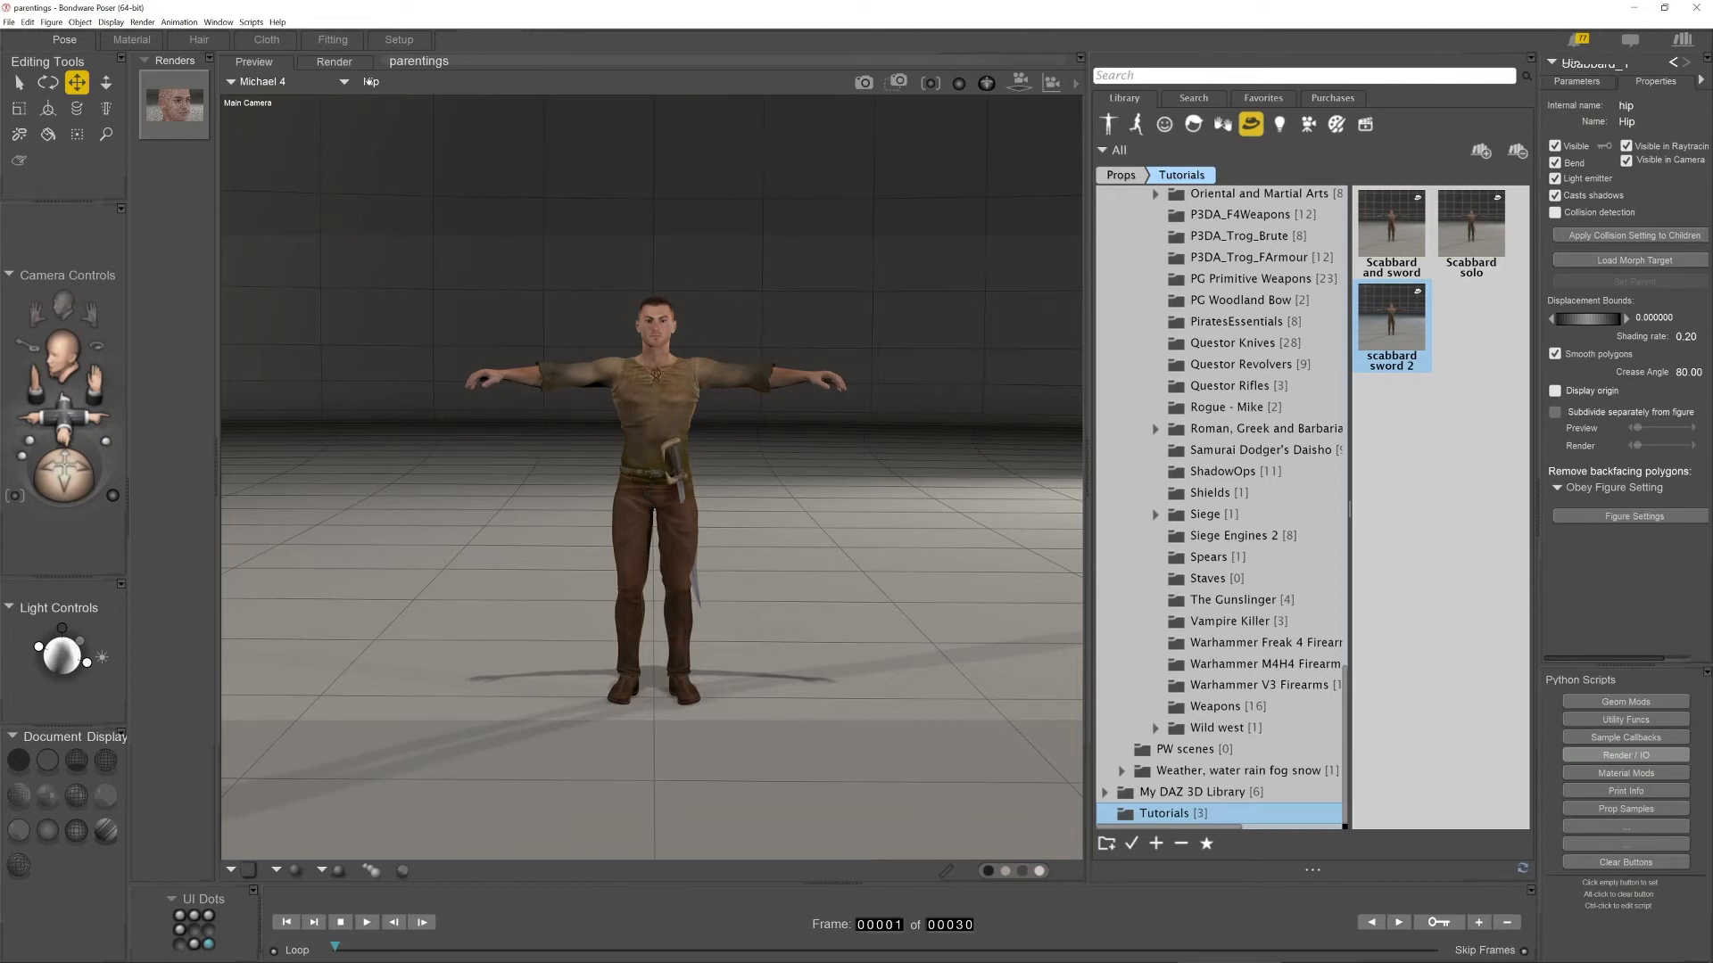
{"action": "left_click", "coordinate": [369, 81]}
{"action": "mouse_move", "coordinate": [375, 122]}
{"action": "left_click", "coordinate": [484, 130]}
{"action": "key", "text": "Delete"}
{"action": "key", "text": "Return"}
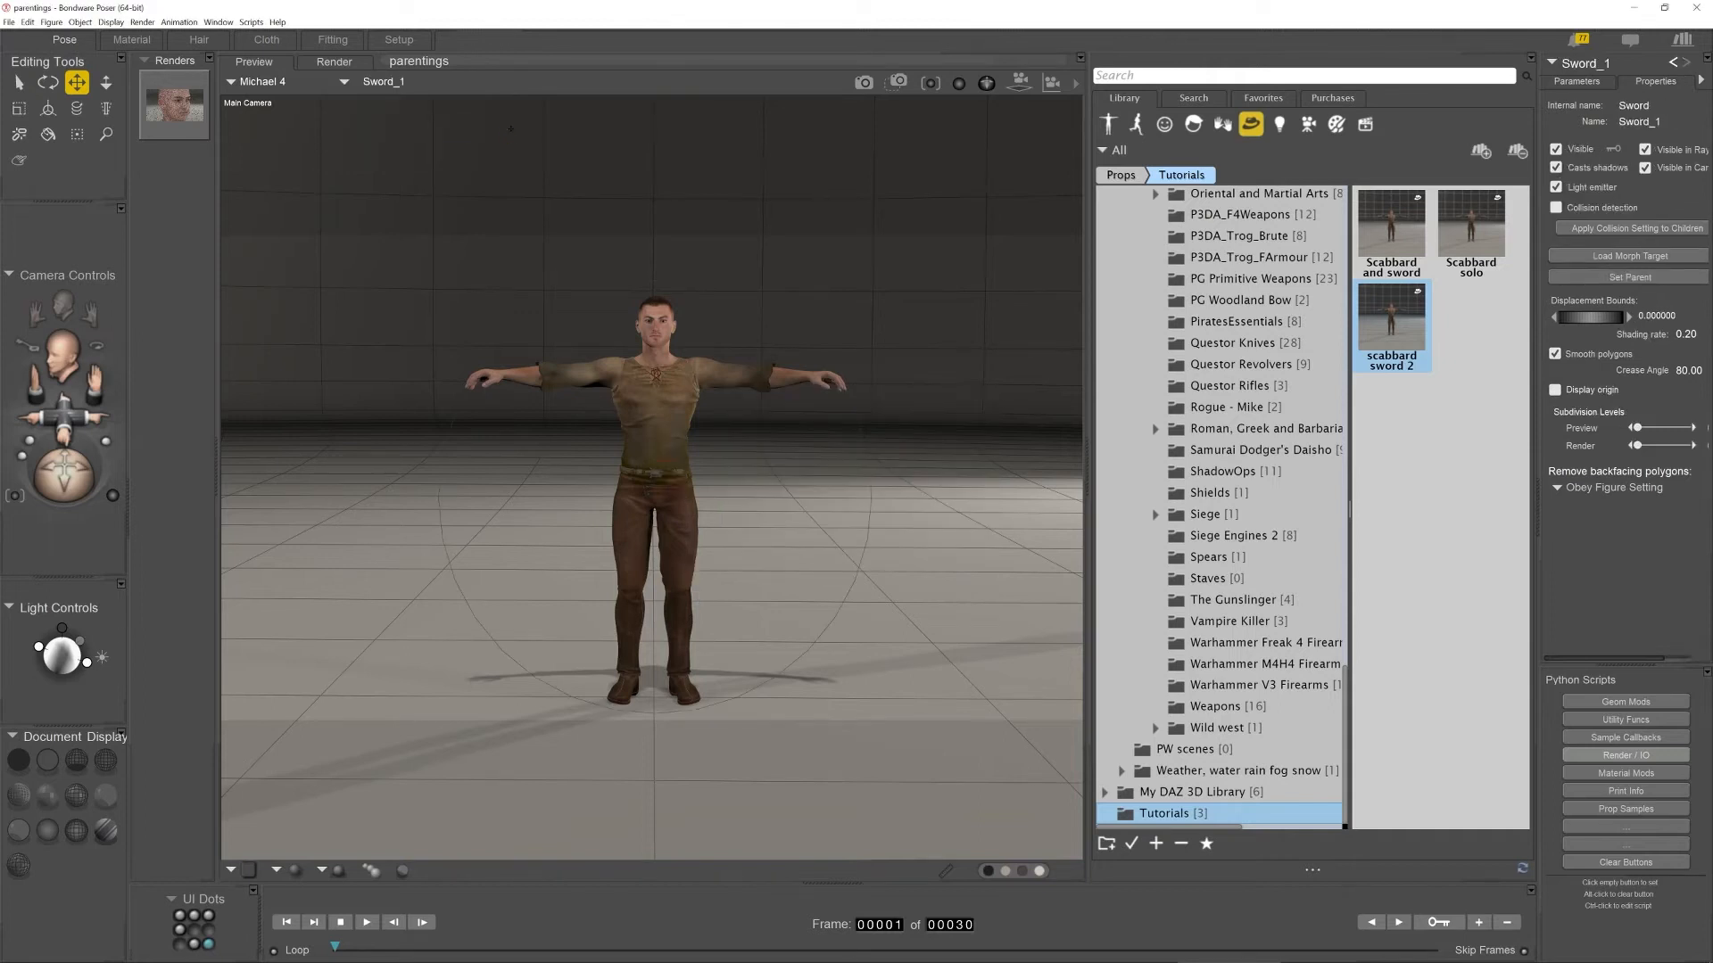
{"action": "double_click", "coordinate": [1392, 309]}
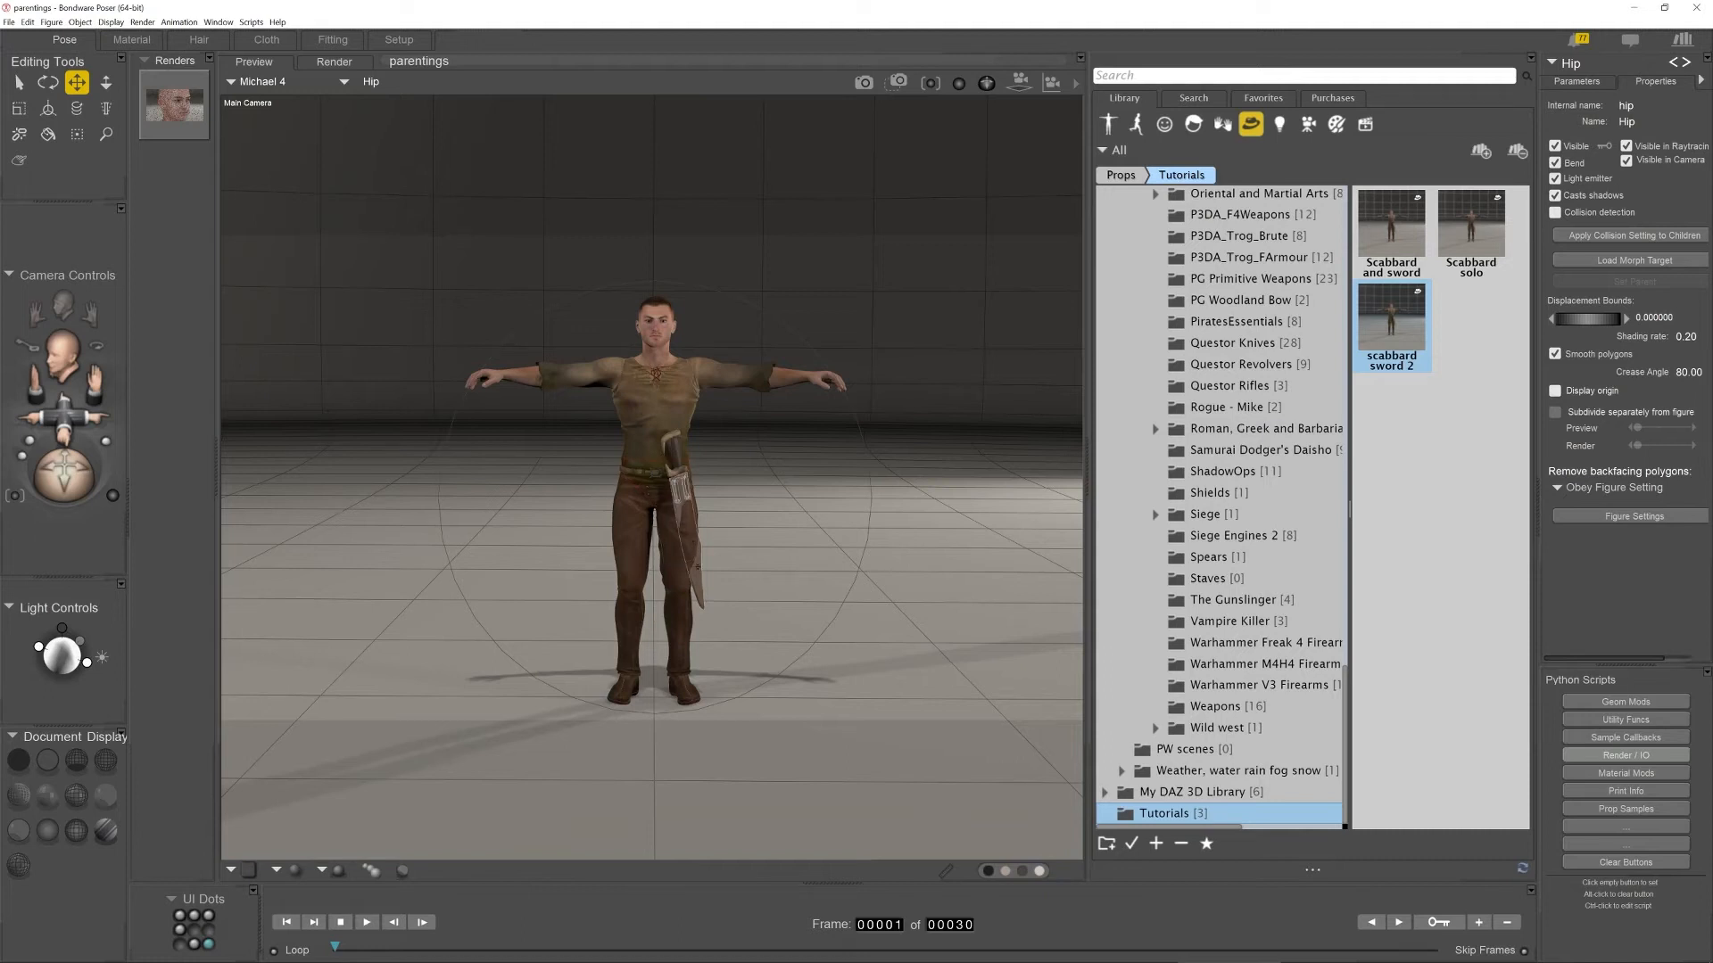
Select Scabbard_1 and shift it sideways away from the hip to an xTran of about 0.213.
{"action": "left_click", "coordinate": [682, 491]}
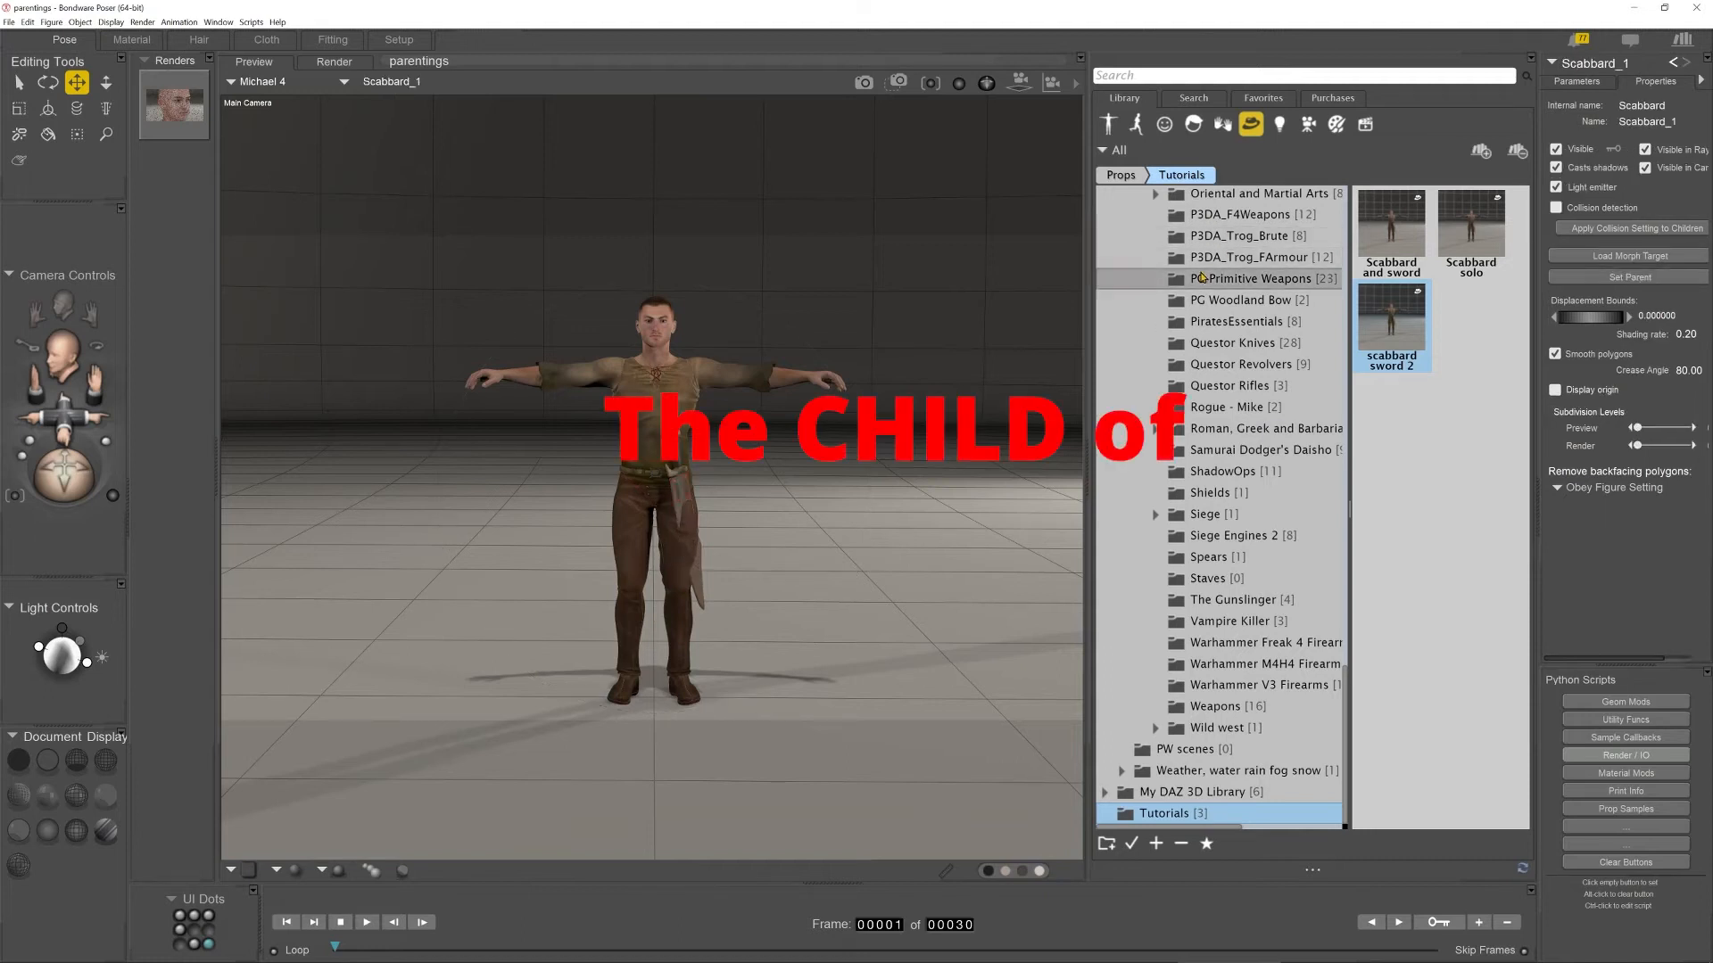
{"action": "right_click", "coordinate": [1073, 80]}
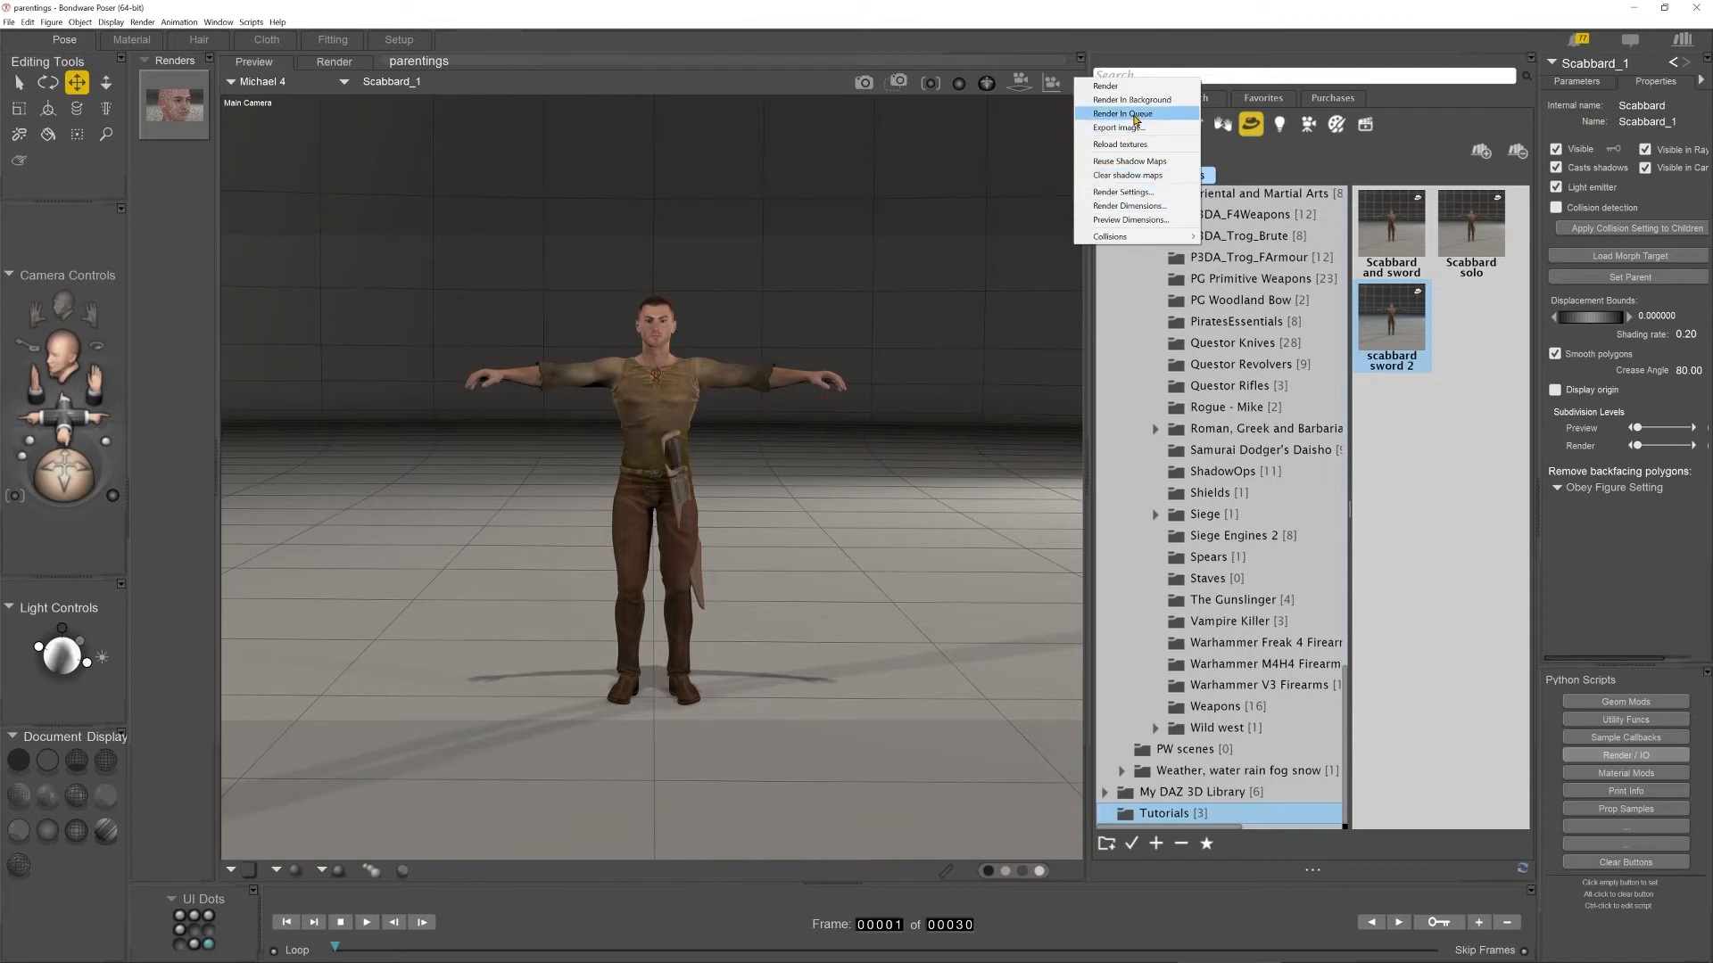
{"action": "left_click", "coordinate": [1298, 7]}
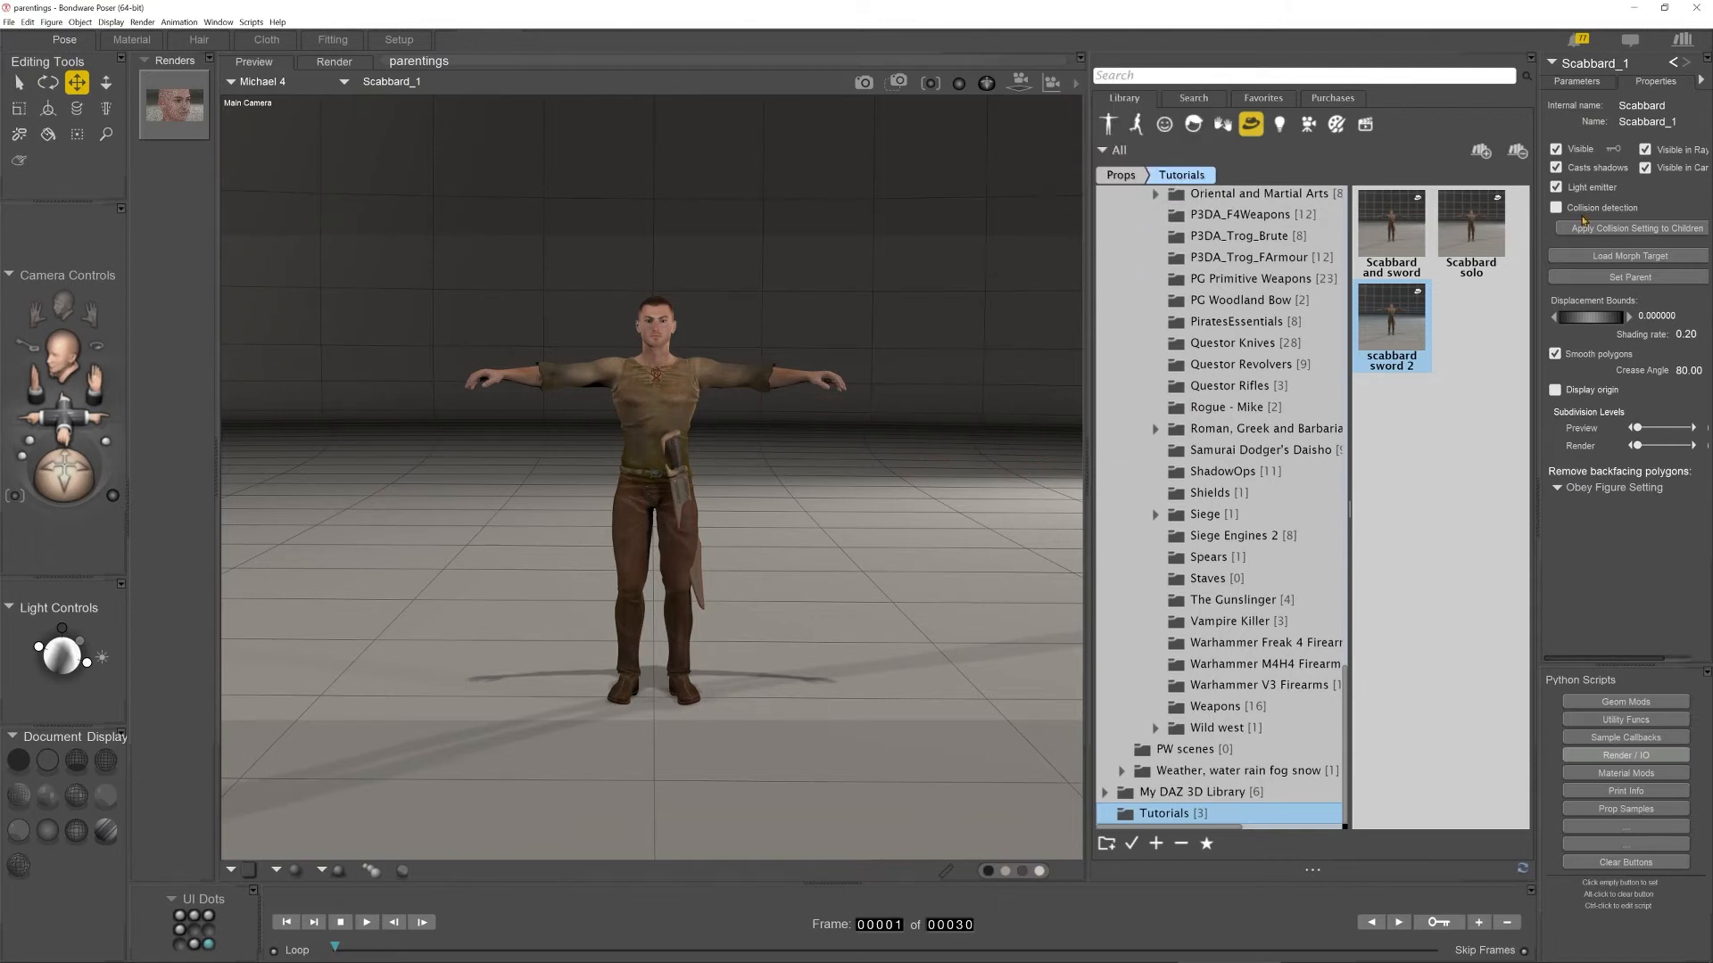
{"action": "left_click", "coordinate": [1577, 81]}
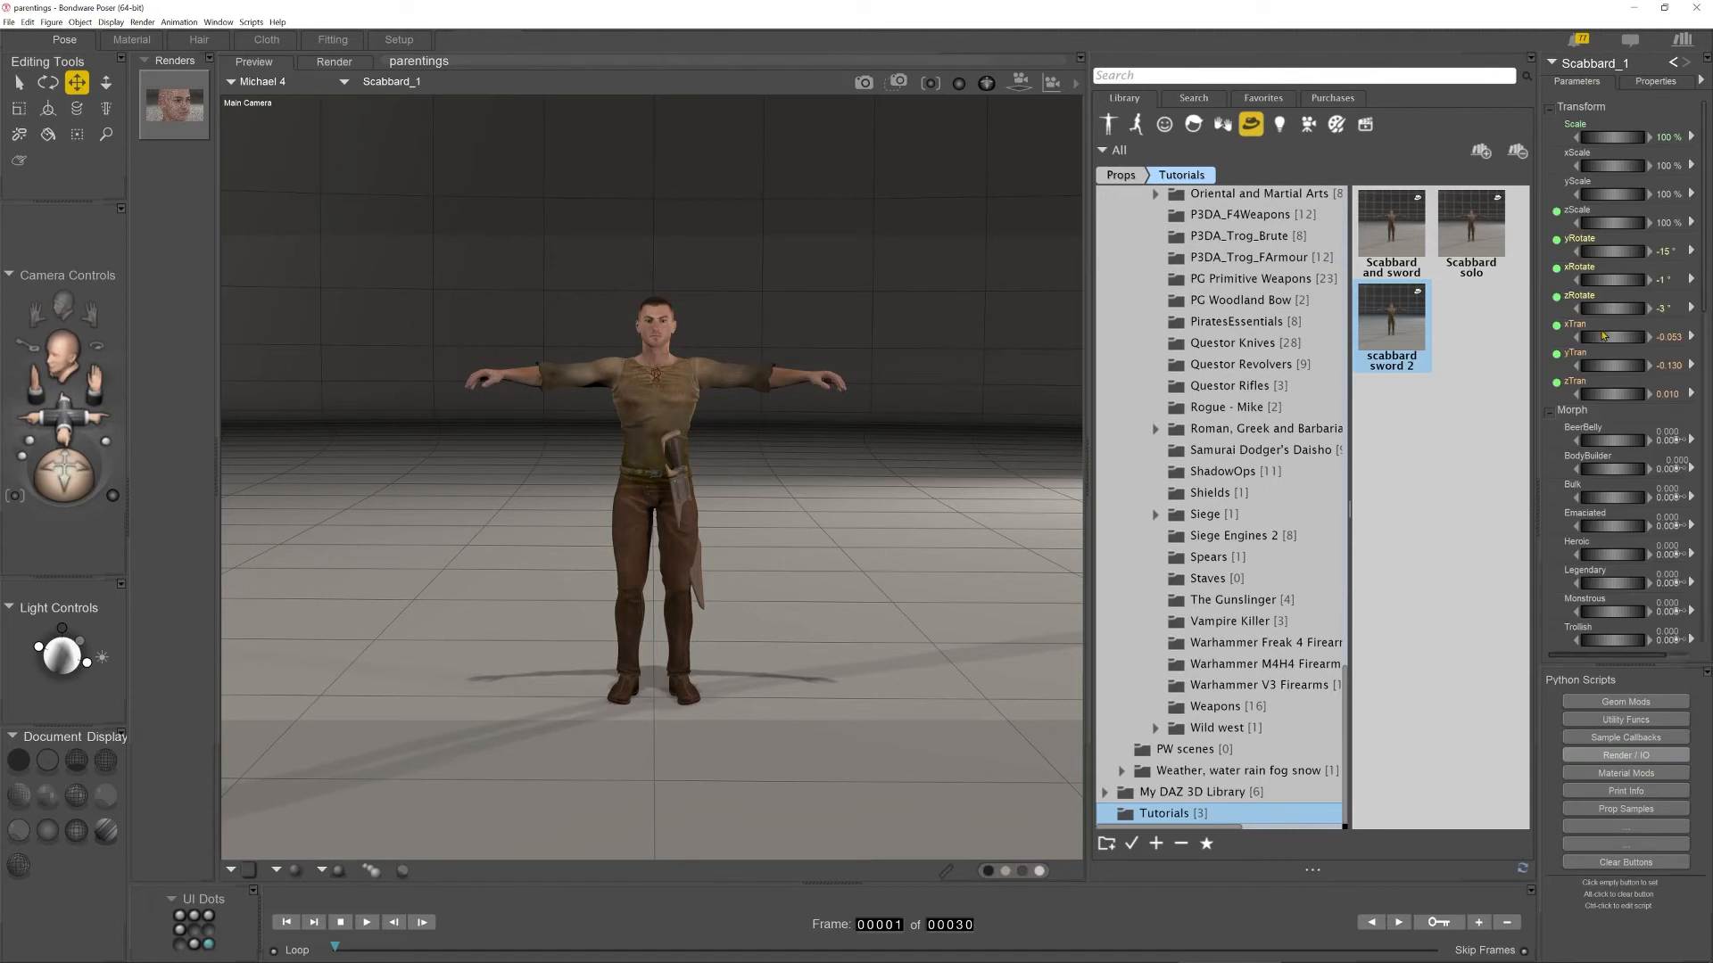
{"action": "left_click", "coordinate": [1606, 339]}
{"action": "left_click_drag", "start_coordinate": [1607, 338], "coordinate": [1633, 337]}
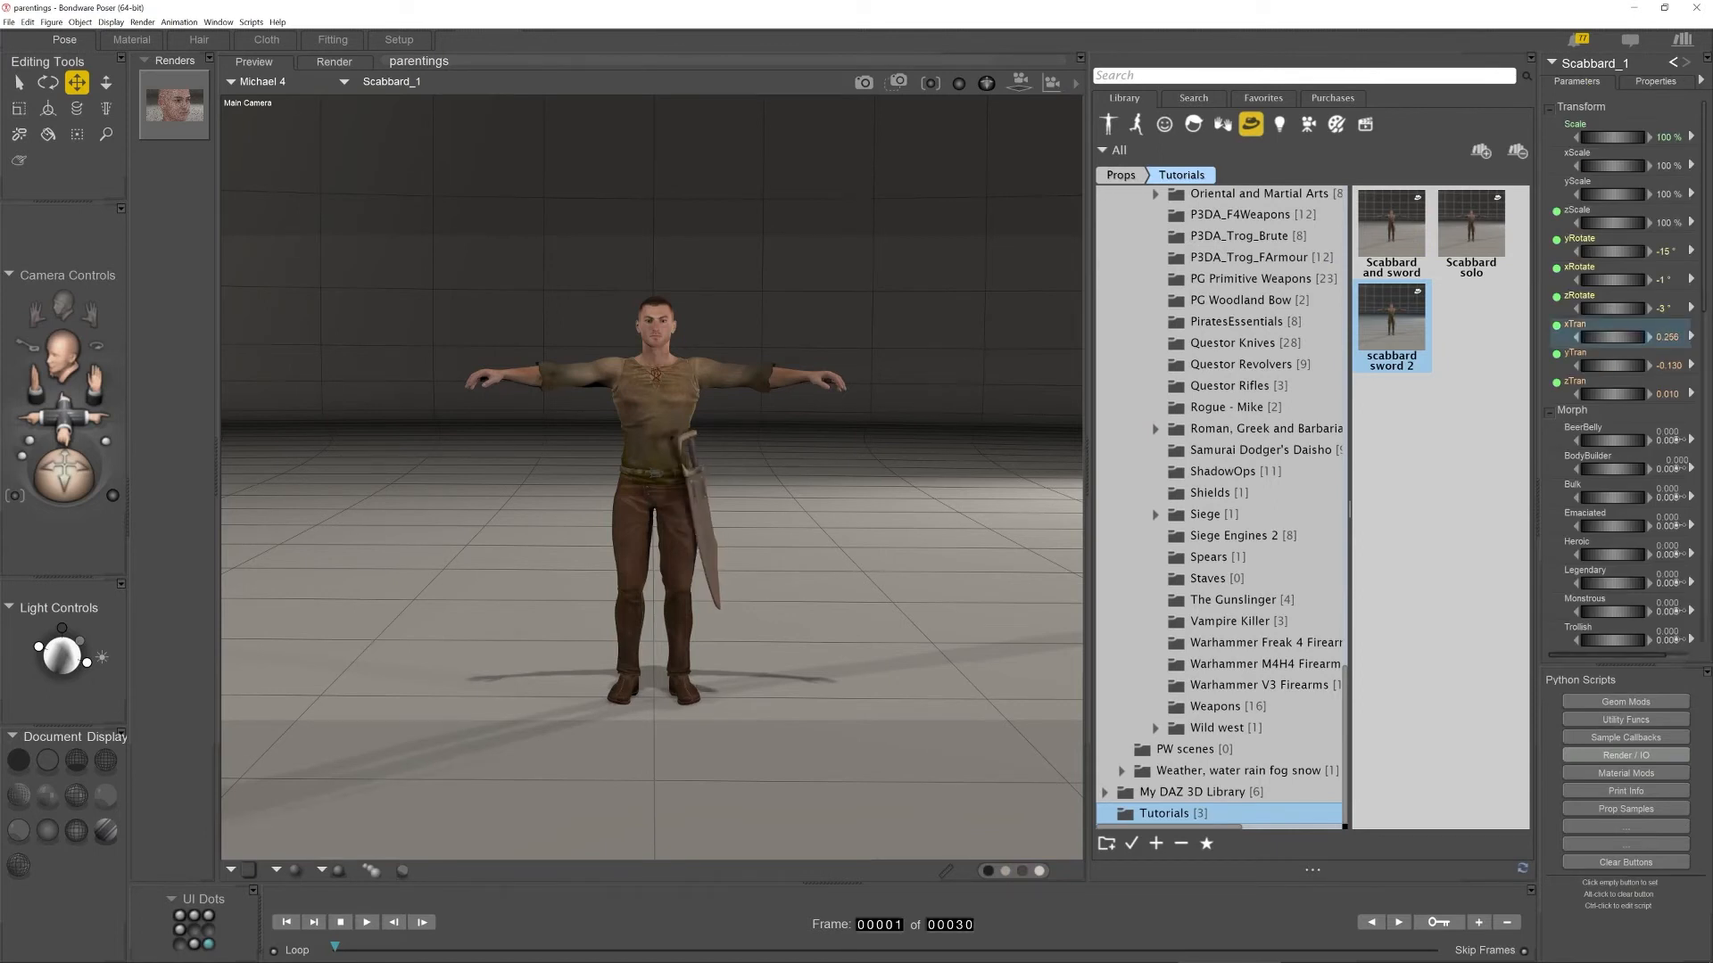
Save a subset of Scabbard_1 and Sword to the Tutorials props library under the name "Scabbard sword positioned".
{"action": "left_click", "coordinate": [1156, 844]}
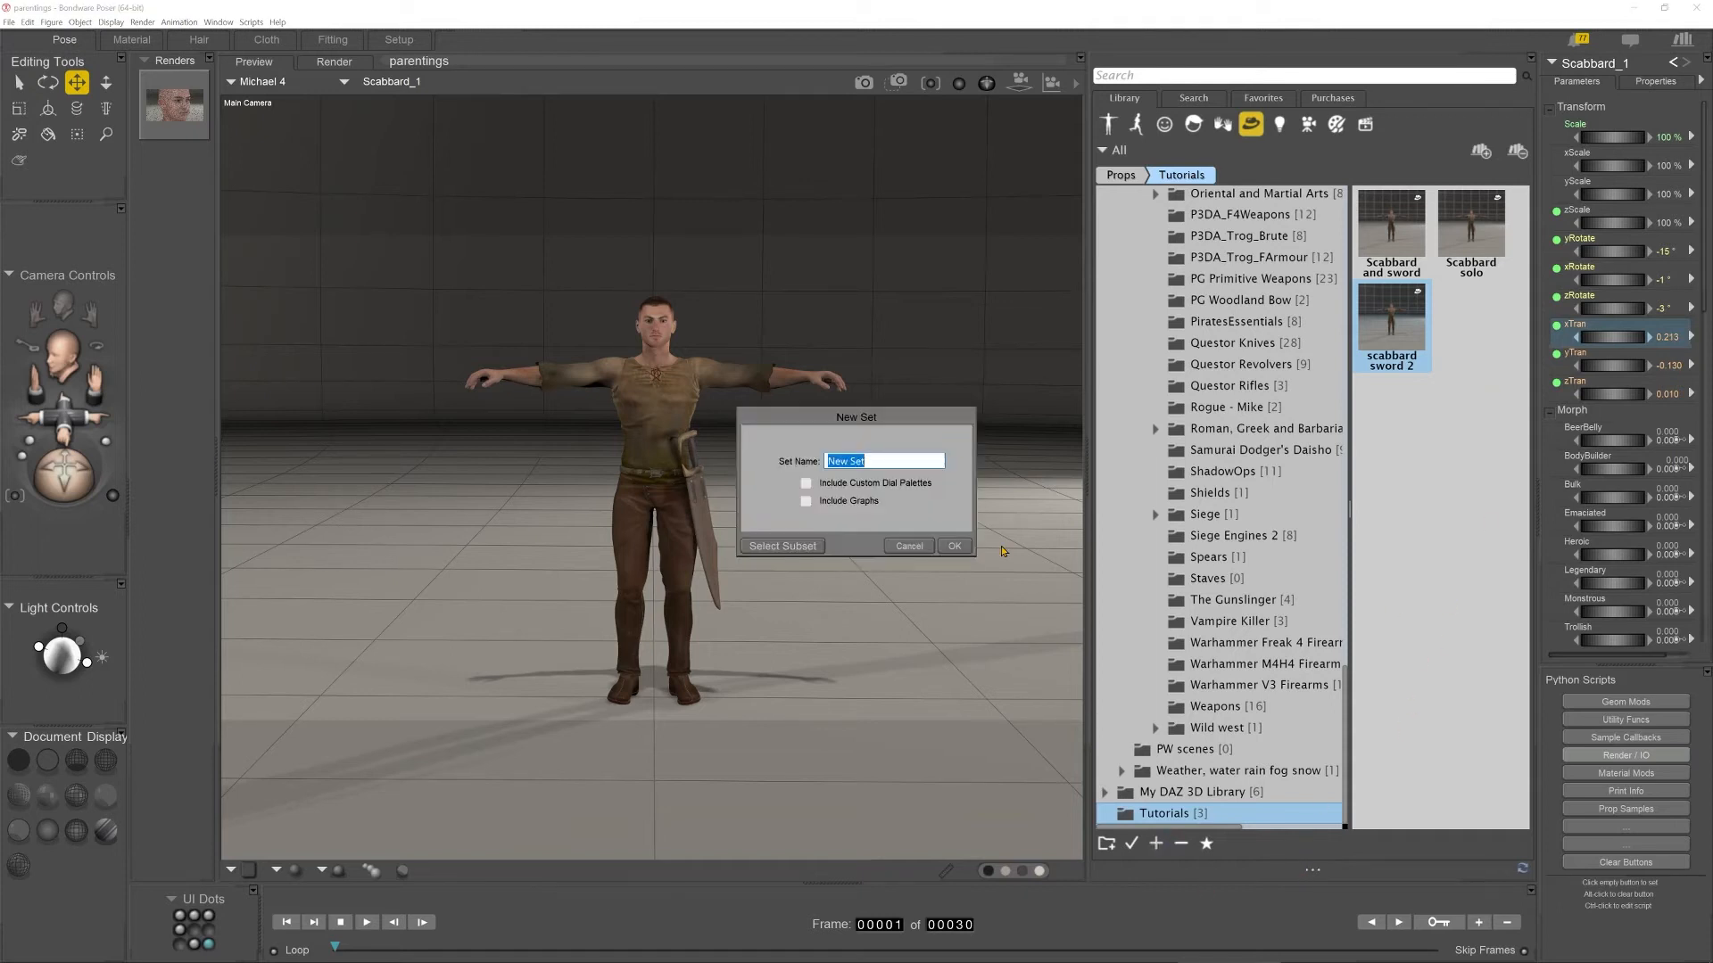
{"action": "type", "text": "Svc"}
{"action": "key", "text": "BackSpace"}
{"action": "type", "text": "cabbar"}
{"action": "type", "text": "d sword"}
{"action": "type", "text": " 3"}
{"action": "type", "text": "osition"}
{"action": "type", "text": "ed"}
{"action": "left_click", "coordinate": [782, 546]}
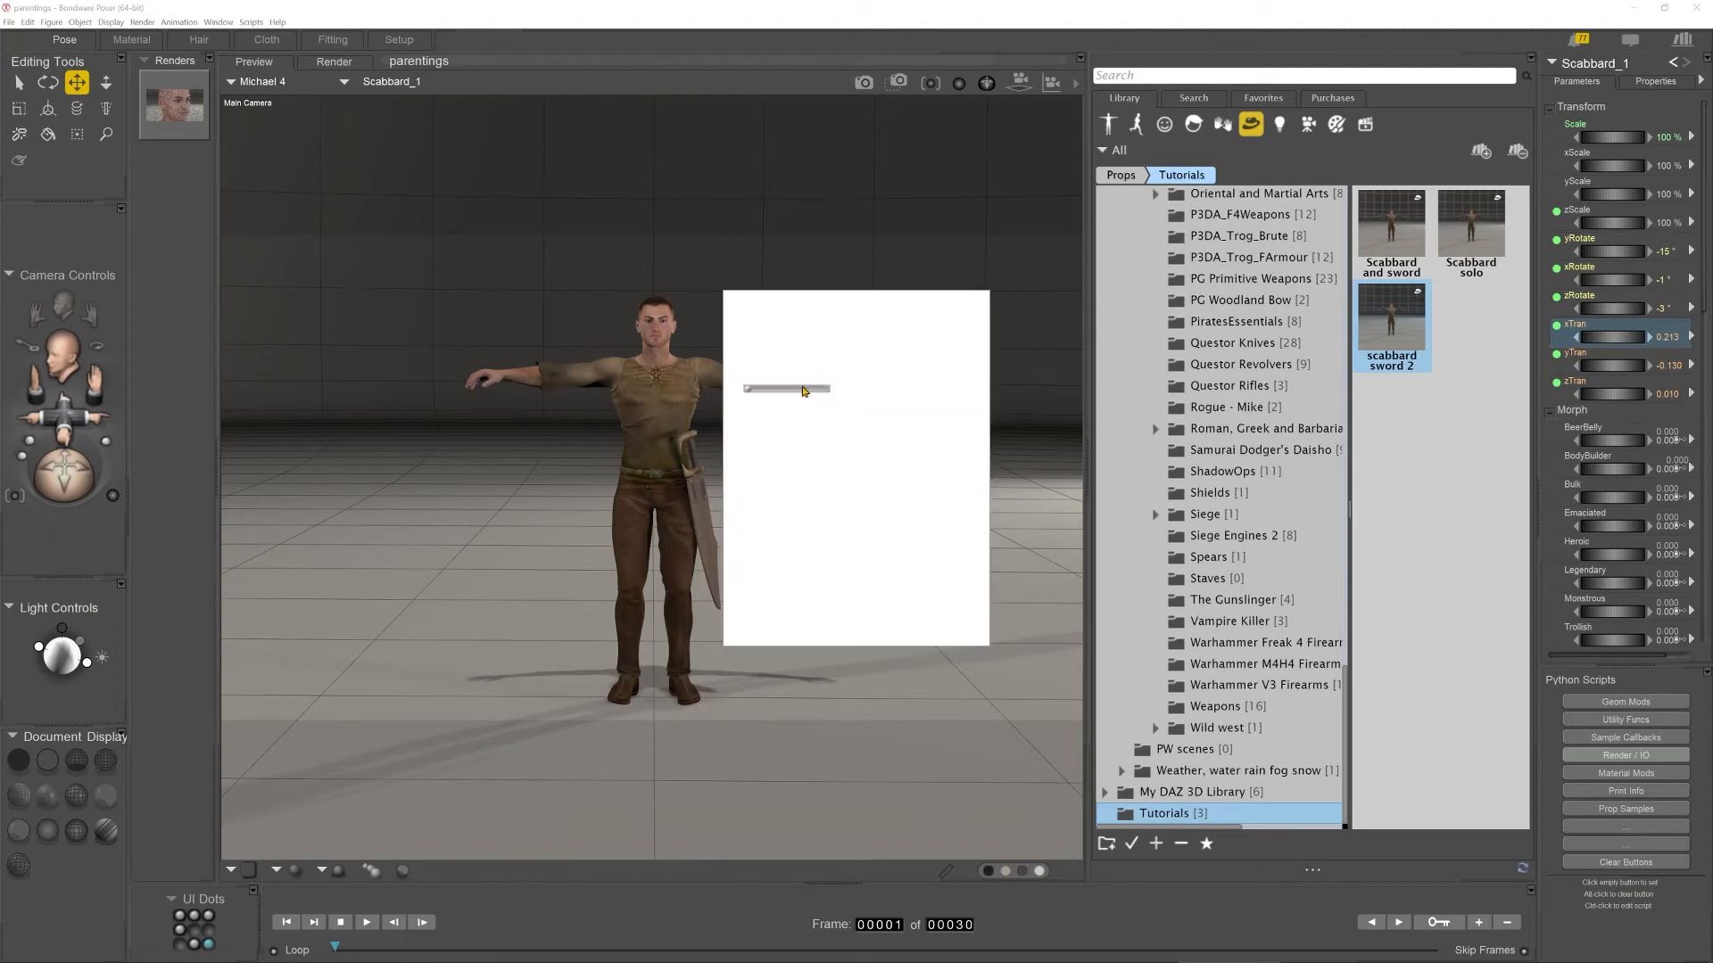
{"action": "left_click", "coordinate": [805, 462]}
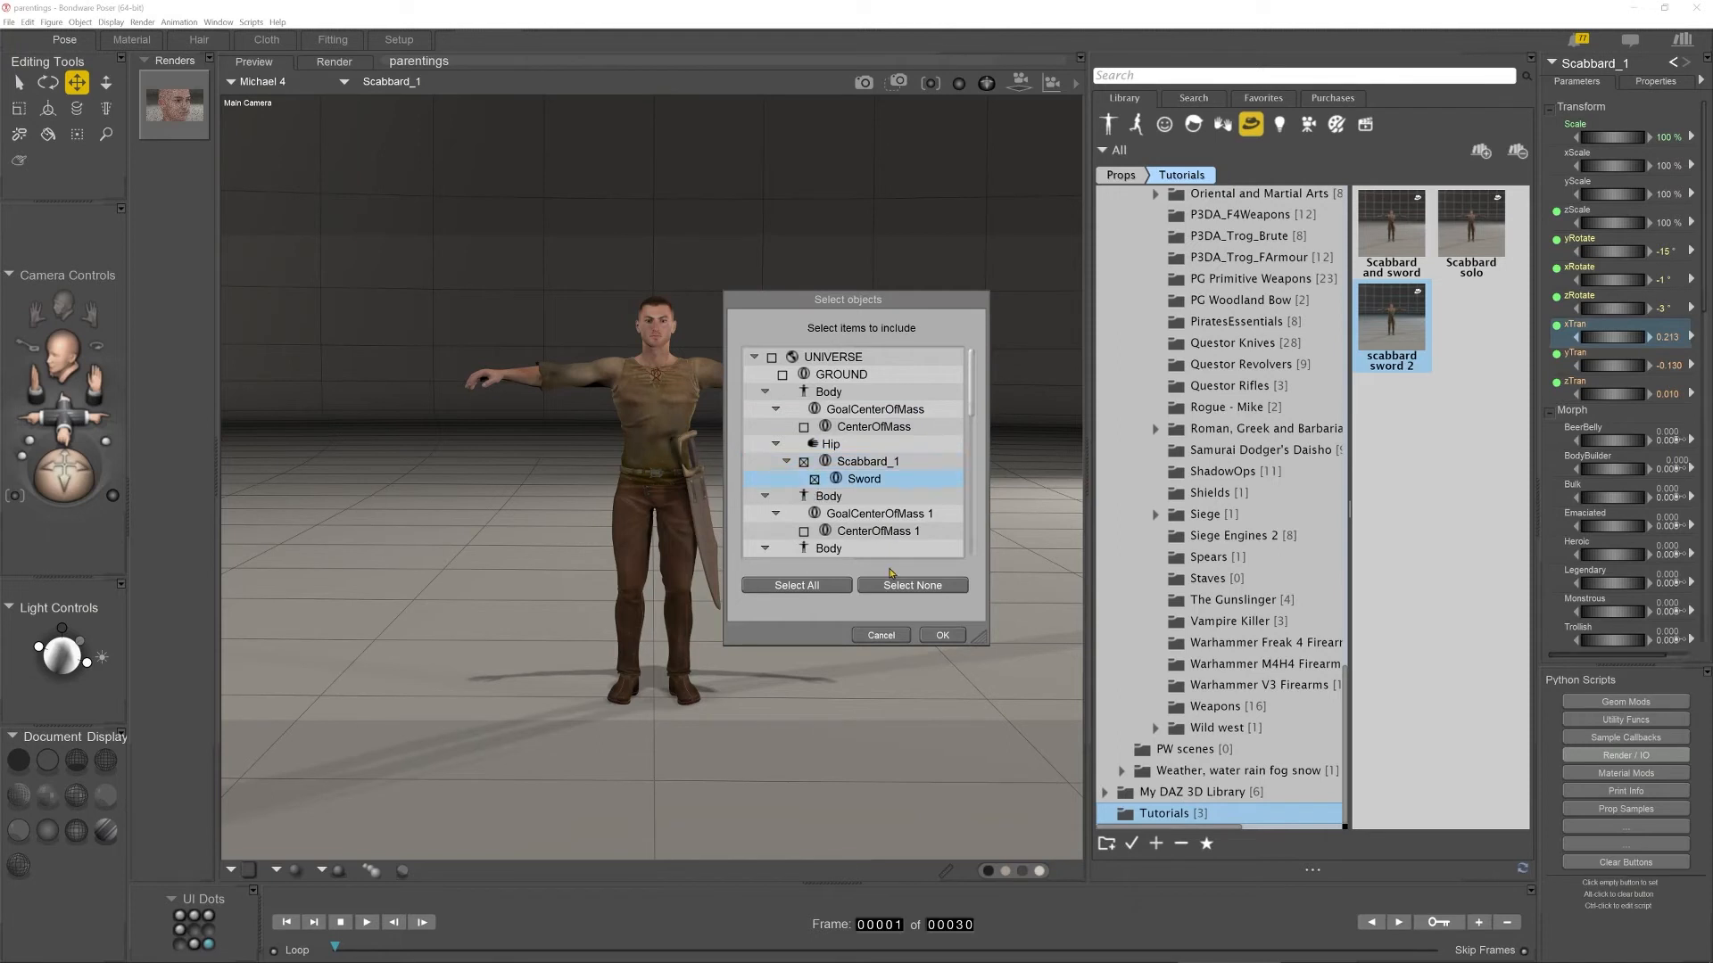
{"action": "left_click", "coordinate": [942, 635]}
{"action": "left_click", "coordinate": [949, 546]}
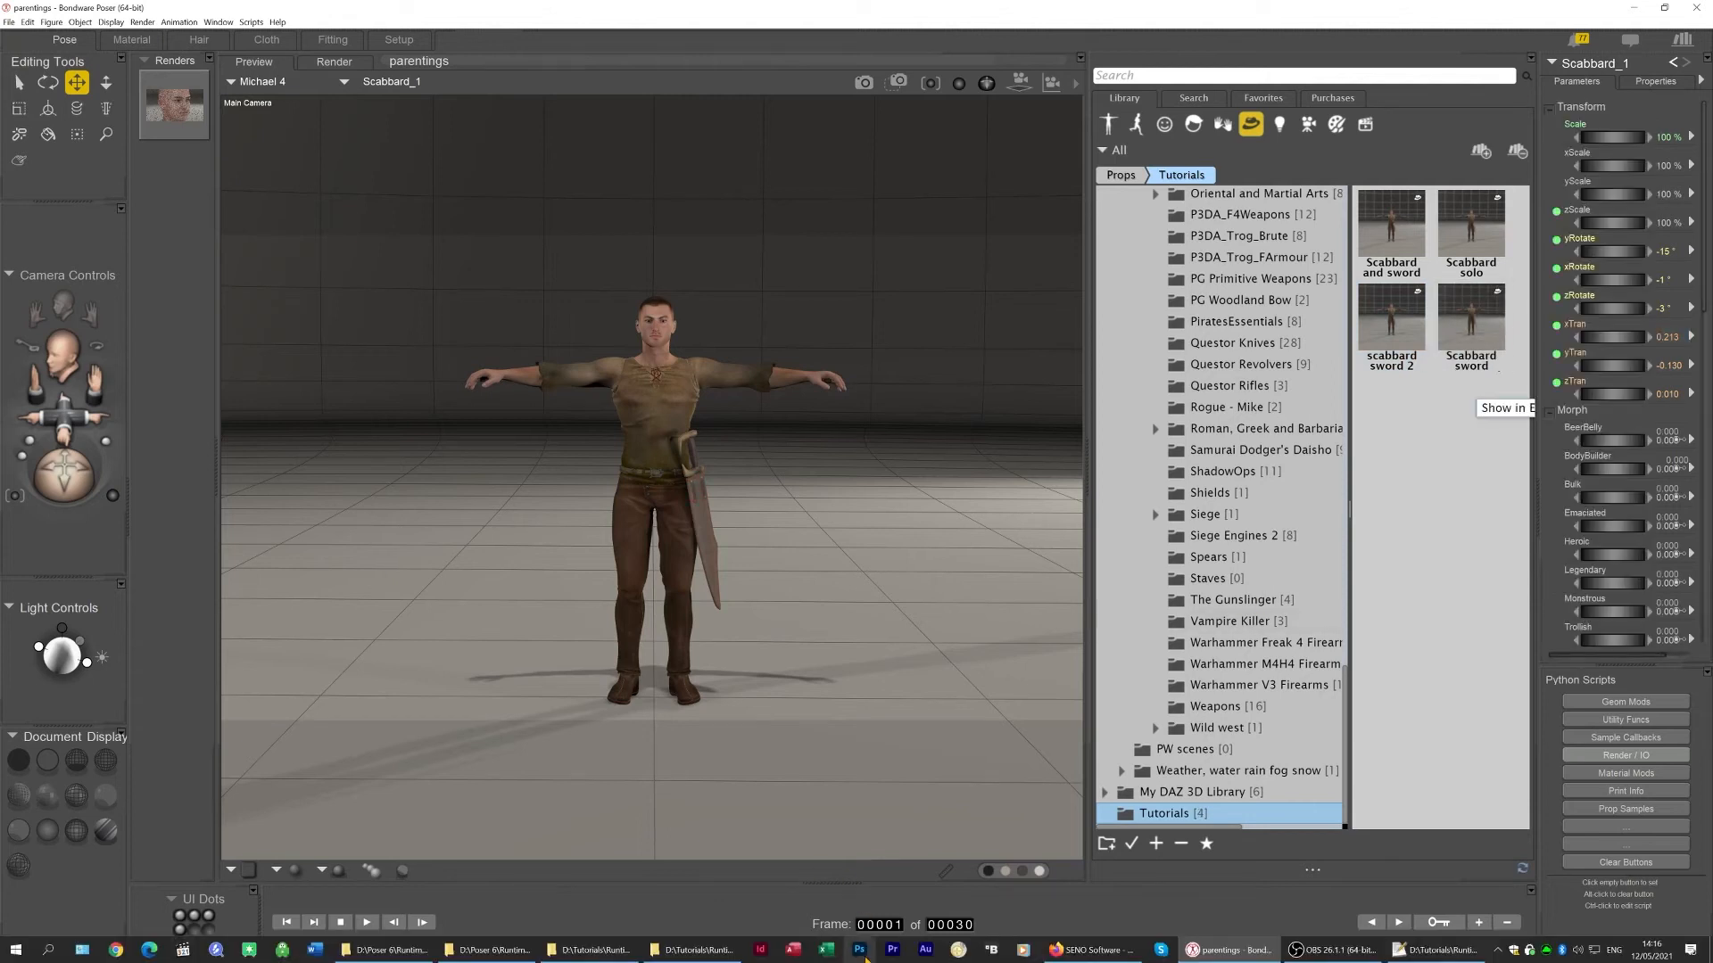
Switch to the Tutorials Props folder in File Explorer and open Scabbard sword positioned.pp2 in Notepad++.
{"action": "left_click", "coordinate": [1503, 408]}
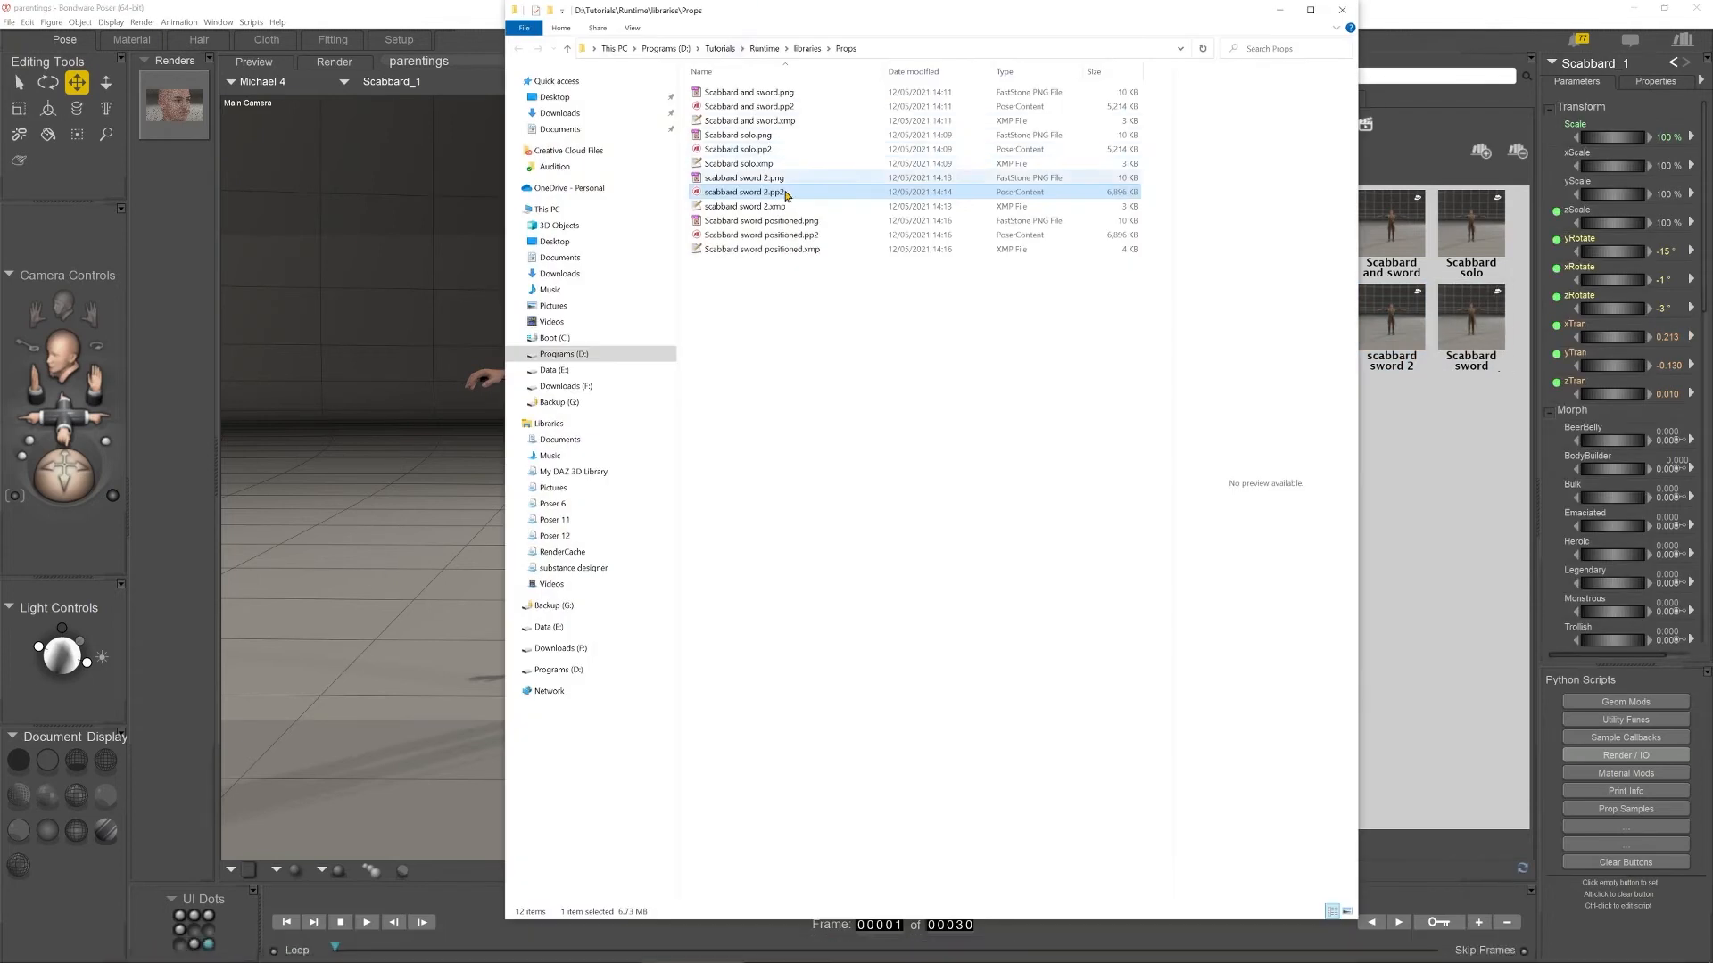
{"action": "right_click", "coordinate": [801, 236]}
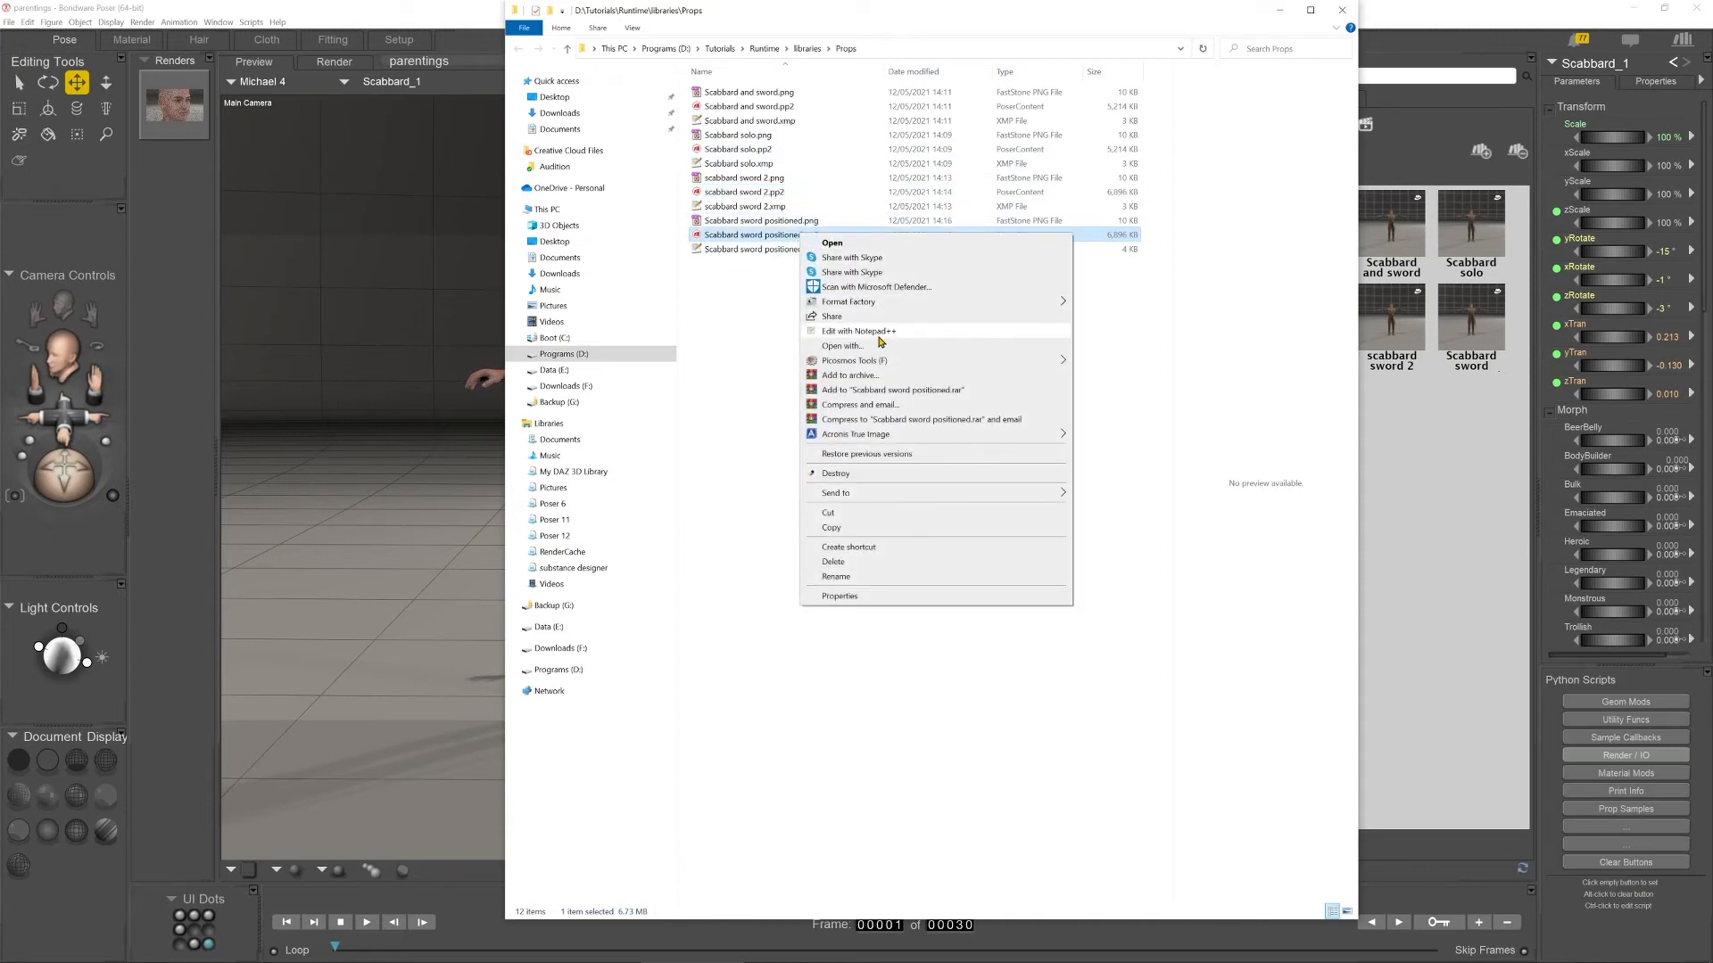
{"action": "left_click", "coordinate": [881, 332]}
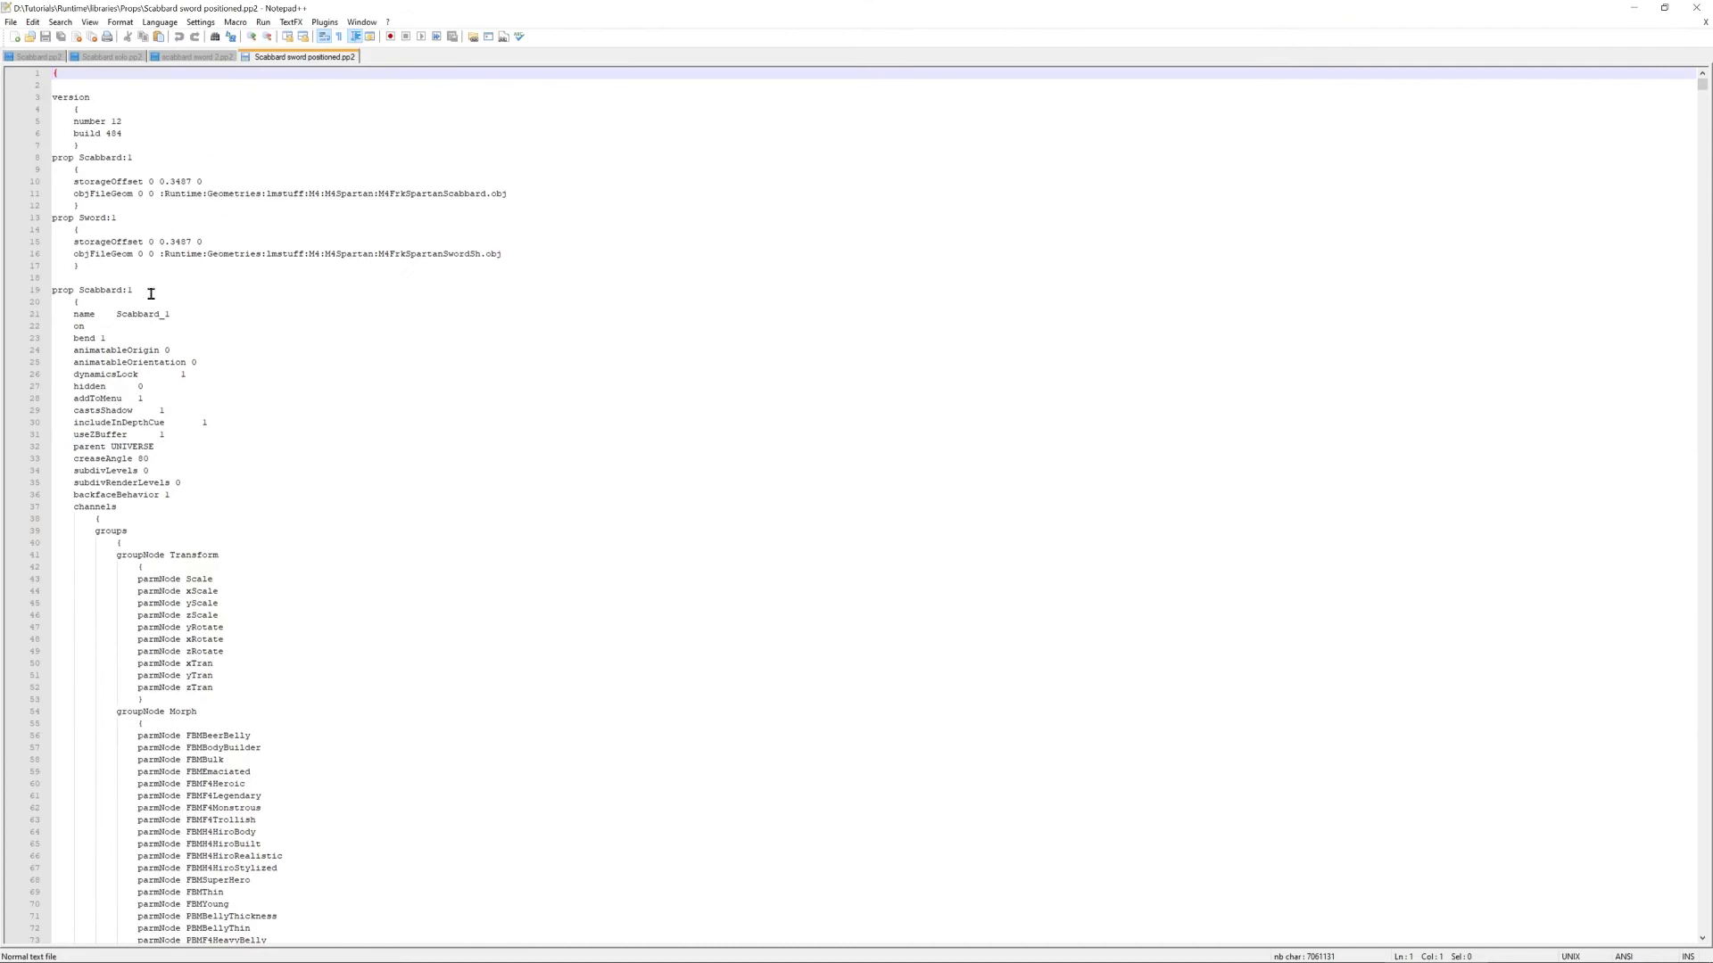
Find "parent" in Scabbard sword positioned.pp2, change the scabbard's line to "smartparent hip:1" and save the file.
{"action": "key", "text": "ctrl+f"}
{"action": "key", "text": "Return"}
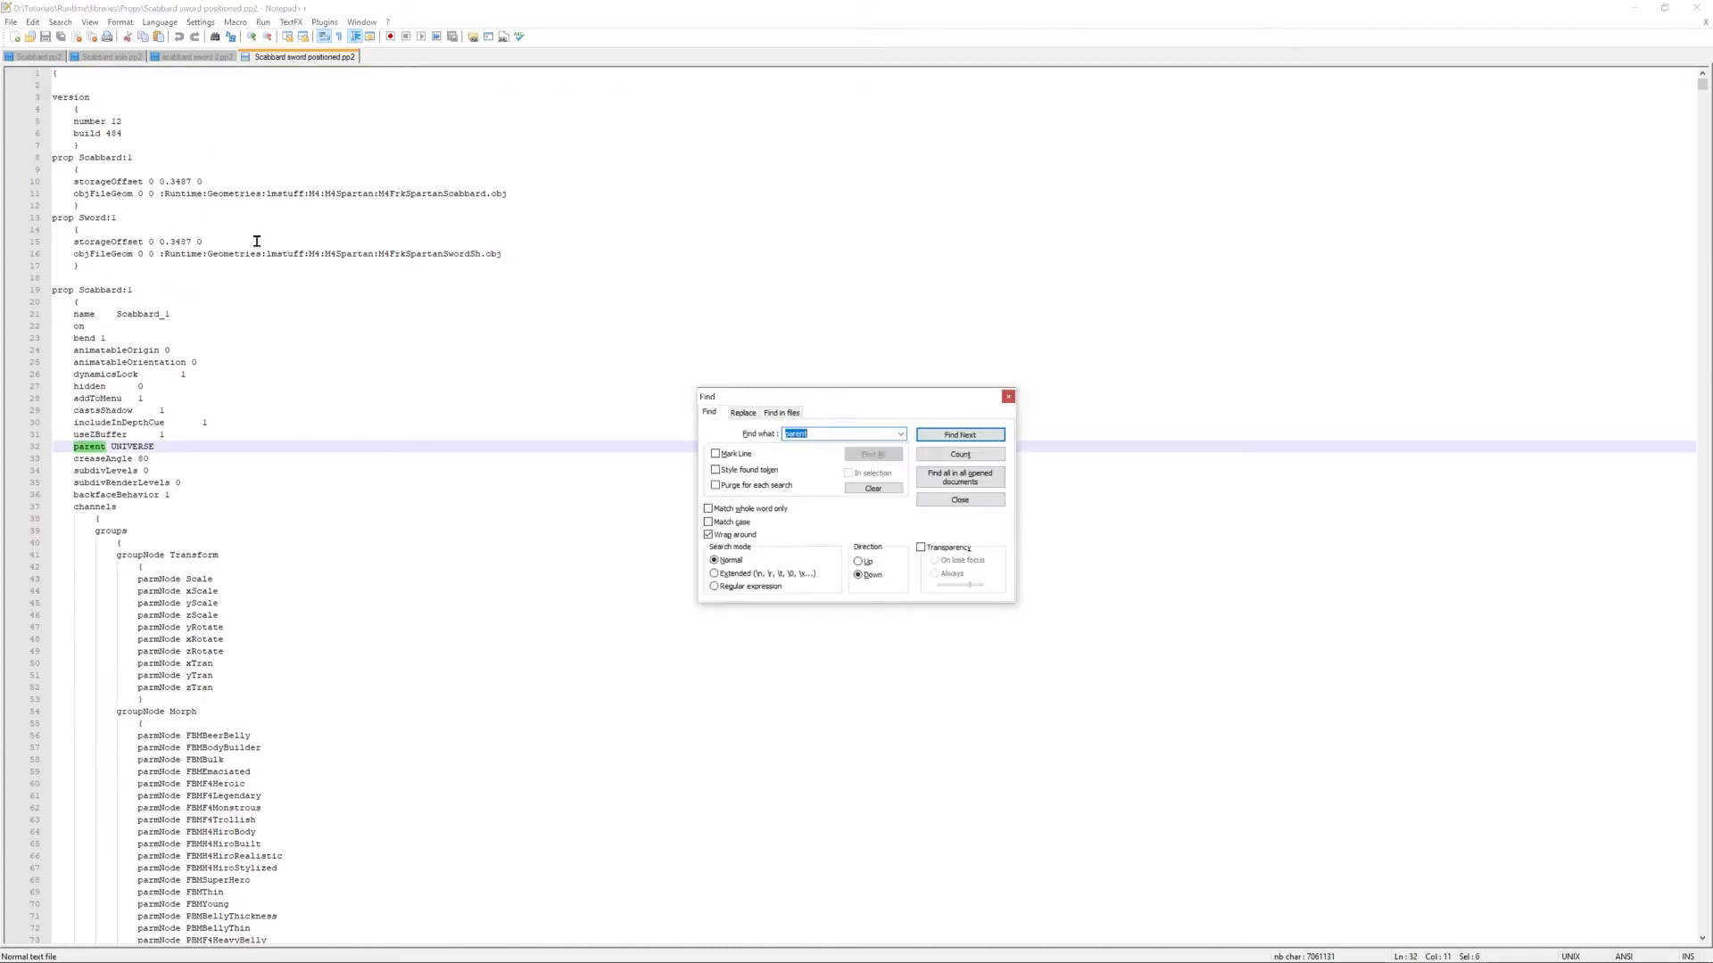
{"action": "left_click", "coordinate": [129, 449]}
{"action": "double_click", "coordinate": [130, 448]}
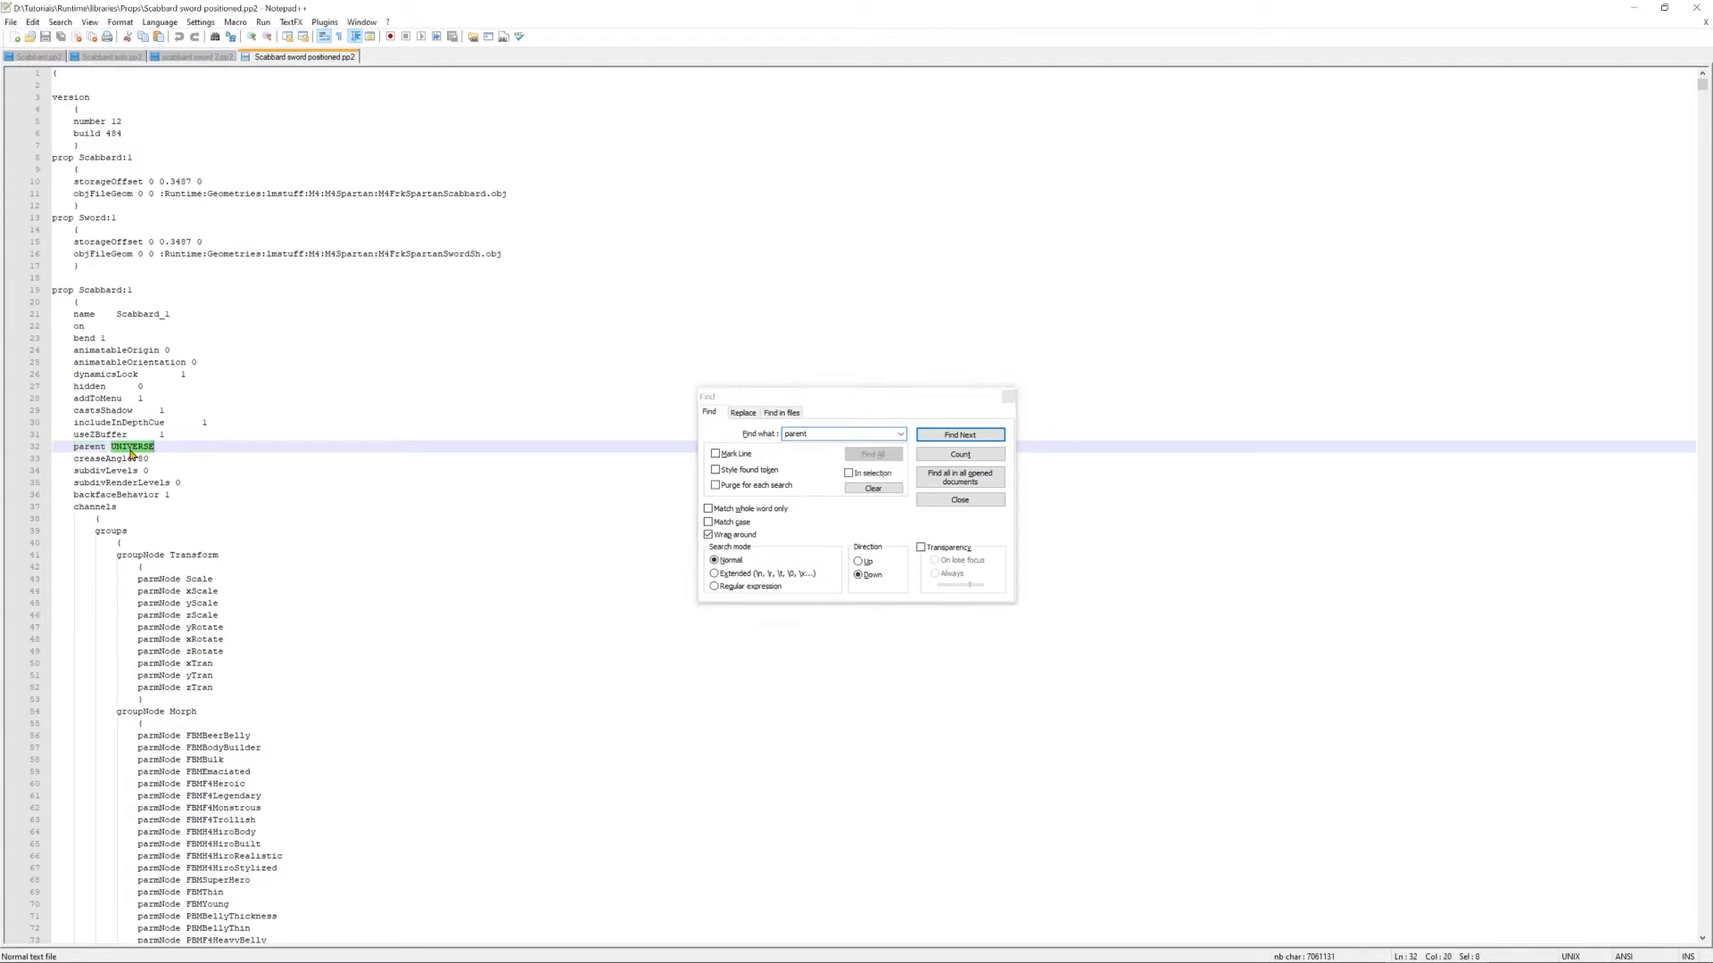
{"action": "type", "text": "h"}
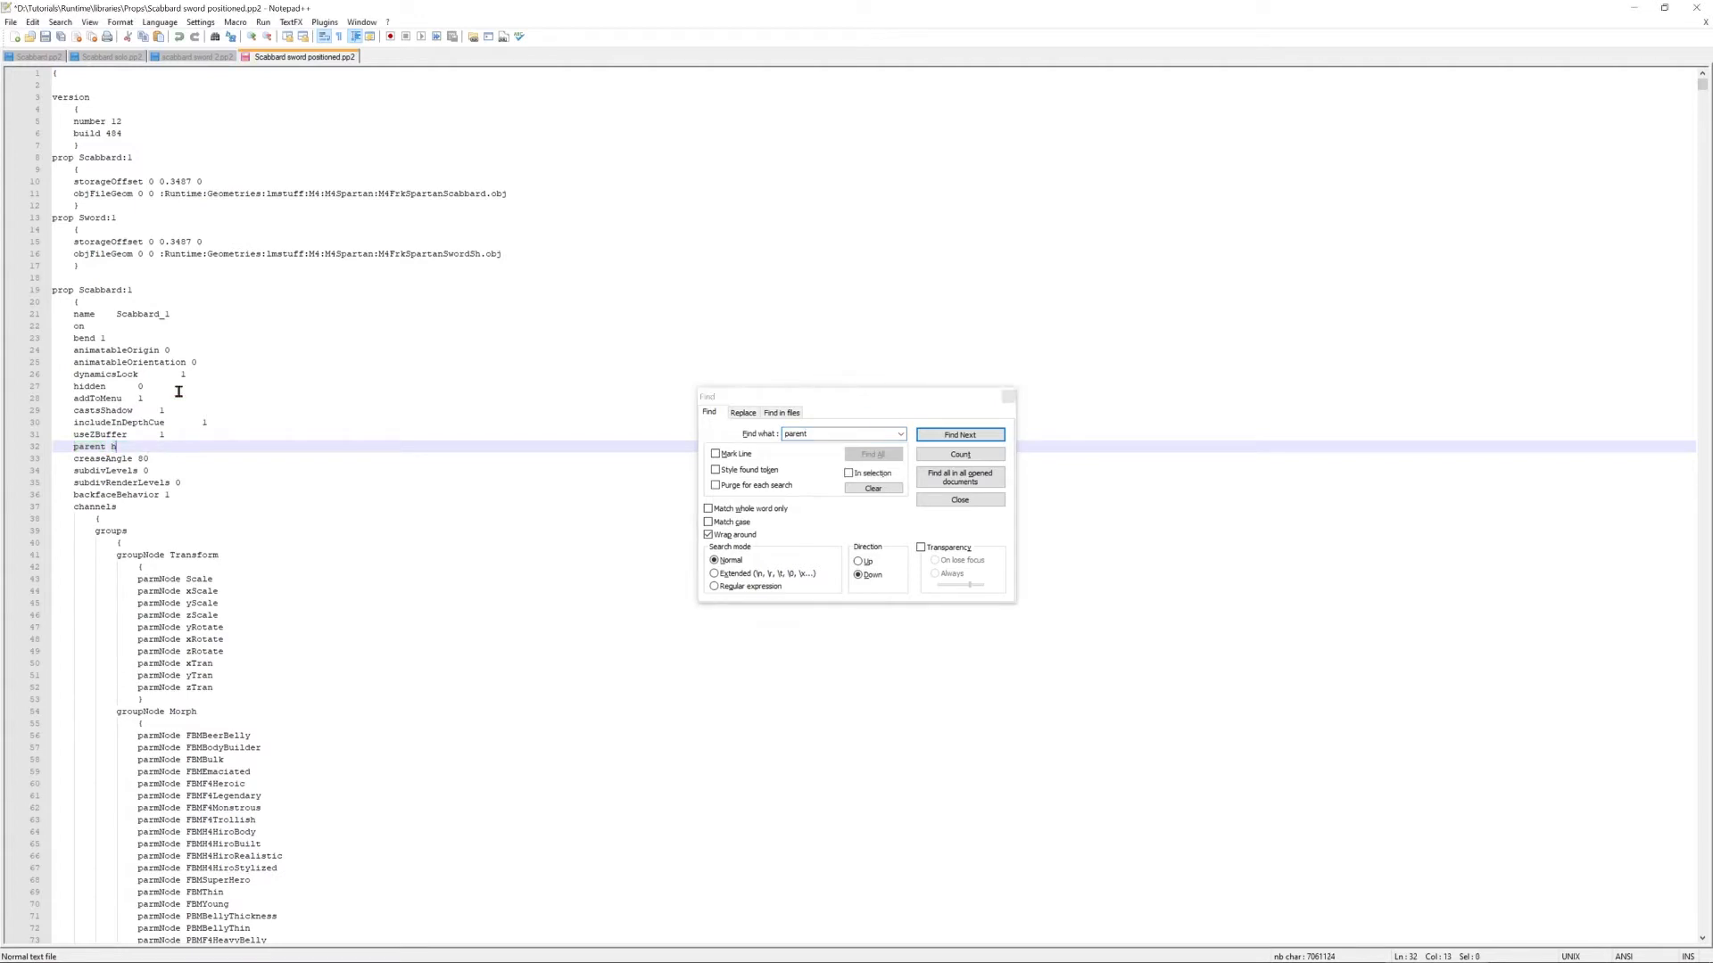
{"action": "type", "text": "ip:1"}
{"action": "key", "text": "Left"}
{"action": "key", "text": "Left"}
{"action": "key", "text": "Left"}
{"action": "type", "text": "smart_"}
{"action": "key", "text": "BackSpace"}
{"action": "left_click", "coordinate": [762, 173]}
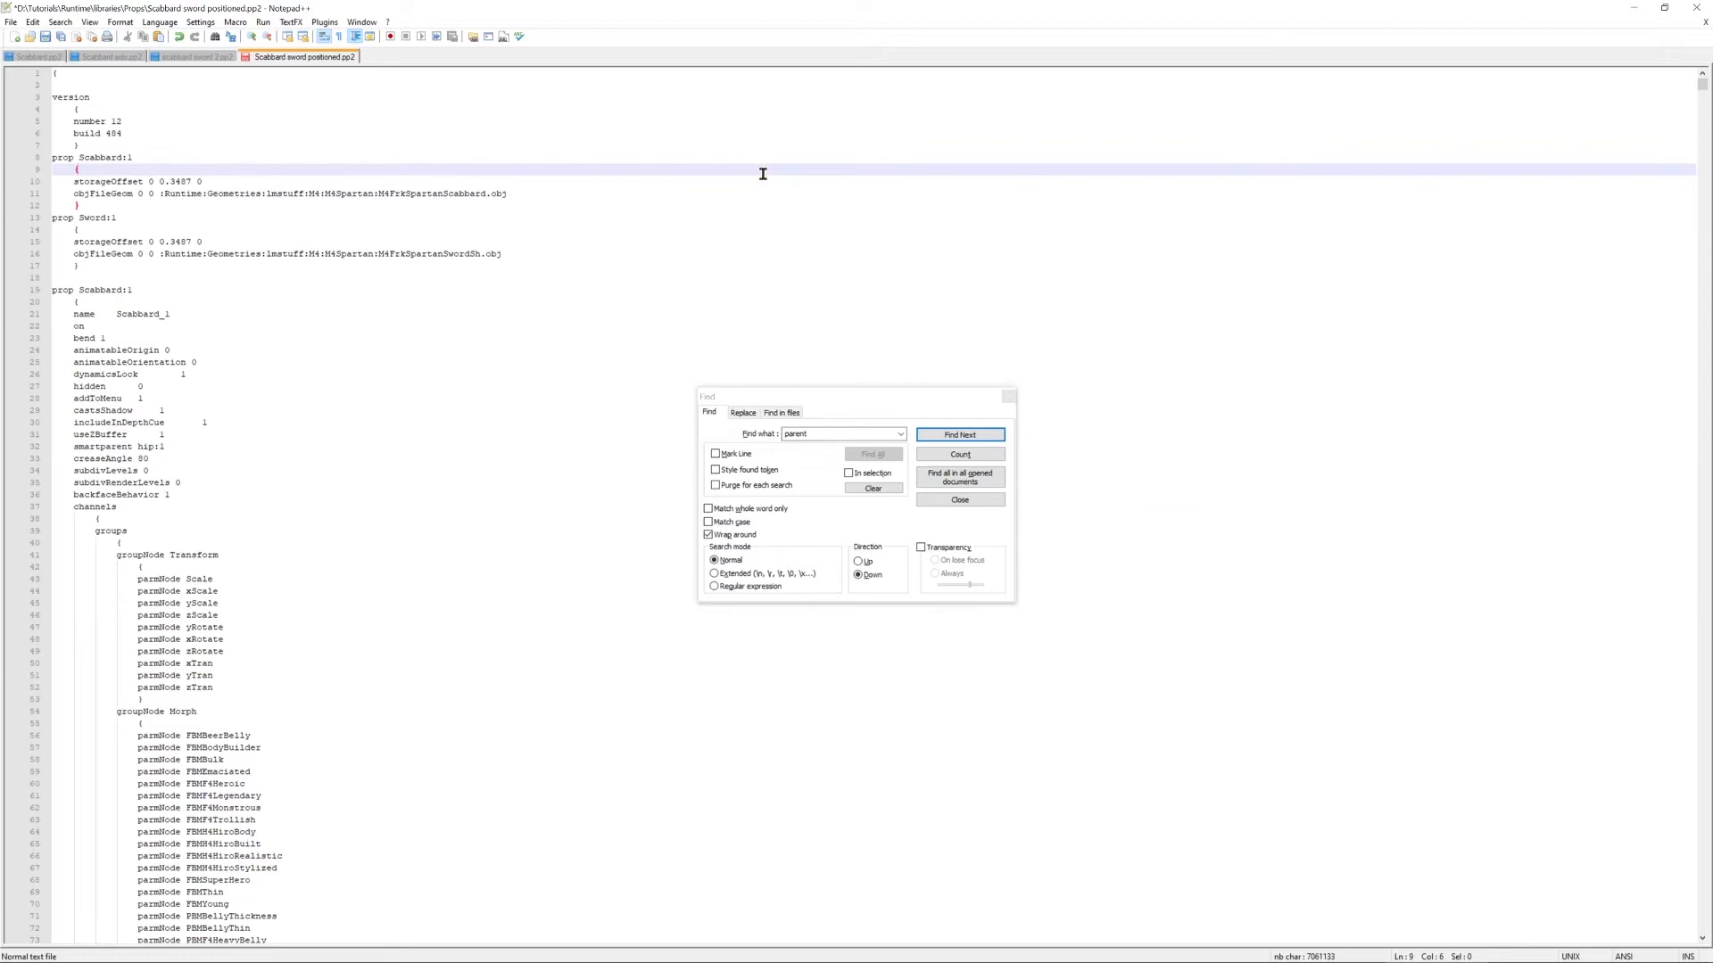
{"action": "key", "text": "ctrl+s"}
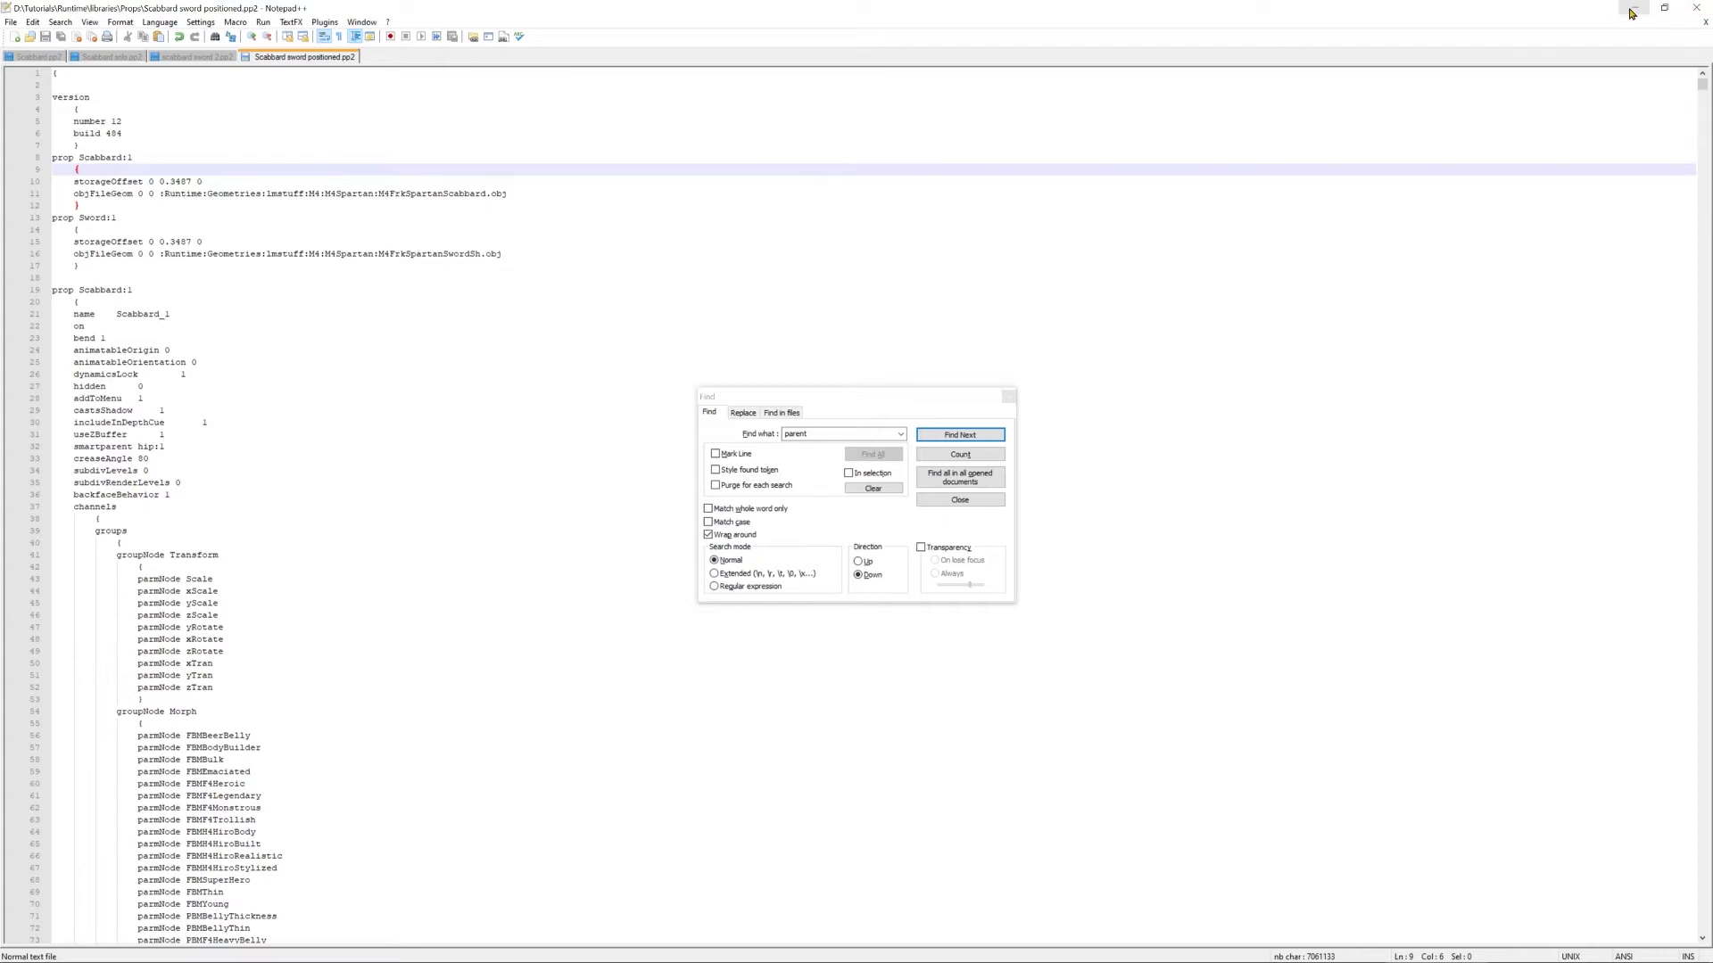
{"action": "left_click", "coordinate": [491, 408]}
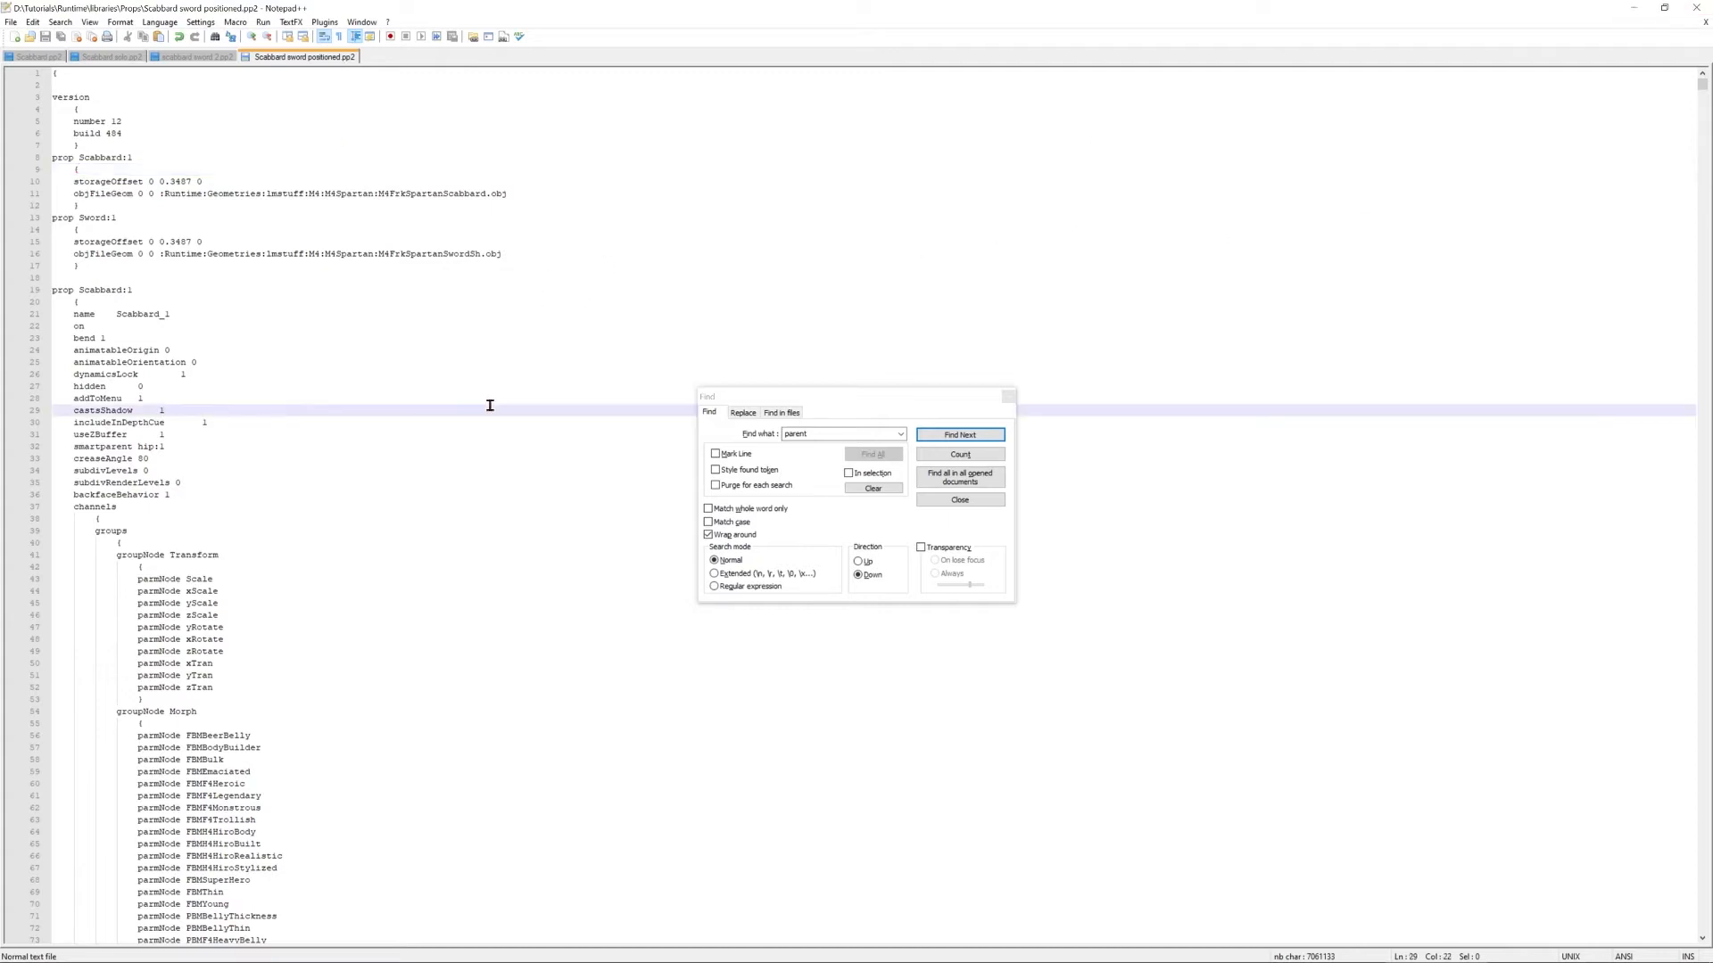
{"action": "left_click", "coordinate": [1633, 8]}
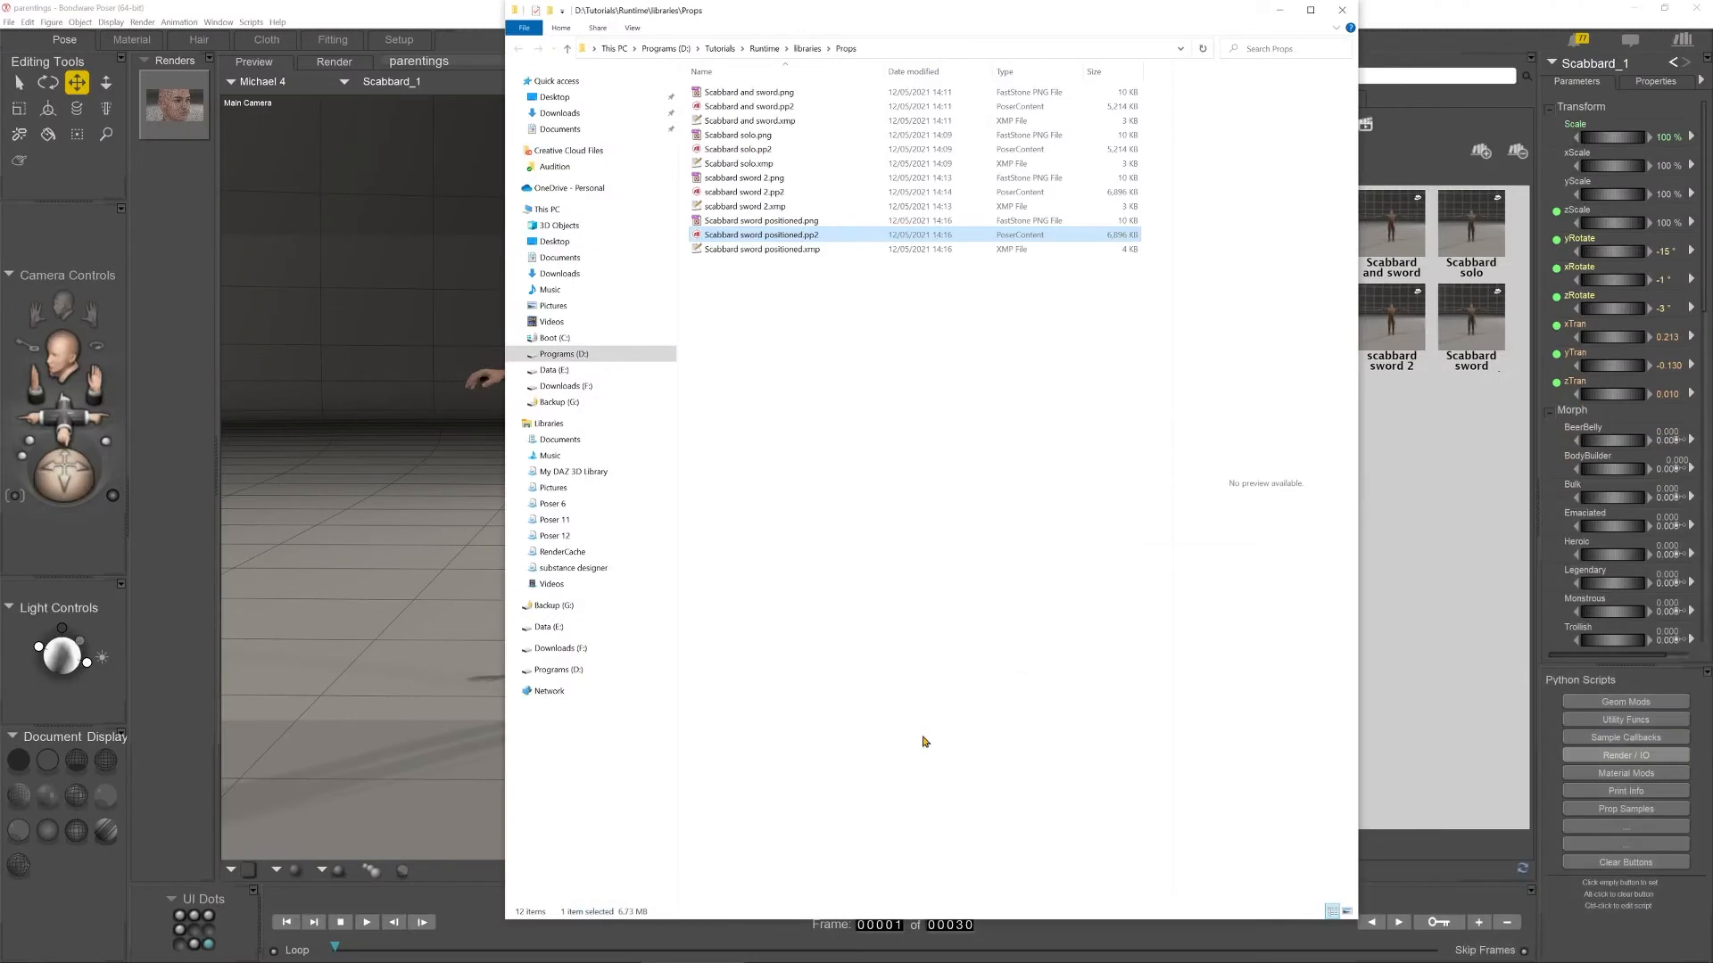
Return to Poser and delete the scabbard from the scene.
{"action": "left_click", "coordinate": [1452, 29]}
{"action": "left_click", "coordinate": [1494, 320]}
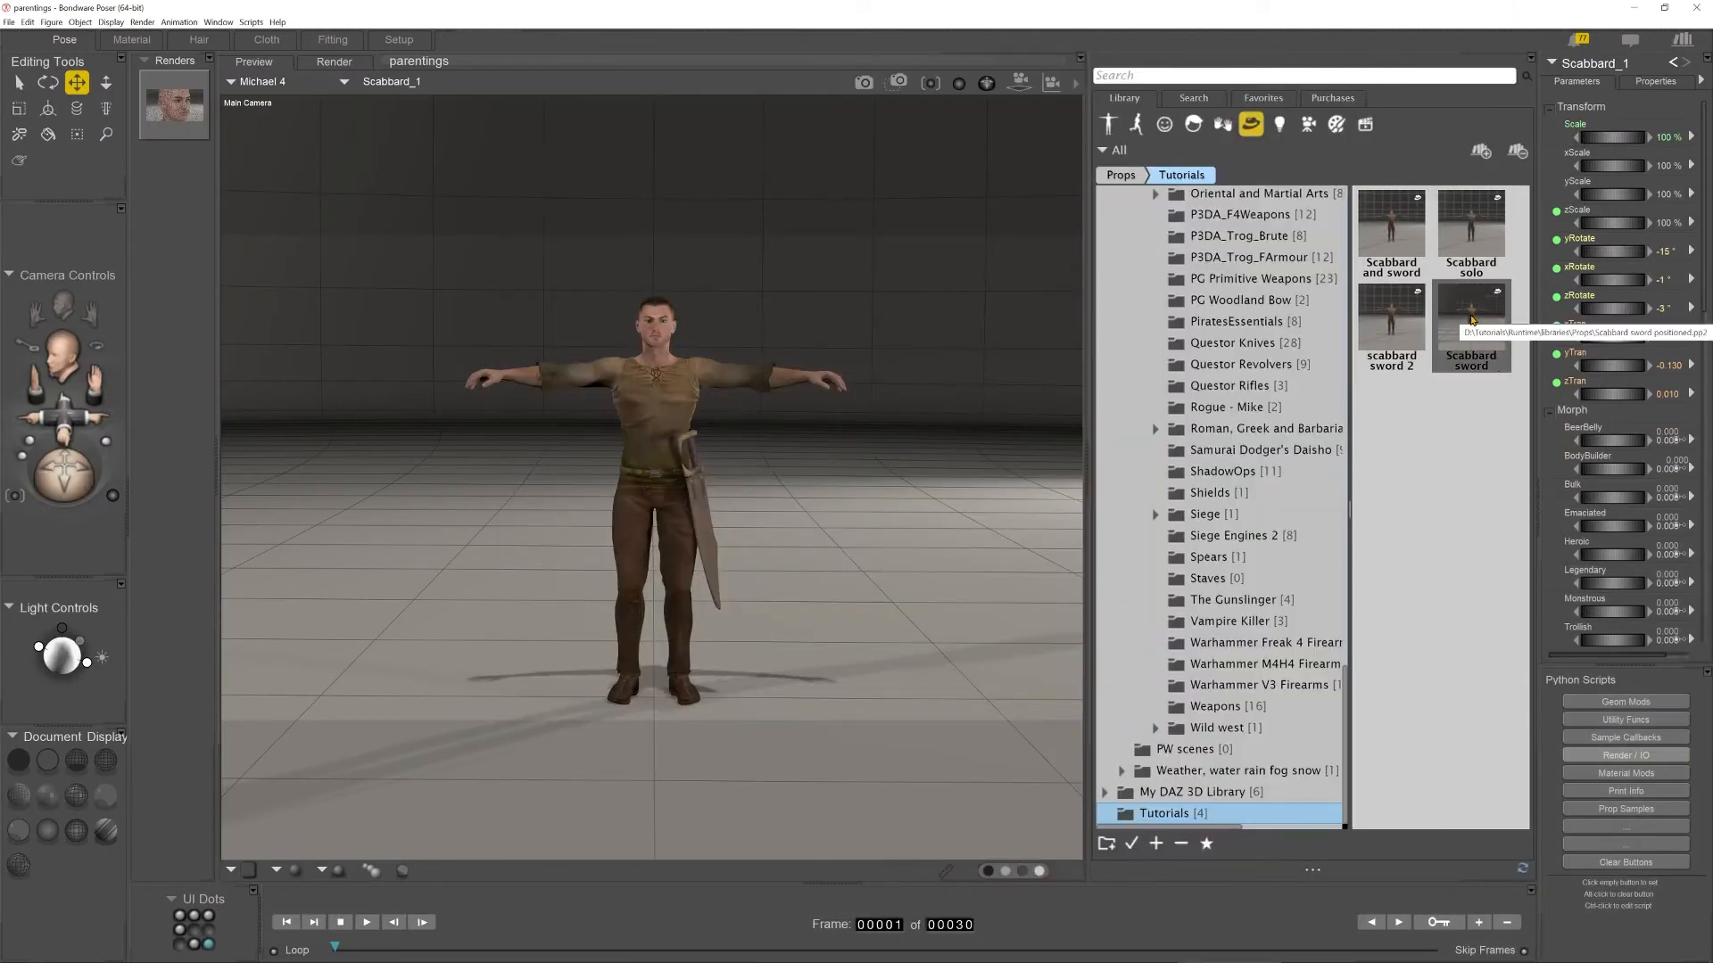
{"action": "left_click", "coordinate": [740, 551]}
{"action": "left_click", "coordinate": [710, 554]}
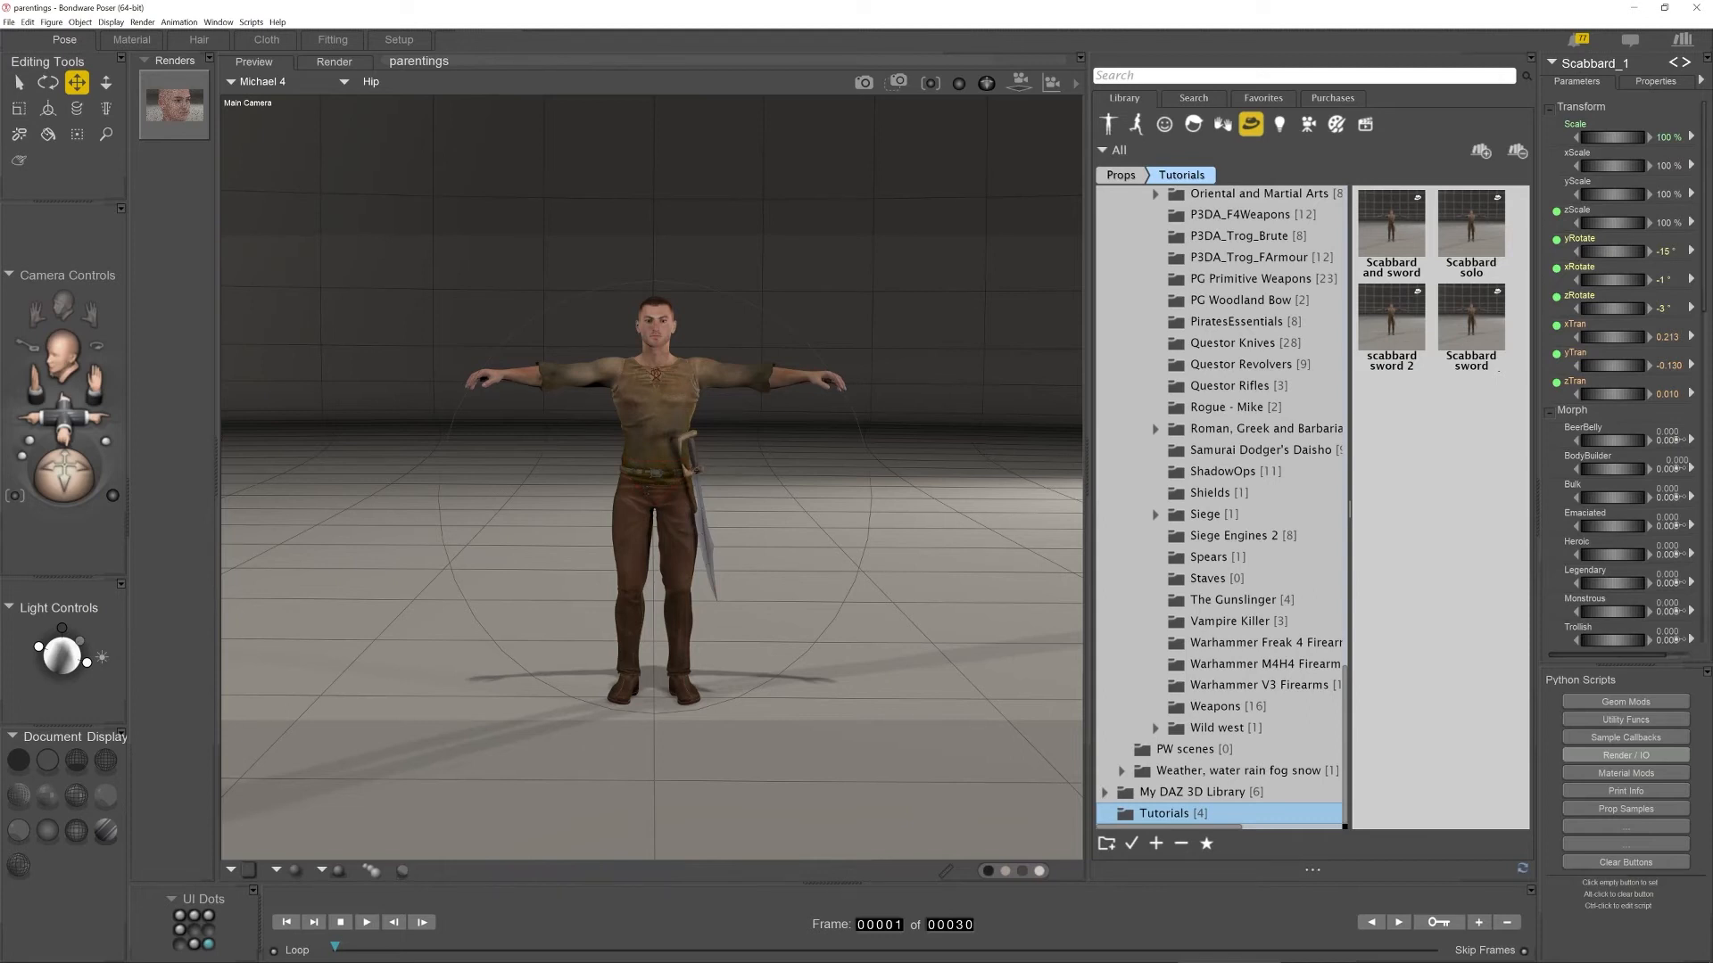
Select the Sword among Michael 4's props and delete it from the scene.
{"action": "left_click", "coordinate": [696, 469]}
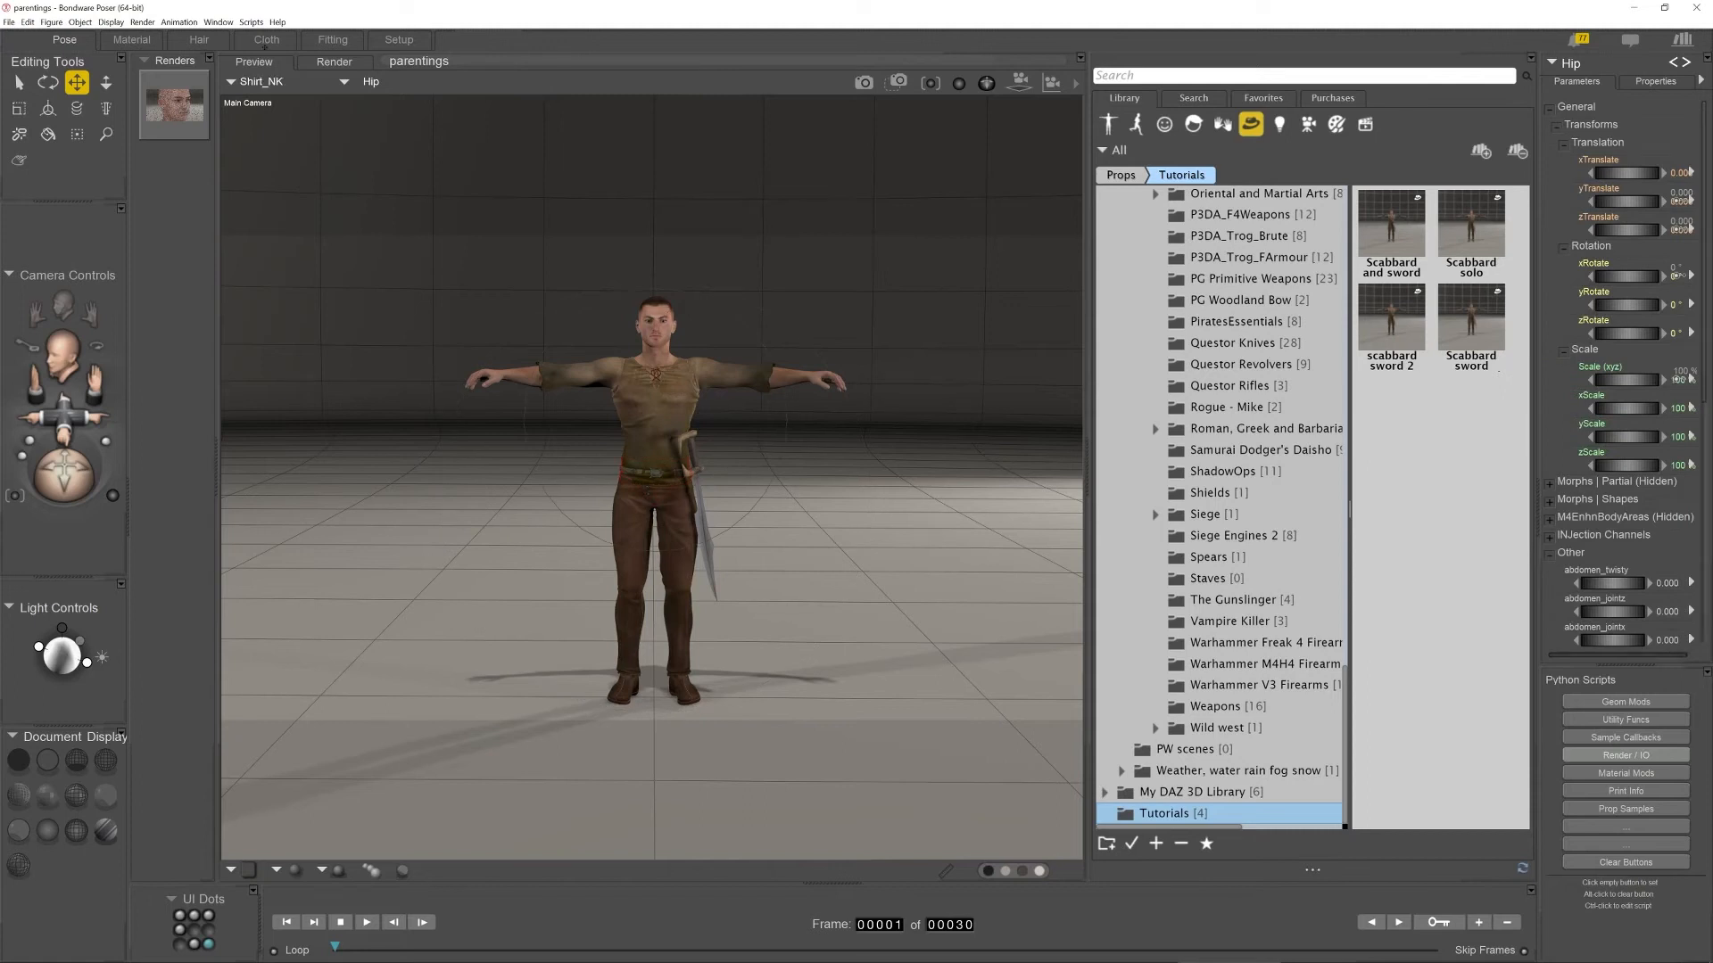
{"action": "left_click", "coordinate": [381, 86]}
{"action": "mouse_move", "coordinate": [380, 123]}
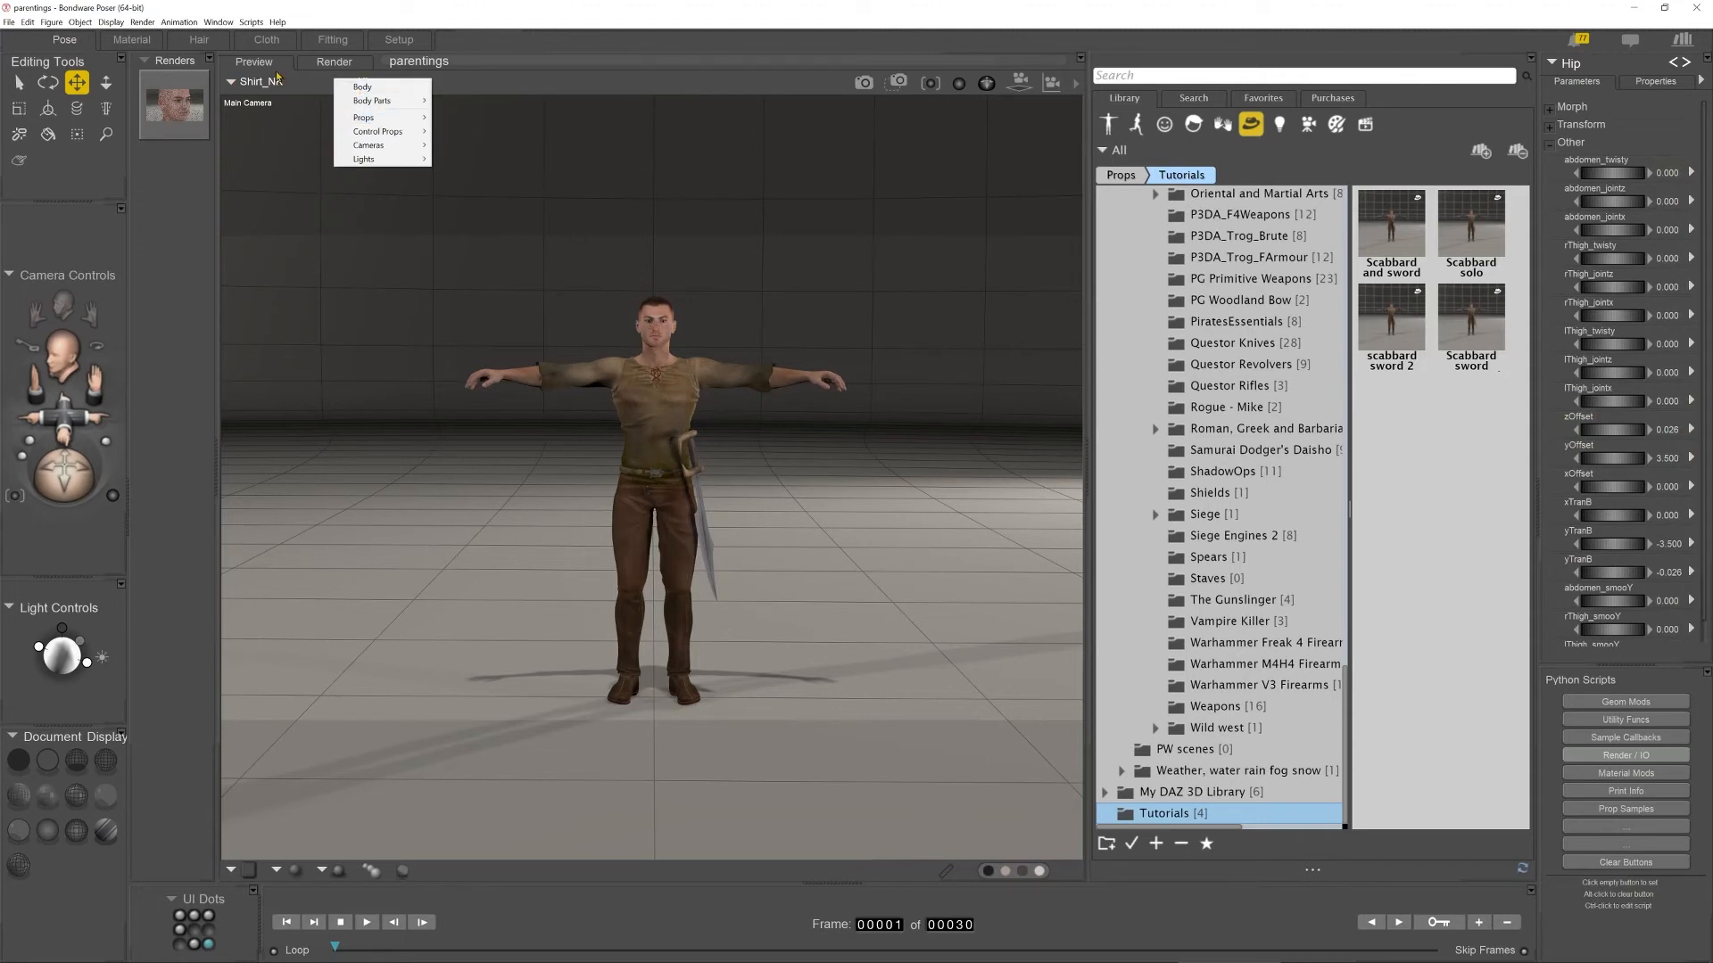
{"action": "left_click", "coordinate": [264, 82]}
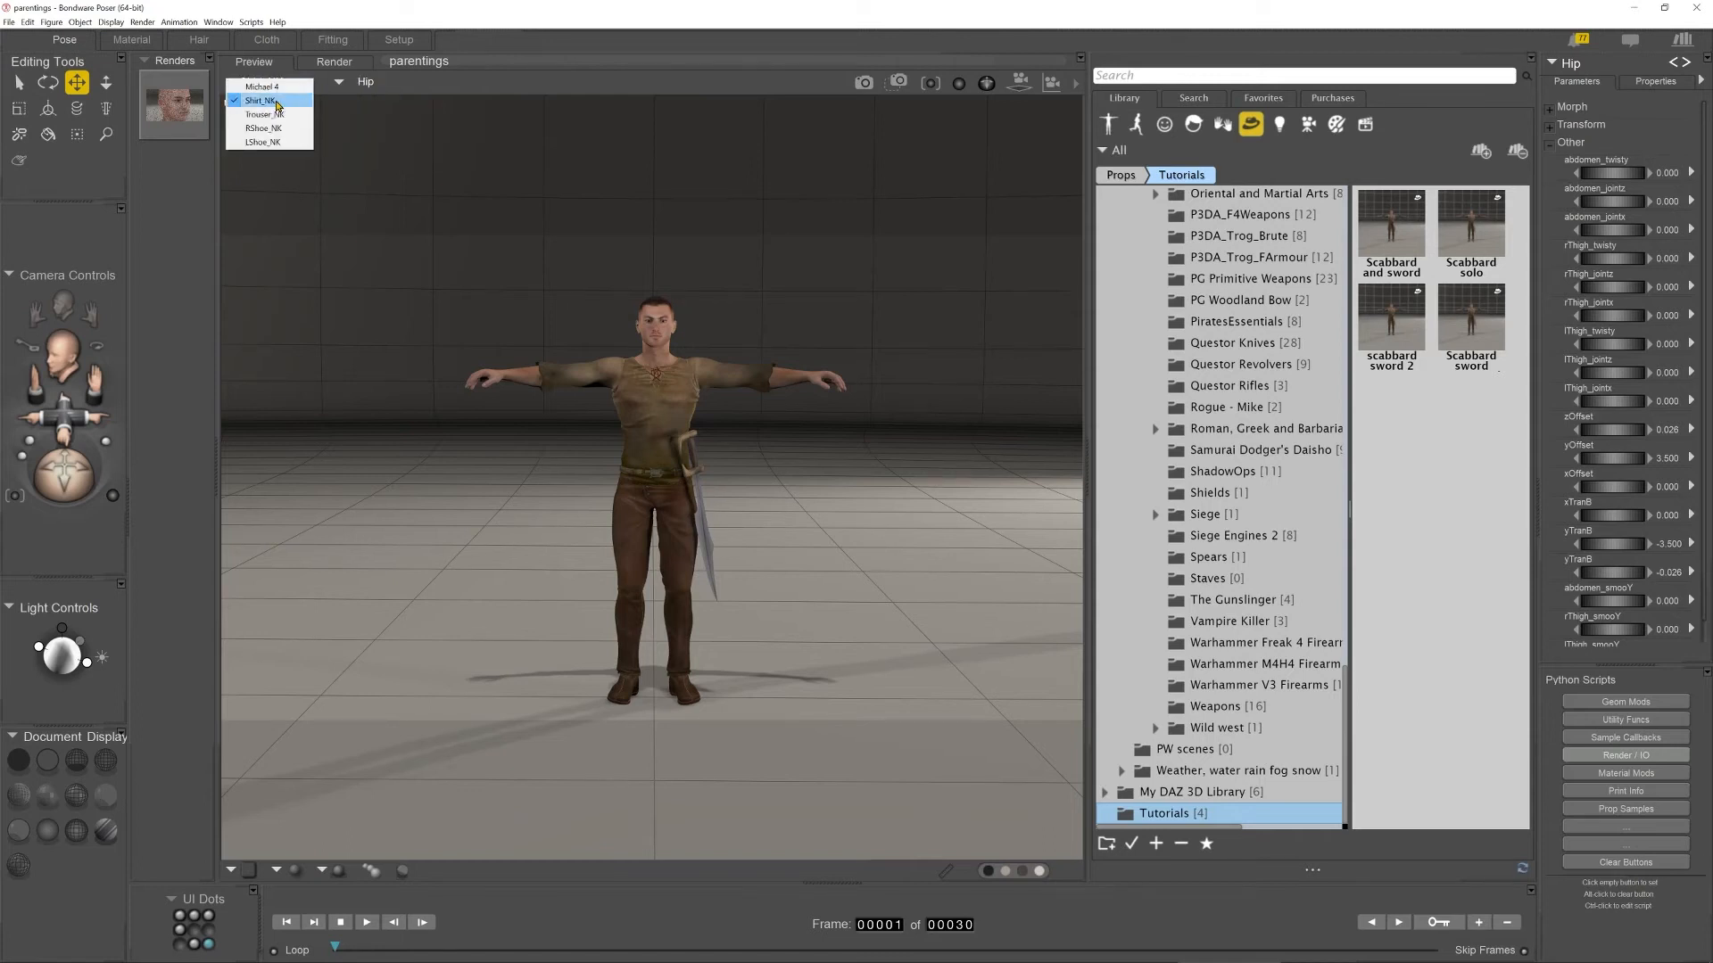
{"action": "left_click", "coordinate": [272, 87]}
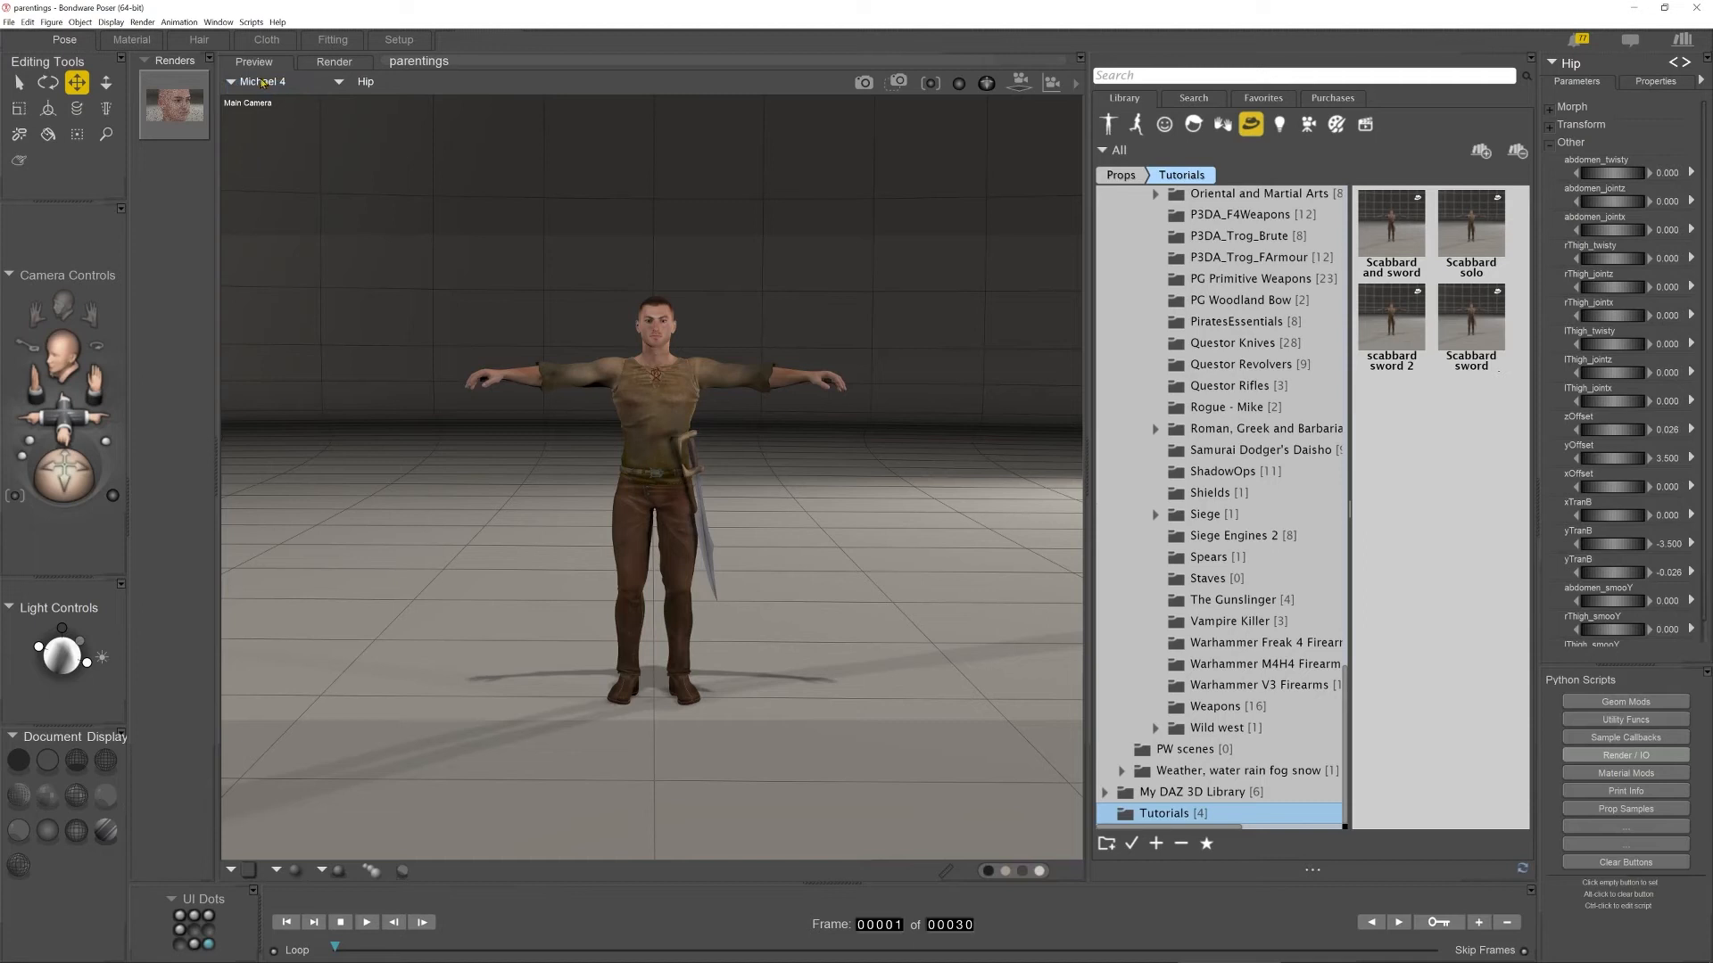
{"action": "left_click", "coordinate": [371, 85]}
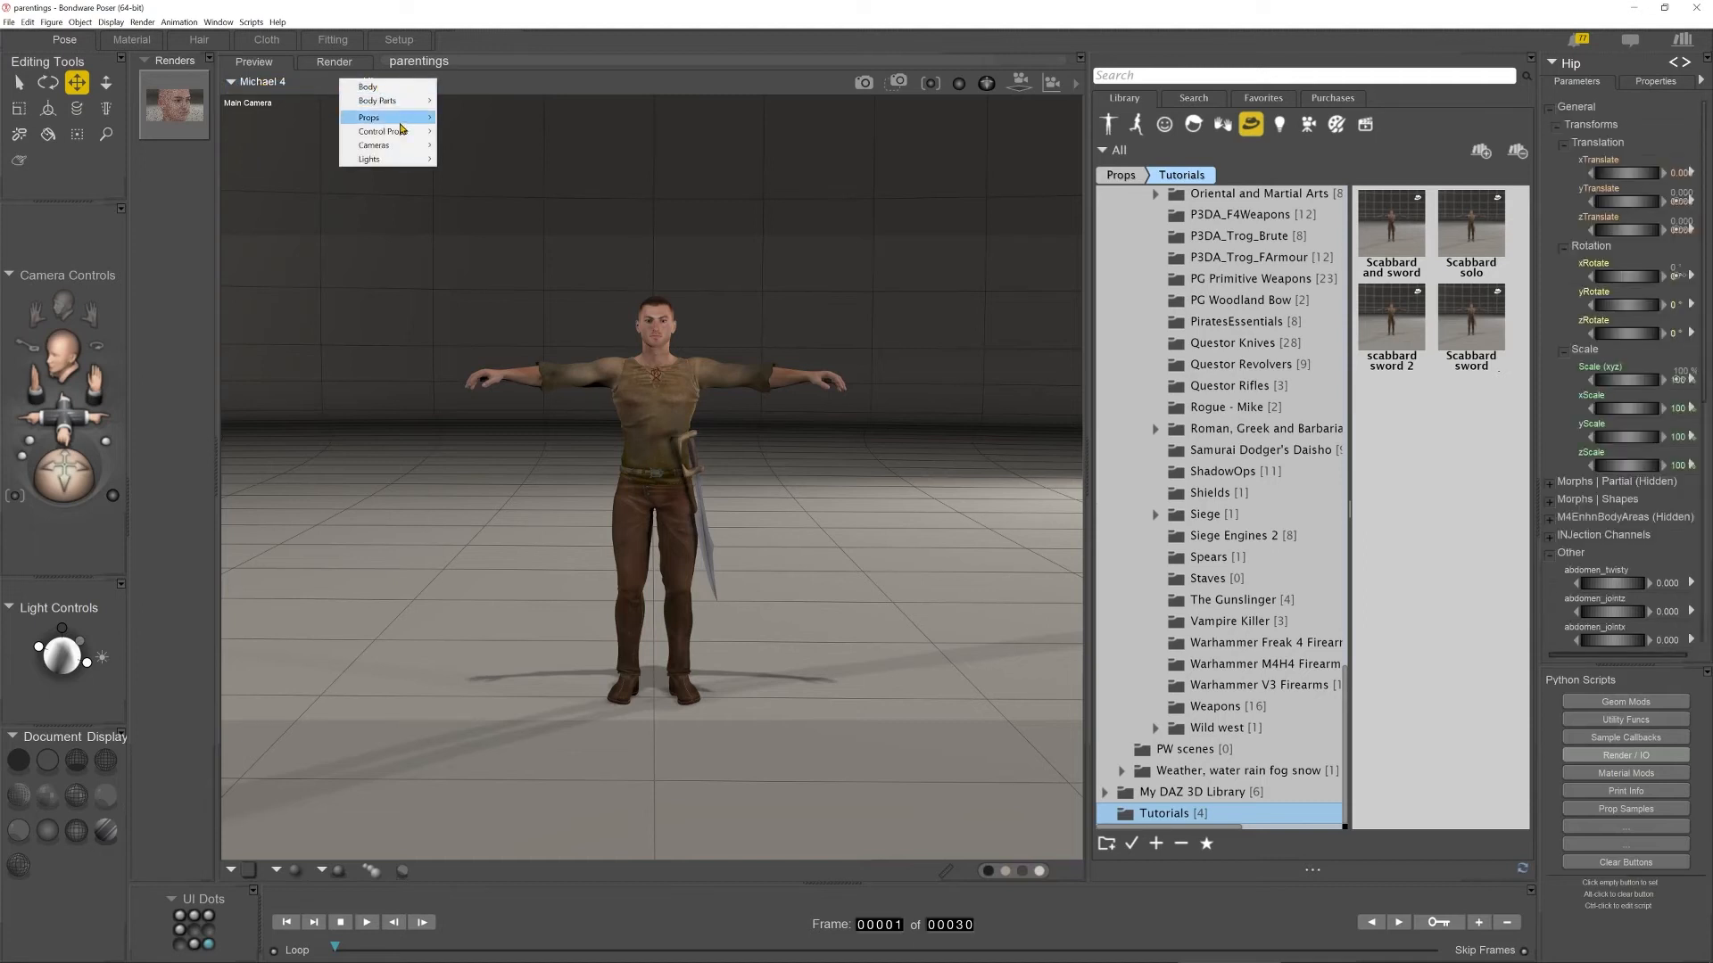
{"action": "left_click", "coordinate": [466, 117]}
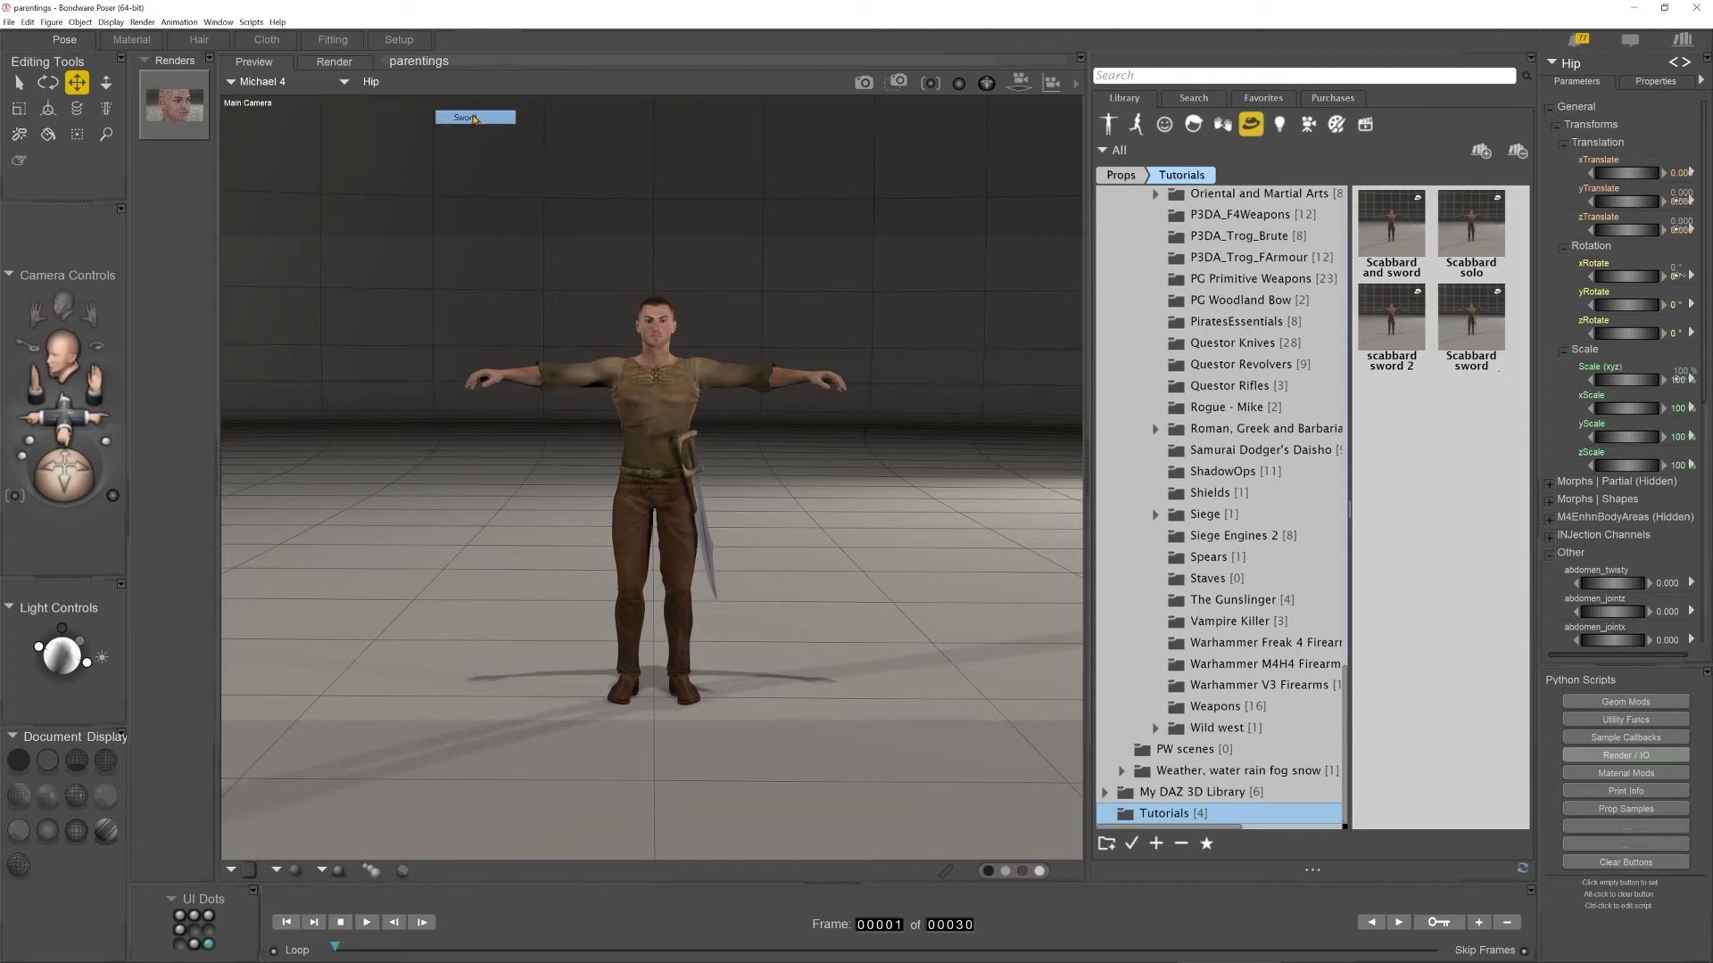
{"action": "key", "text": "Delete"}
{"action": "key", "text": "Return"}
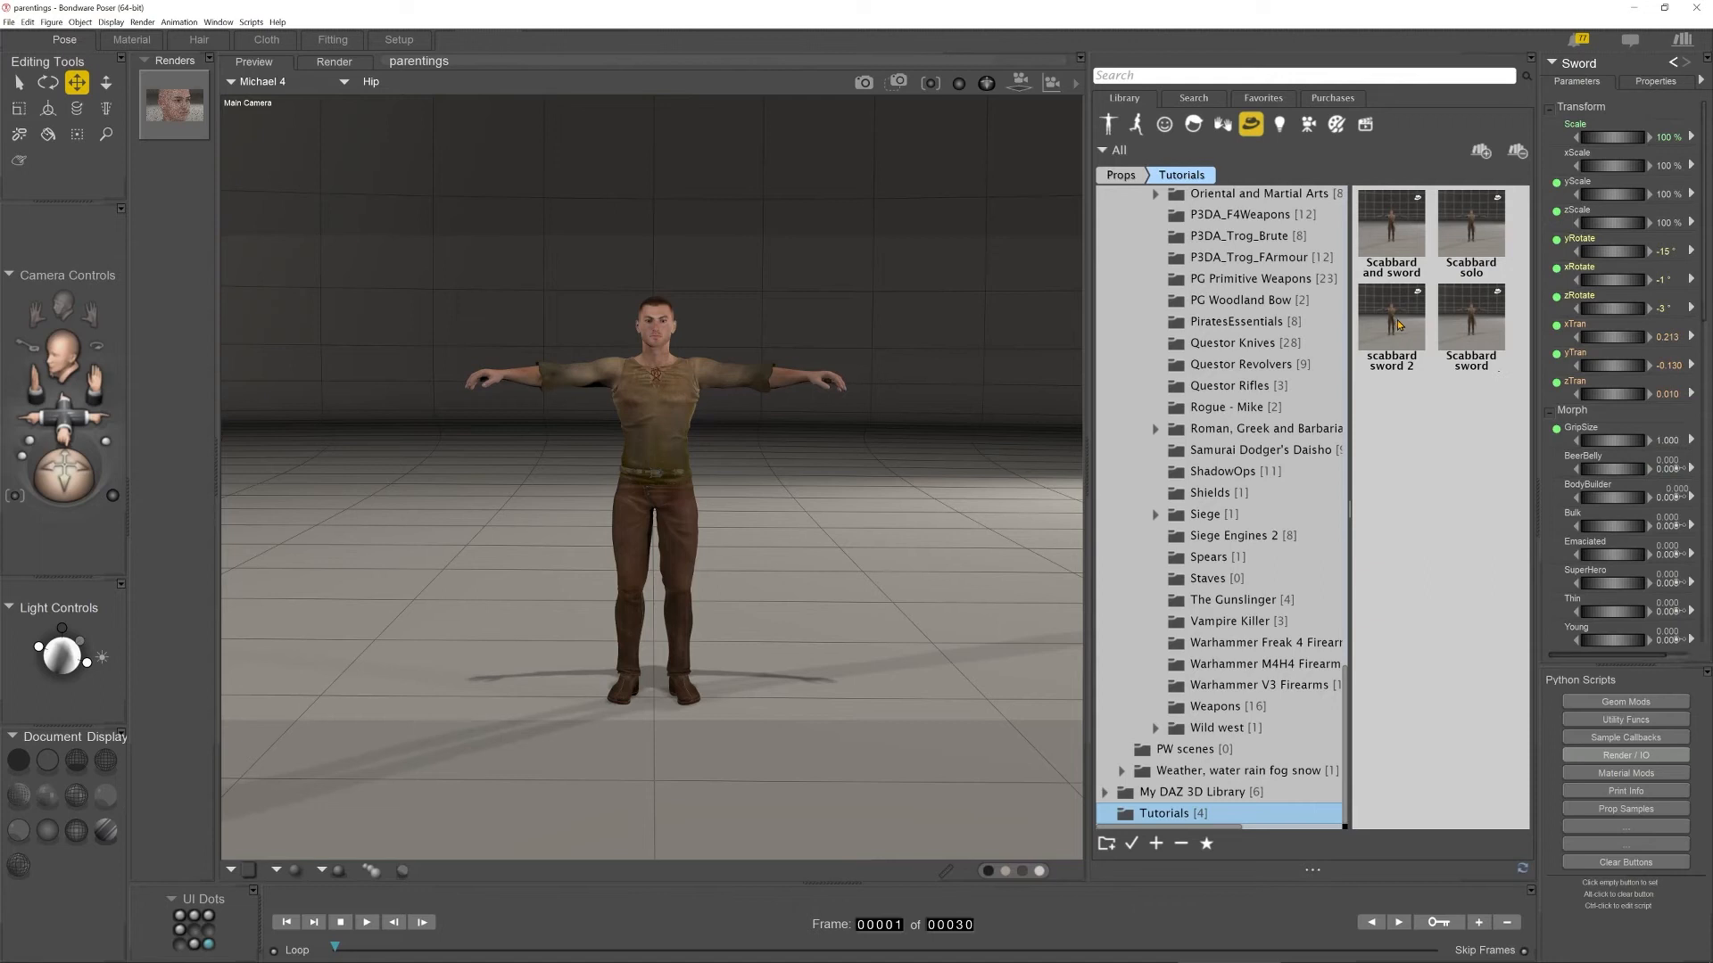
Load the Scabbard sword positioned prop onto Michael 4's hip, check its parenting in the Hierarchy Editor and select GROUND.
{"action": "left_click", "coordinate": [1468, 344]}
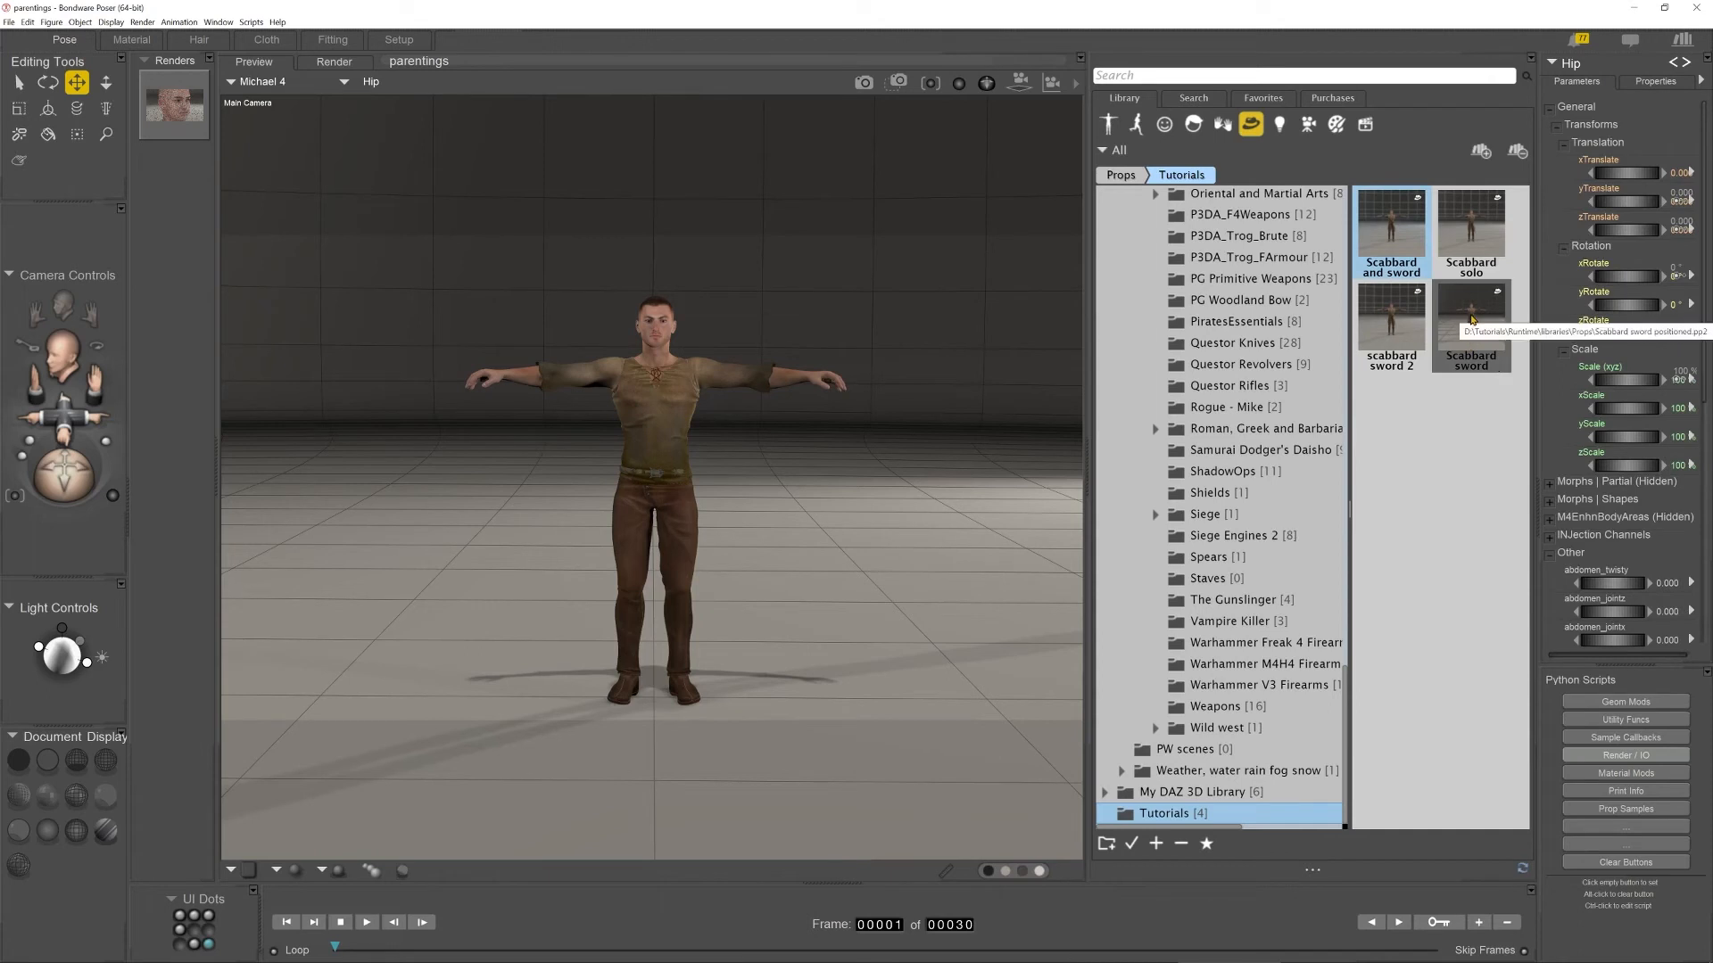
{"action": "double_click", "coordinate": [1472, 319]}
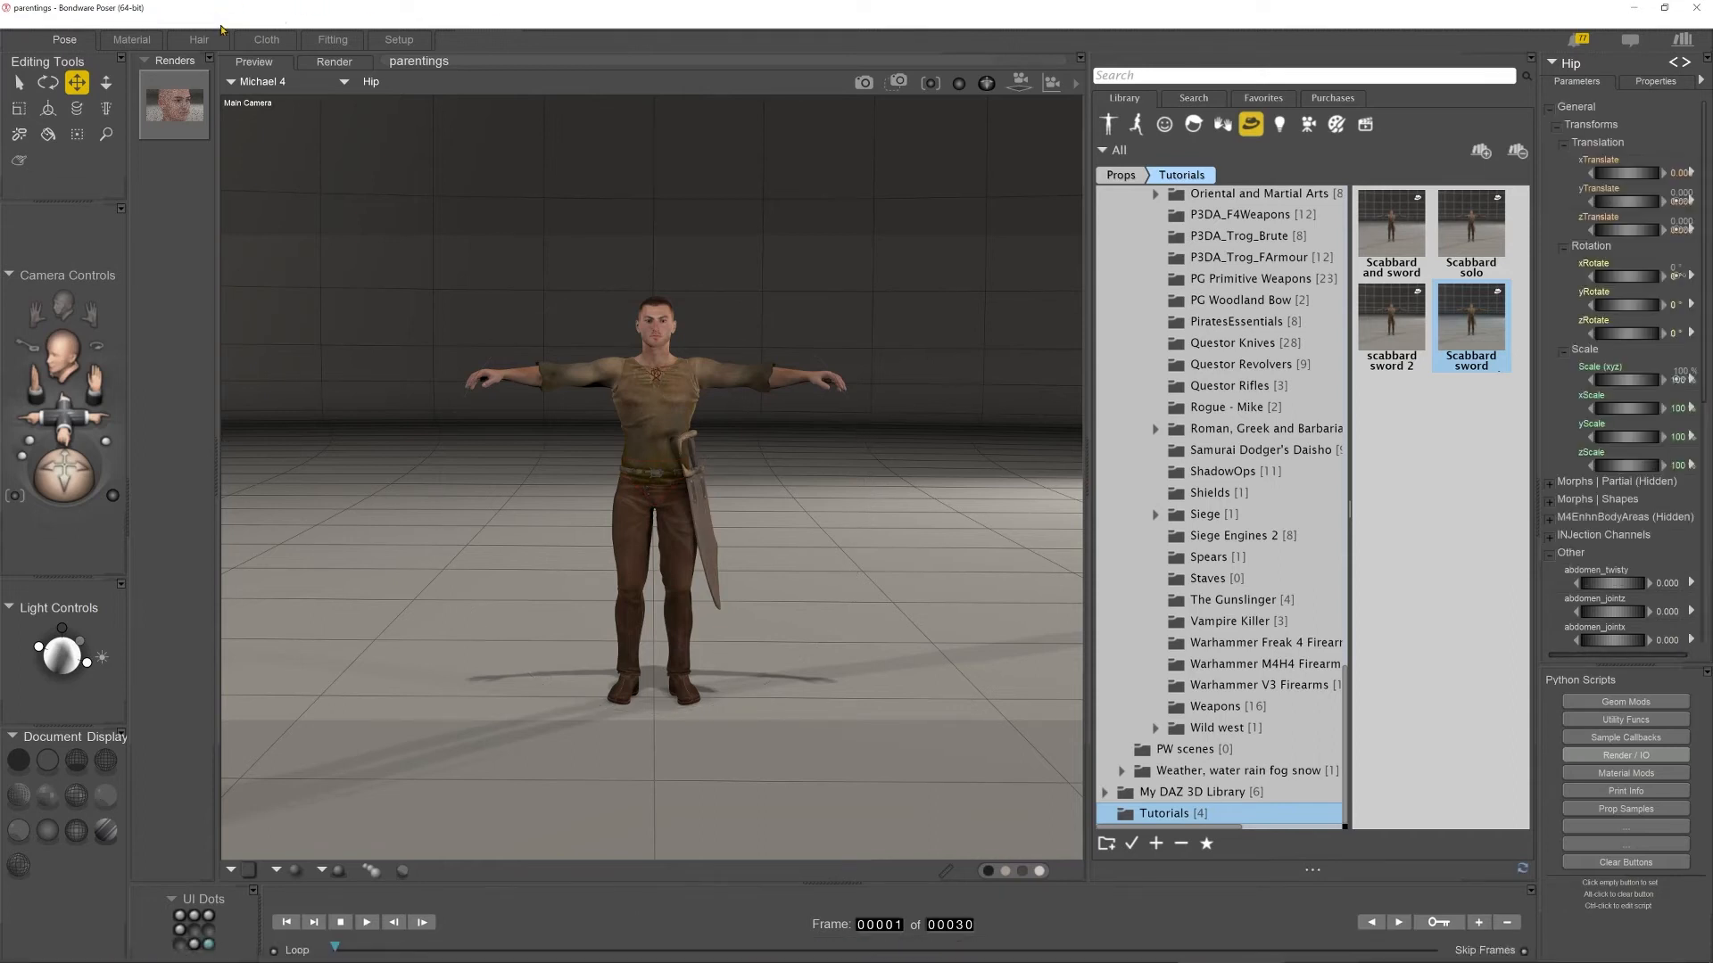
{"action": "left_click", "coordinate": [222, 22]}
{"action": "left_click", "coordinate": [246, 78]}
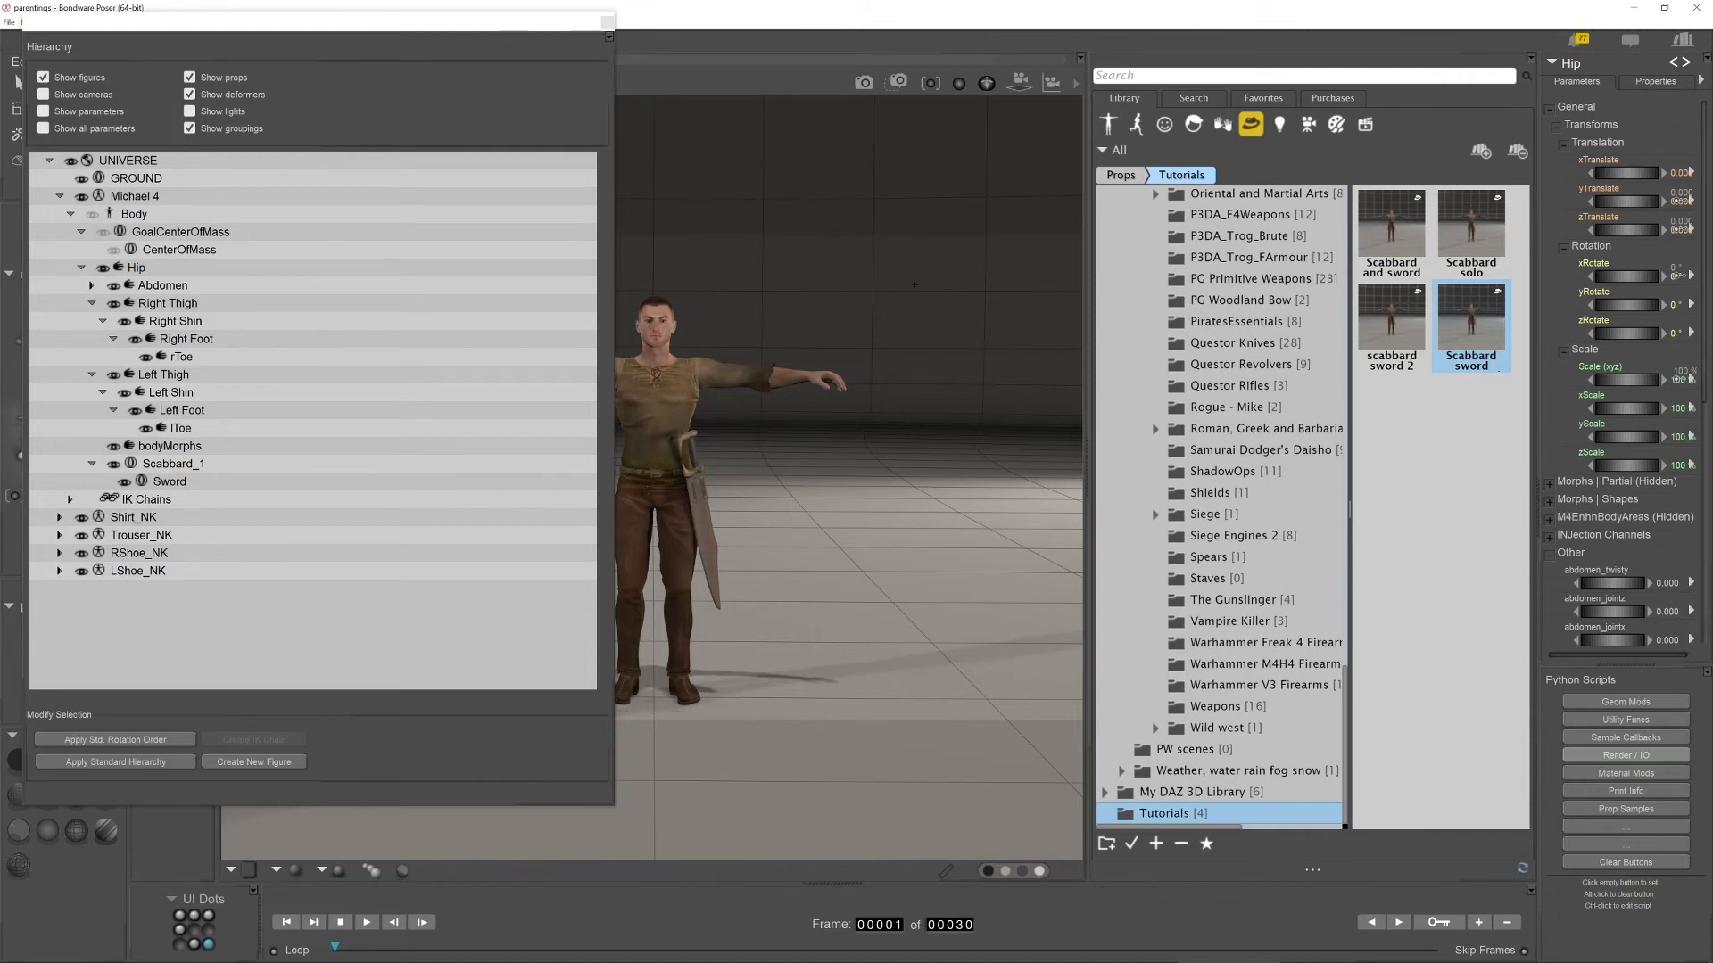
{"action": "left_click", "coordinate": [136, 179]}
{"action": "left_click", "coordinate": [606, 22]}
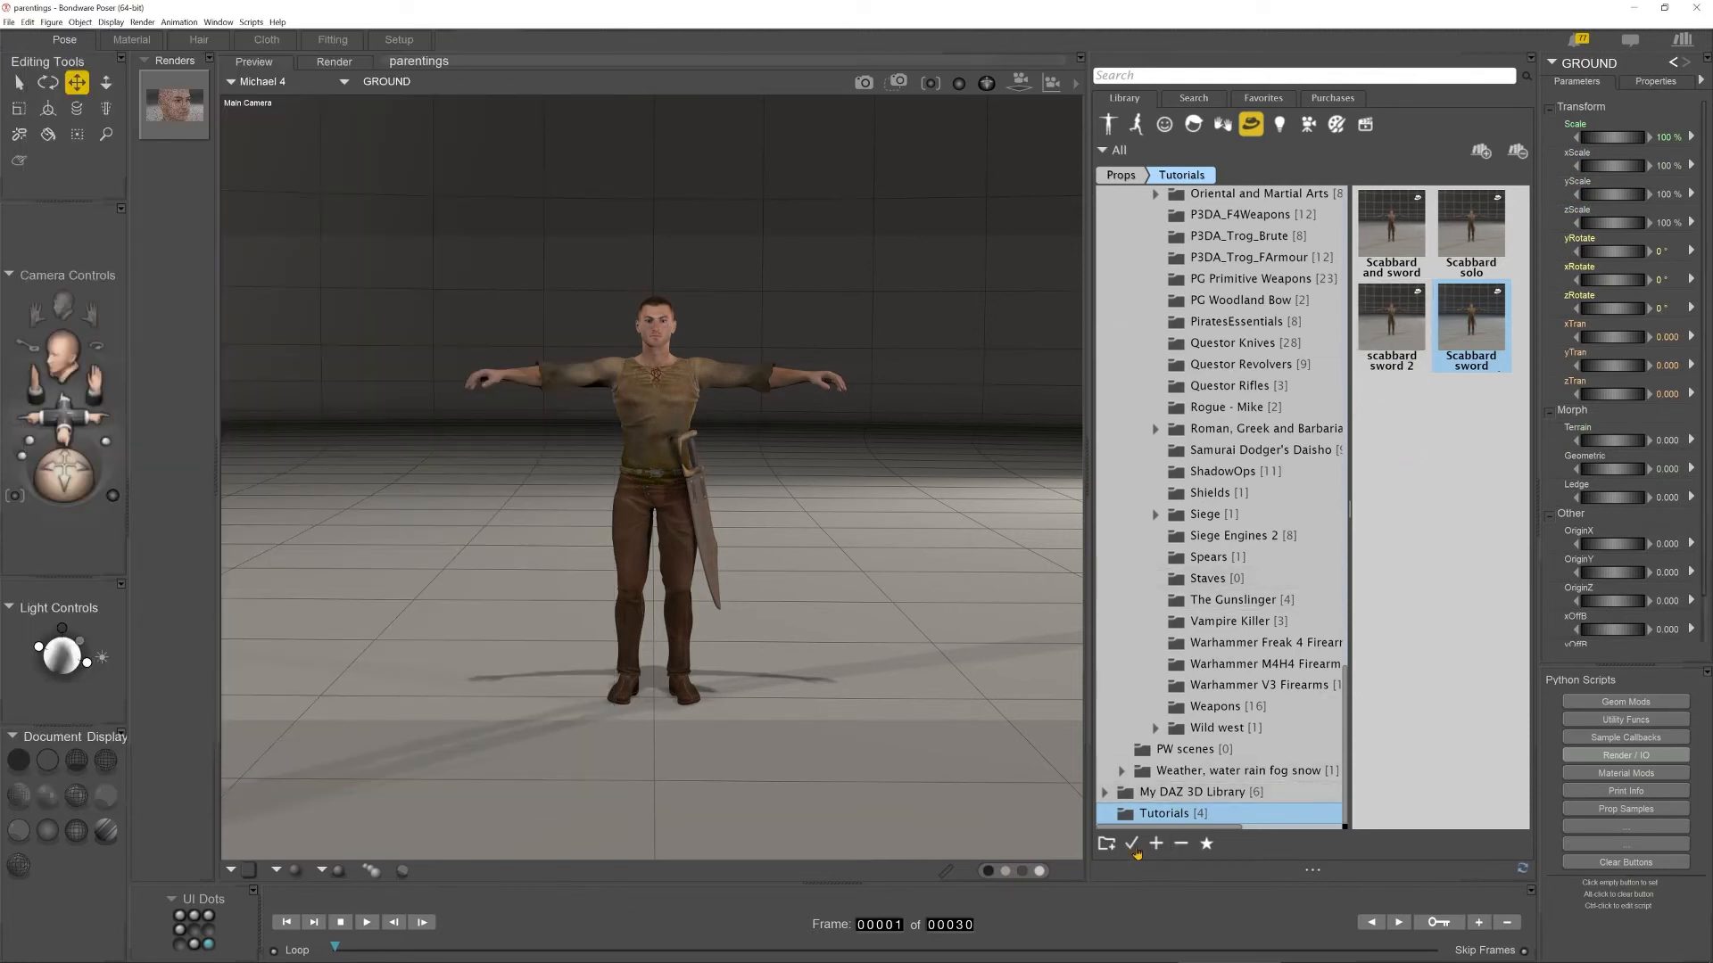
Switch to Notepad++, find "parent" in Scabbard sword positioned.pp2 to review the scabbard's smartparent line, and return to Poser.
{"action": "left_click", "coordinate": [1156, 842]}
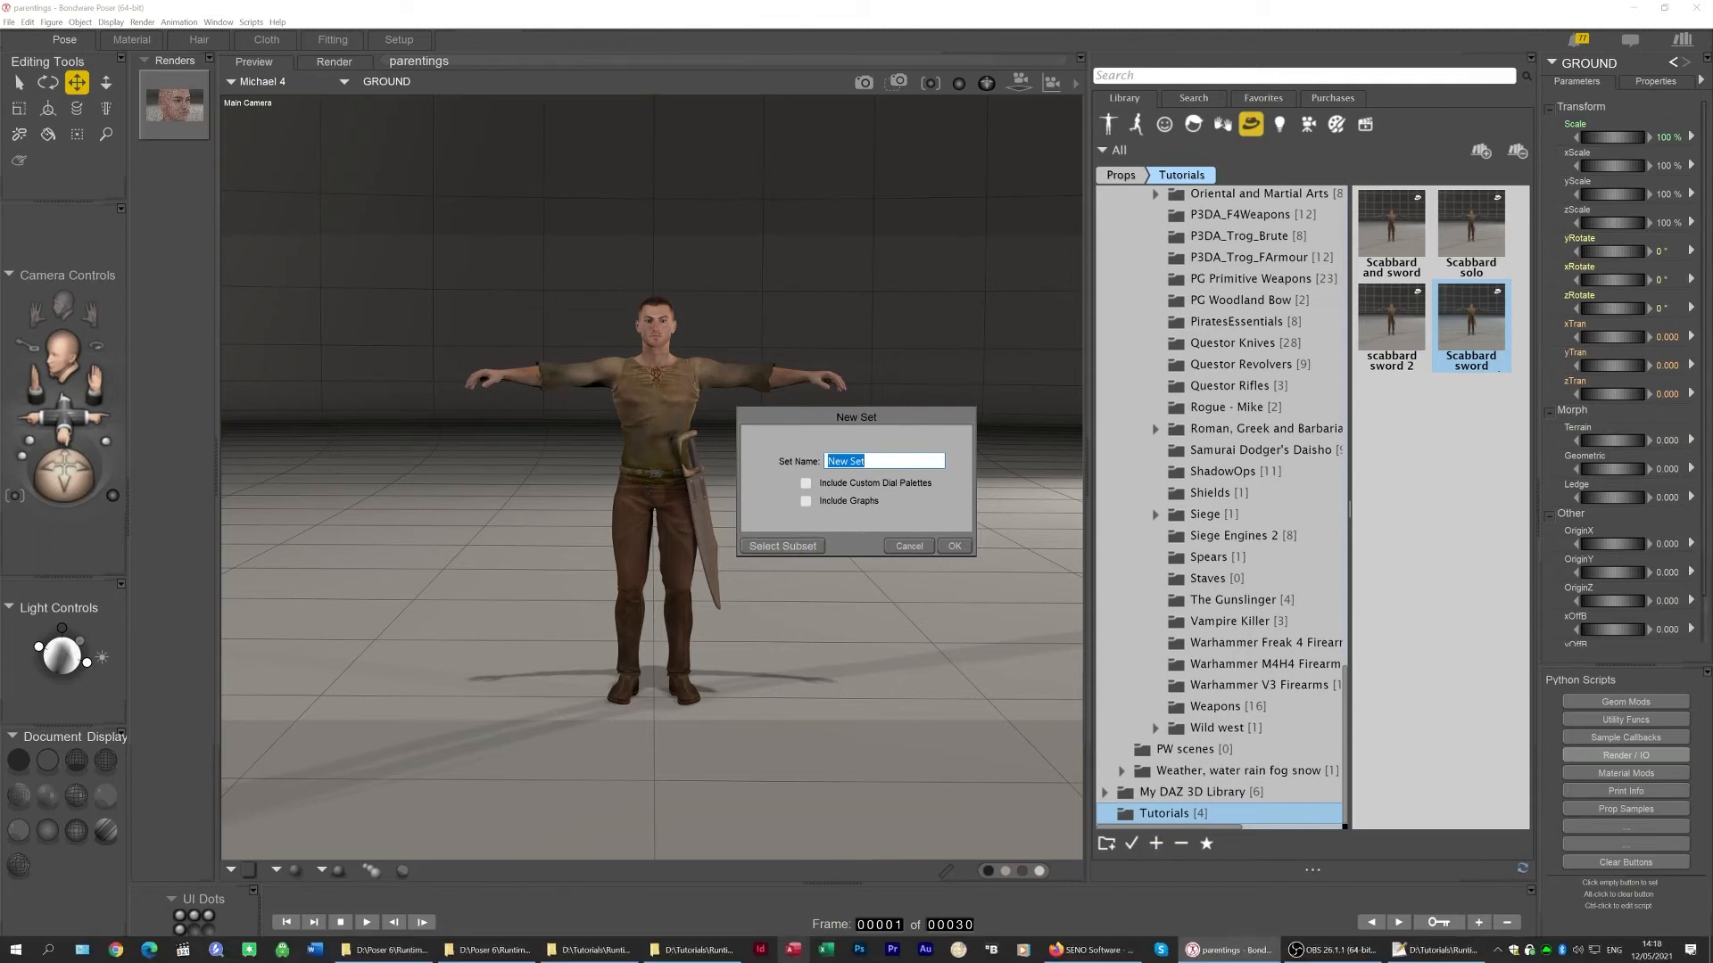
{"action": "left_click", "coordinate": [696, 950]}
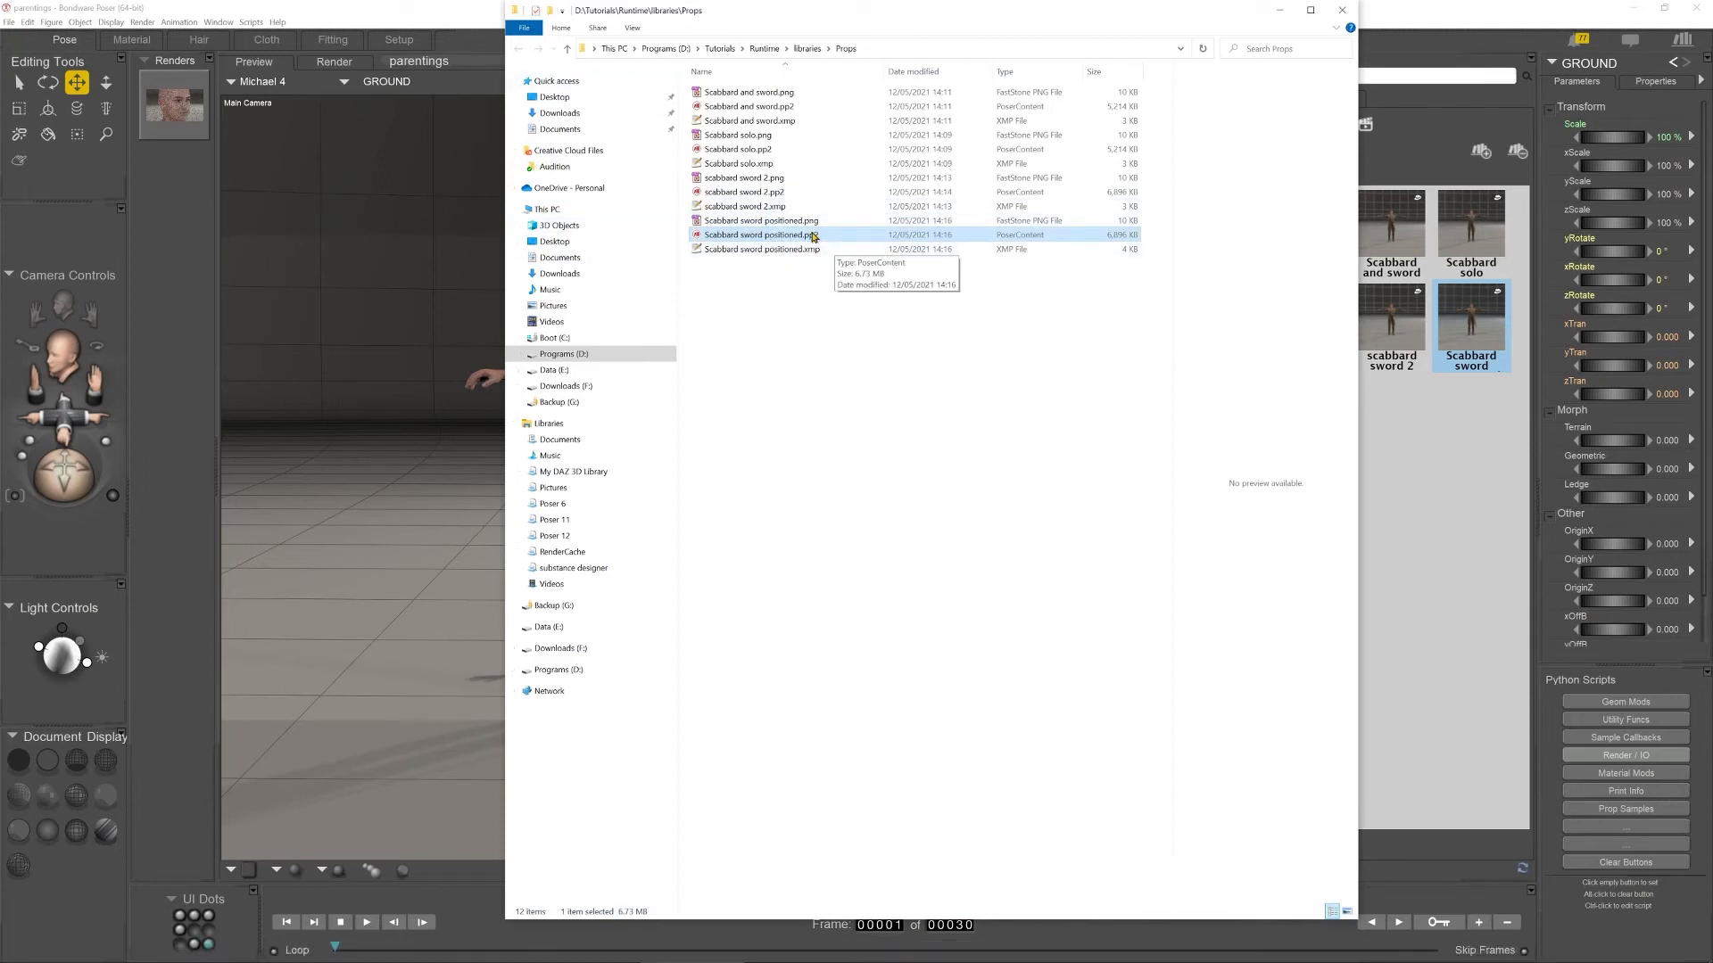
{"action": "mouse_move", "coordinate": [911, 960]}
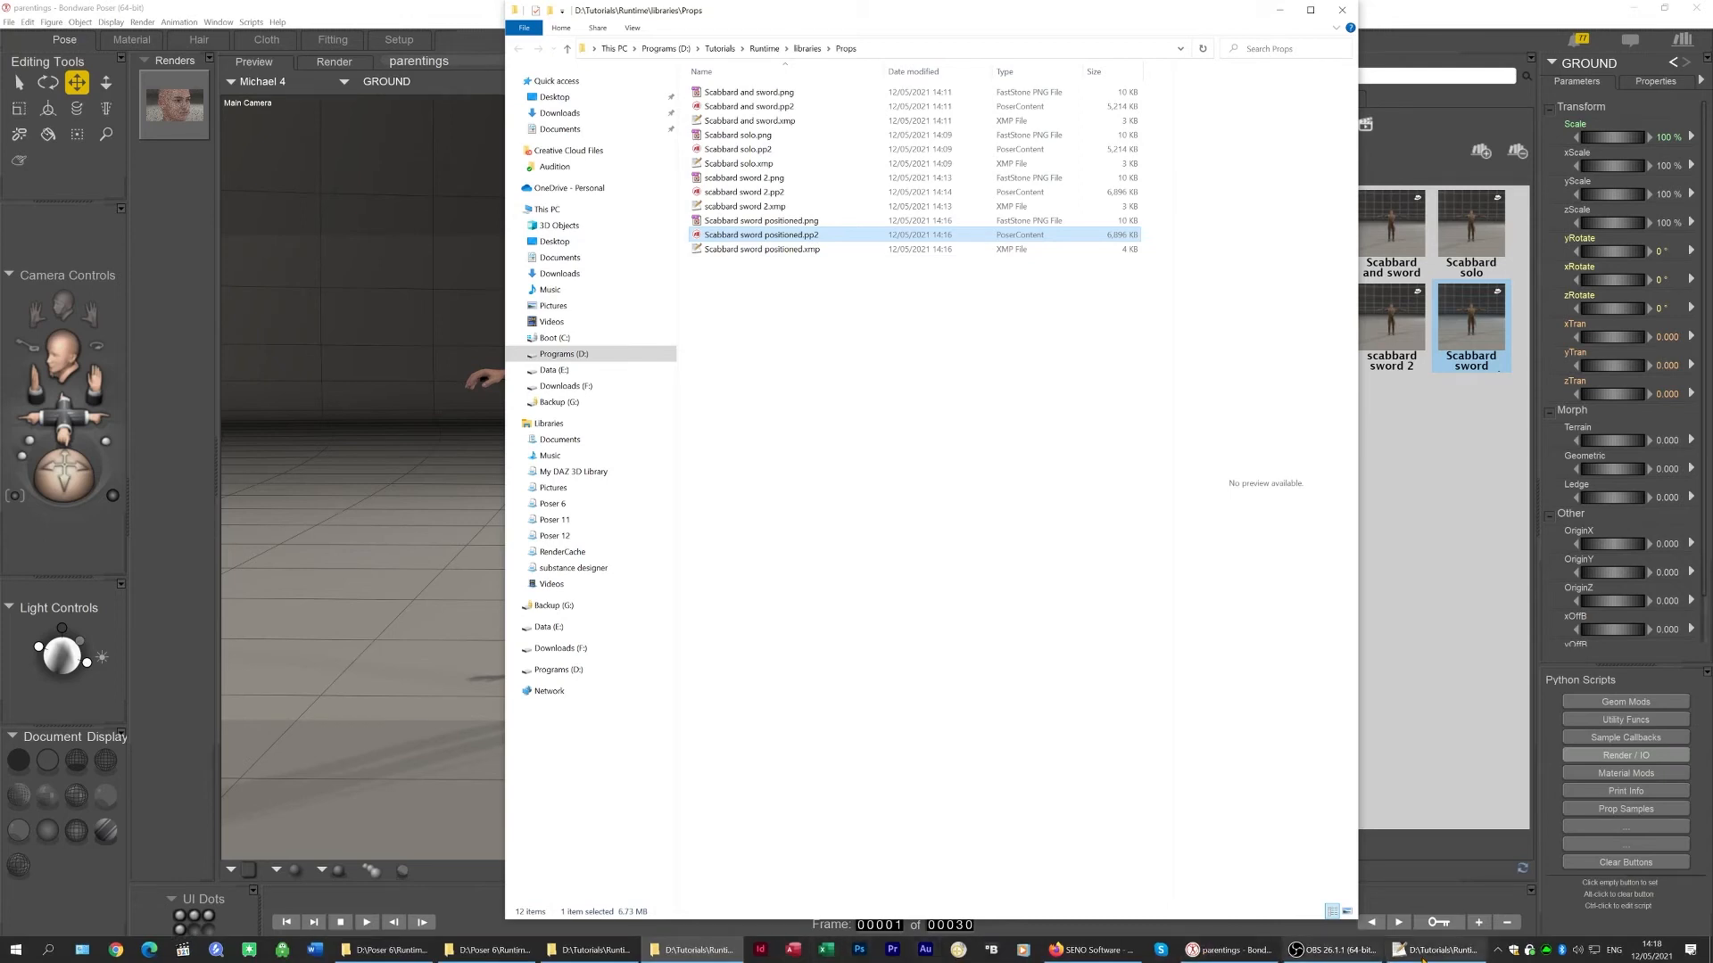
{"action": "left_click", "coordinate": [1441, 883]}
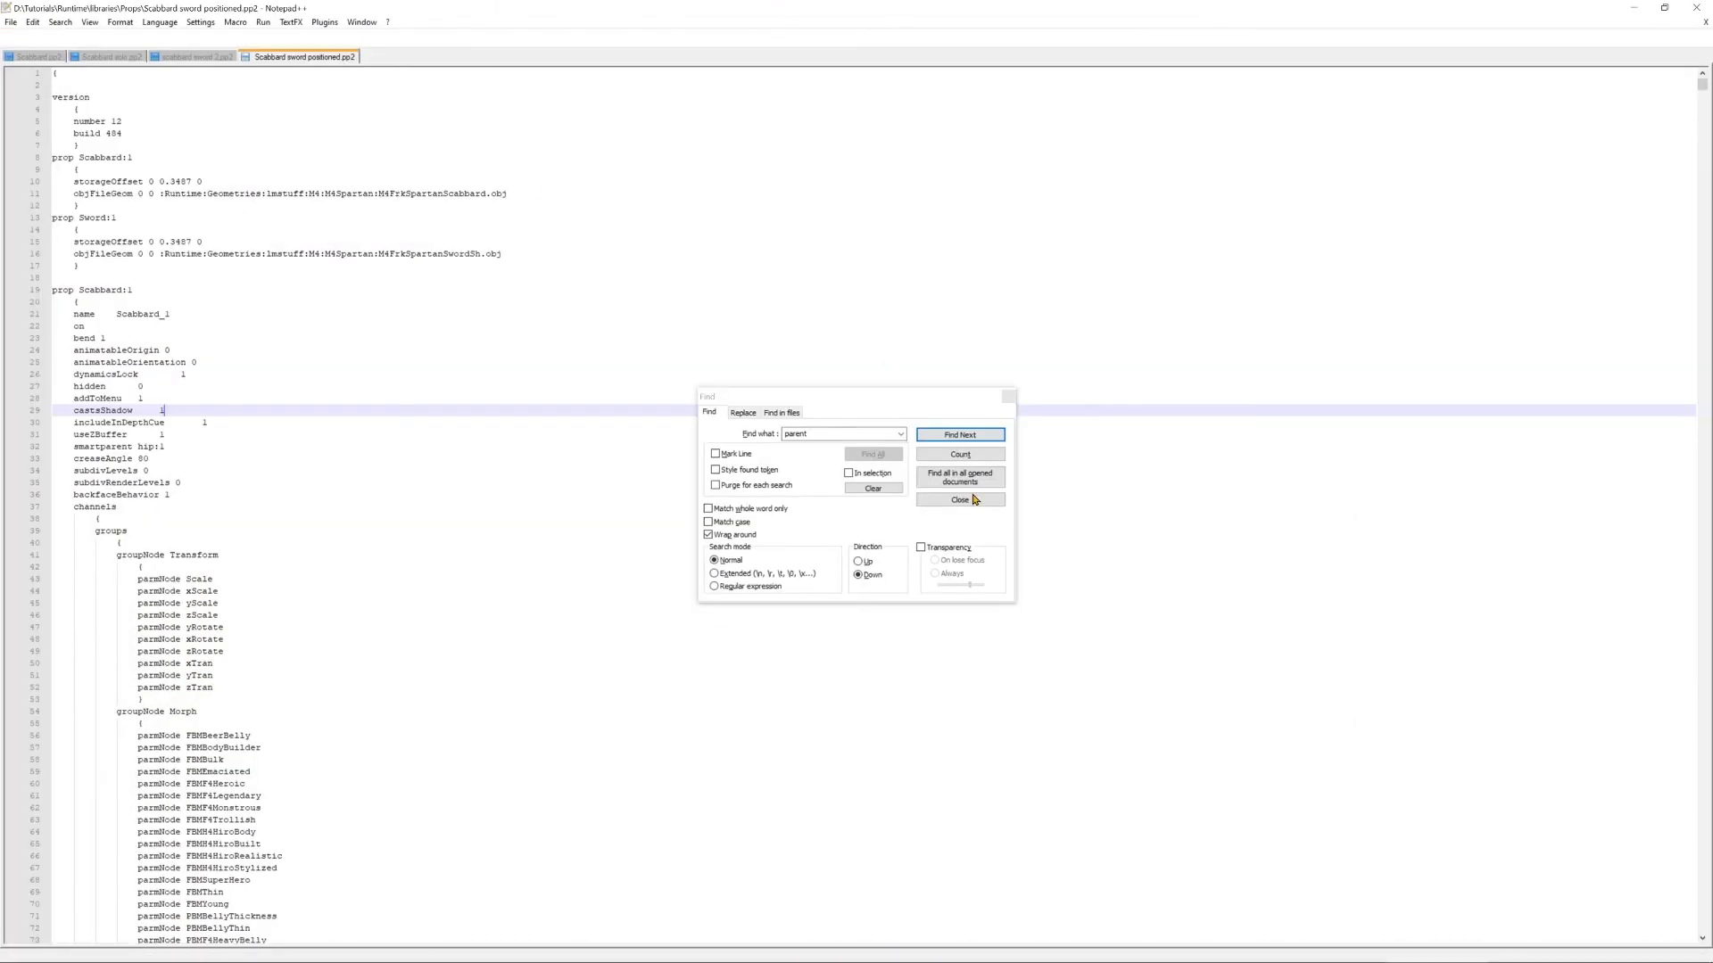
{"action": "left_click", "coordinate": [971, 431]}
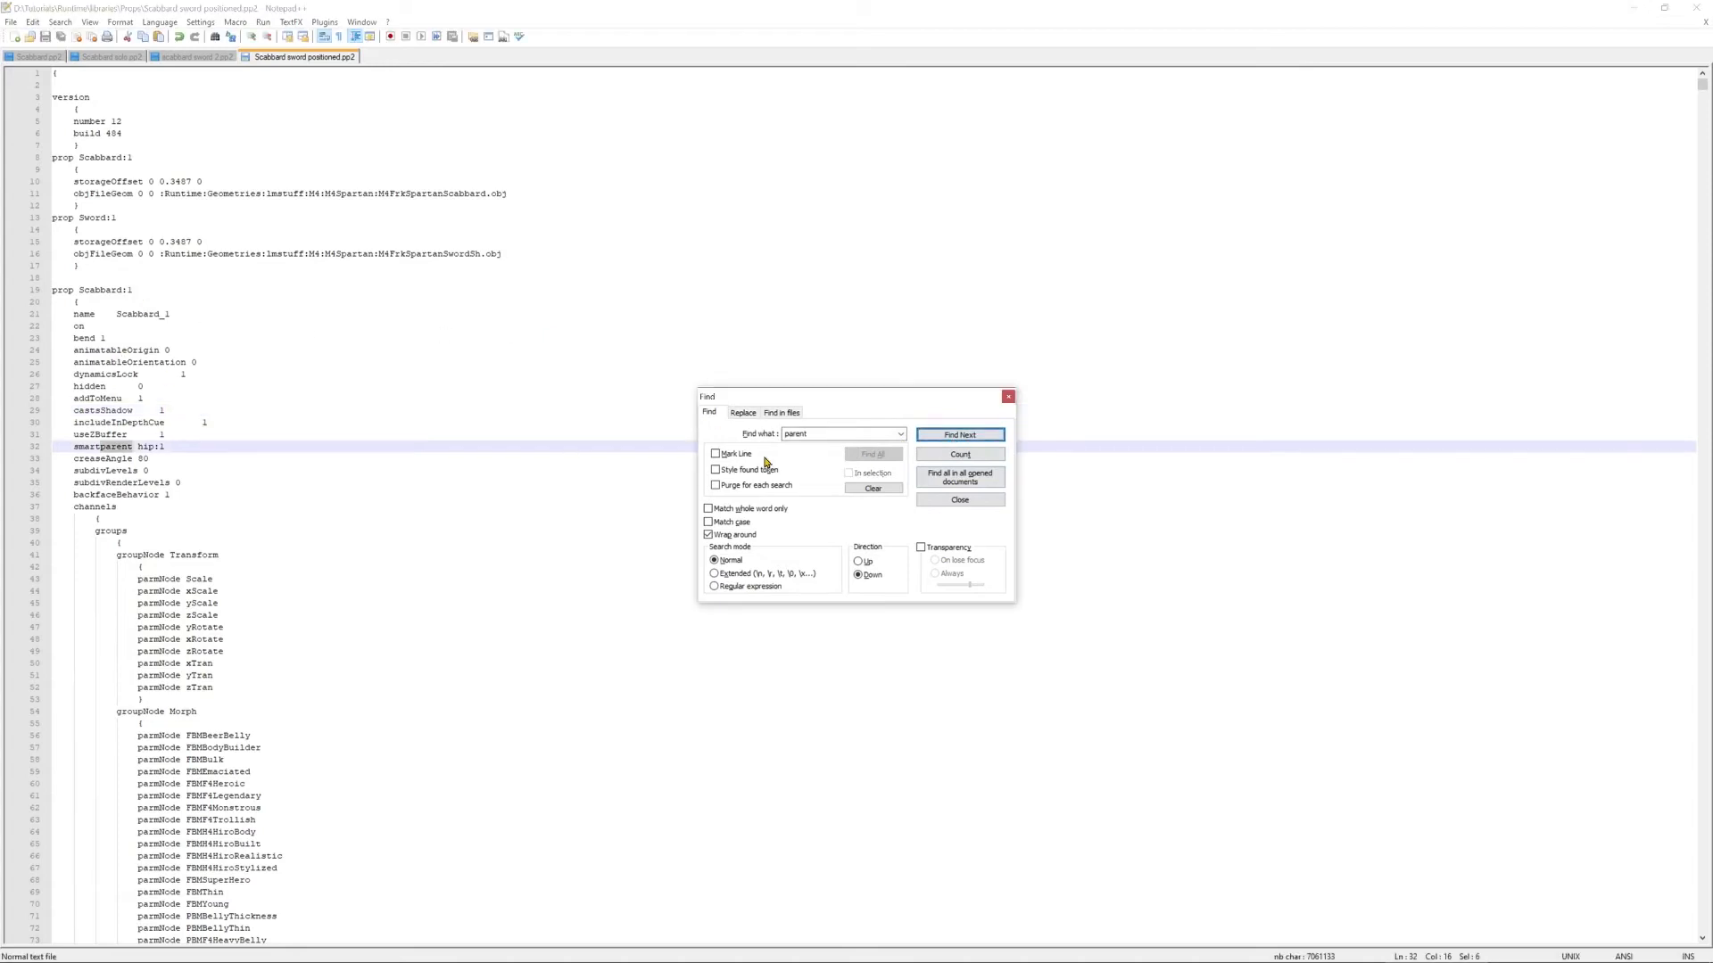
{"action": "left_click", "coordinate": [224, 207]}
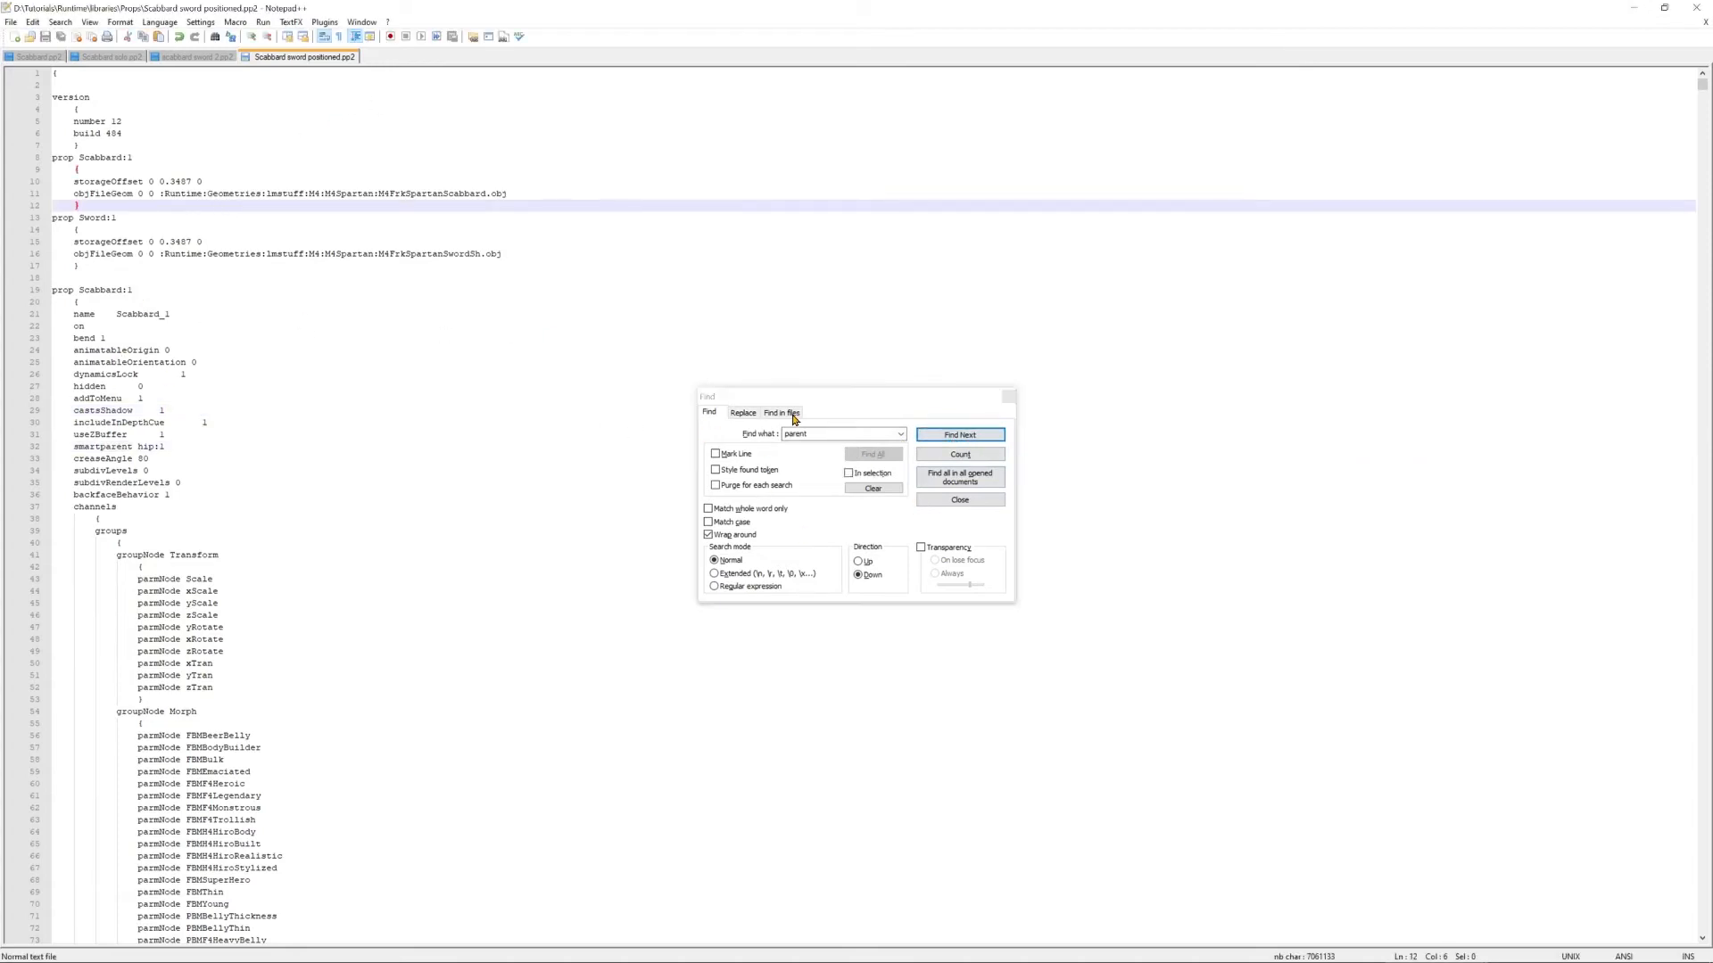
{"action": "left_click", "coordinate": [960, 435]}
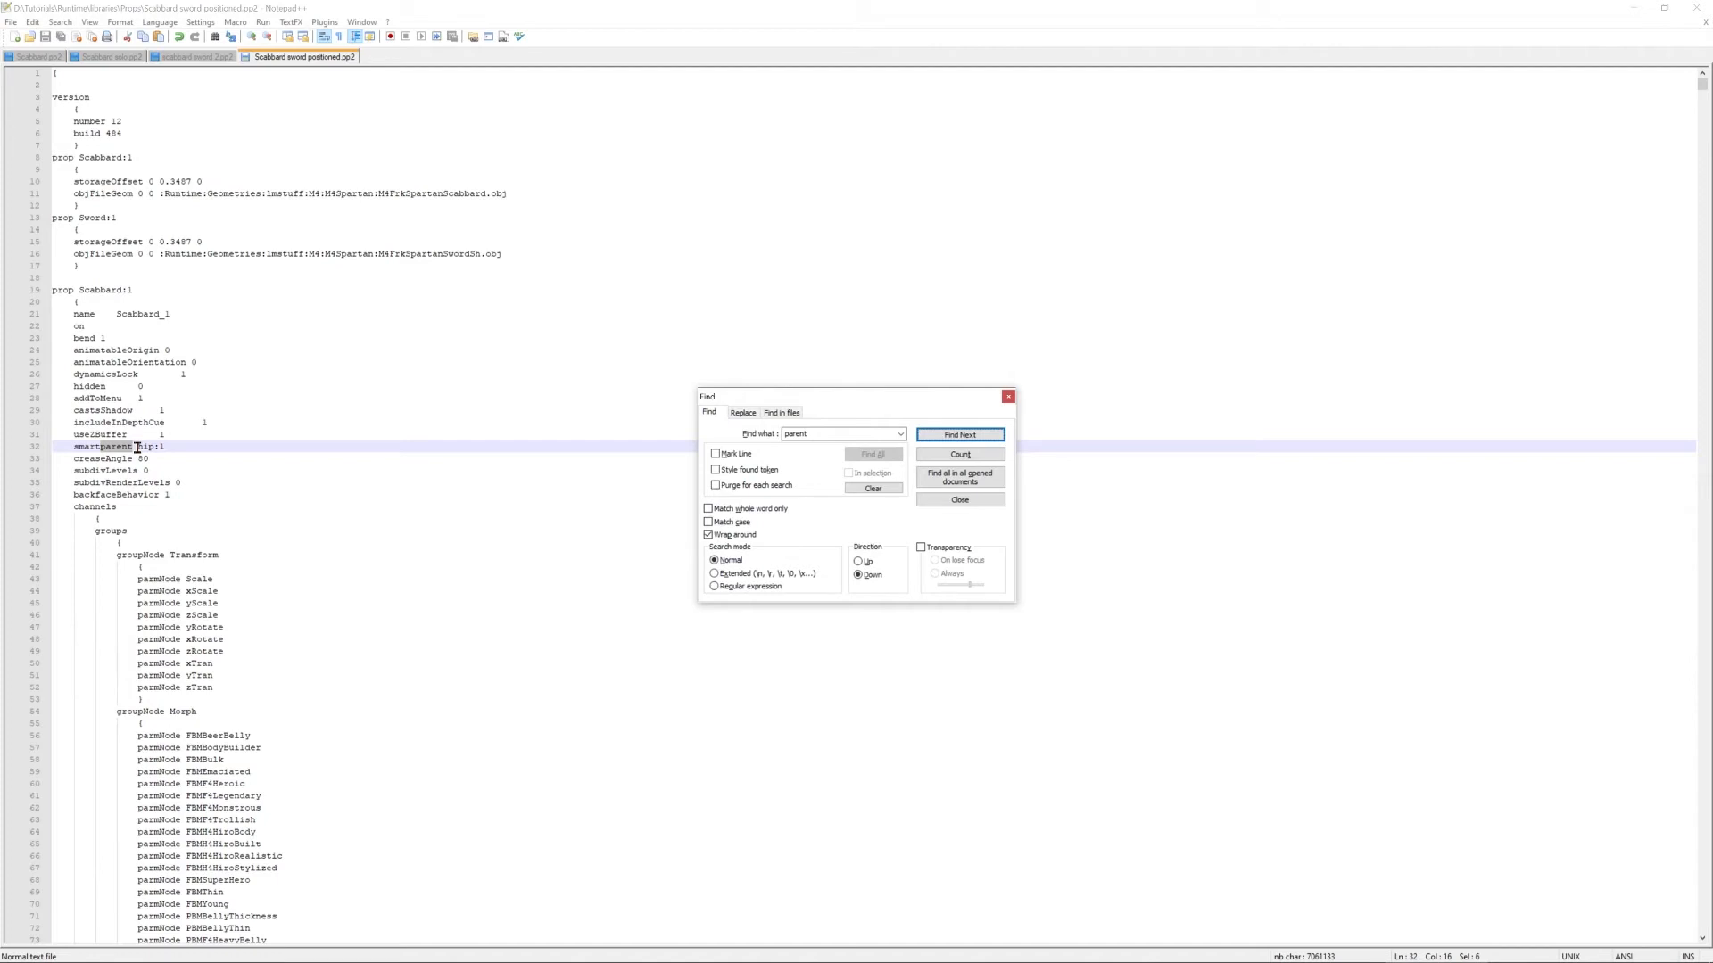
{"action": "key", "text": "alt+Tab"}
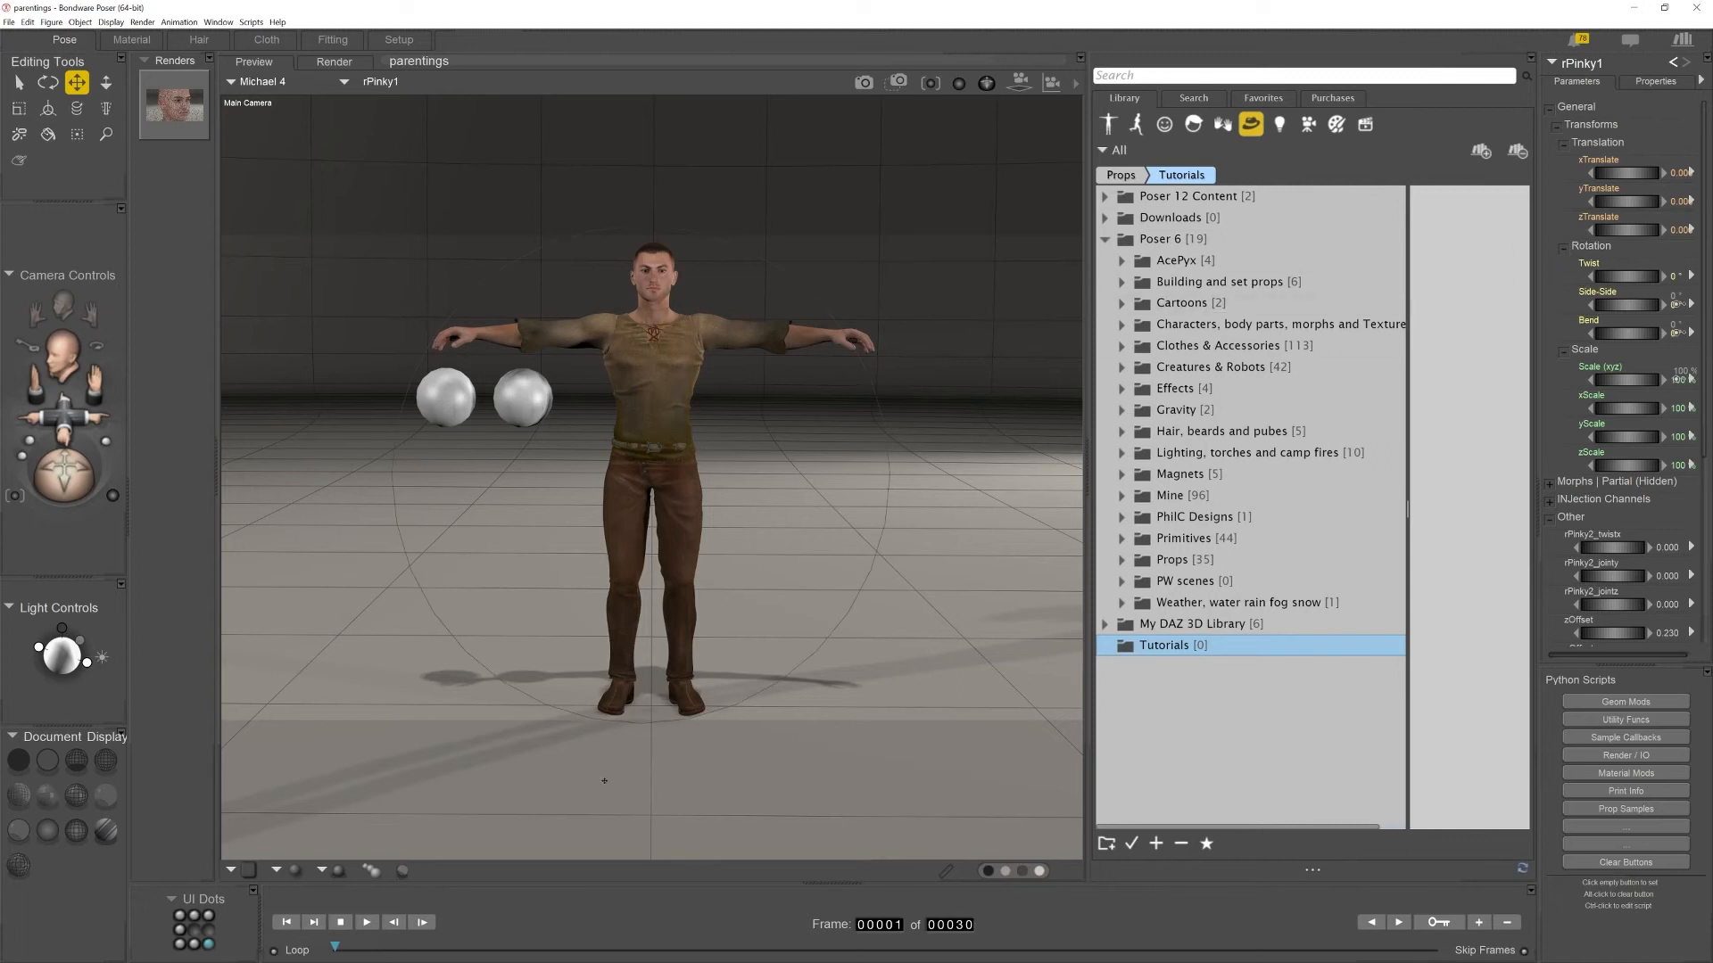
Select ball_1 and examine how both balls are parented under Michael 4's right hand in the Hierarchy Editor.
{"action": "left_click", "coordinate": [182, 918]}
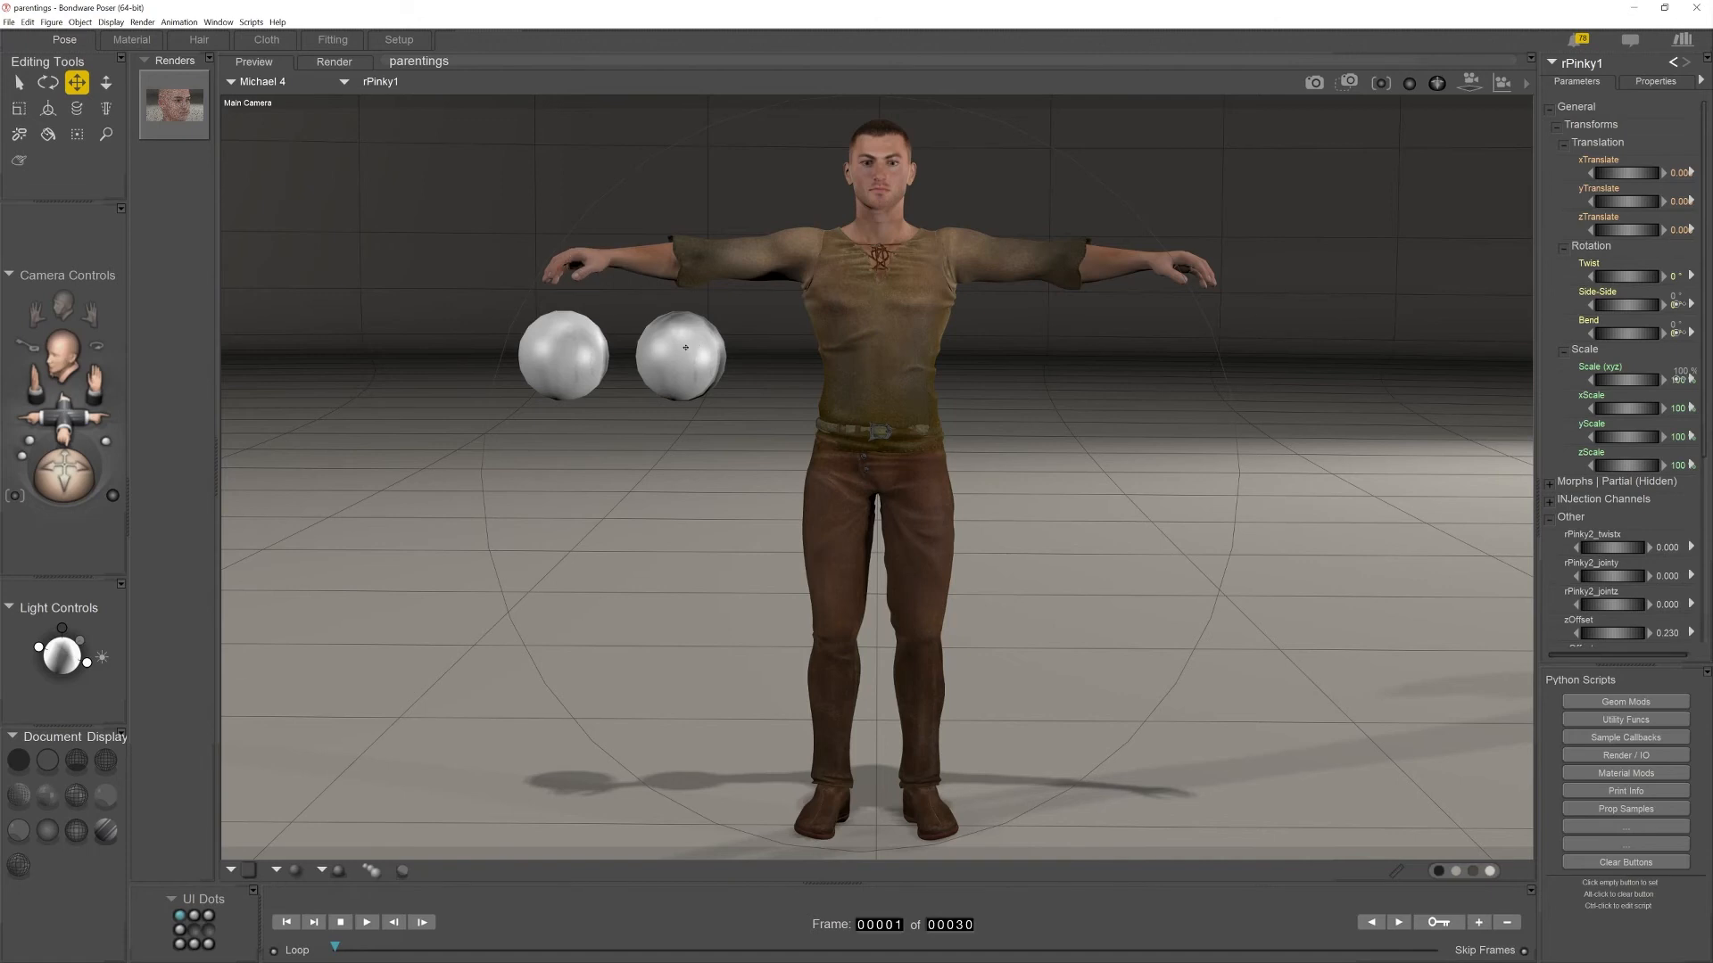
{"action": "left_click", "coordinate": [578, 363]}
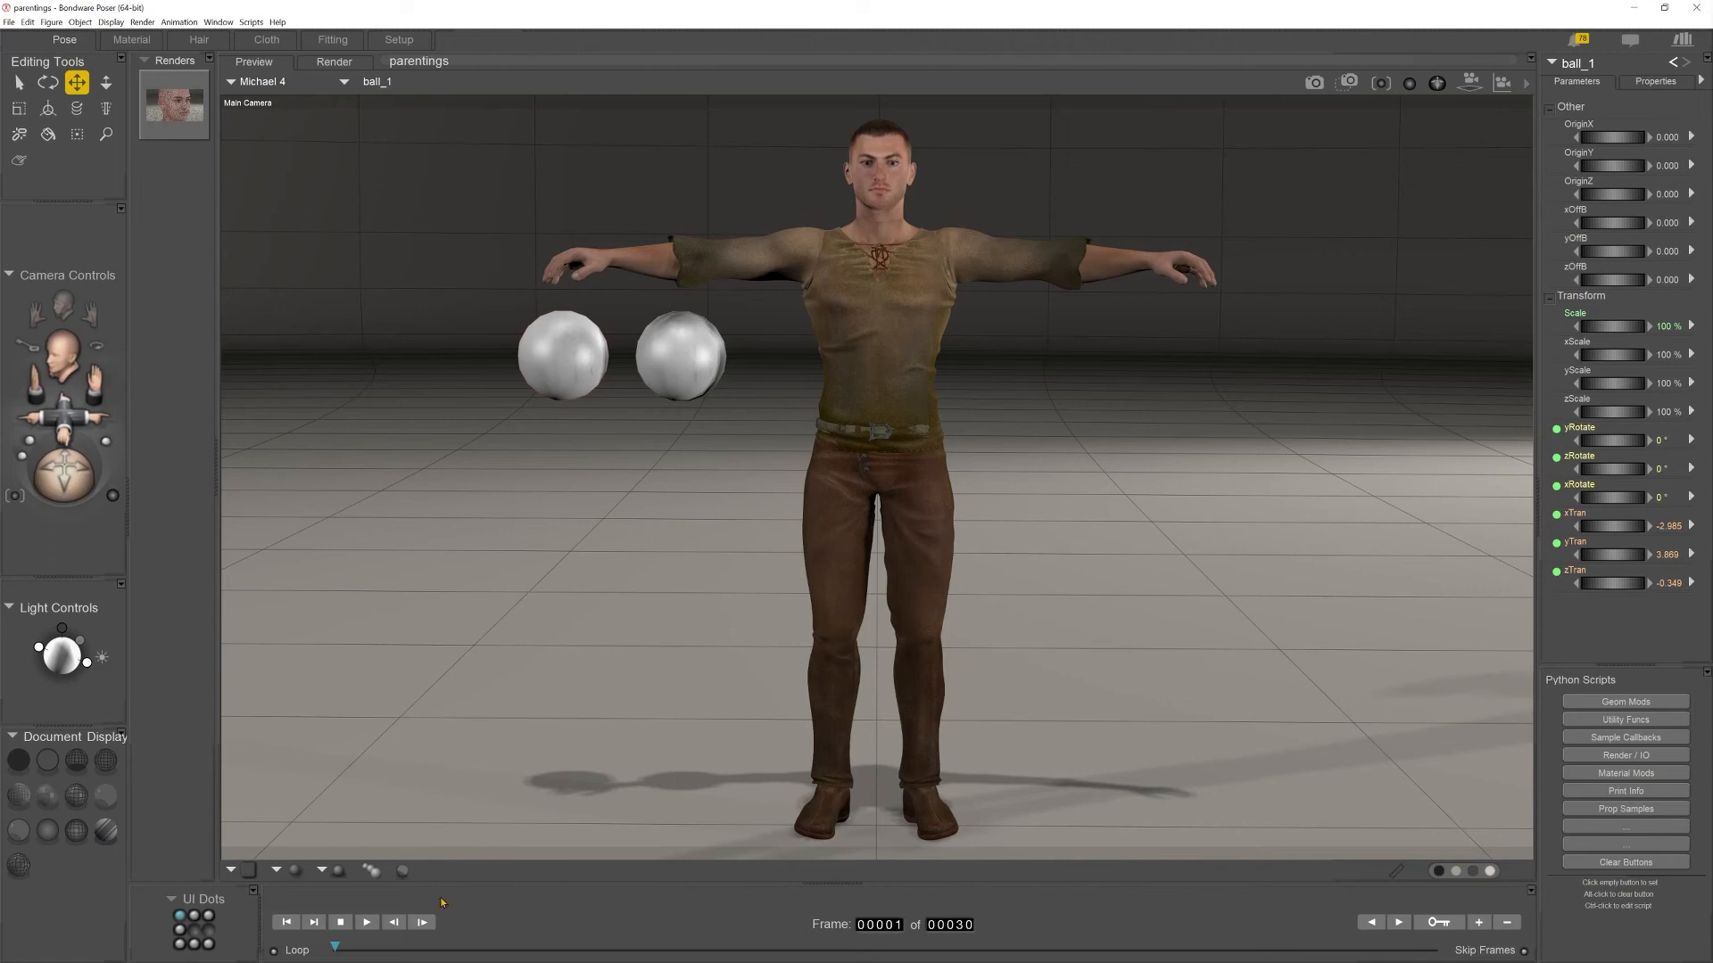
{"action": "left_click", "coordinate": [195, 947]}
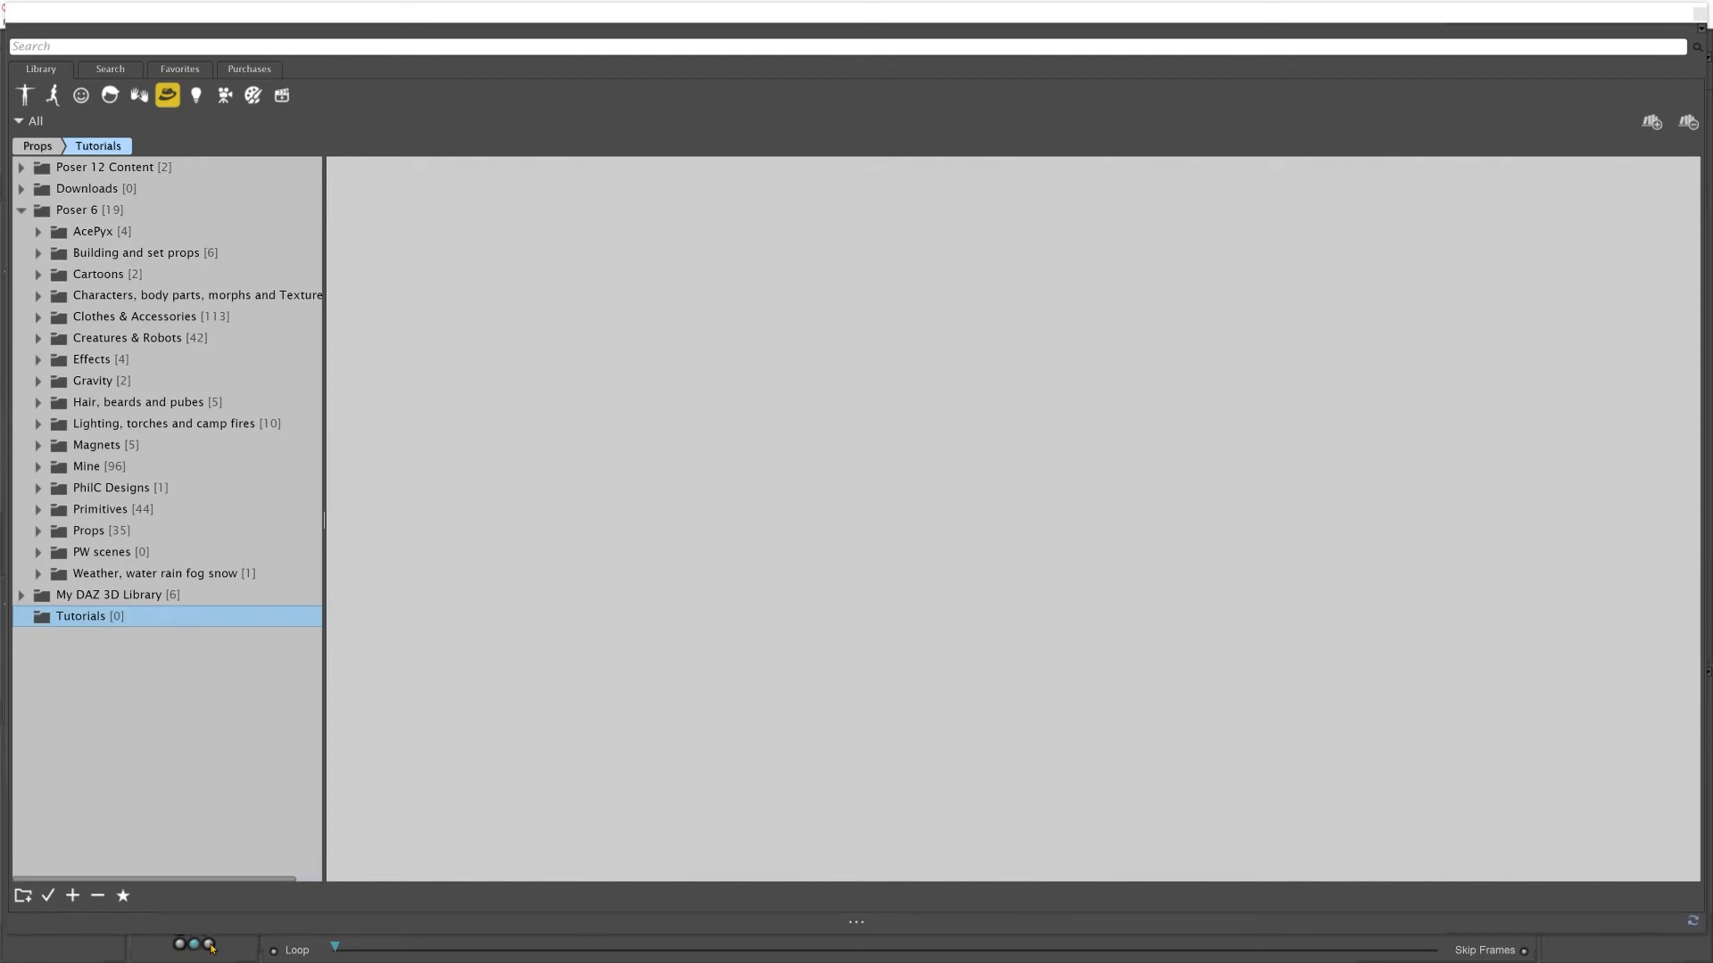
{"action": "left_click", "coordinate": [208, 945]}
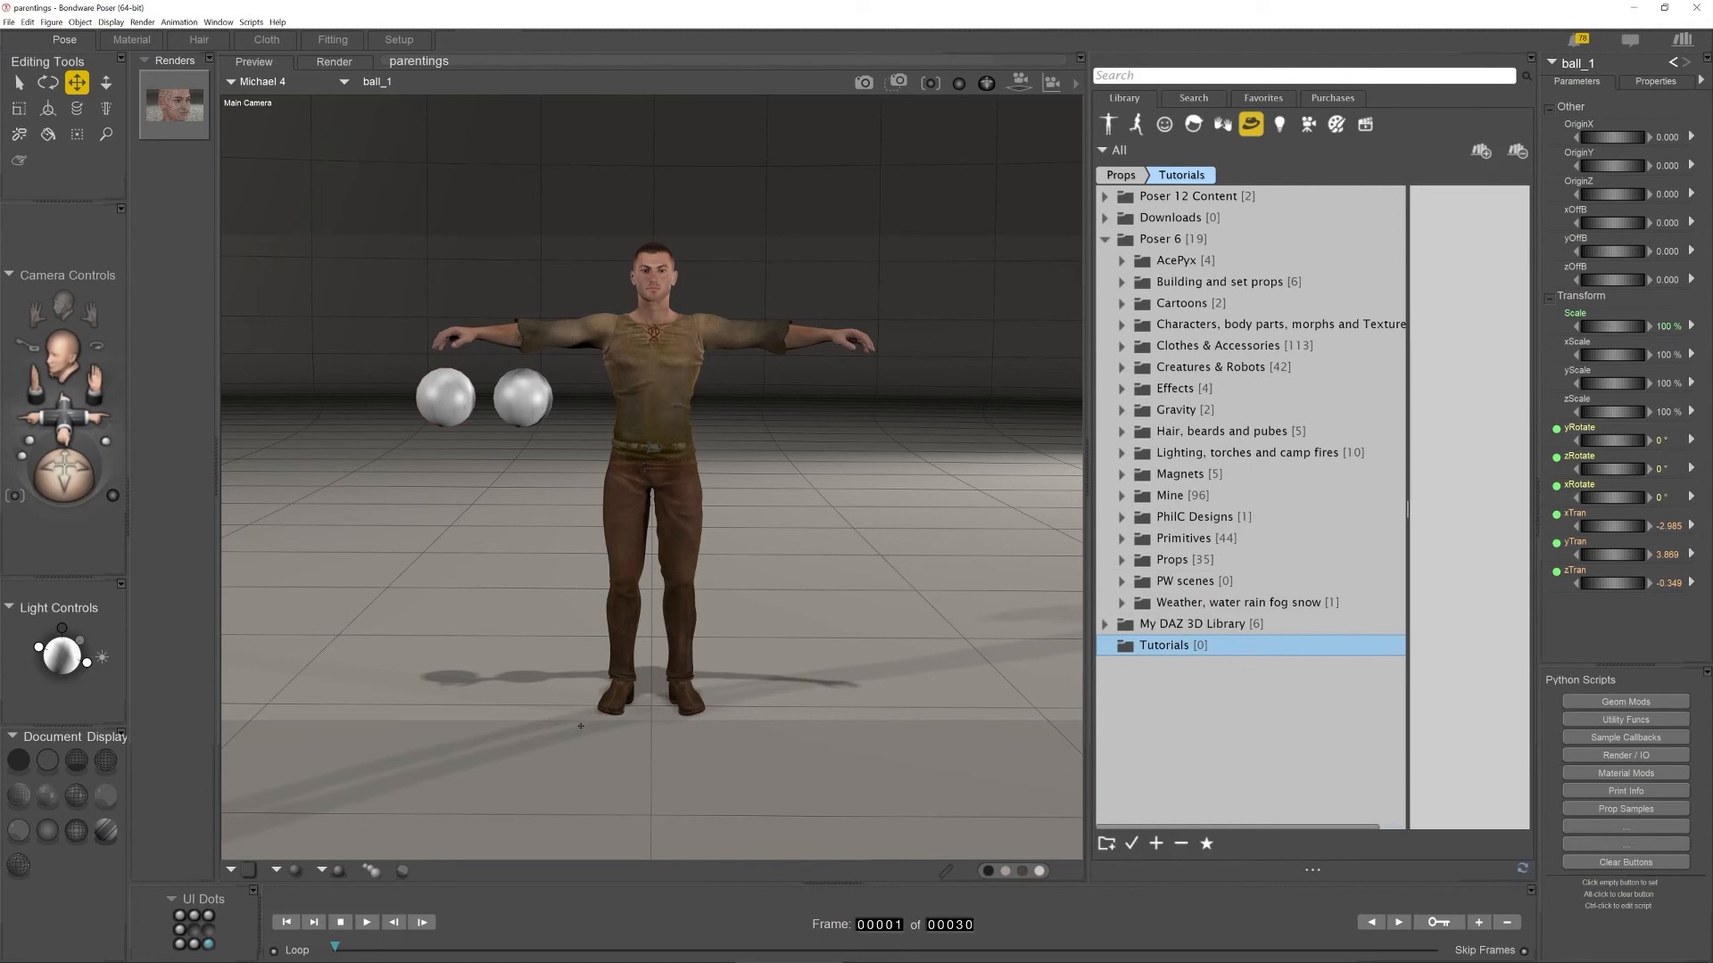
{"action": "left_click", "coordinate": [181, 945]}
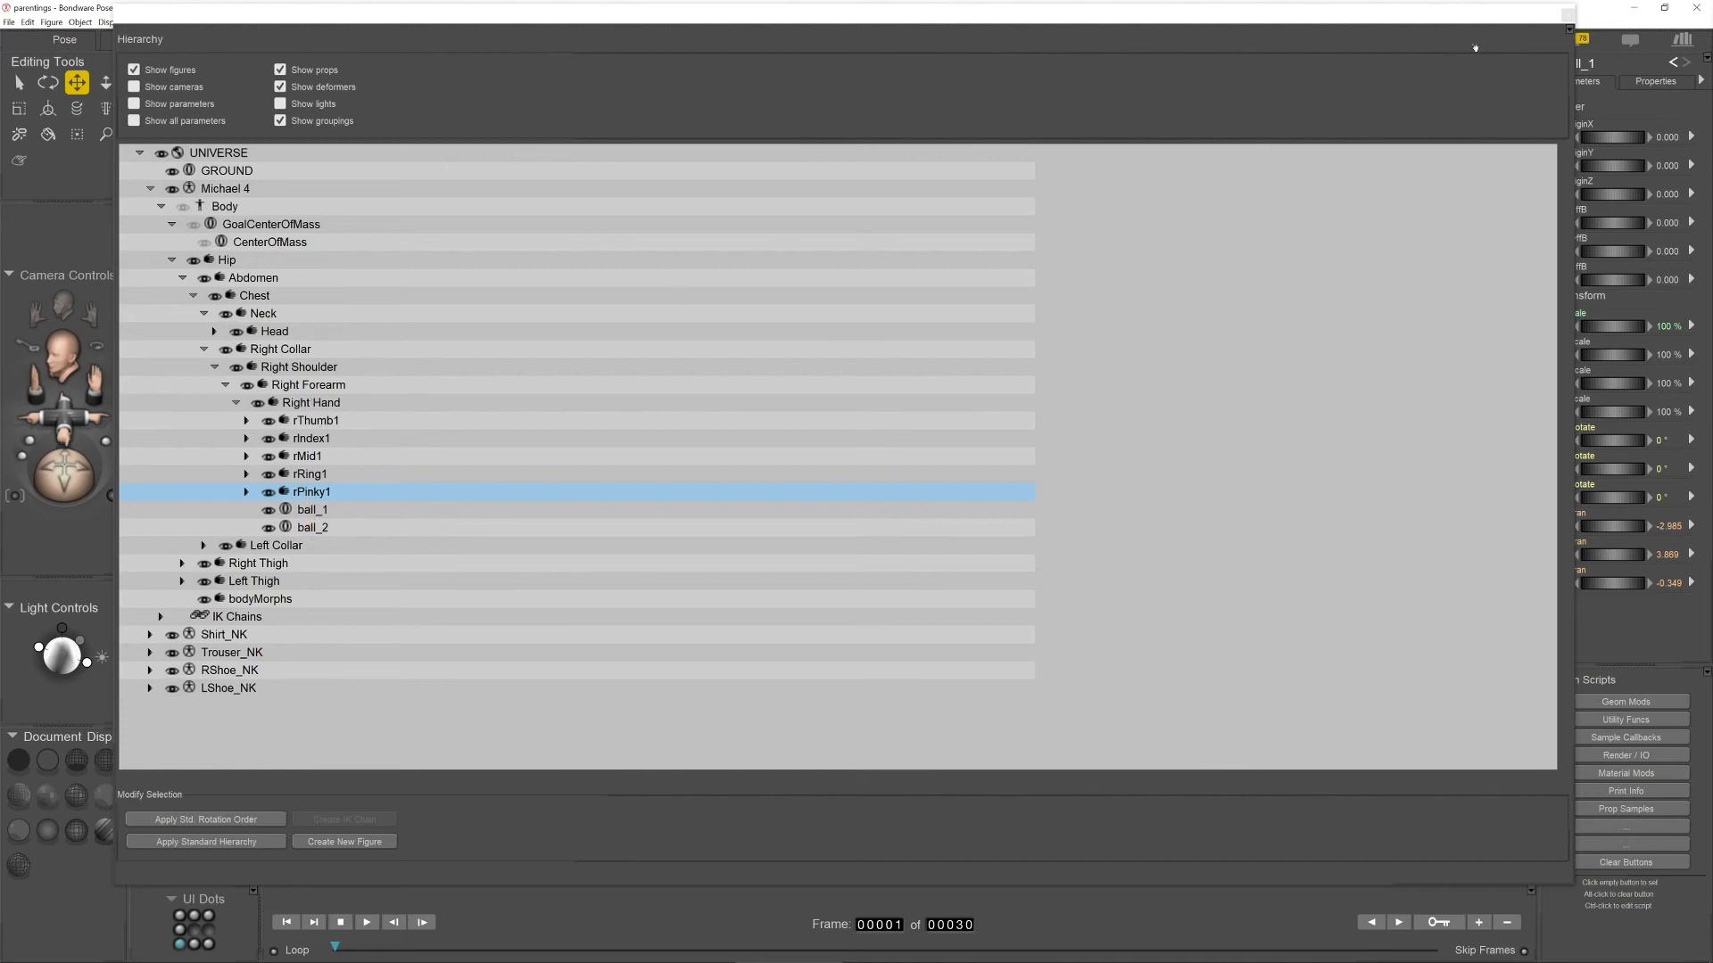
{"action": "left_click", "coordinate": [1567, 15]}
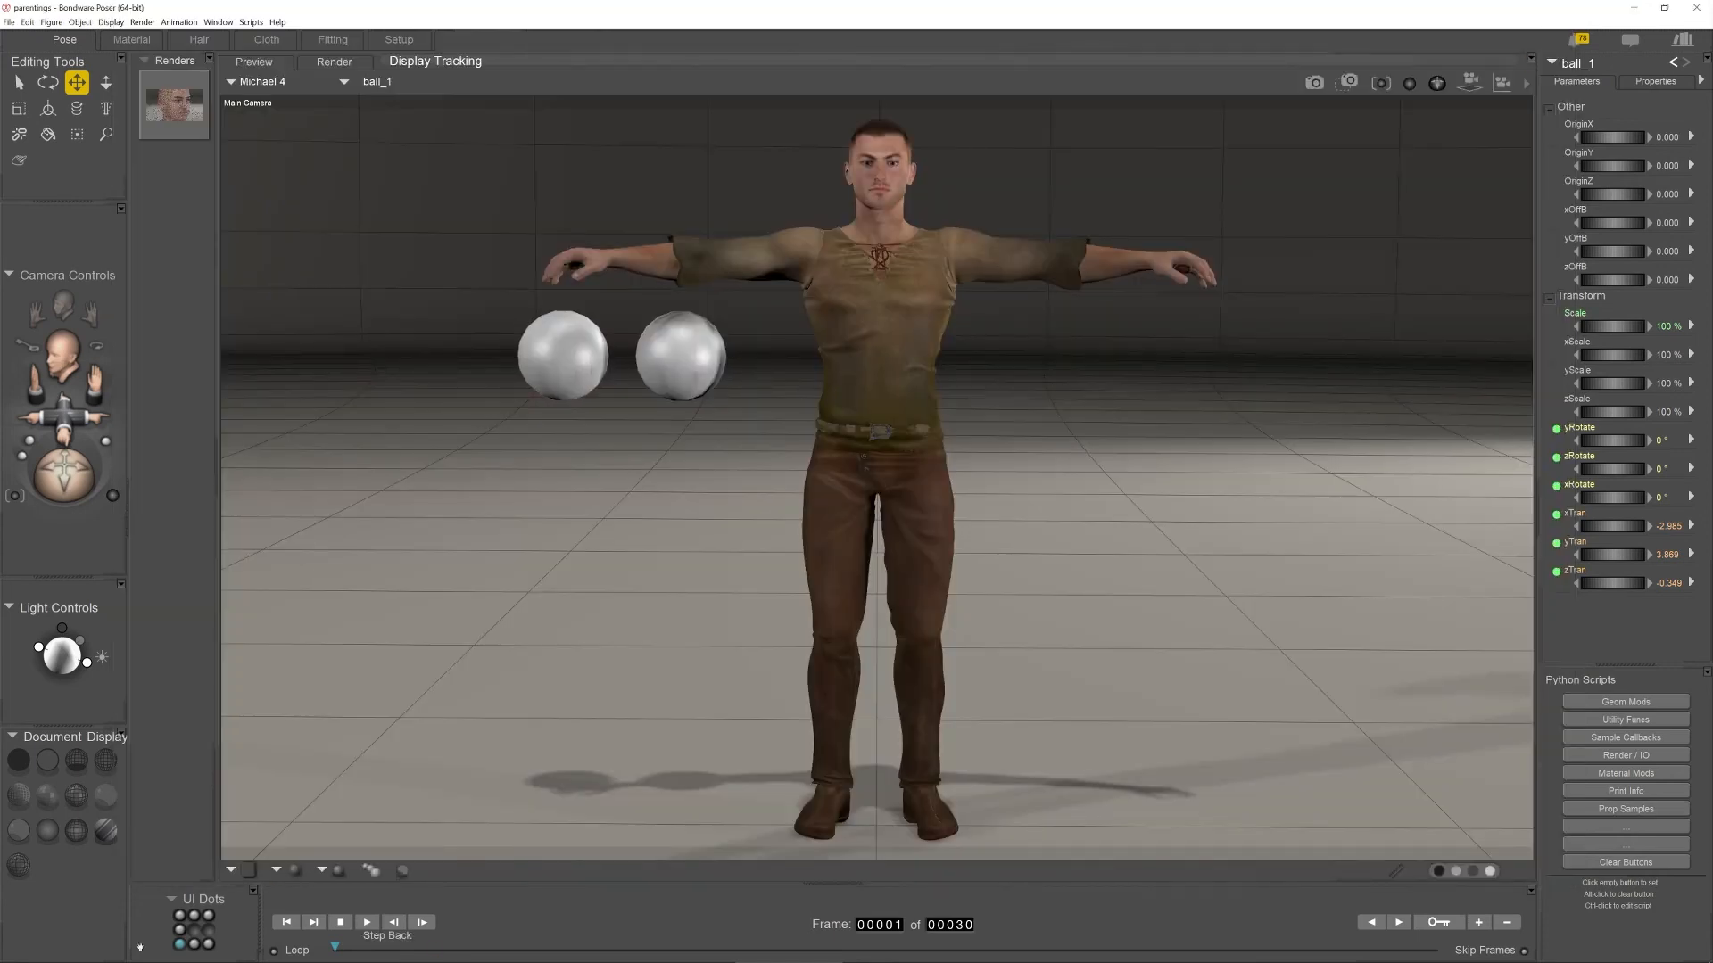
Save ball_1 to the Tutorials props library as a smart prop named "ball1".
{"action": "left_click", "coordinate": [209, 943]}
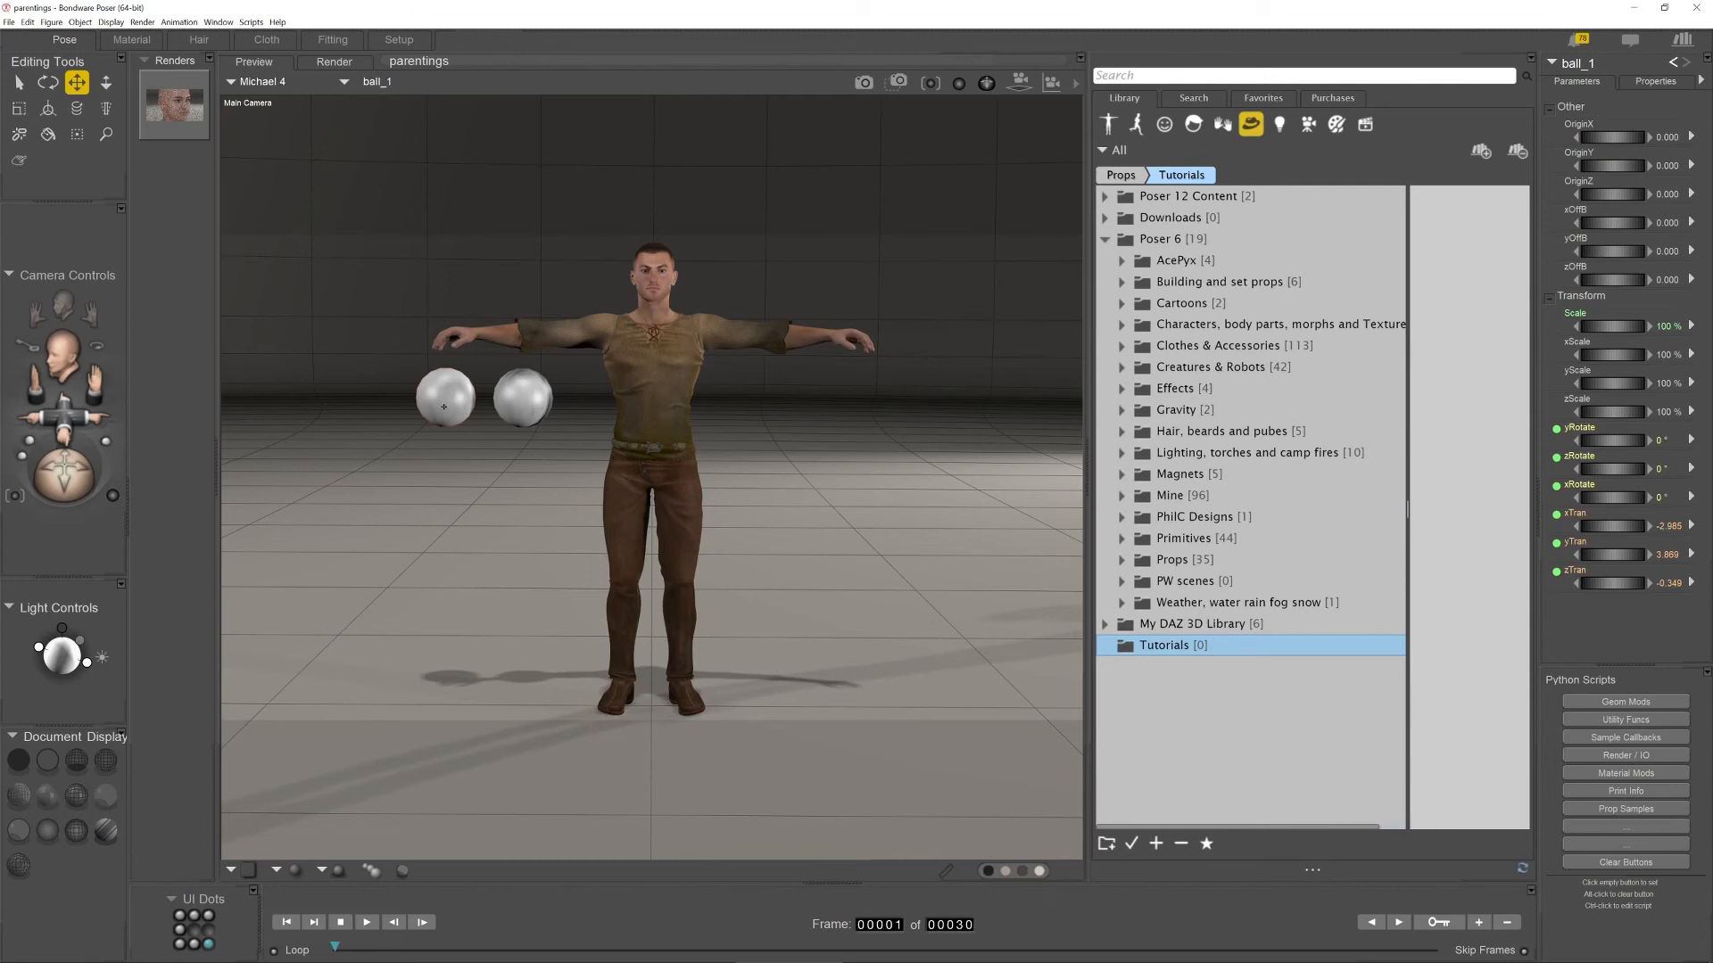
{"action": "left_click", "coordinate": [1157, 844]}
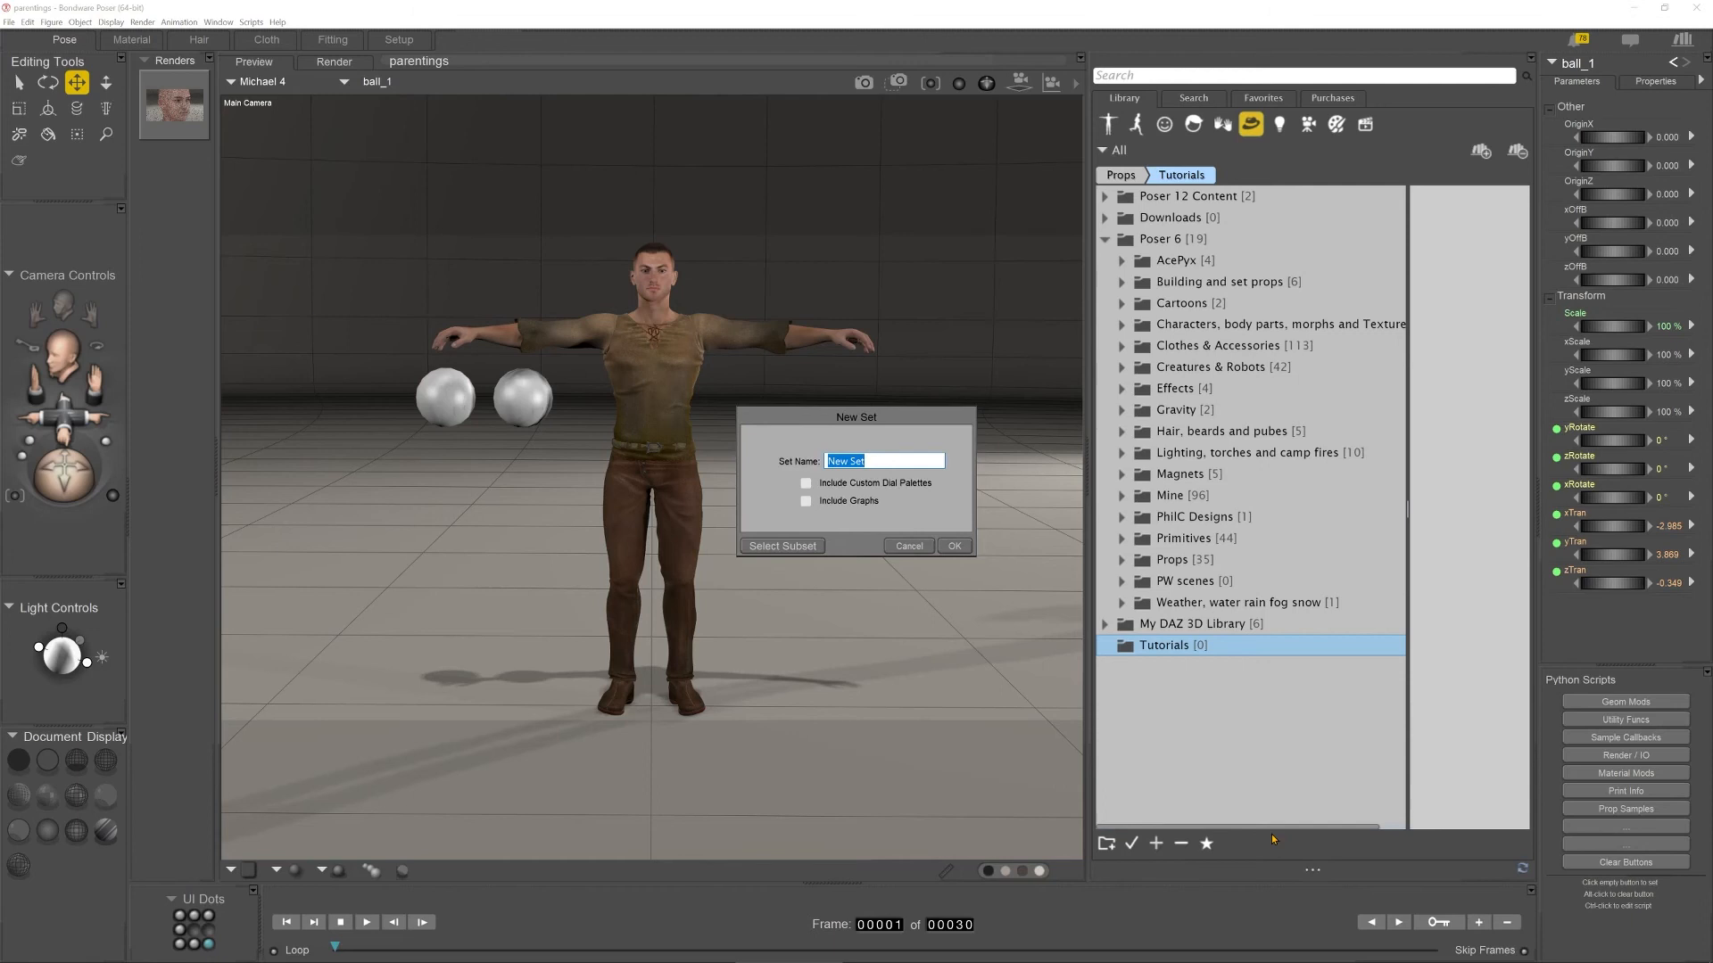
{"action": "type", "text": "ball1"}
{"action": "left_click", "coordinate": [953, 545]}
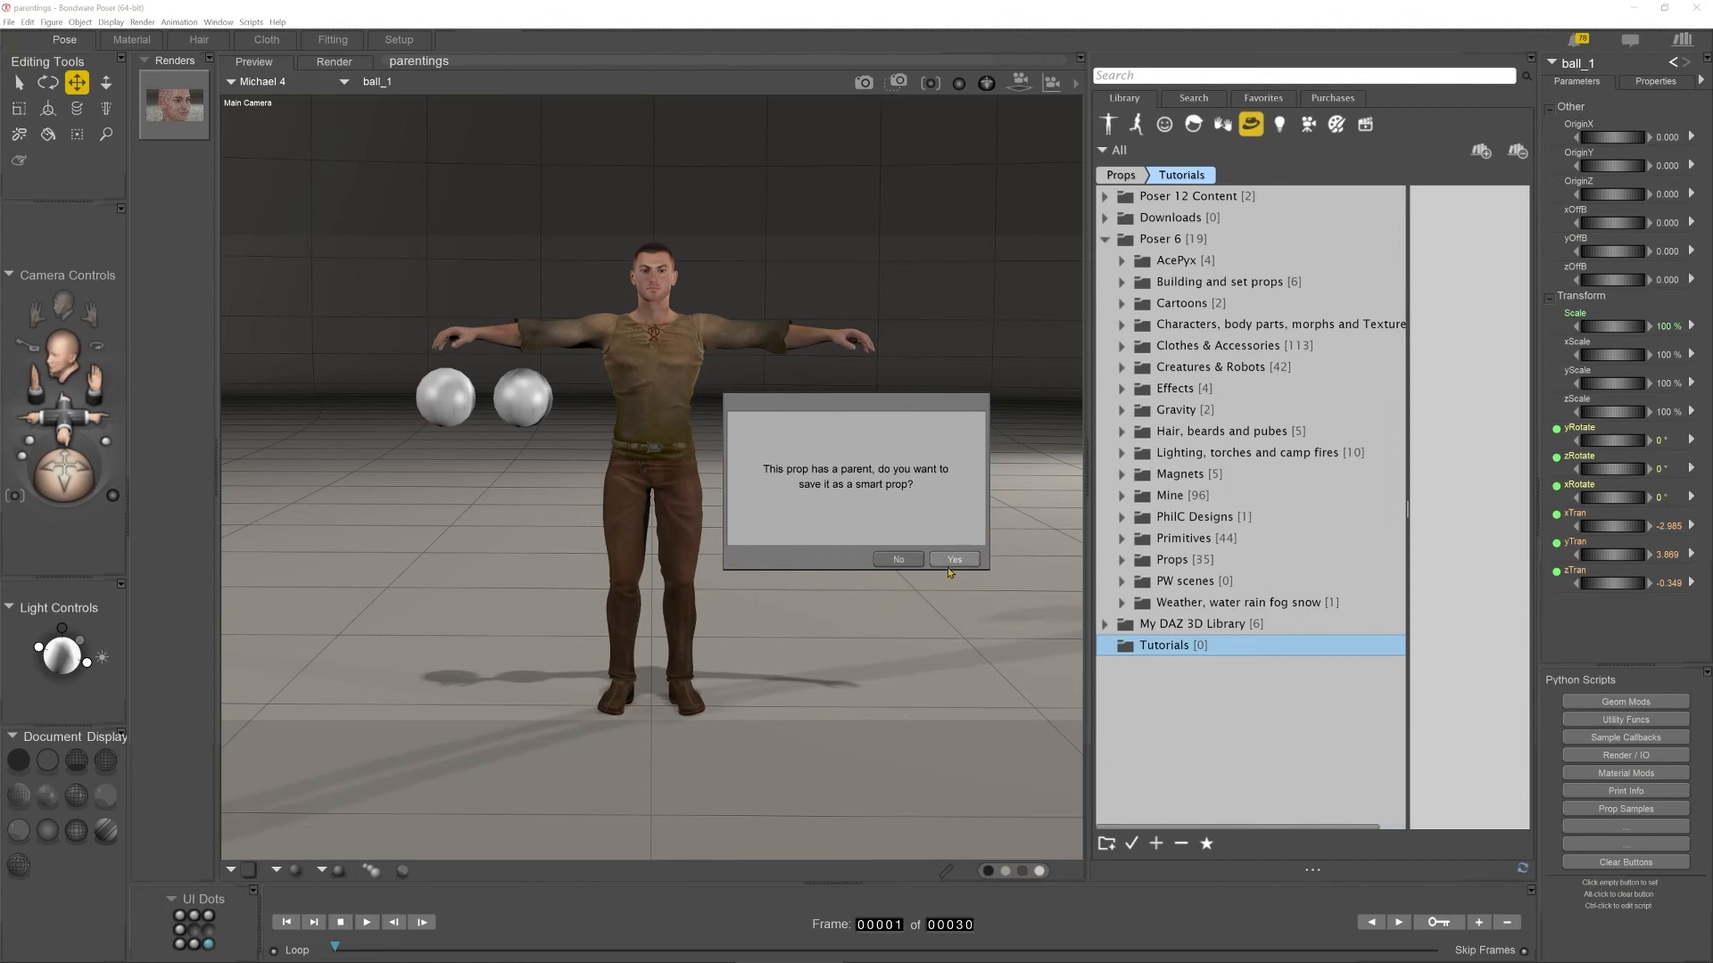
{"action": "left_click", "coordinate": [953, 561]}
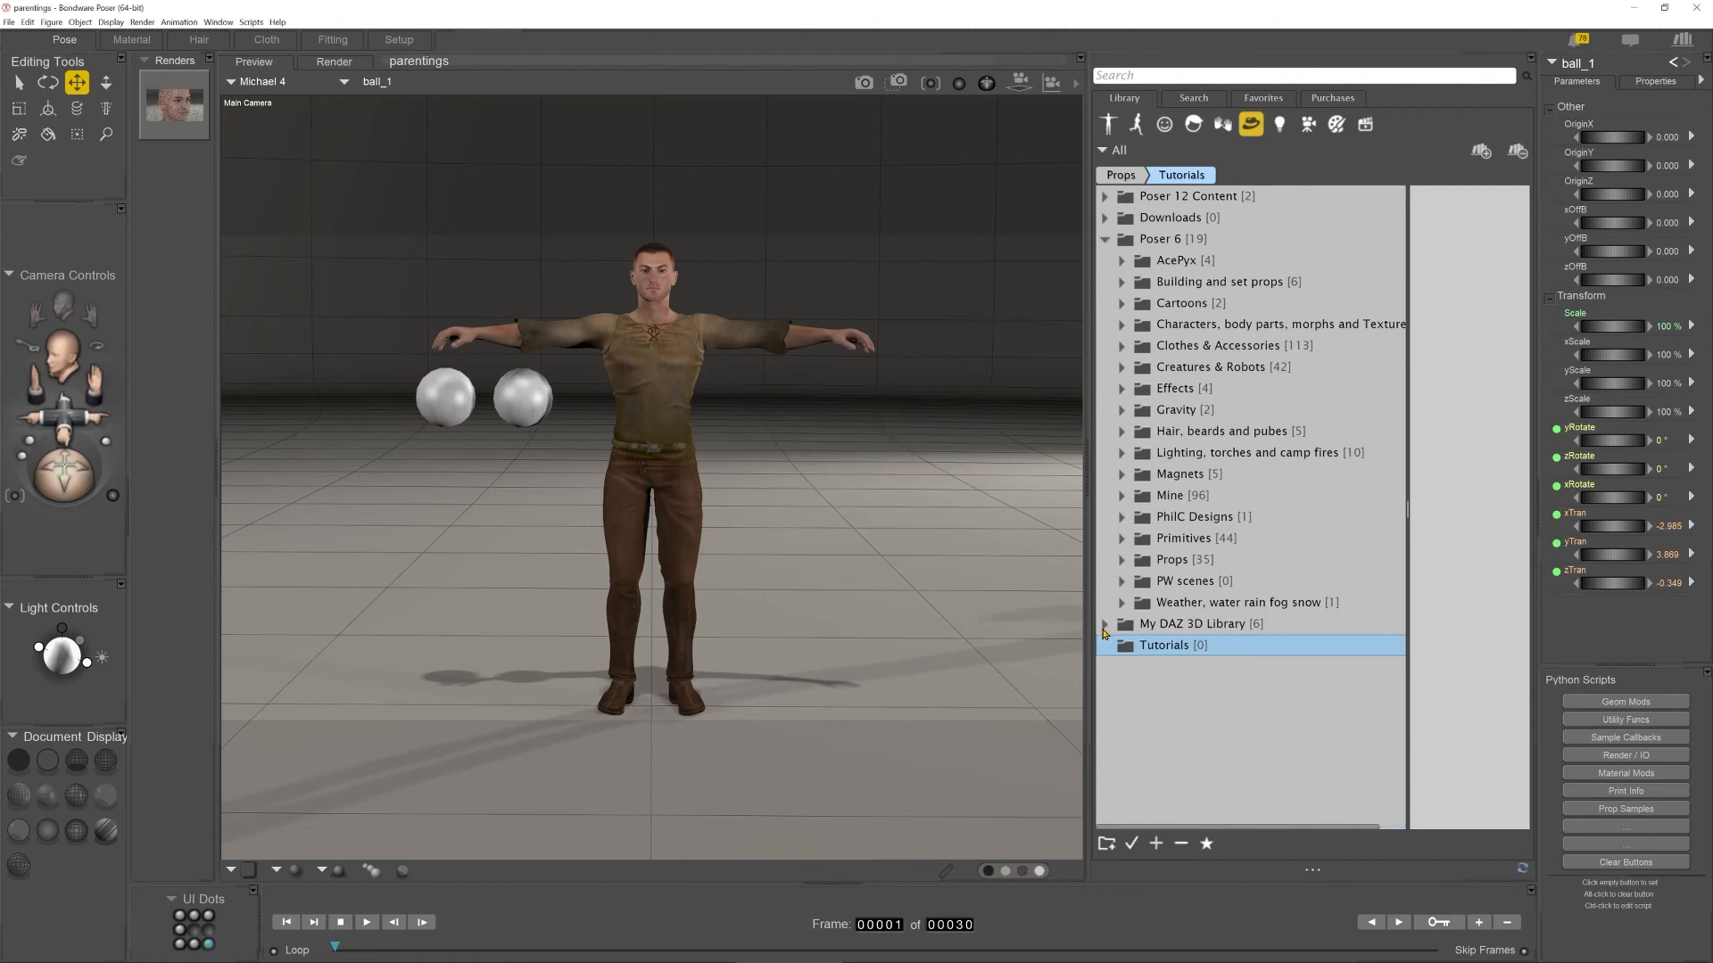
Save ball_2 to the Tutorials props library as a smart prop named "ball 2" and widen the library's thumbnail area.
{"action": "left_click", "coordinate": [507, 395]}
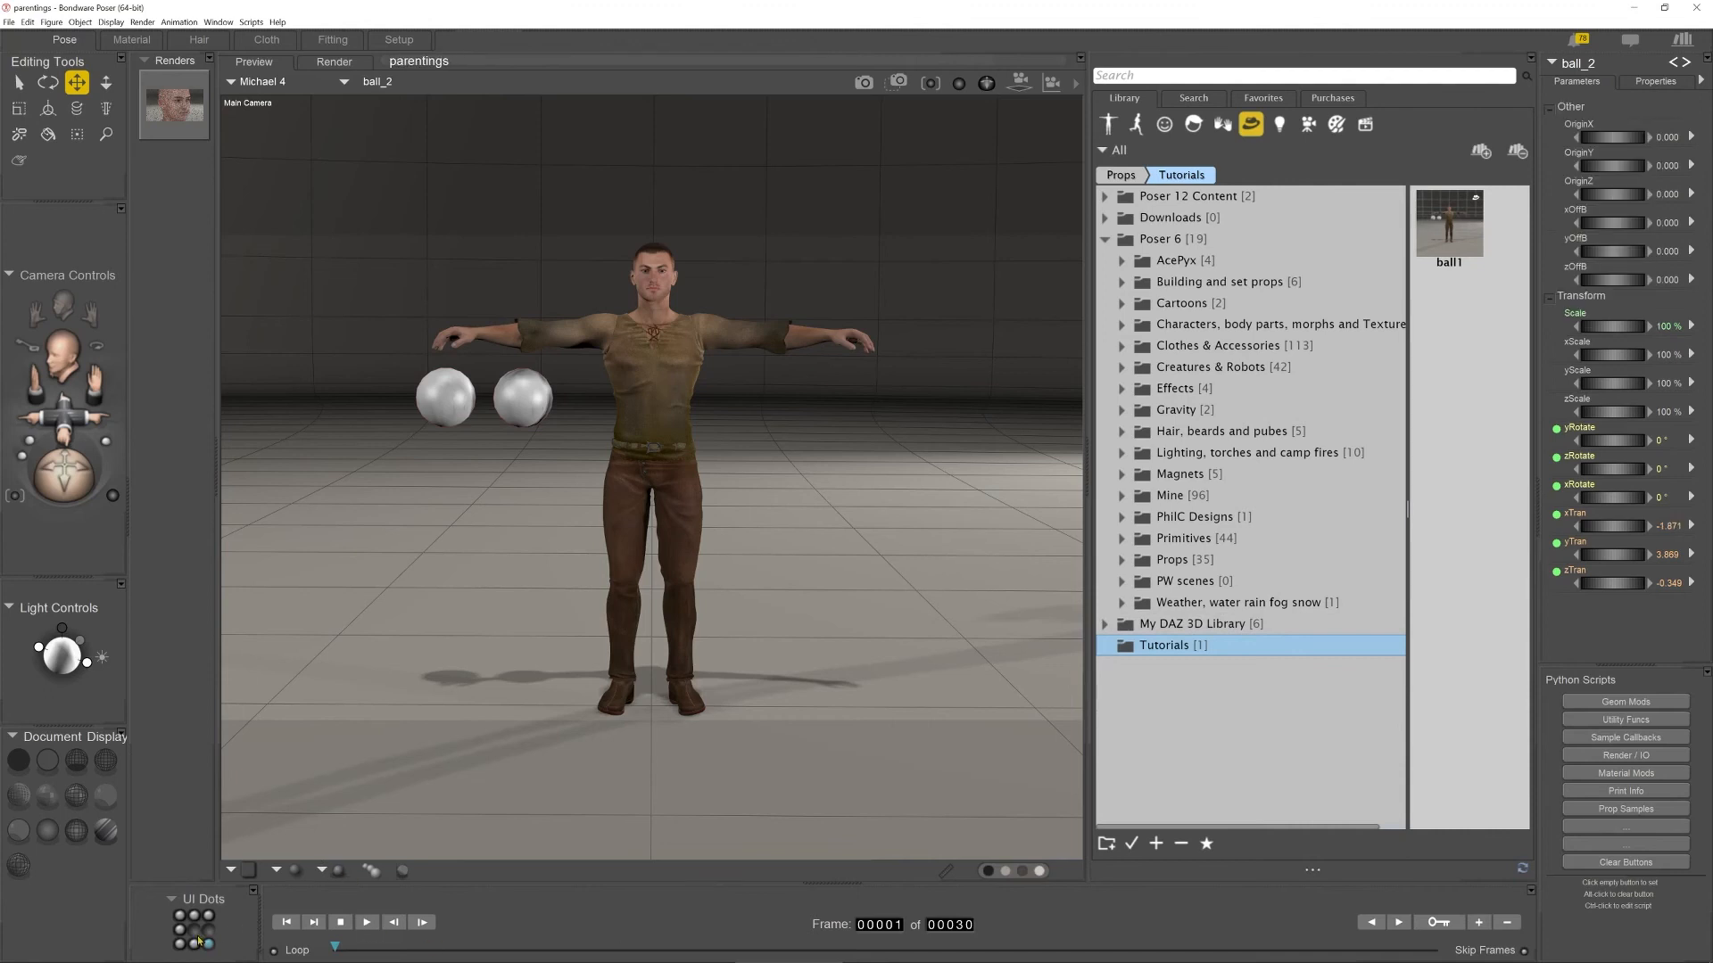
{"action": "left_click", "coordinate": [1157, 842]}
{"action": "type", "text": "ball 2"}
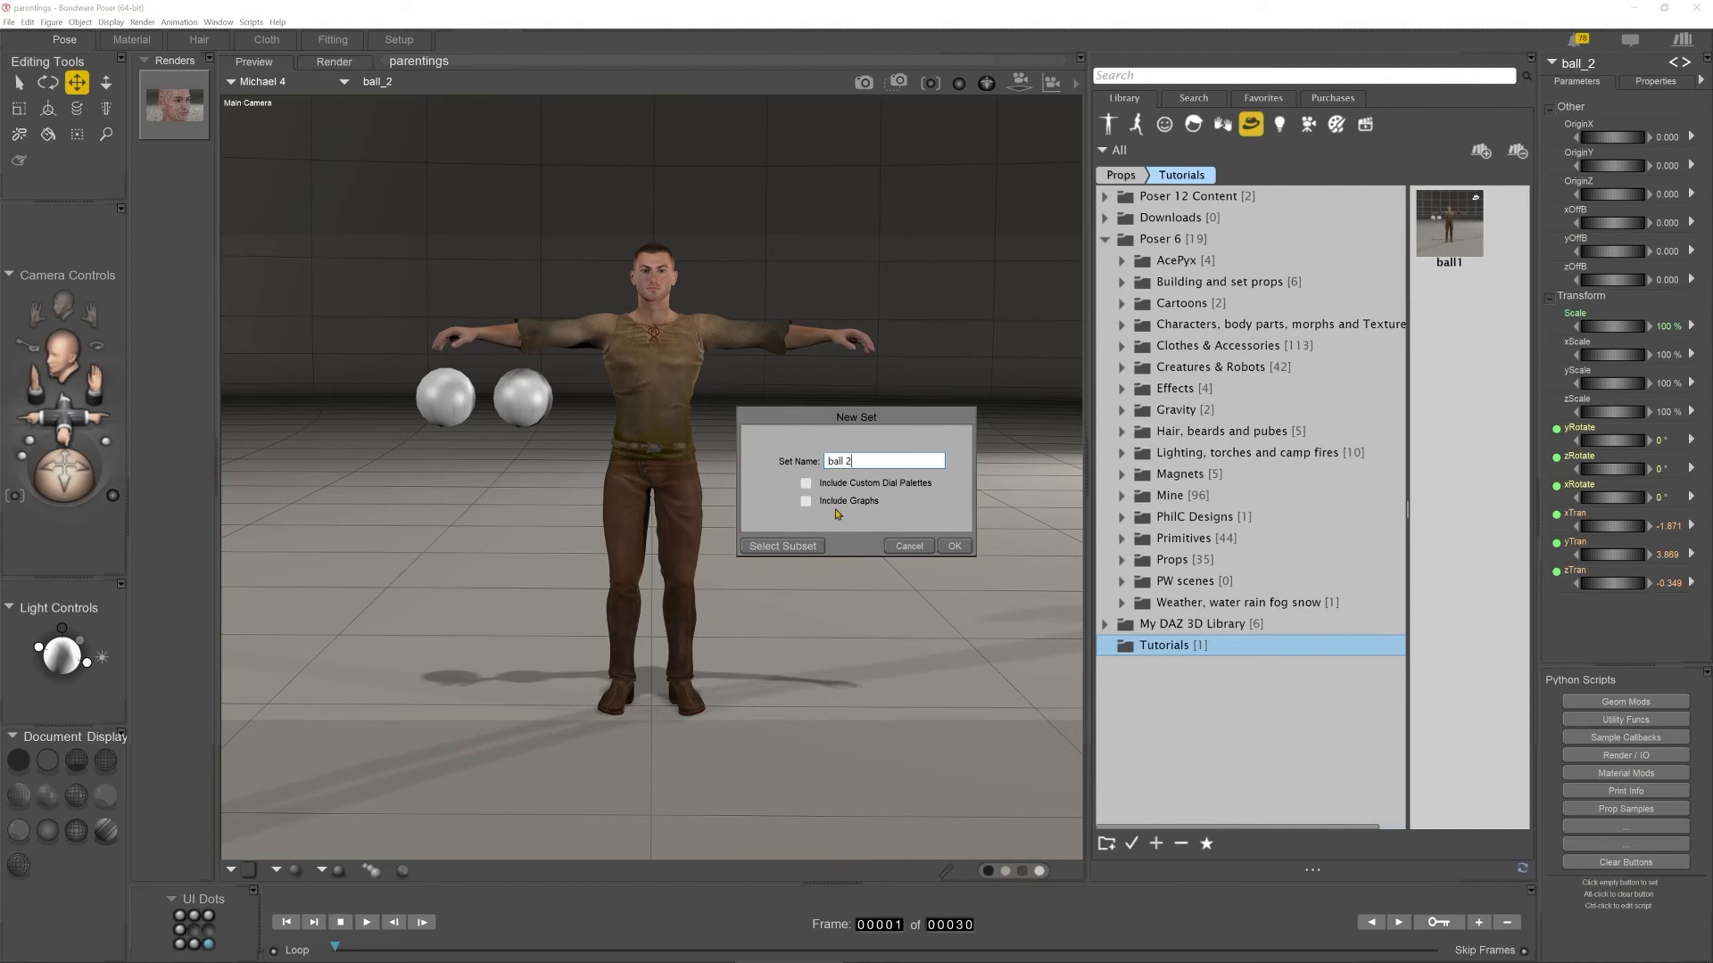
{"action": "left_click", "coordinate": [955, 548]}
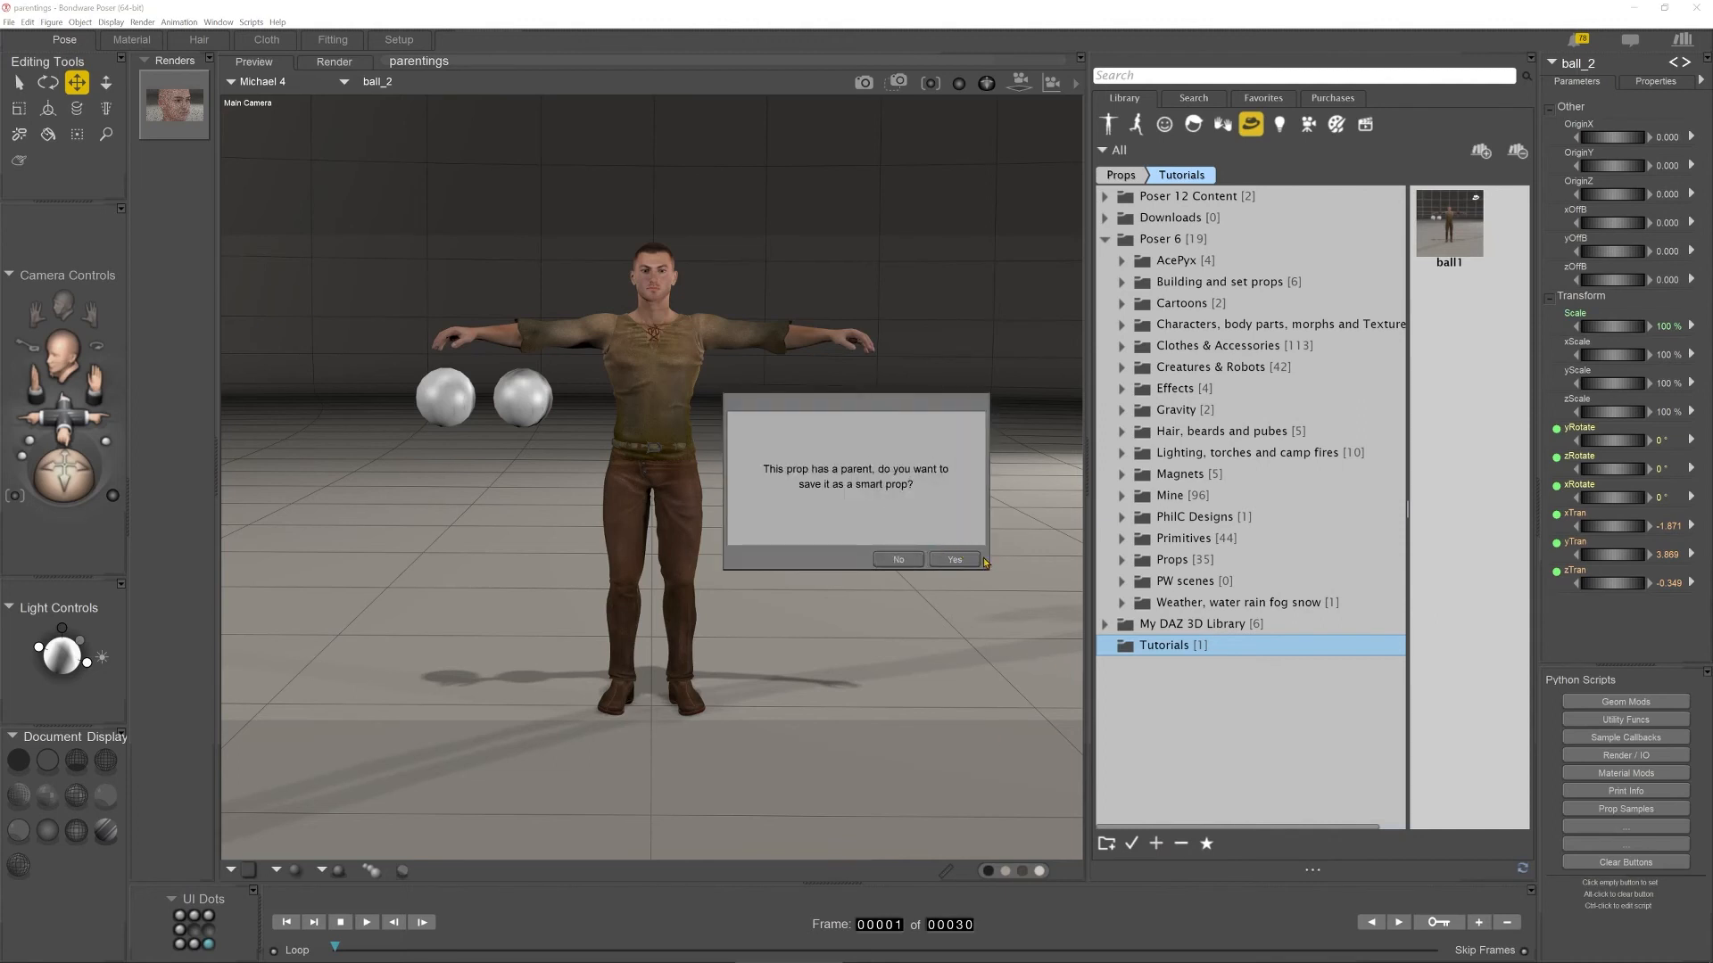
{"action": "left_click", "coordinate": [965, 561]}
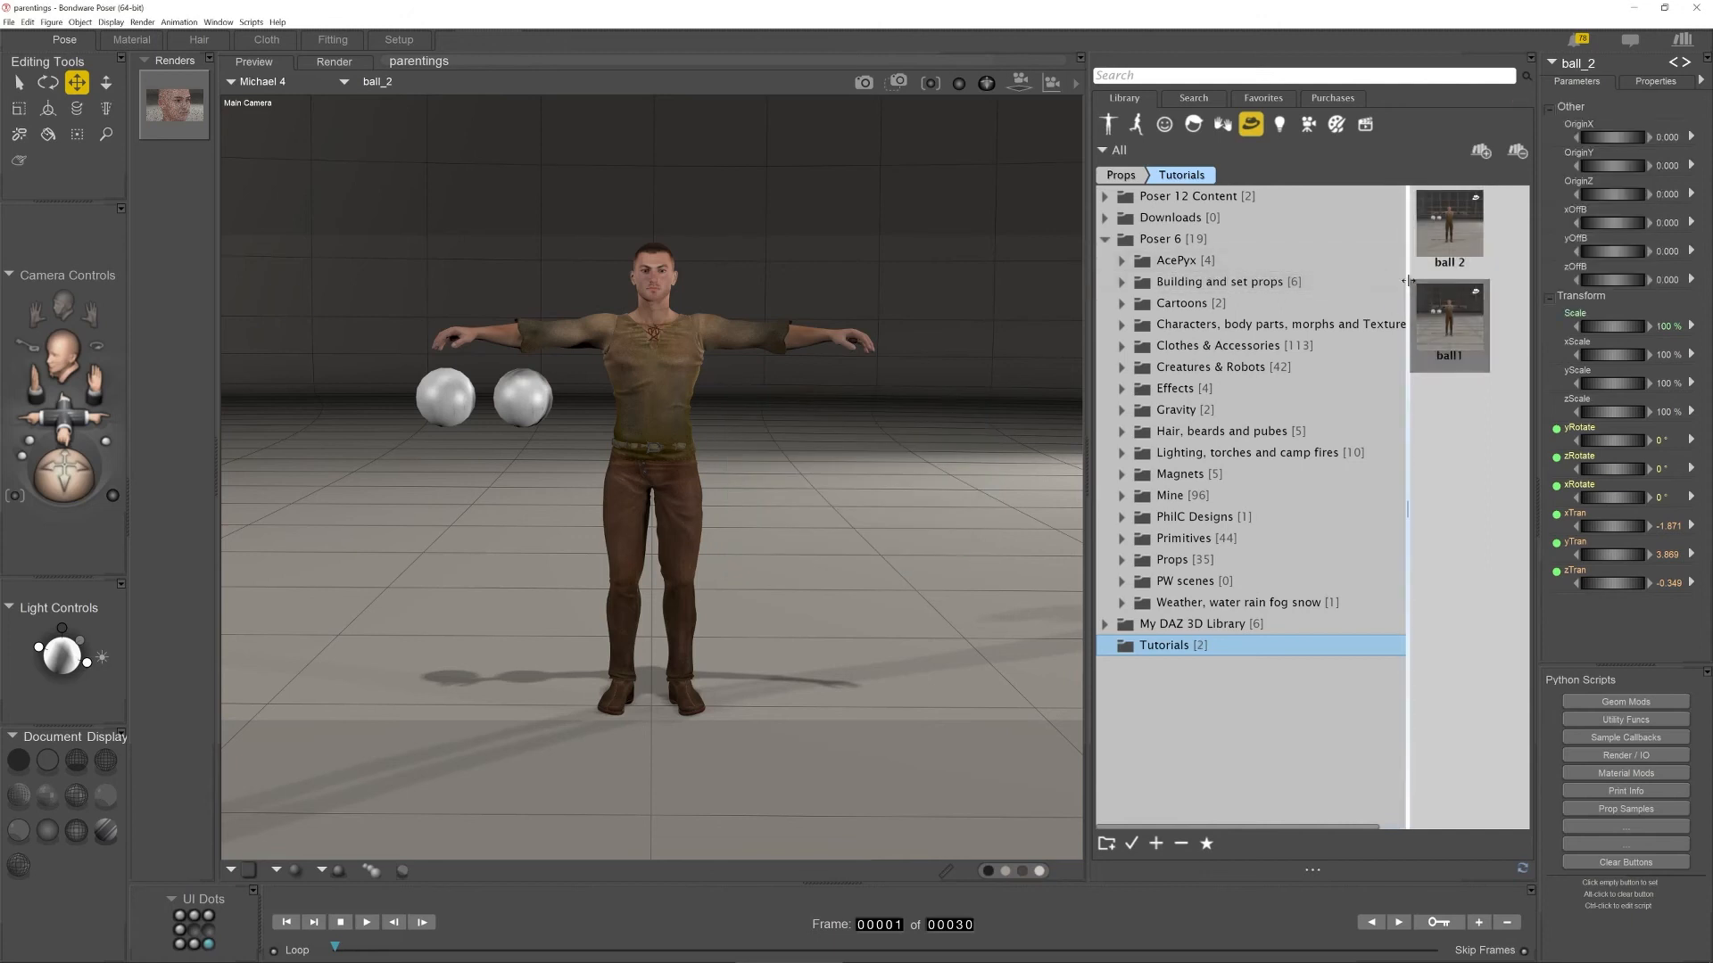
{"action": "left_click_drag", "start_coordinate": [1406, 286], "coordinate": [1362, 277]}
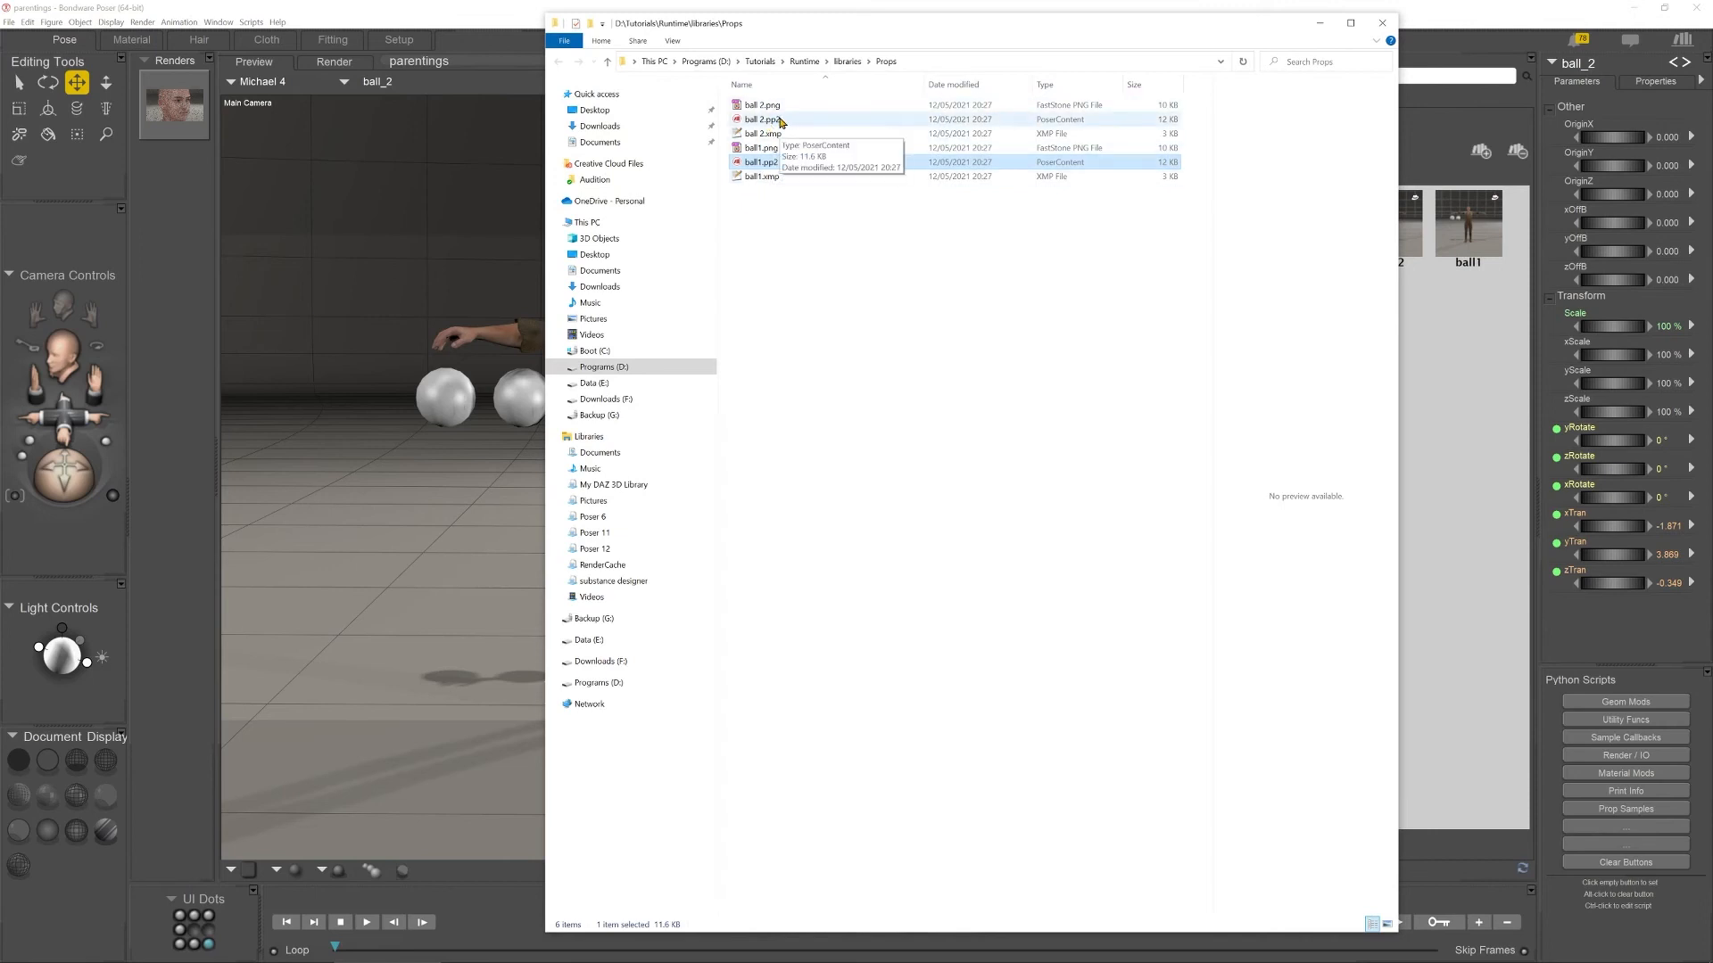
Open ball1.pp2 and ball 2.pp2 from the Tutorials runtime's Props folder in Notepad++.
{"action": "right_click", "coordinate": [764, 163]}
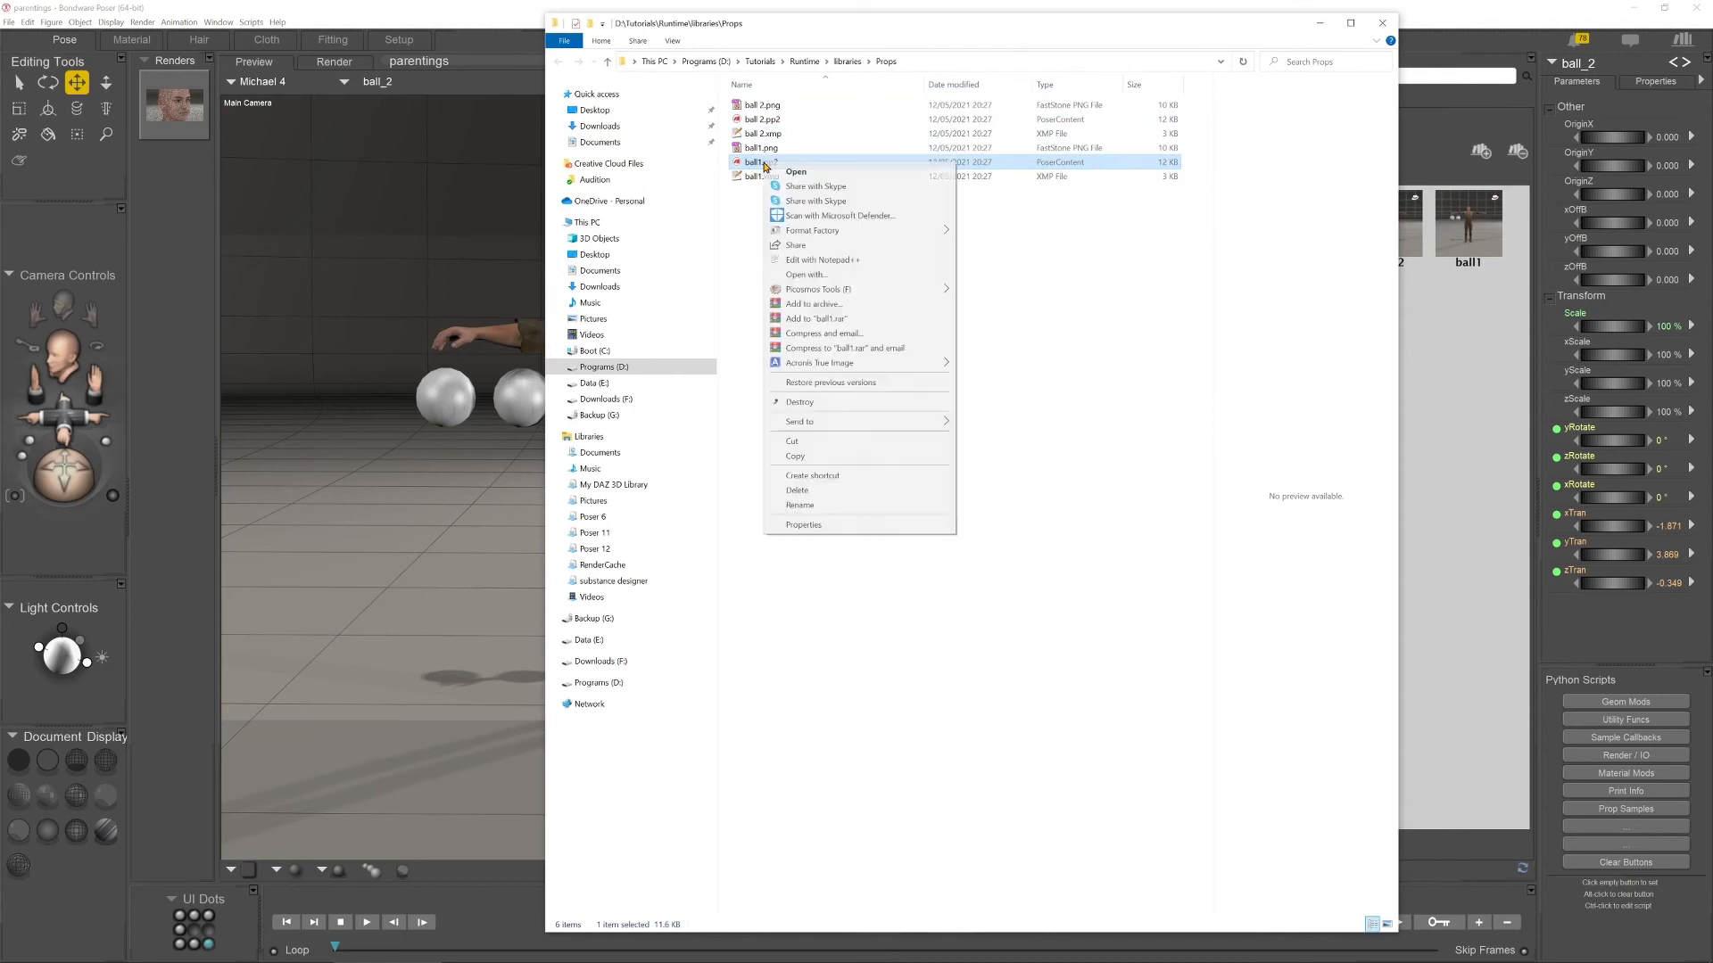
{"action": "left_click", "coordinate": [815, 260]}
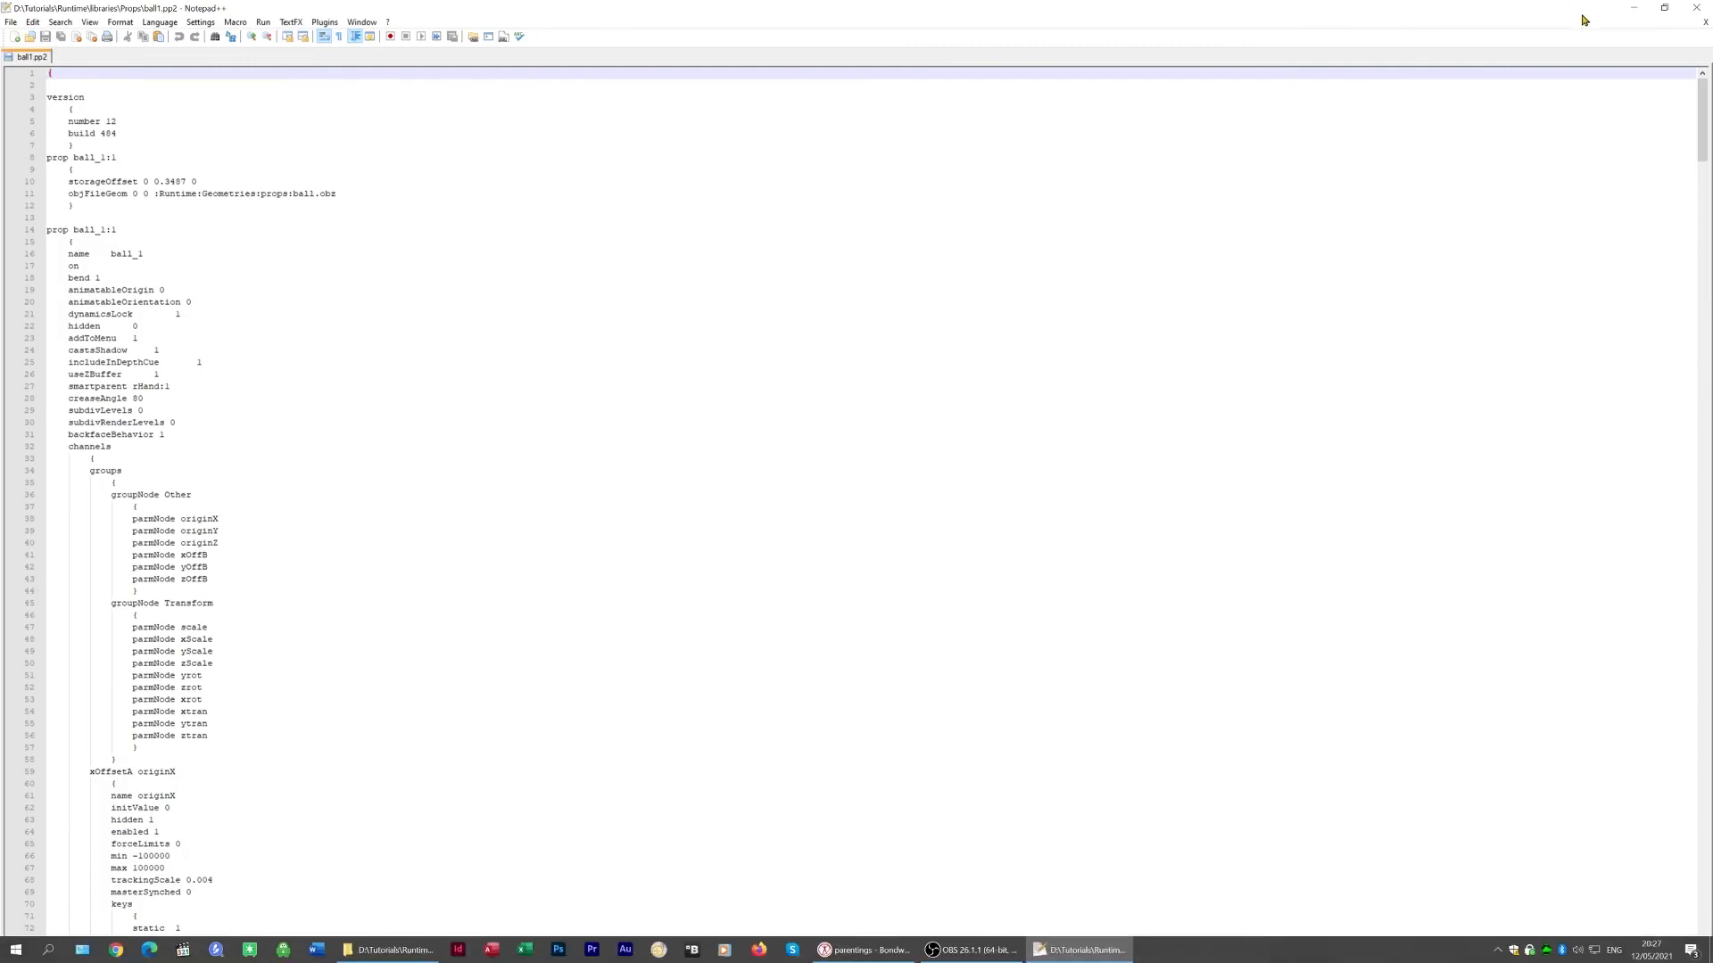
{"action": "key", "text": "alt+Tab"}
{"action": "double_click", "coordinate": [1031, 40]}
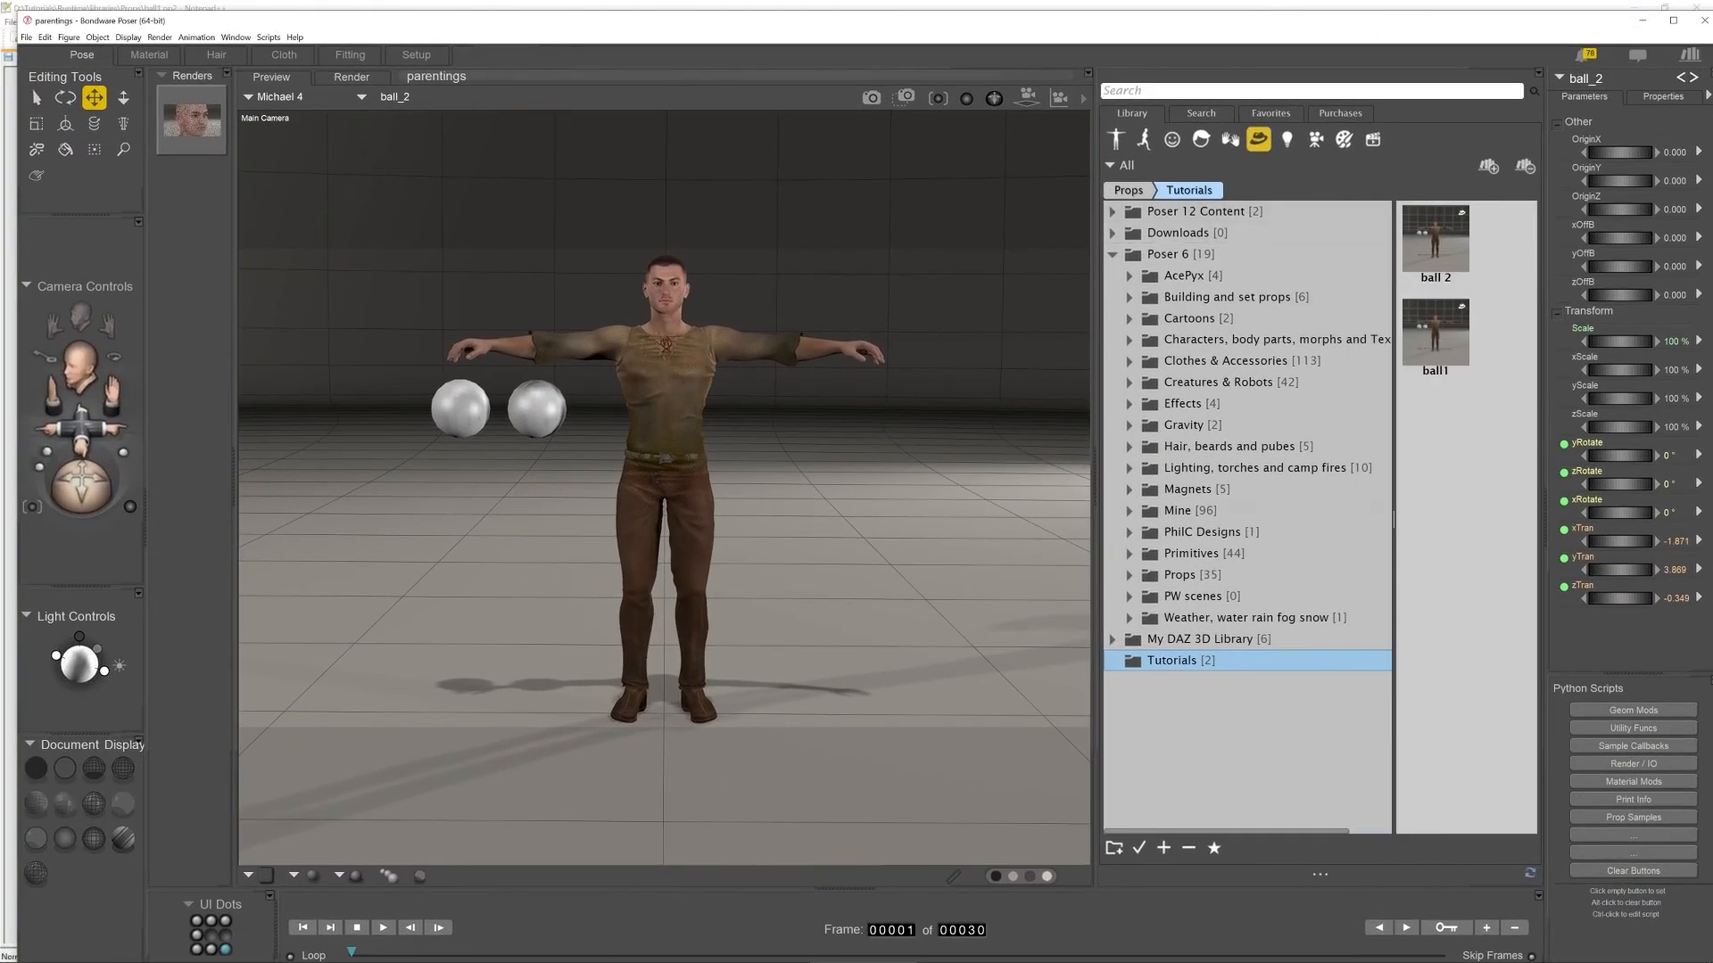
{"action": "mouse_move", "coordinate": [861, 957]}
{"action": "left_click", "coordinate": [1079, 951]}
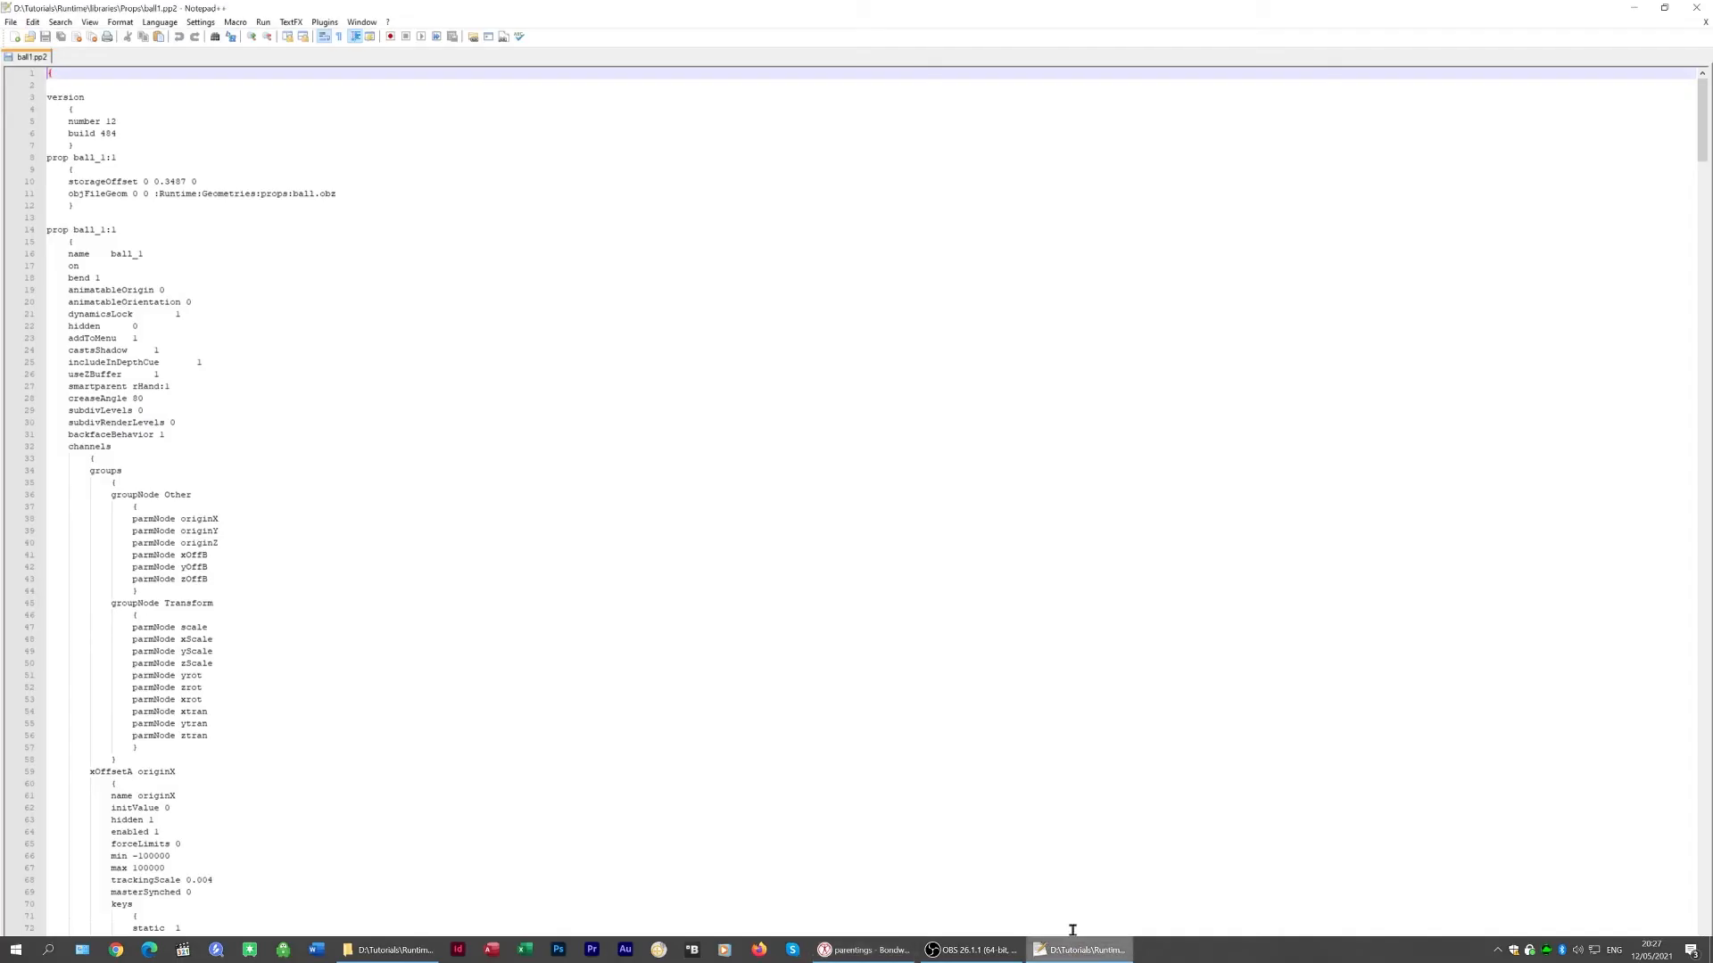
{"action": "left_click", "coordinate": [861, 952]}
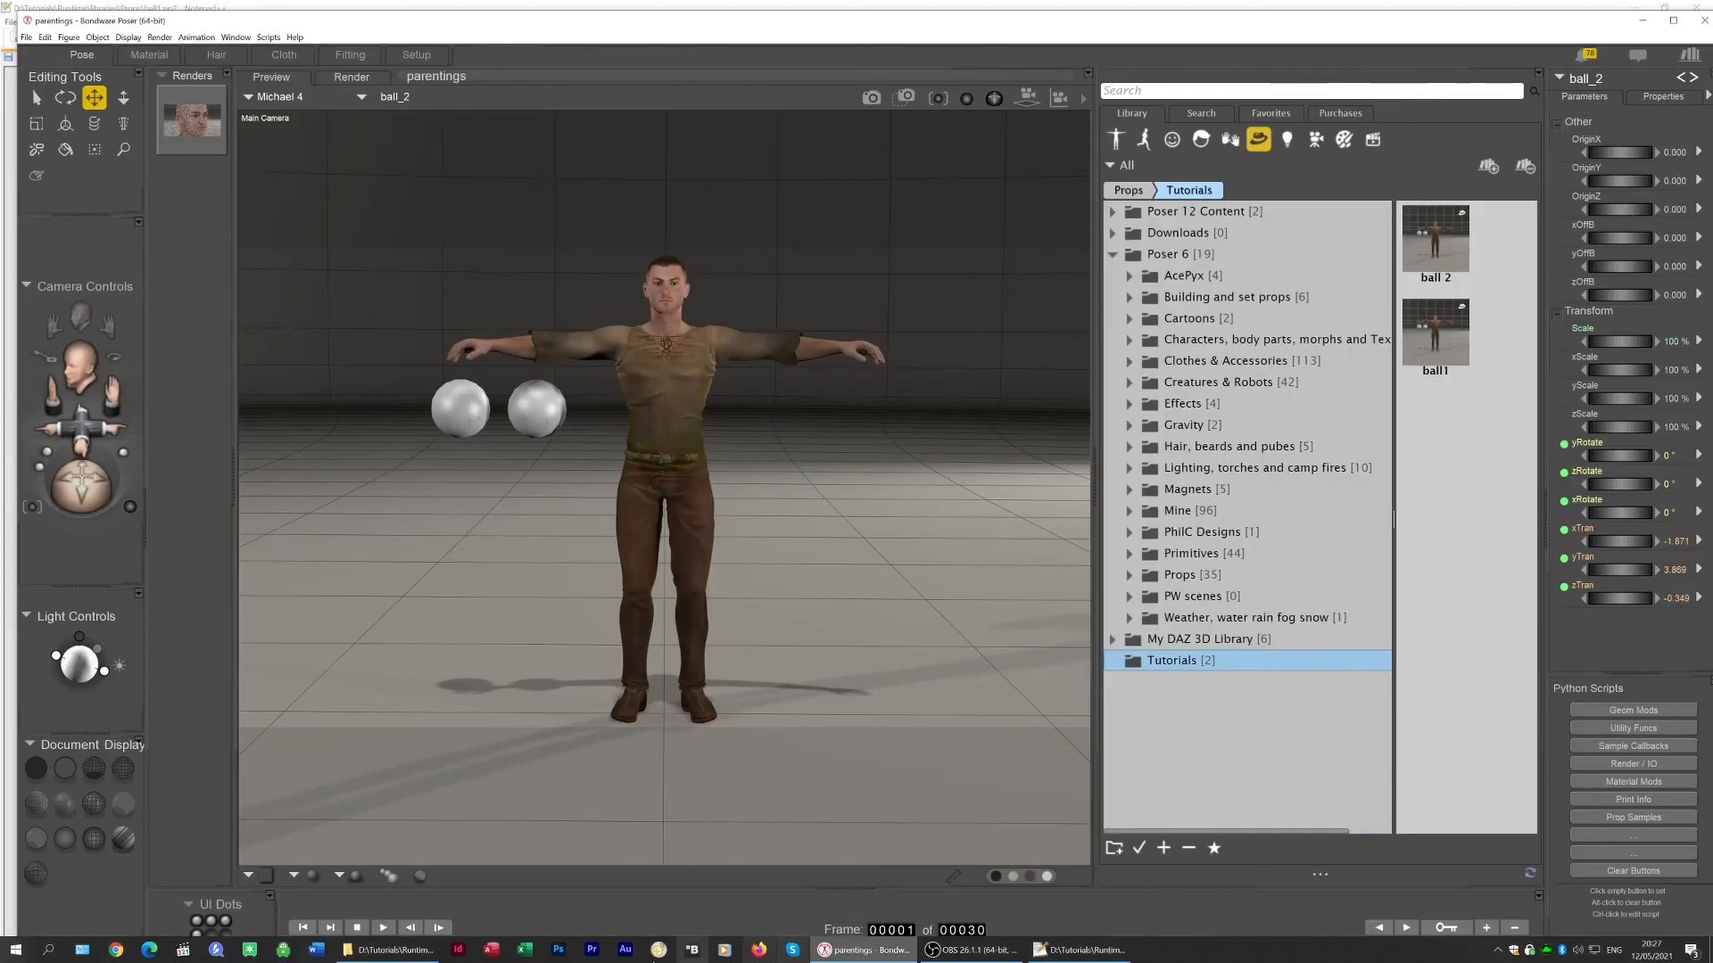
{"action": "left_click", "coordinate": [392, 951]}
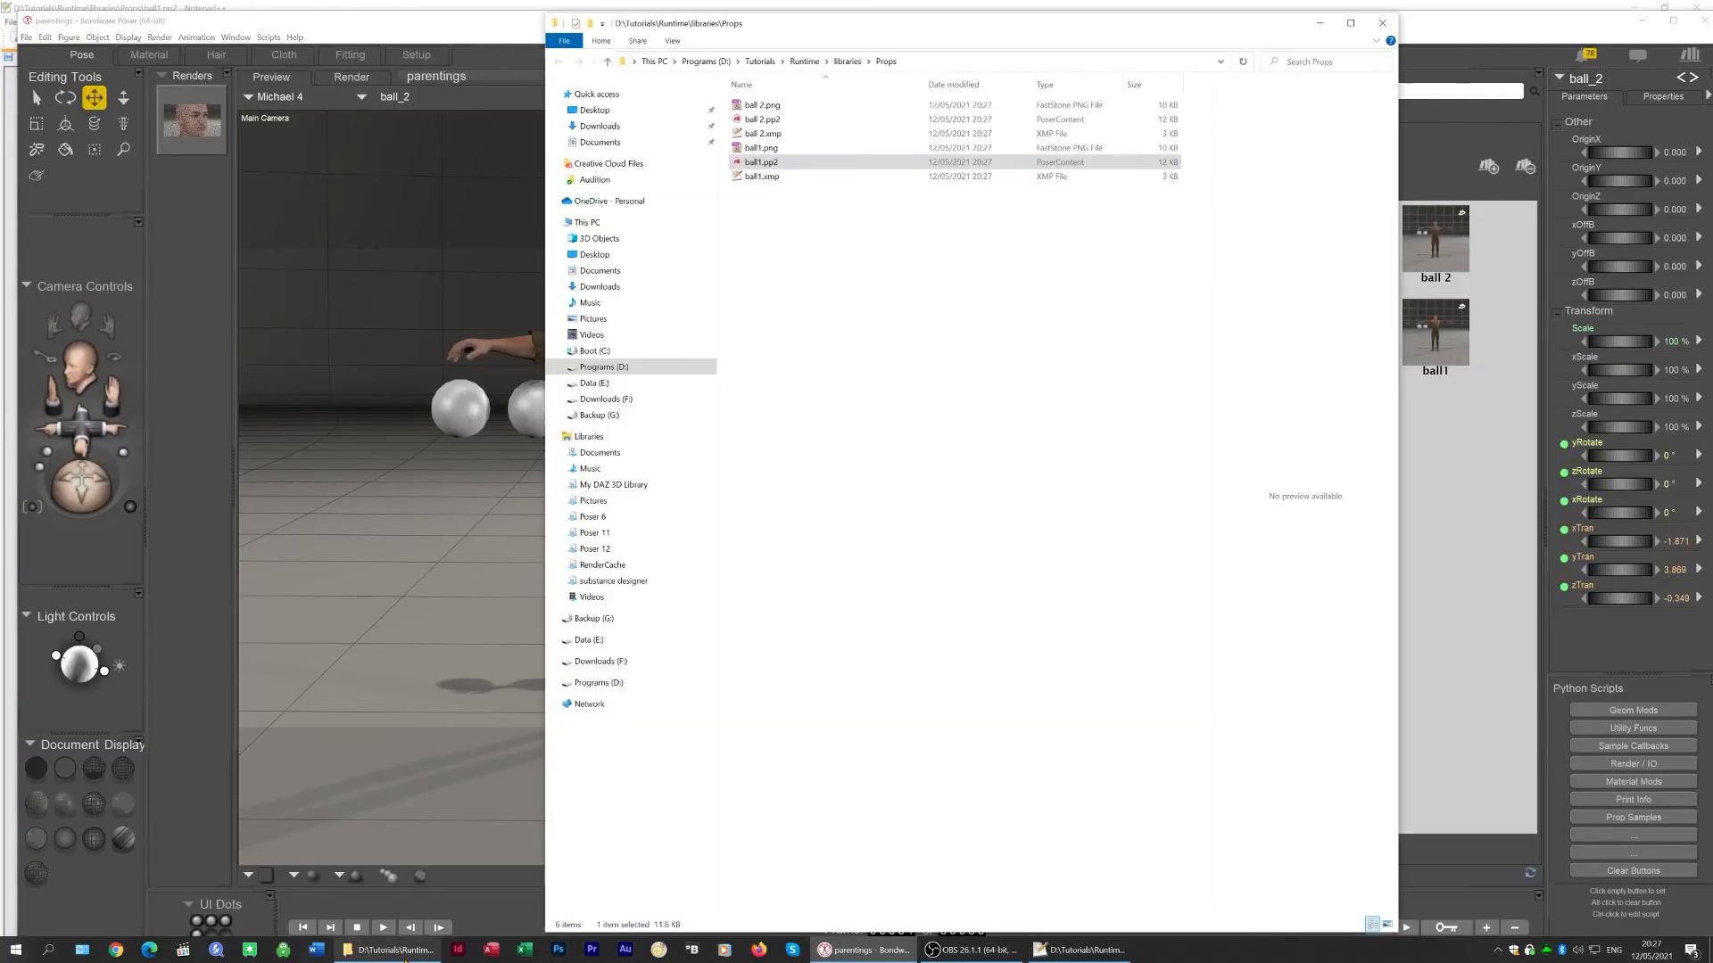
{"action": "right_click", "coordinate": [776, 120]}
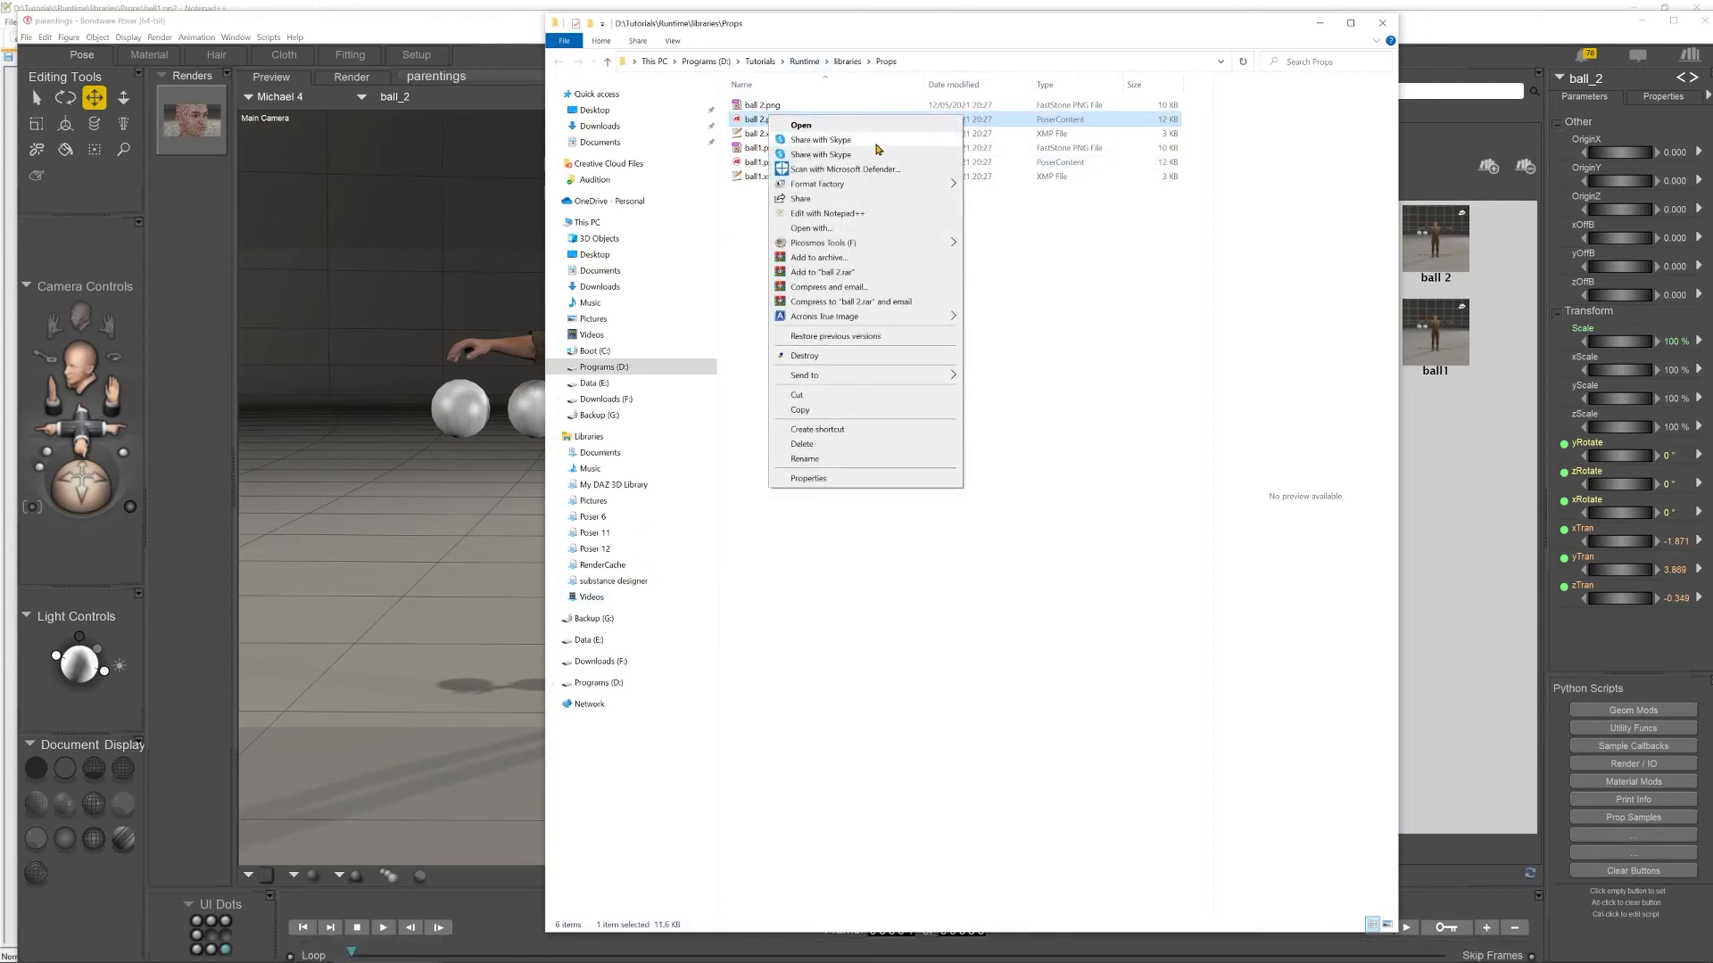
{"action": "left_click", "coordinate": [859, 217]}
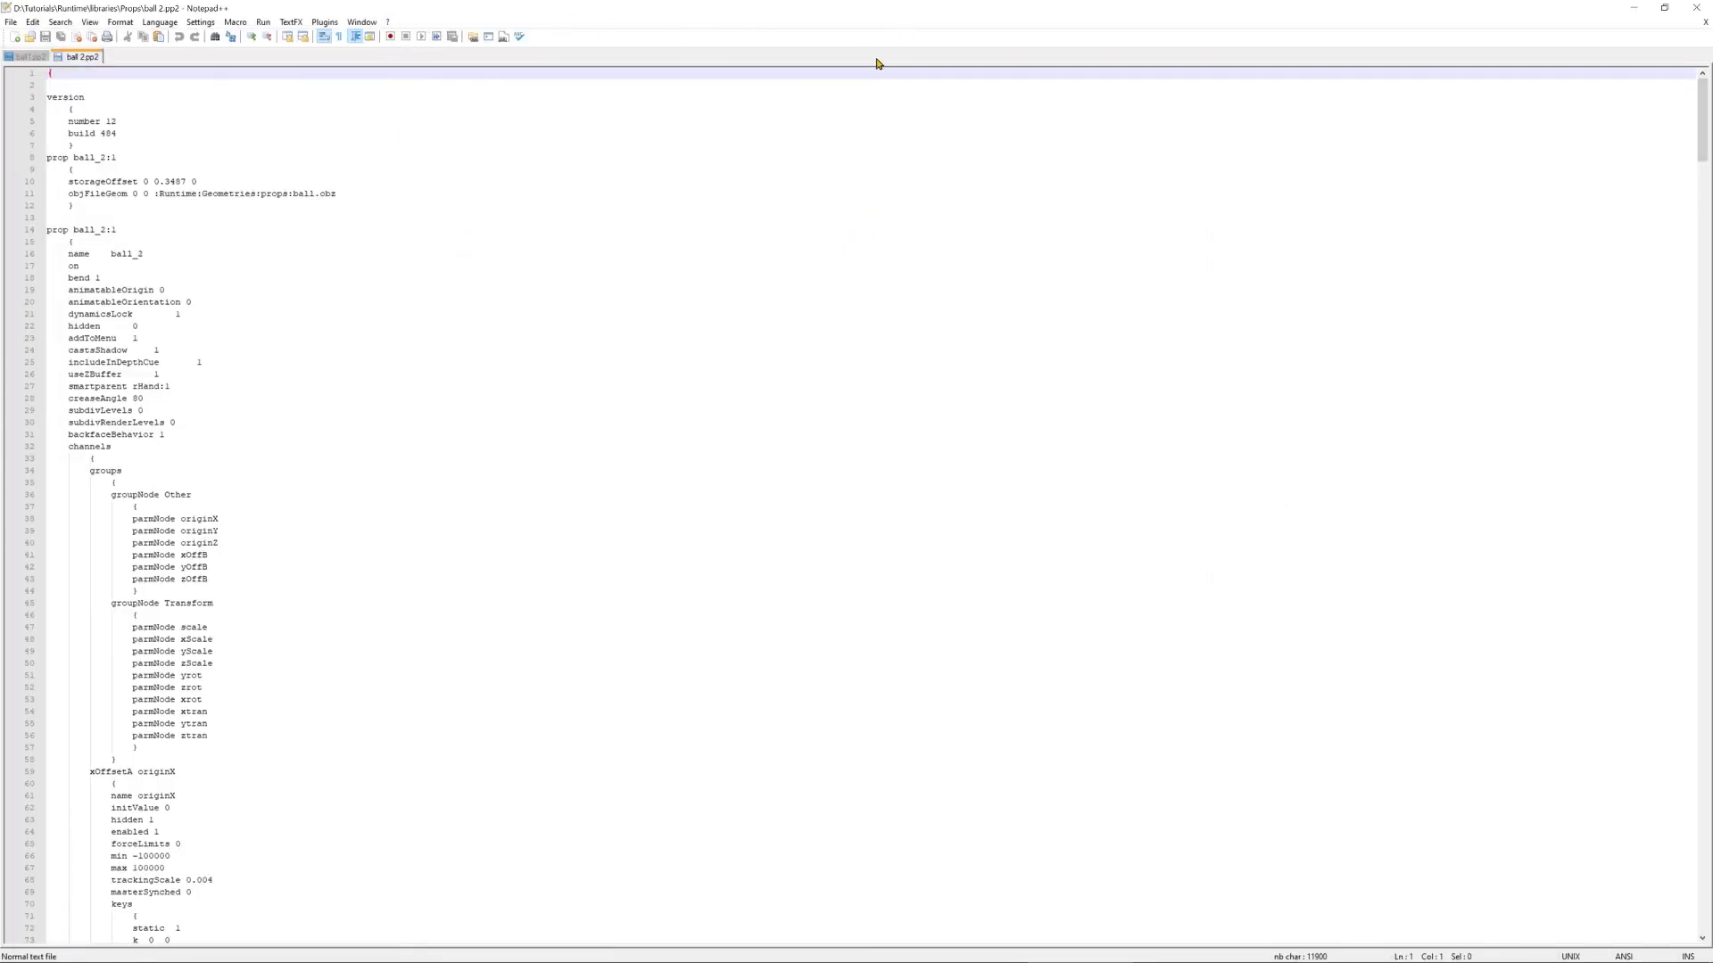
{"action": "double_click", "coordinate": [872, 14]}
{"action": "left_click_drag", "start_coordinate": [638, 18], "coordinate": [660, 45]}
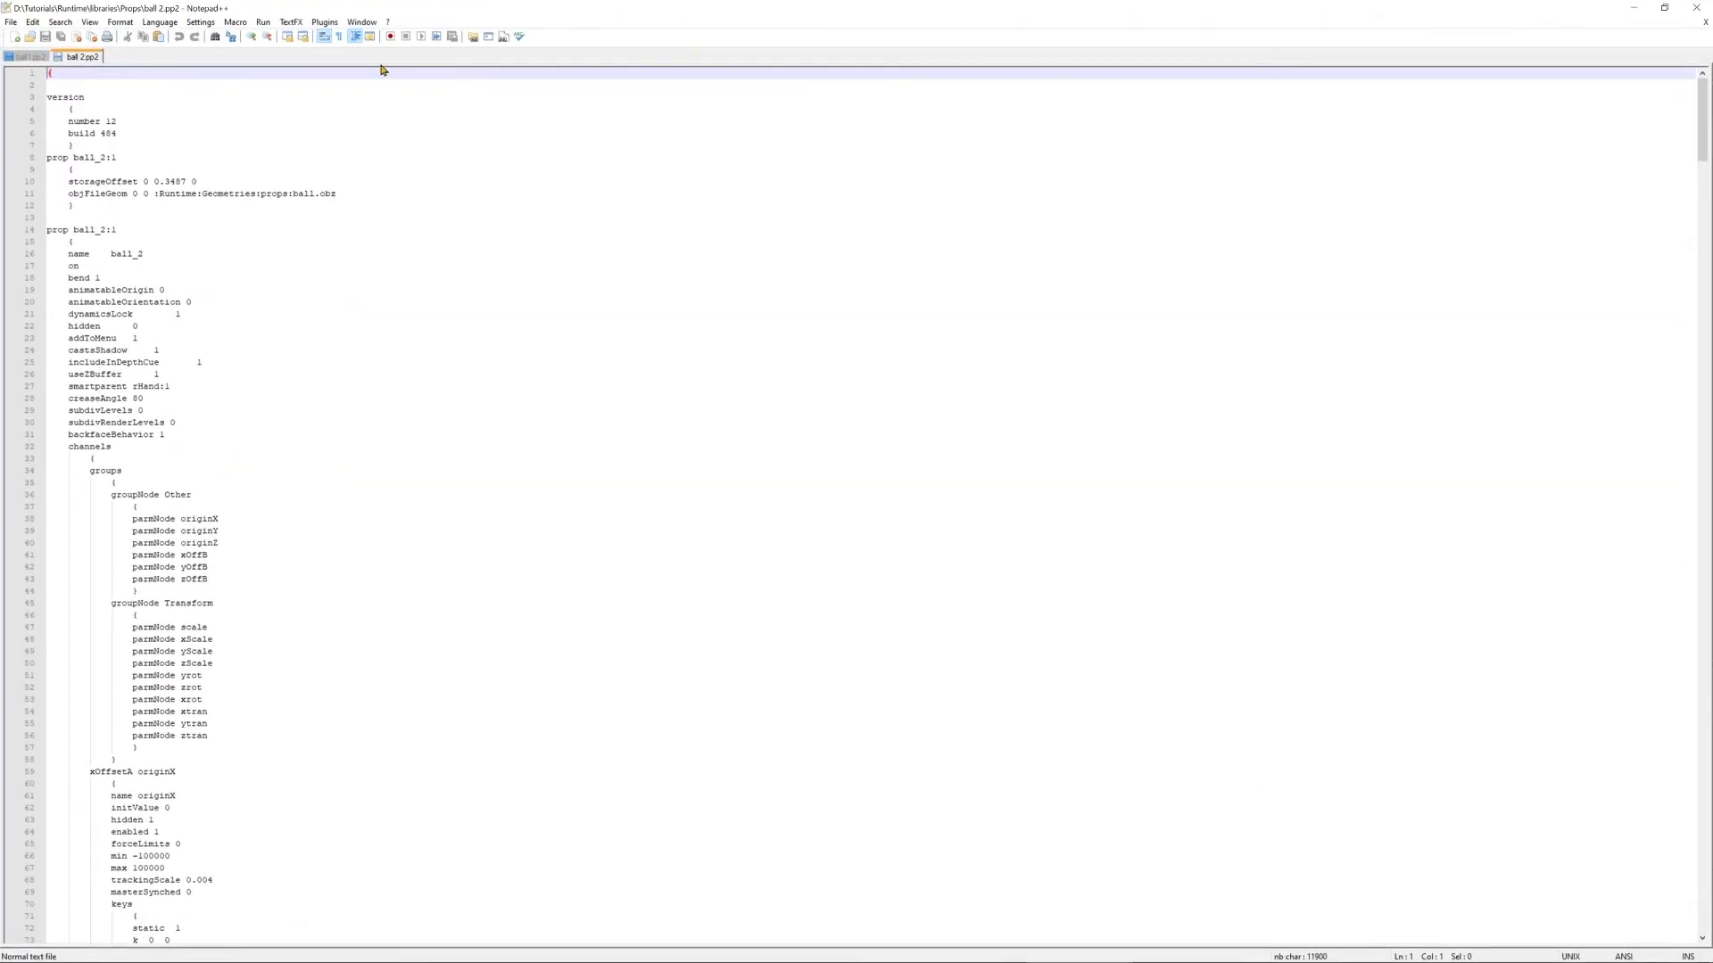
{"action": "left_click", "coordinate": [1449, 36]}
Copy the ball 2.pp2 code from the first "prop ball_2:1" line through the closing brace of the doc section.
{"action": "left_click", "coordinate": [48, 159]}
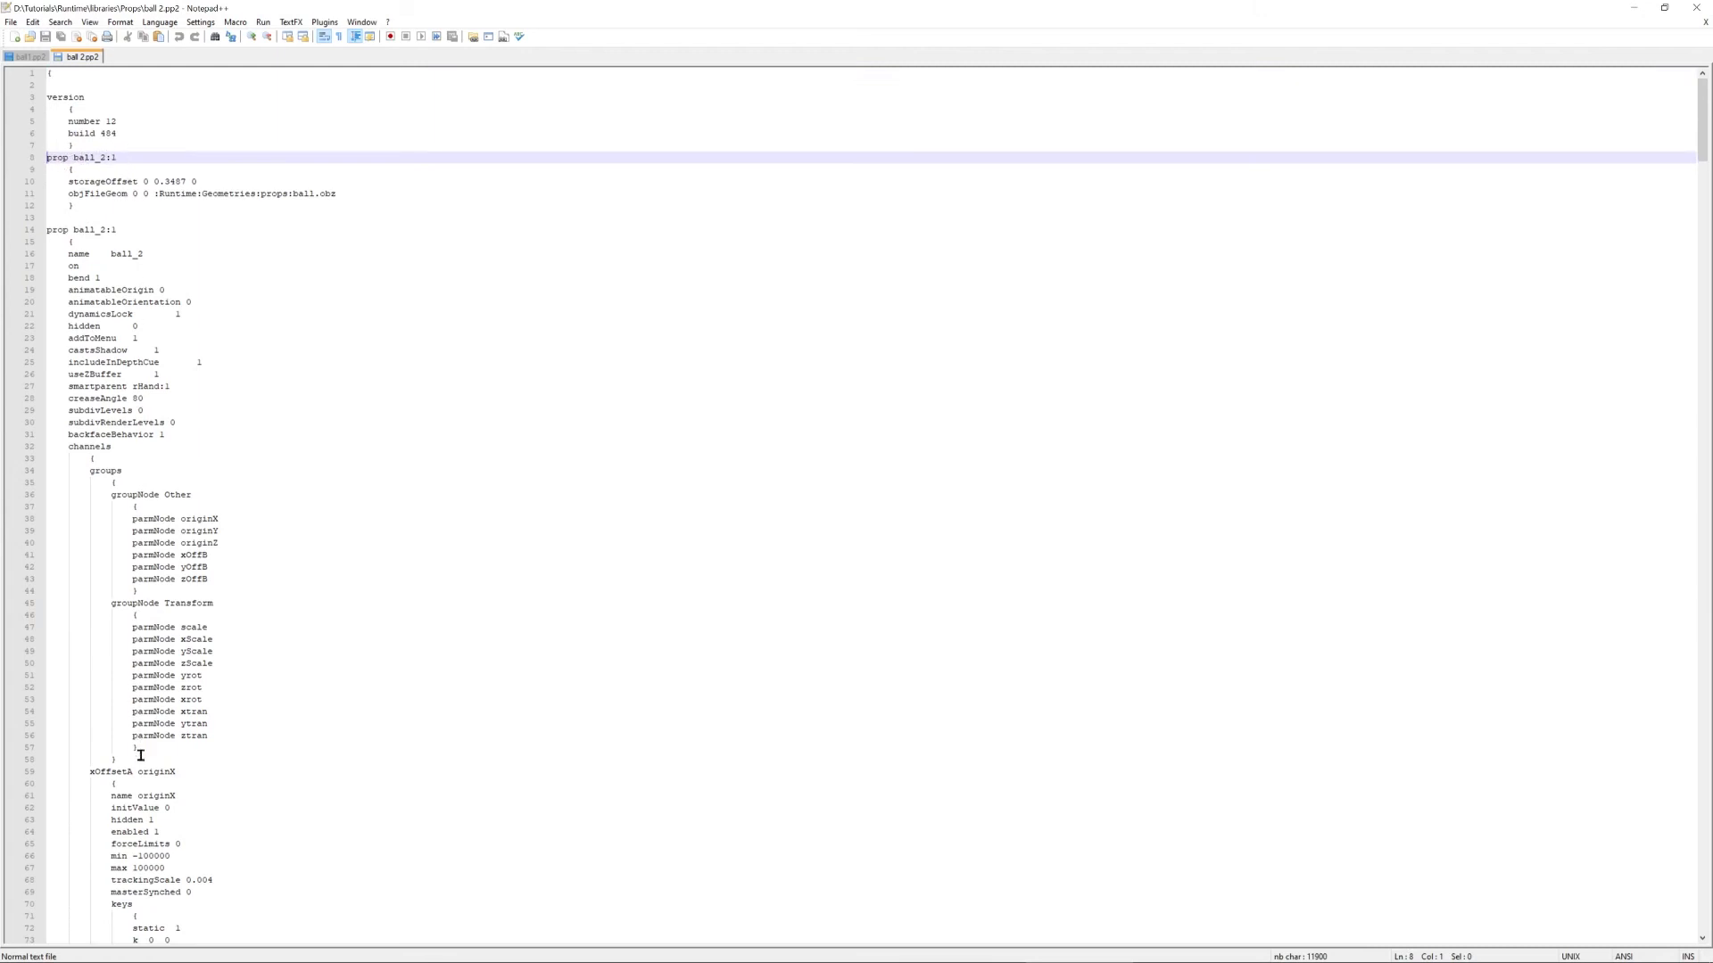
{"action": "scroll", "coordinate": [141, 771], "scroll_direction": "down", "scroll_amount": 5}
{"action": "left_click_drag", "start_coordinate": [1702, 123], "coordinate": [1703, 879]}
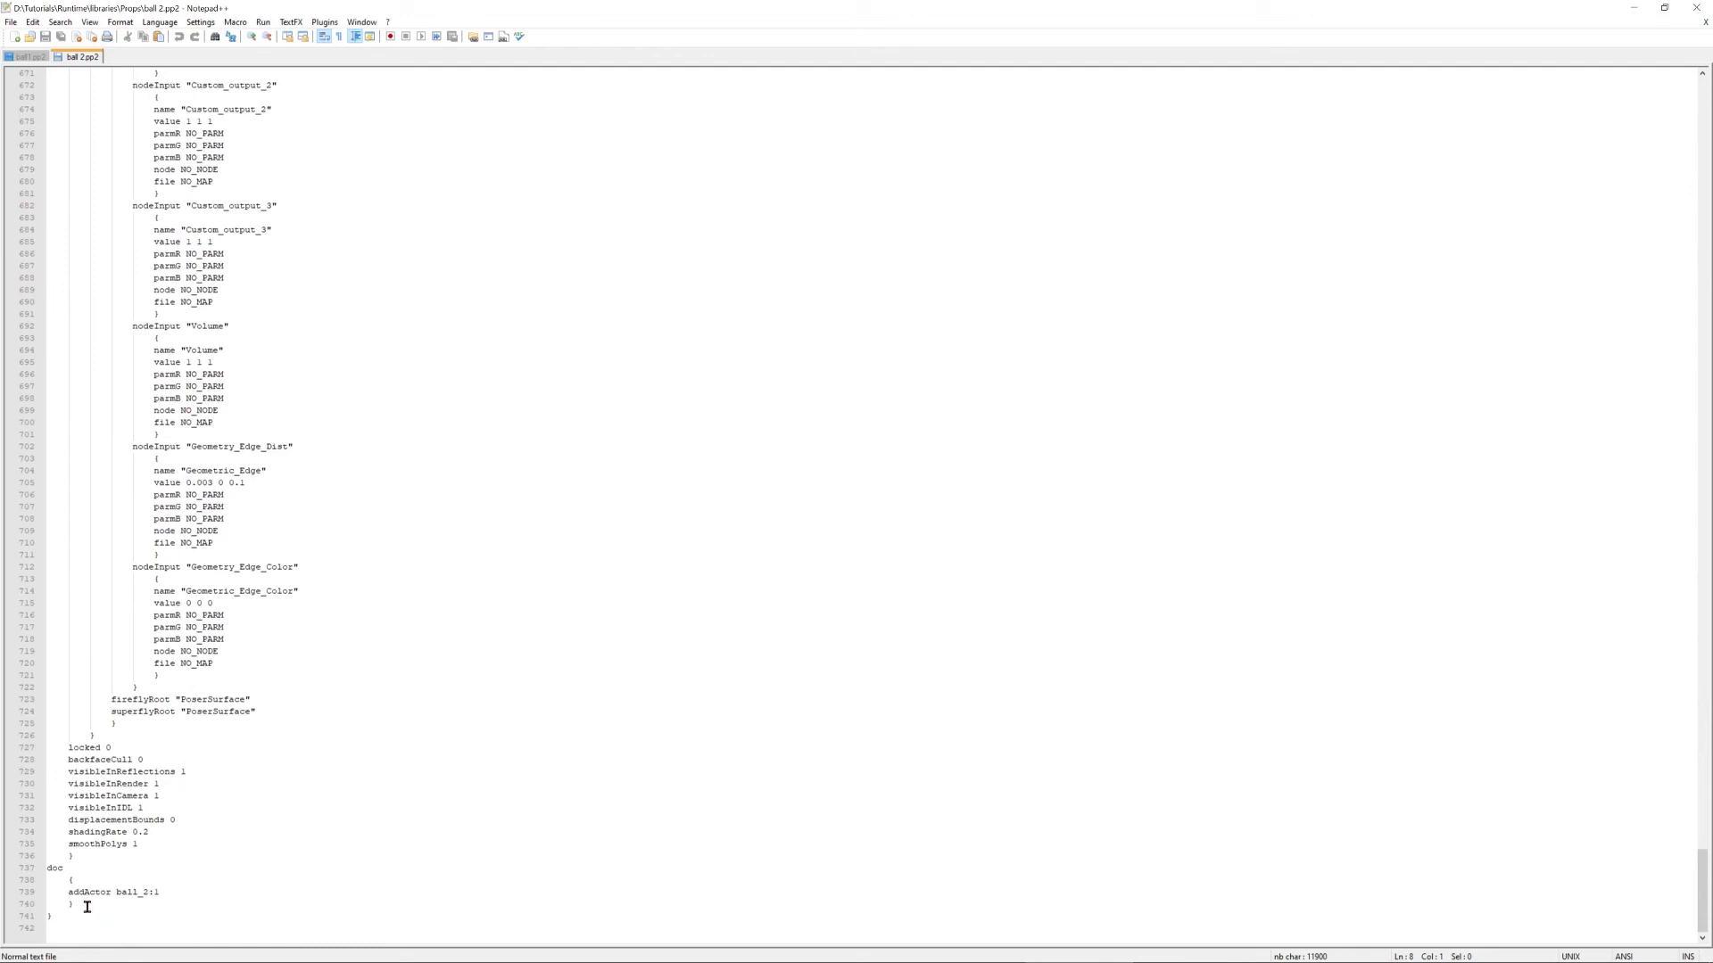
{"action": "left_click", "coordinate": [79, 905], "text": "shift"}
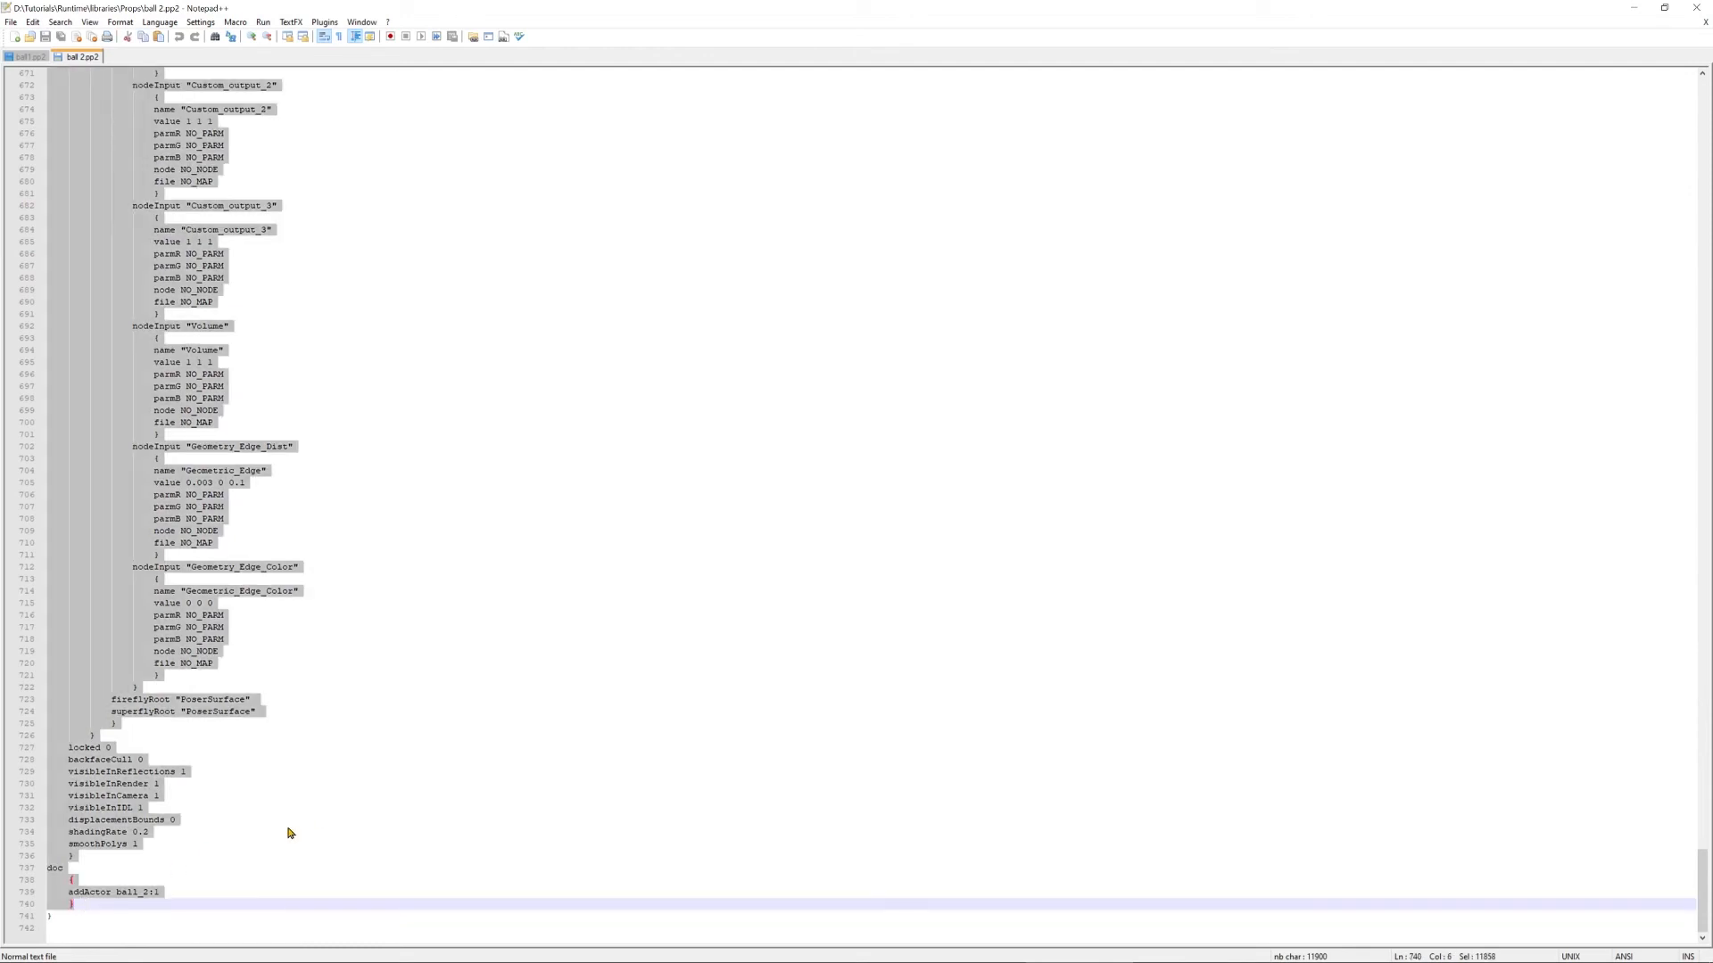
Paste the copied ball_2 code on a new line after the doc section's closing brace in ball1.pp2, and save the file.
{"action": "left_click", "coordinate": [38, 56]}
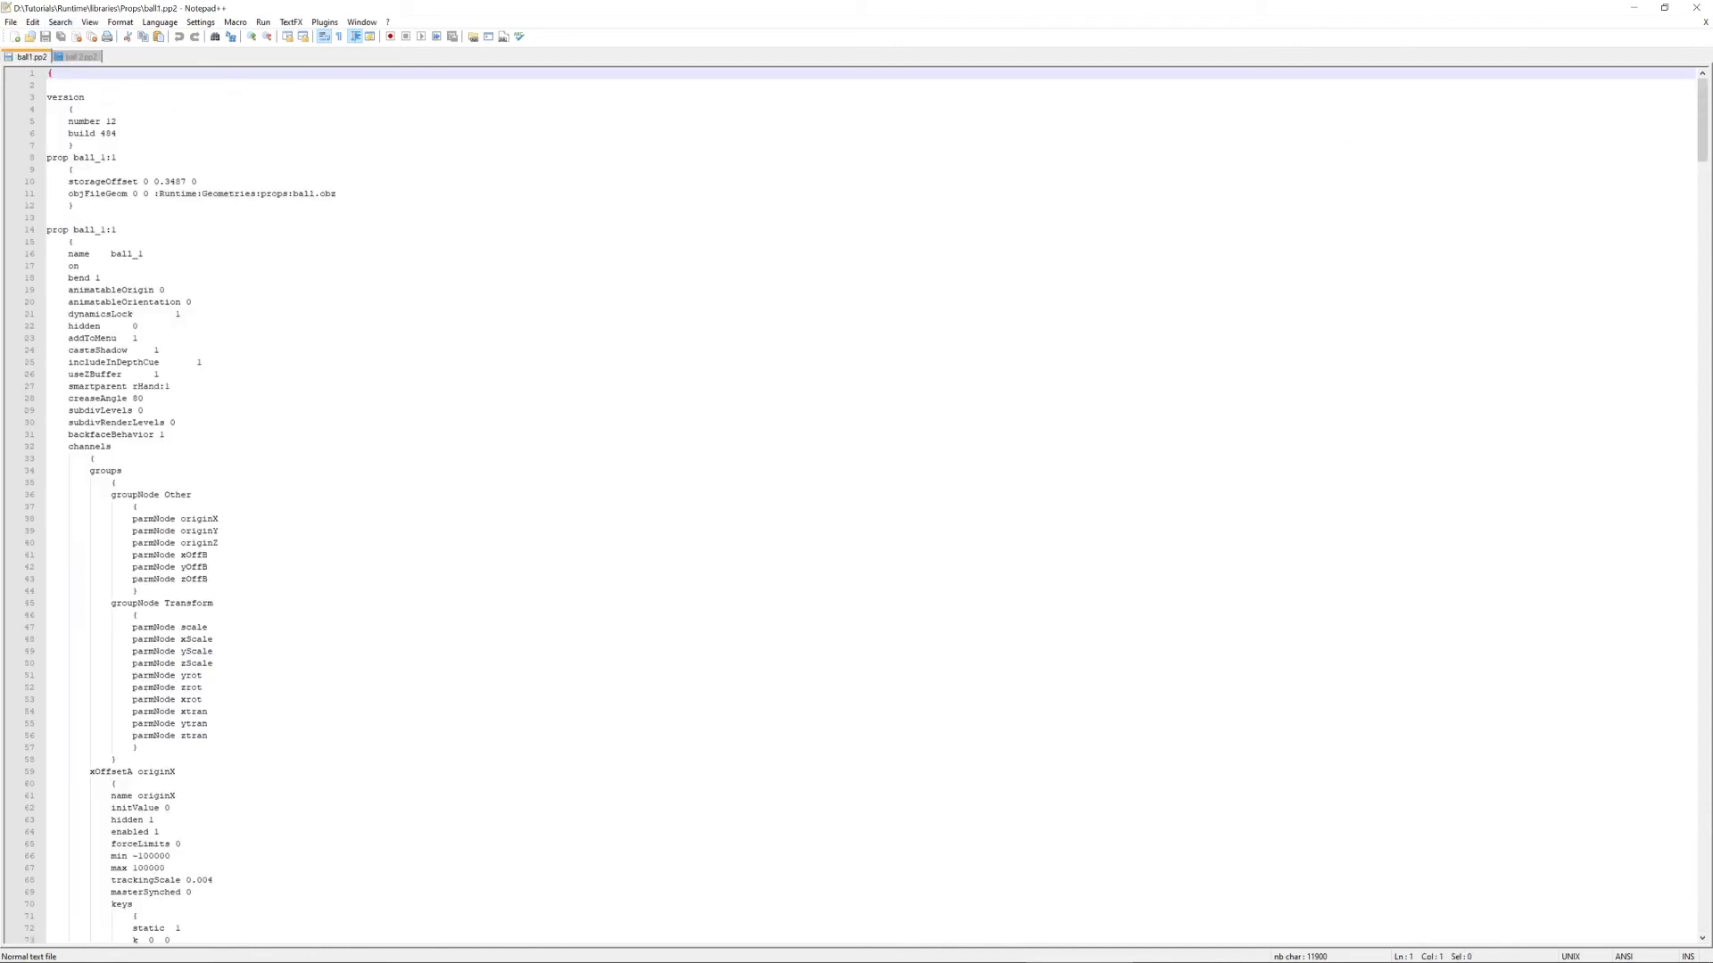
{"action": "left_click_drag", "start_coordinate": [1695, 125], "coordinate": [1695, 892]}
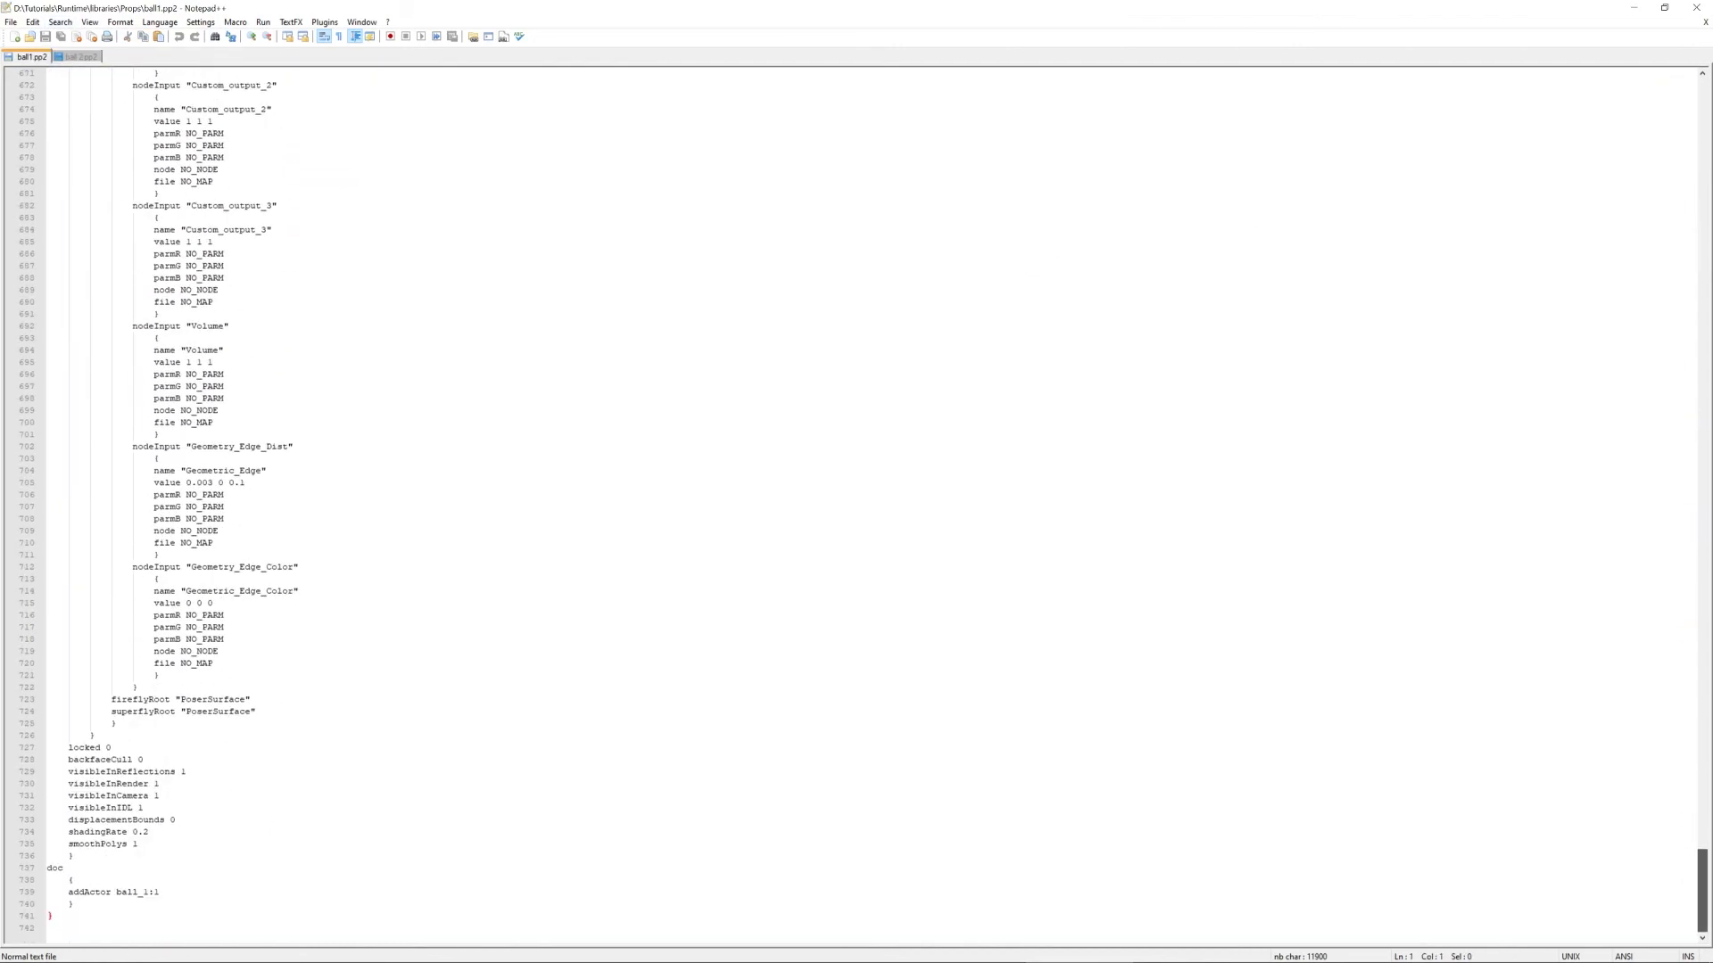
{"action": "left_click", "coordinate": [78, 904]}
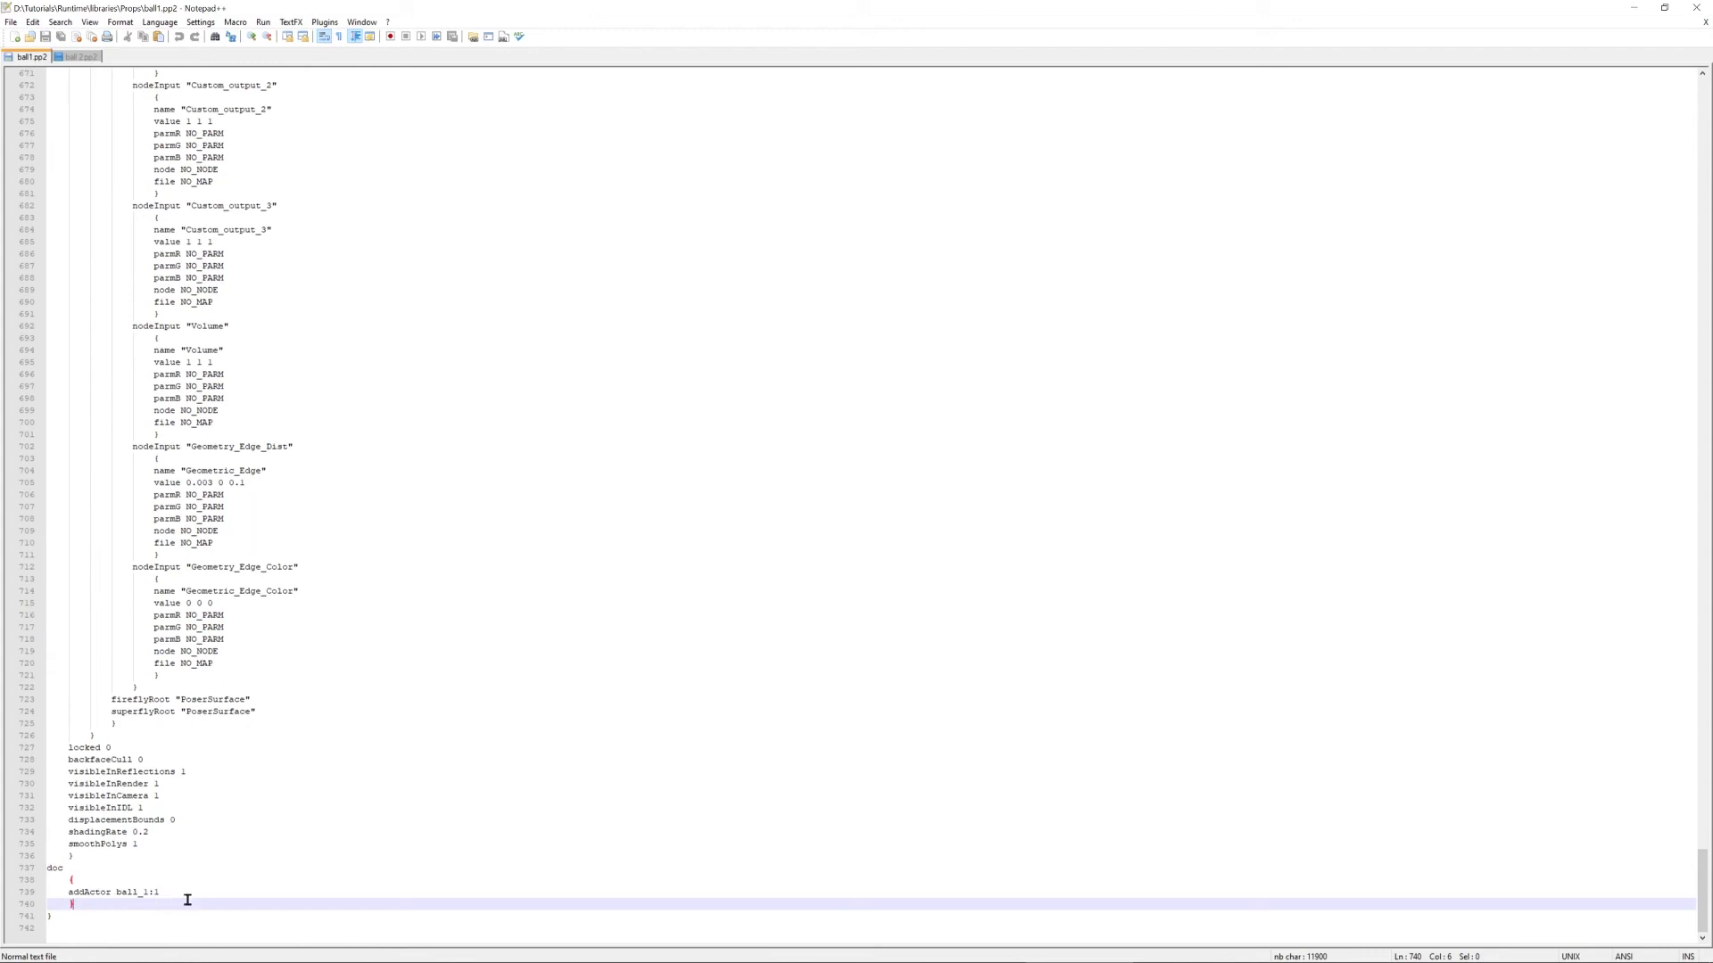
{"action": "key", "text": "Return"}
{"action": "key", "text": "ctrl+v"}
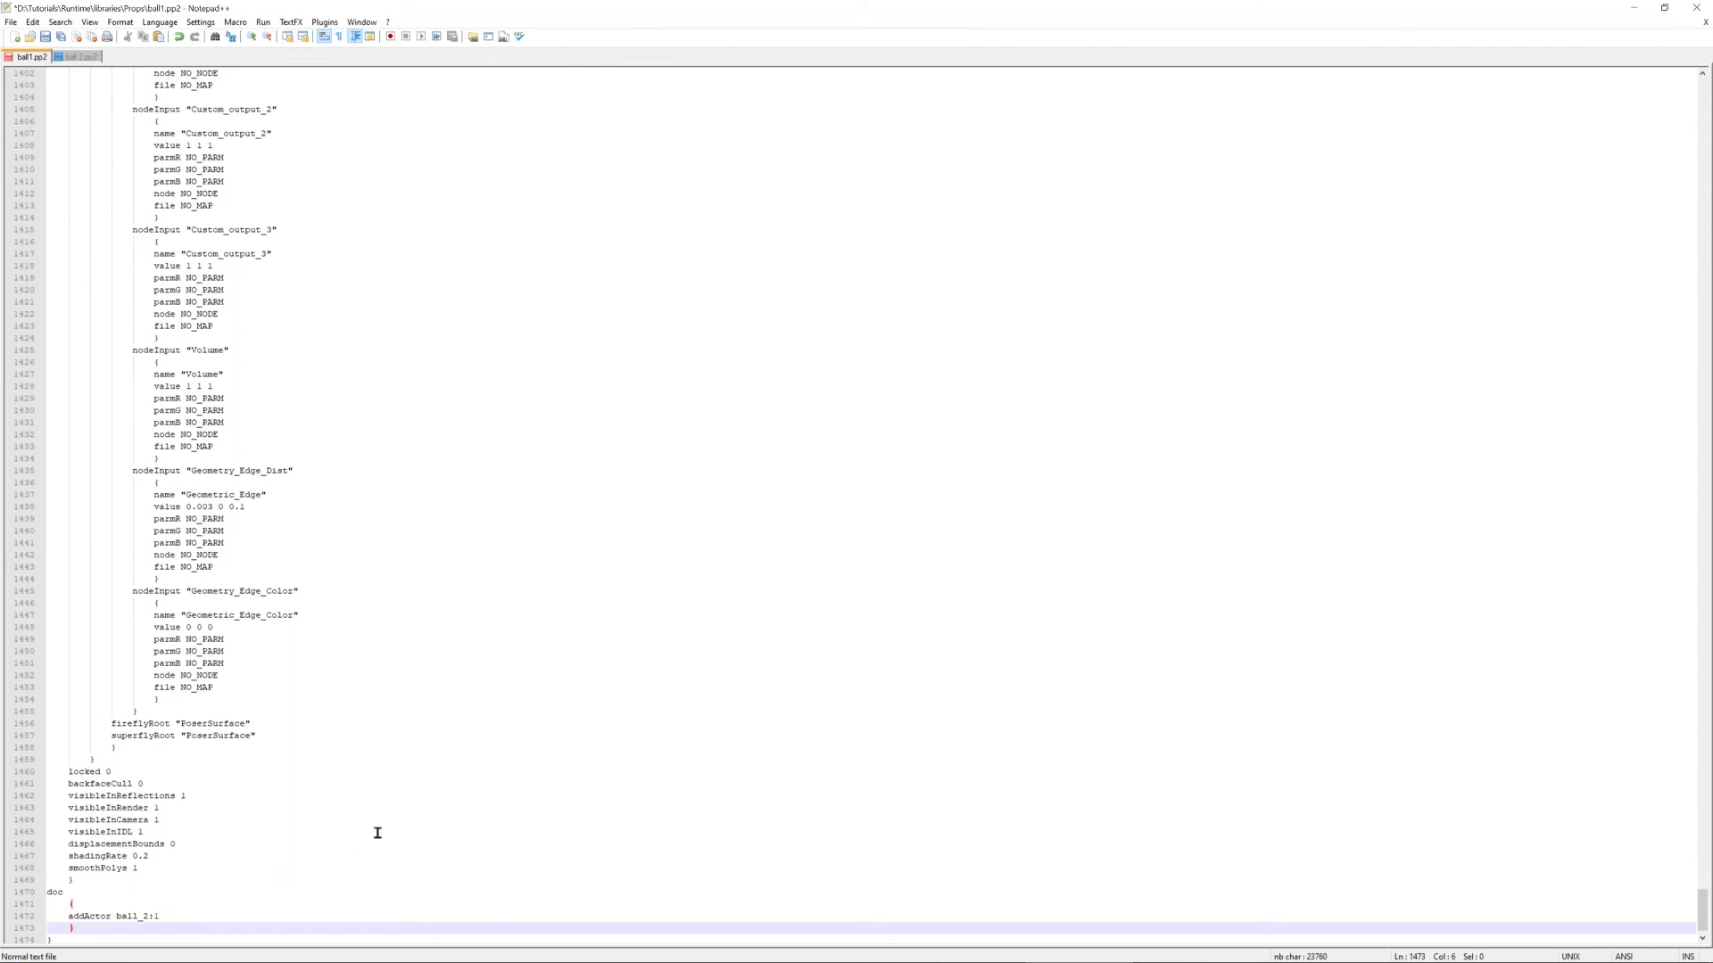
{"action": "key", "text": "ctrl+s"}
{"action": "left_click", "coordinate": [1639, 8]}
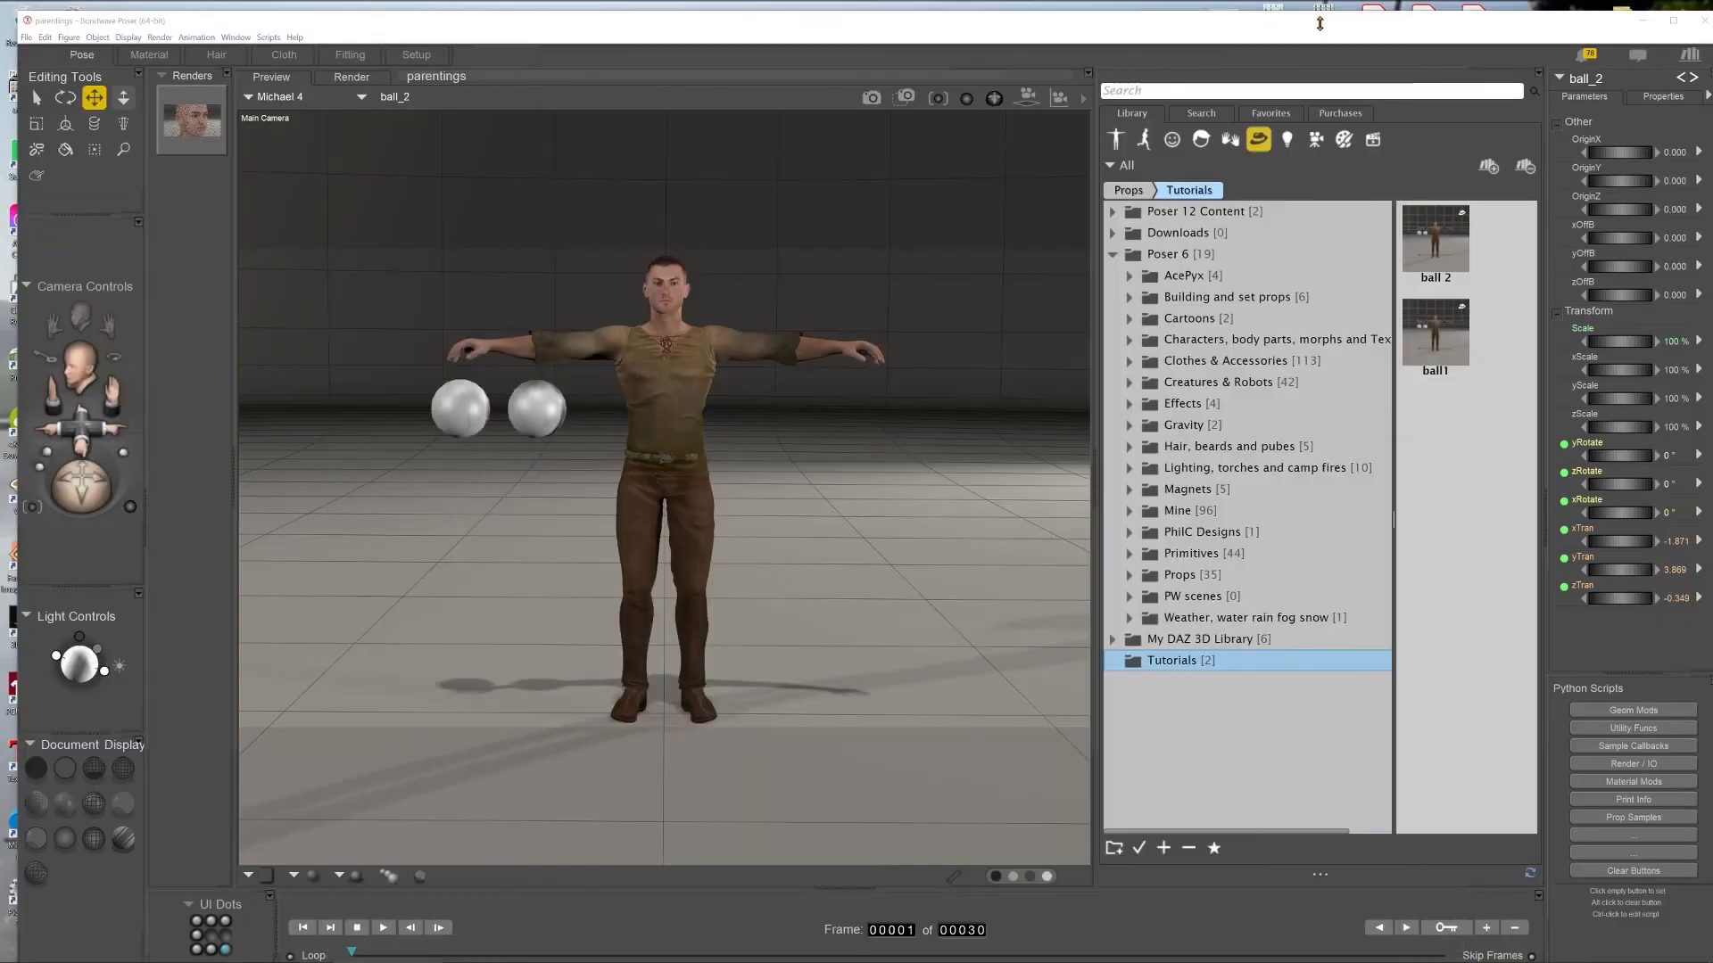
Return to Poser and delete ball_2 and ball_1 from the scene.
{"action": "left_click", "coordinate": [1319, 25]}
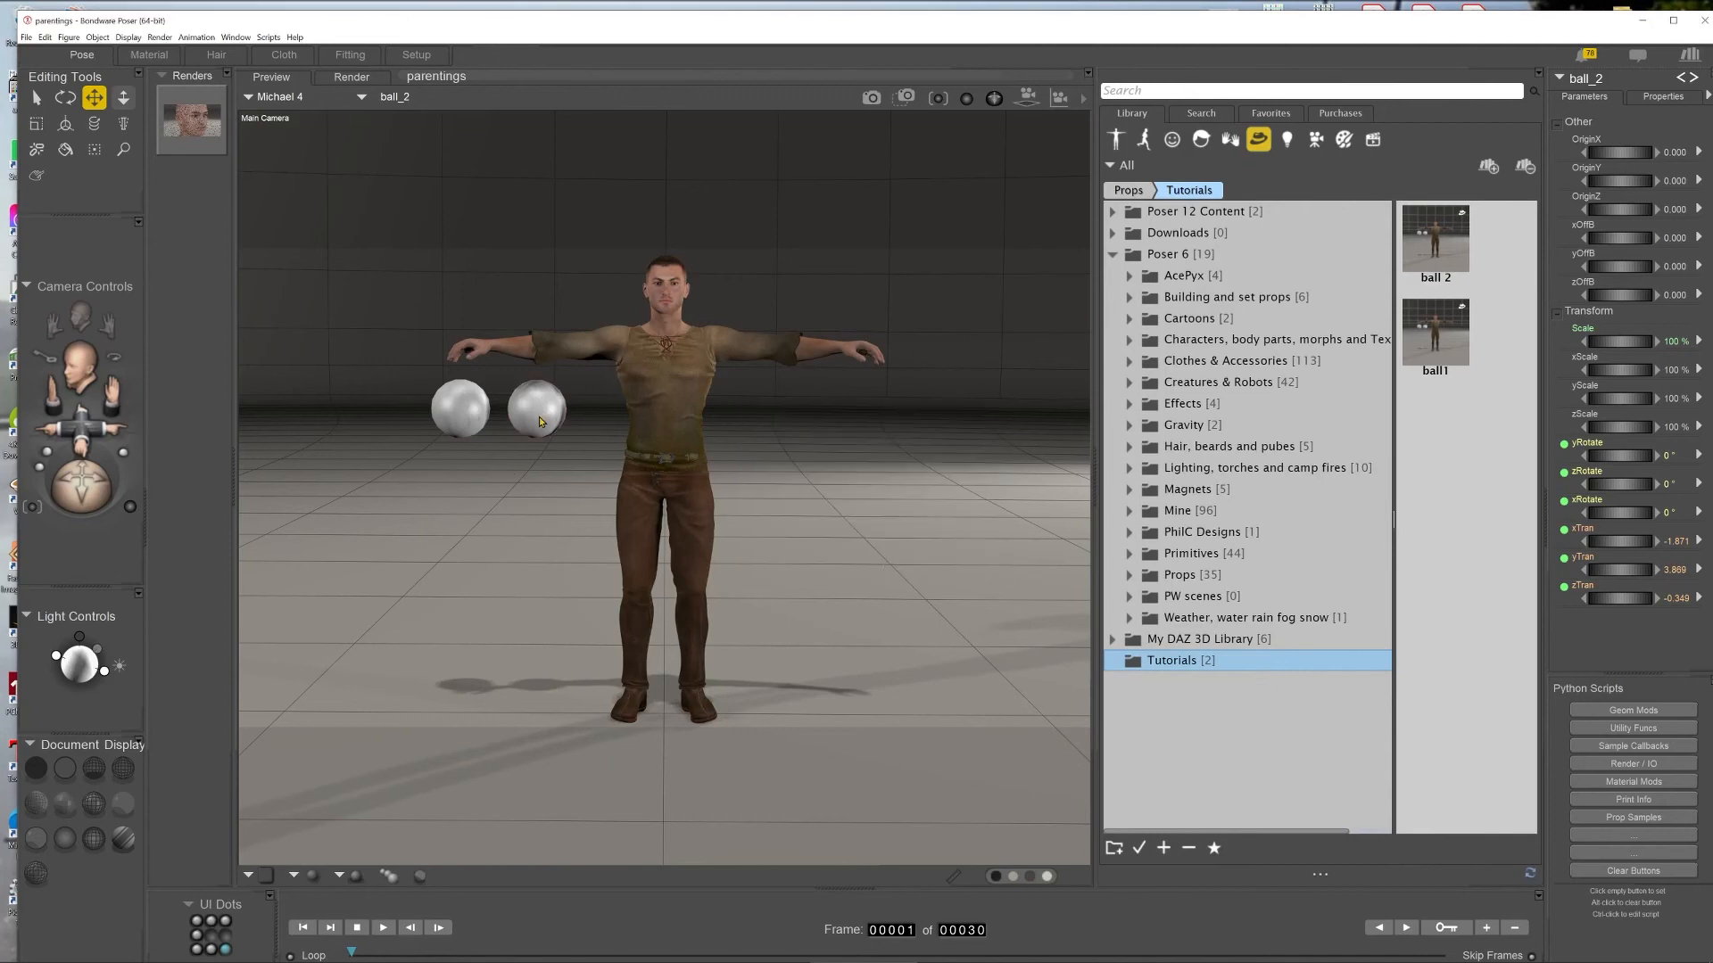
{"action": "key", "text": "Delete"}
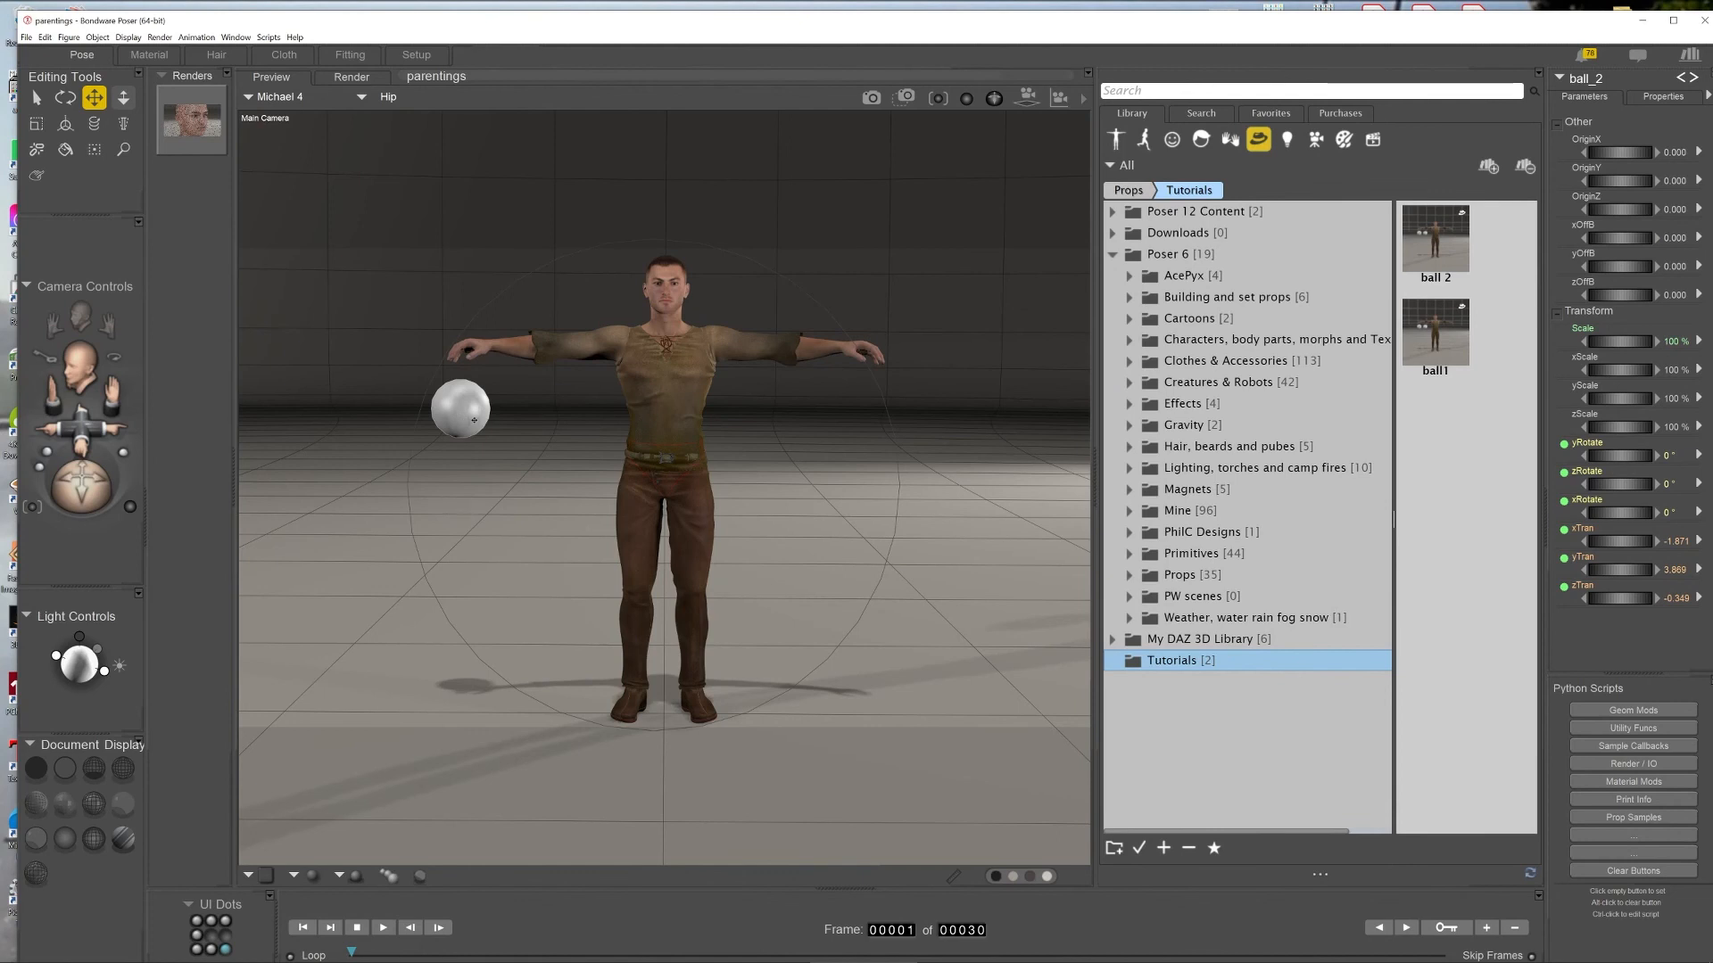
{"action": "left_click", "coordinate": [473, 419]}
{"action": "key", "text": "Delete"}
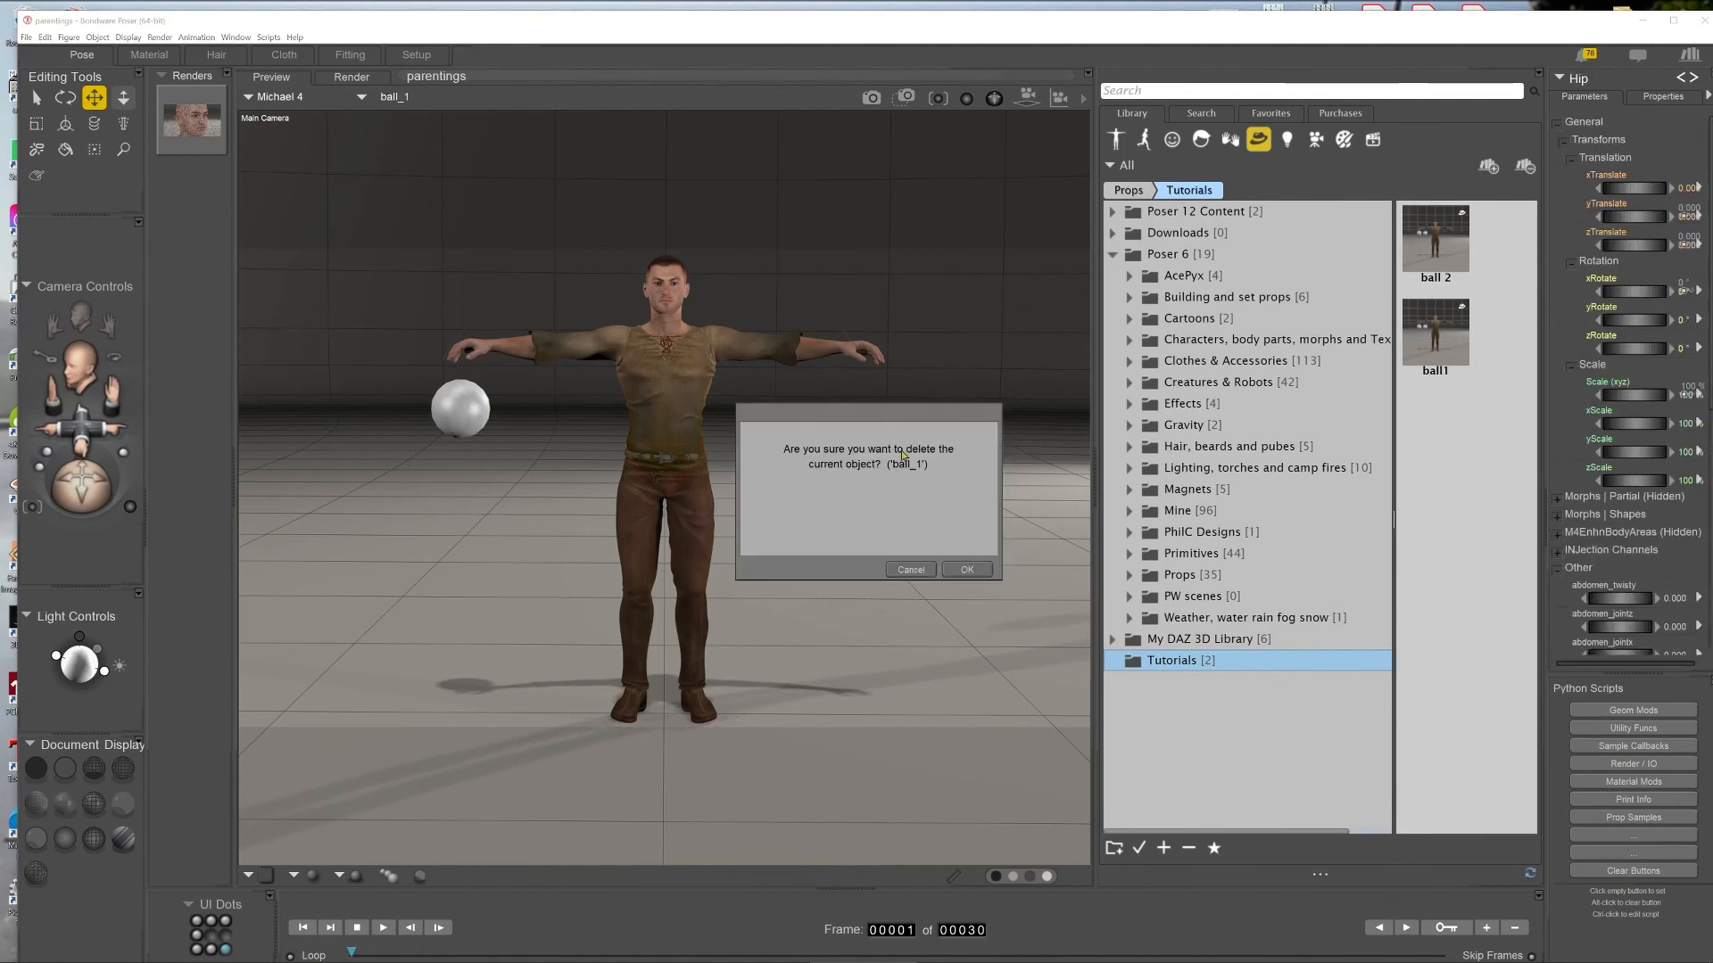
{"action": "left_click", "coordinate": [966, 570]}
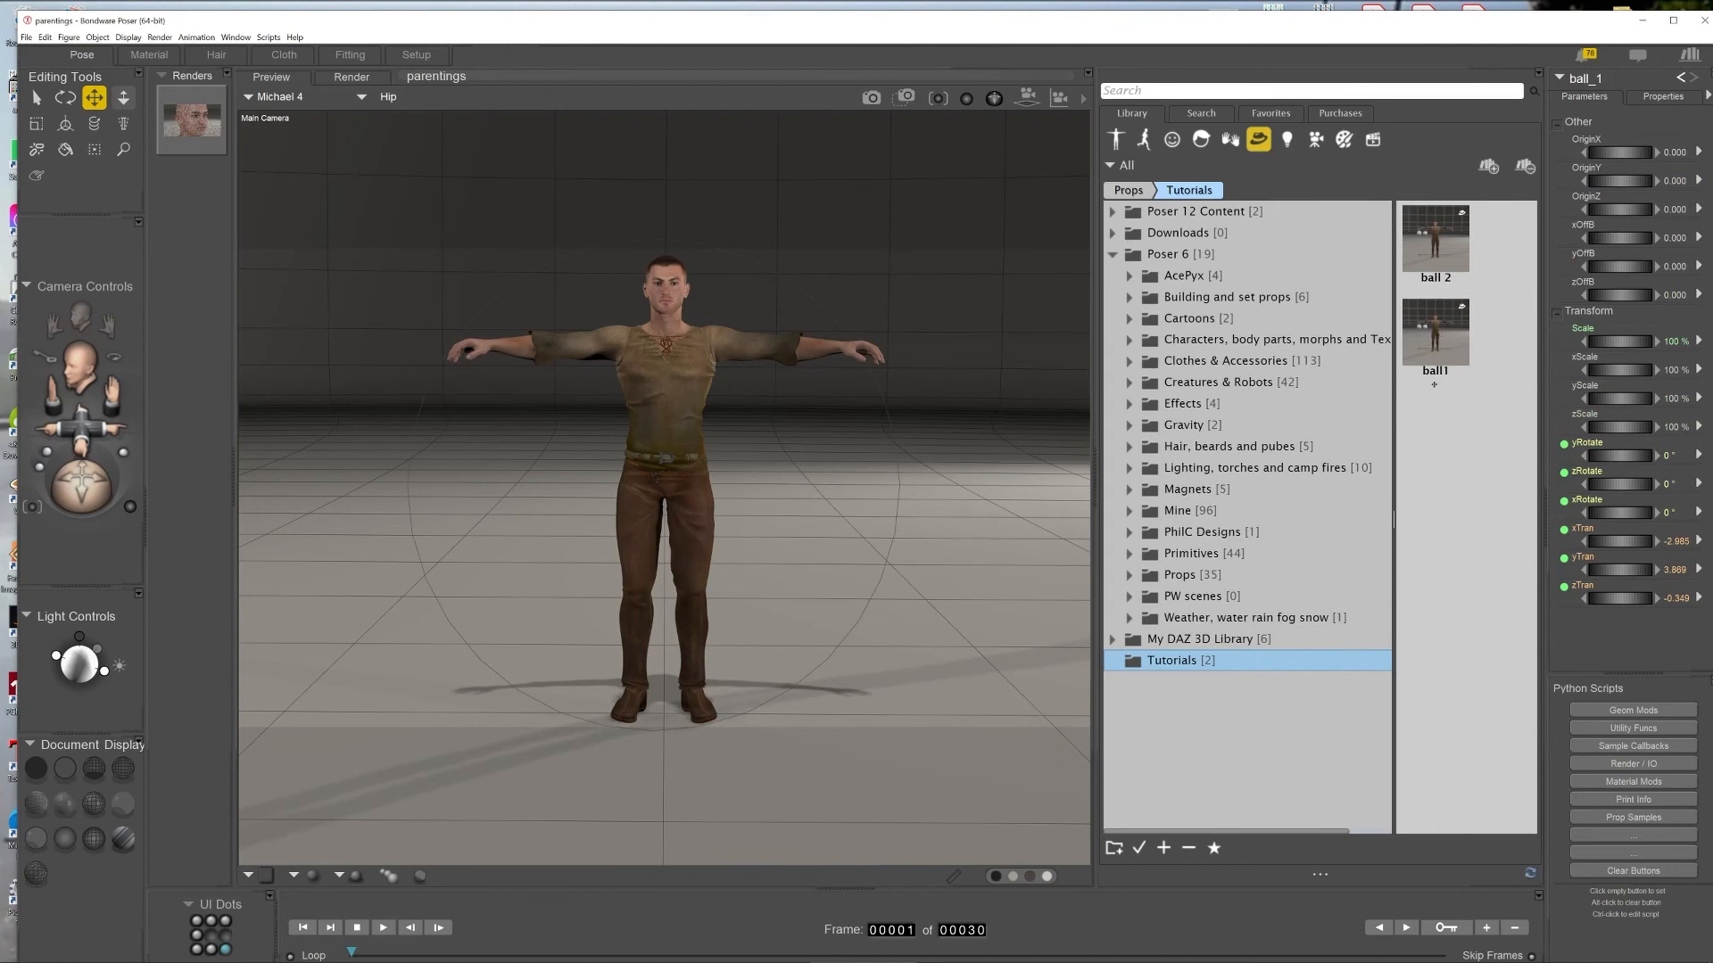
Load the ball1 smart prop from the Tutorials library and adjust the right shoulder's Up-Down rotation to test the balls' parenting.
{"action": "double_click", "coordinate": [1438, 337]}
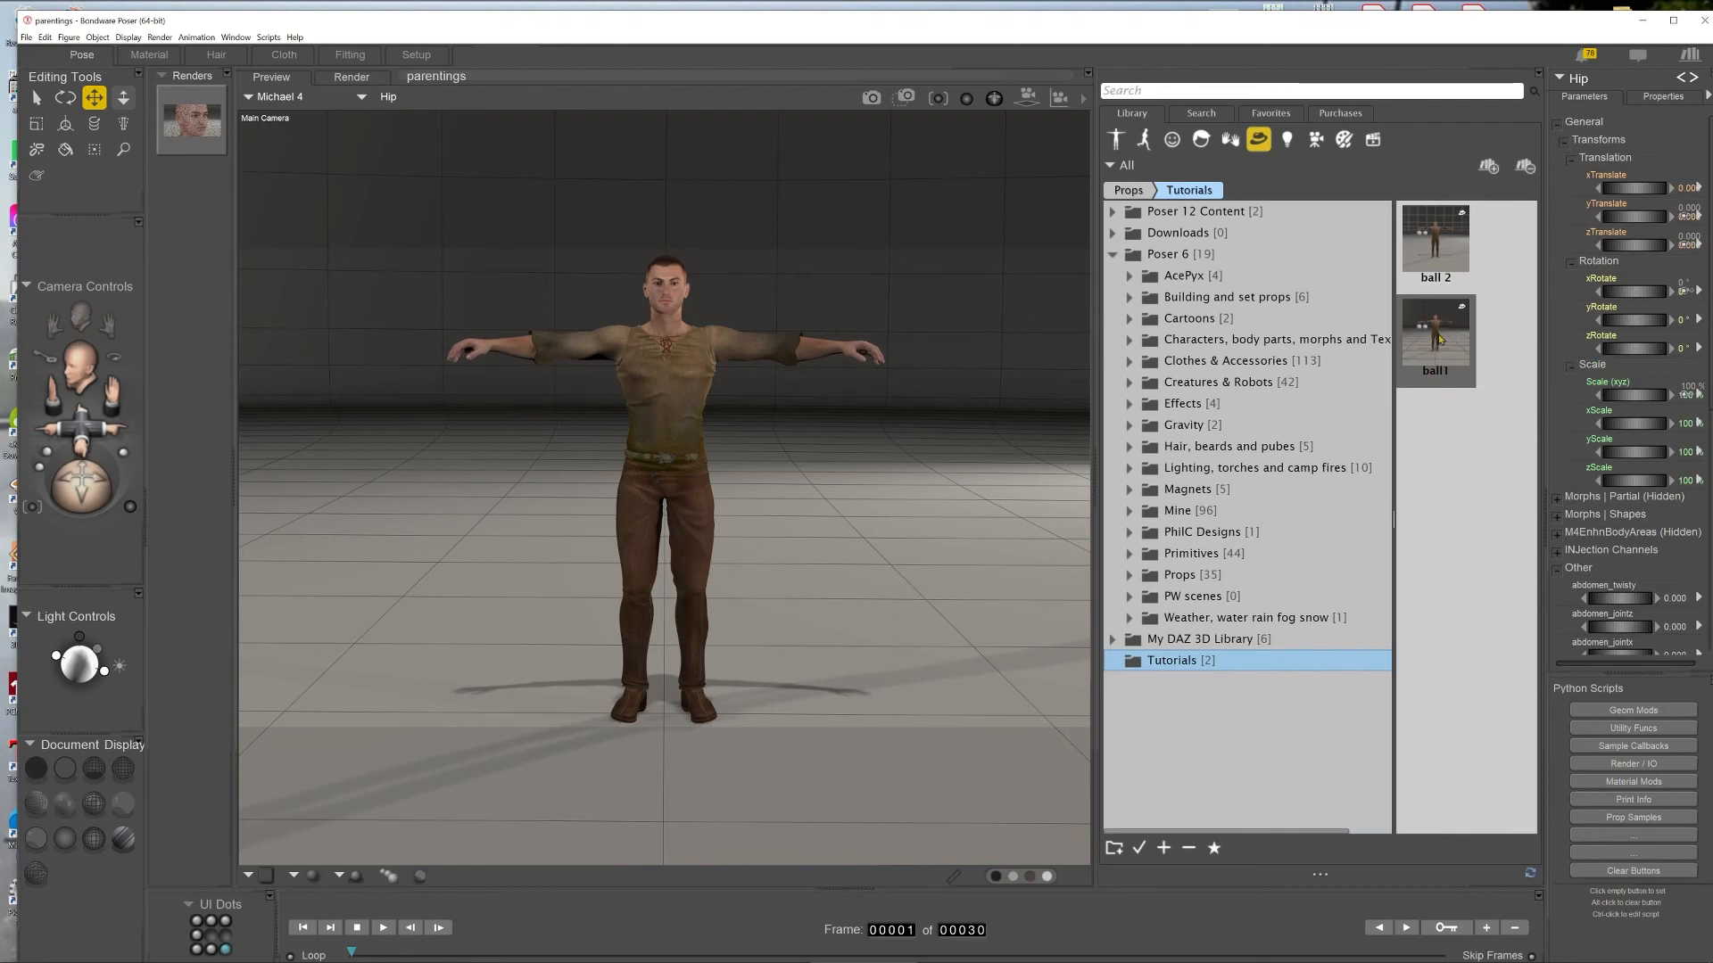
{"action": "left_click", "coordinate": [1434, 346]}
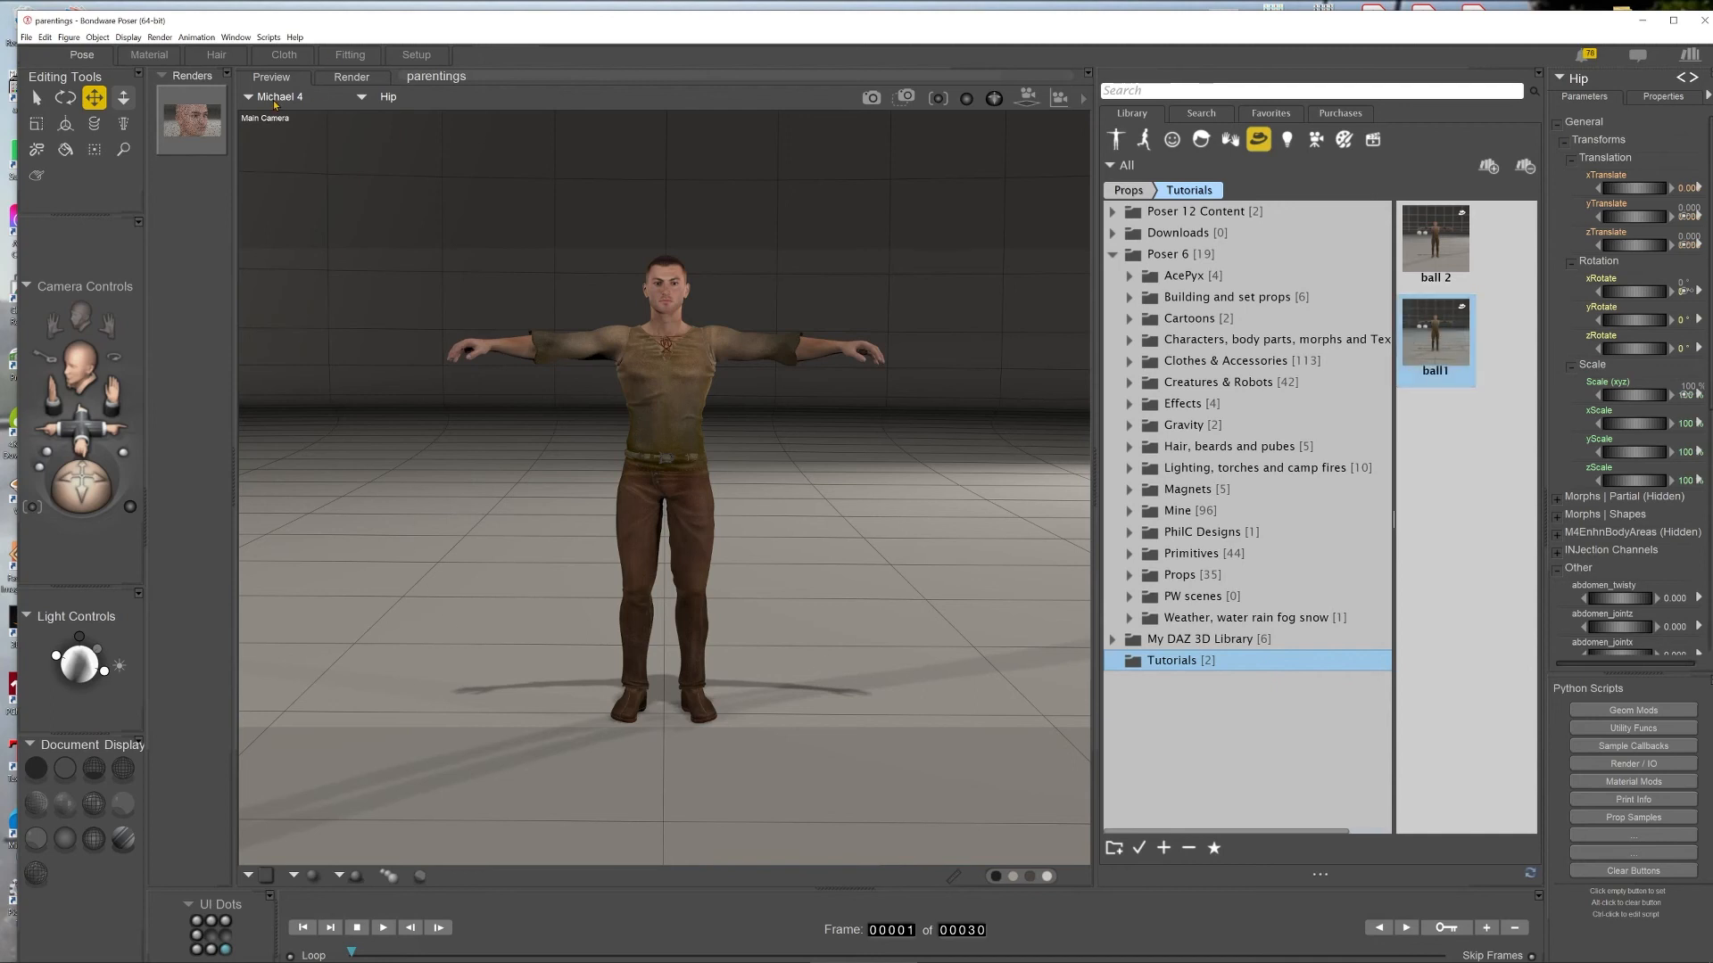
{"action": "left_click_drag", "start_coordinate": [1418, 344], "coordinate": [448, 453]}
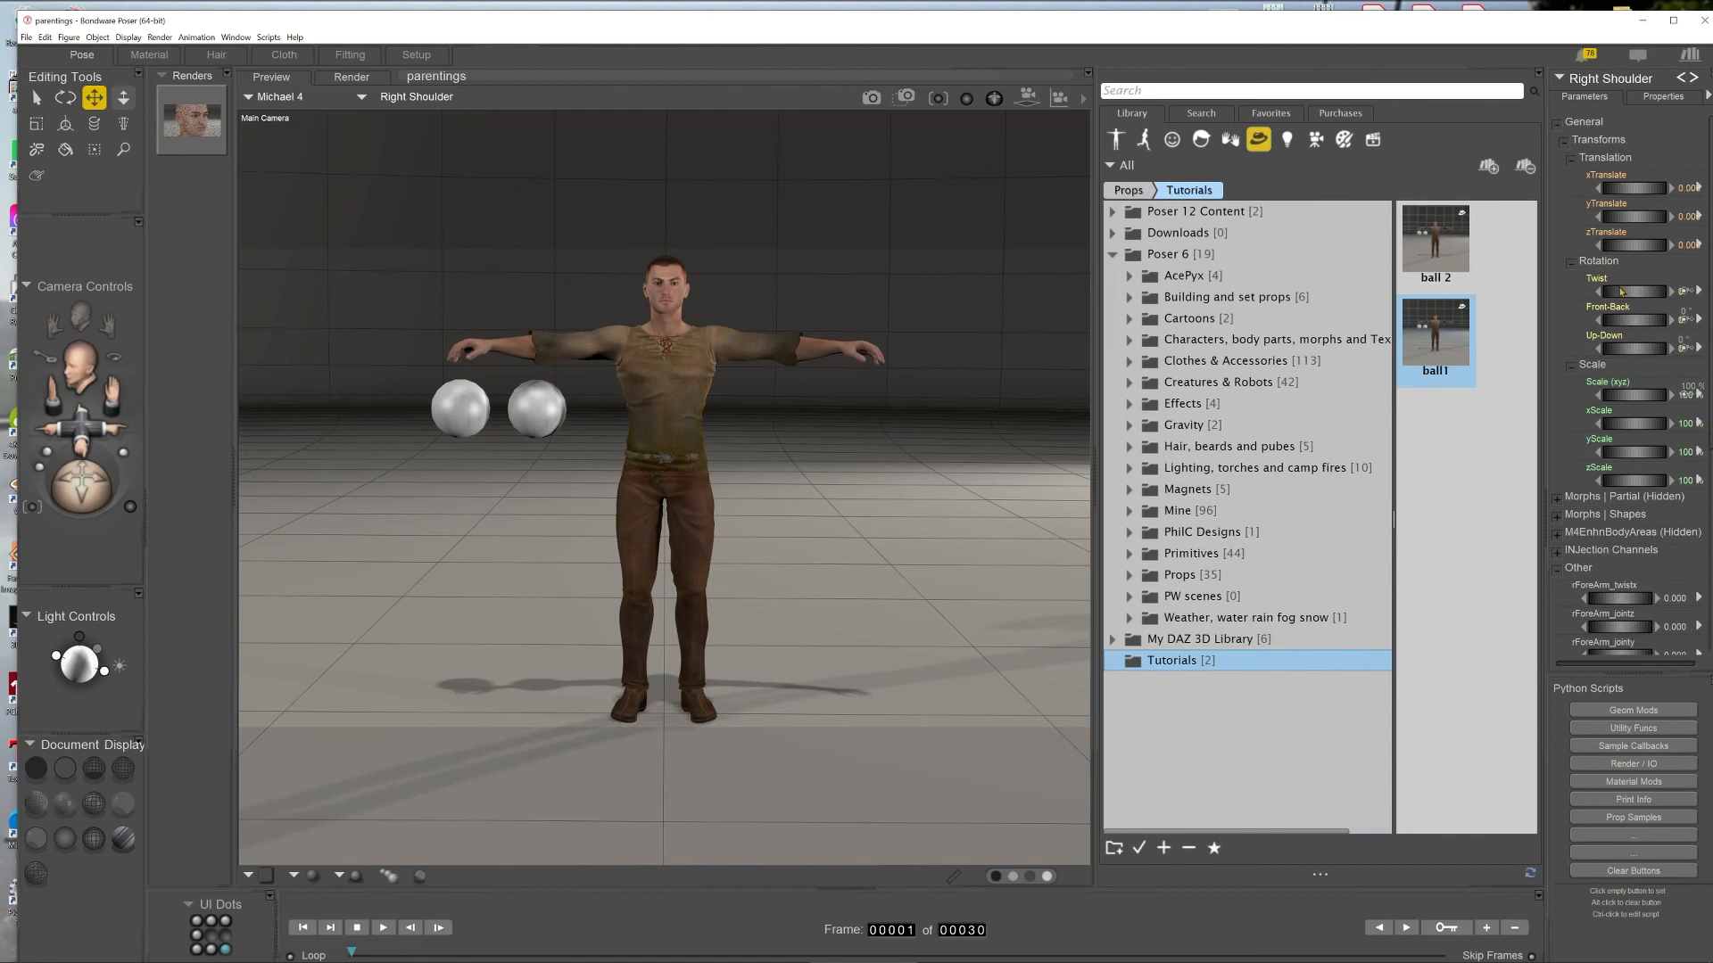
{"action": "mouse_move", "coordinate": [1630, 348]}
{"action": "left_mouse_down"}
{"action": "mouse_move", "coordinate": [1661, 348]}
{"action": "mouse_move", "coordinate": [1623, 348]}
{"action": "mouse_move", "coordinate": [1640, 348]}
{"action": "left_mouse_up"}
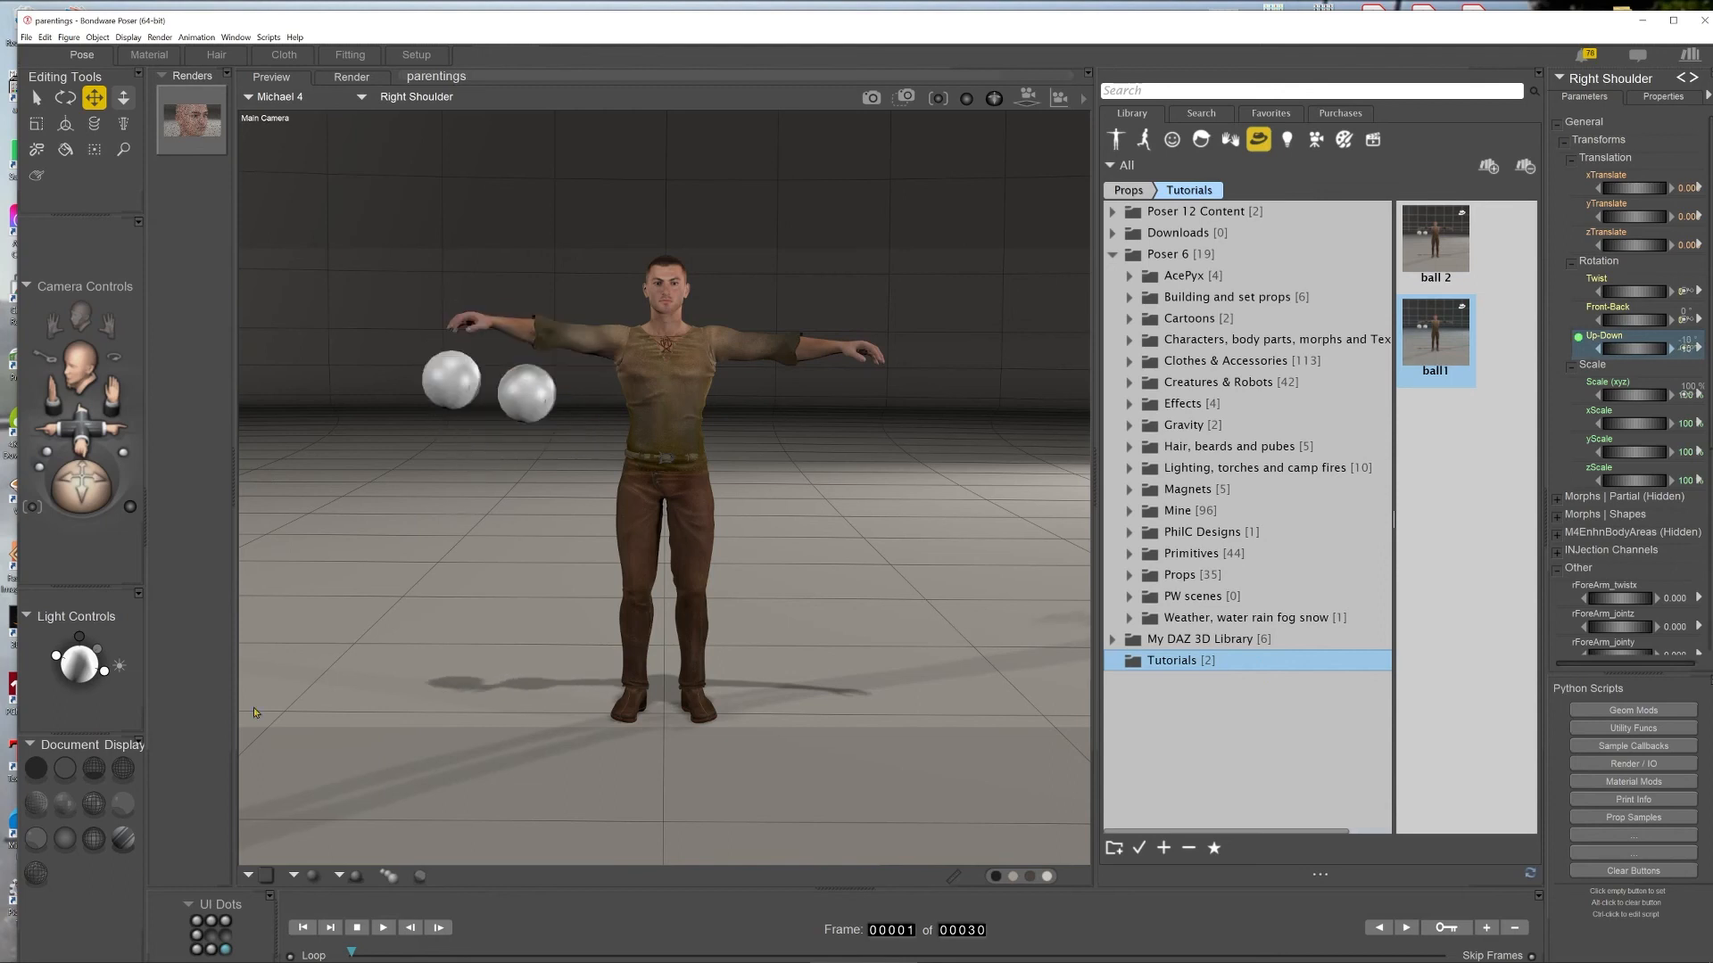
Maximize the Poser window and examine the parenting of ball_1 and ball_2 in the Hierarchy Editor.
{"action": "left_click", "coordinate": [212, 952]}
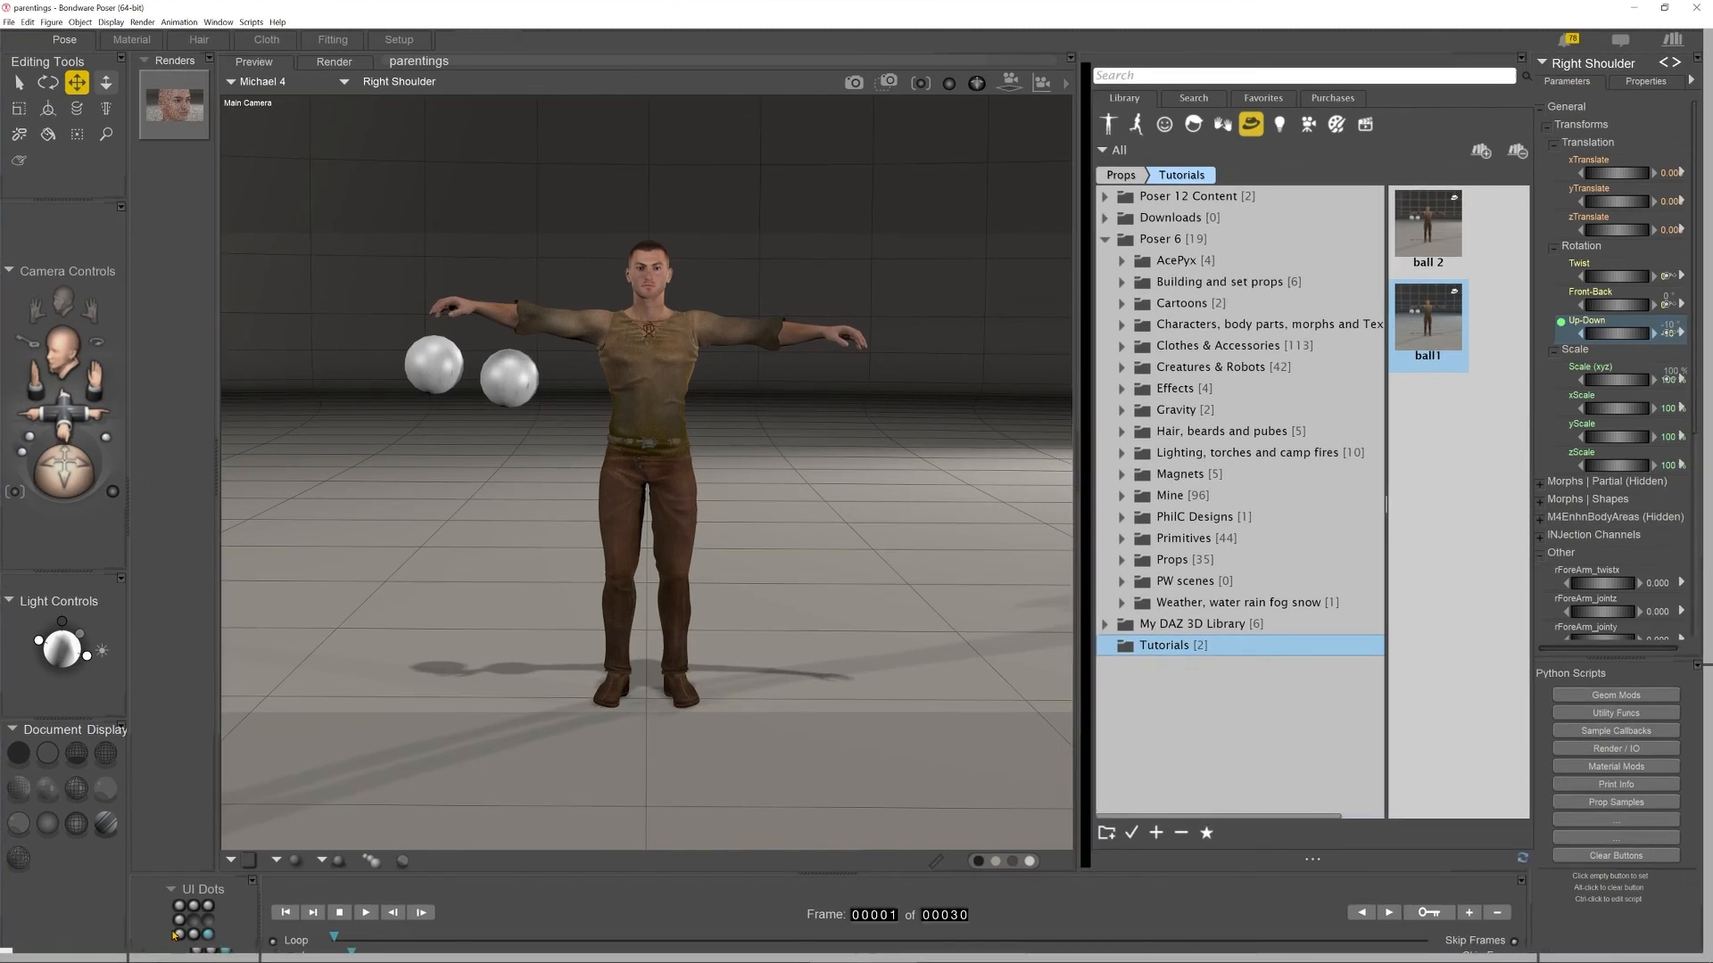
{"action": "left_click", "coordinate": [176, 934]}
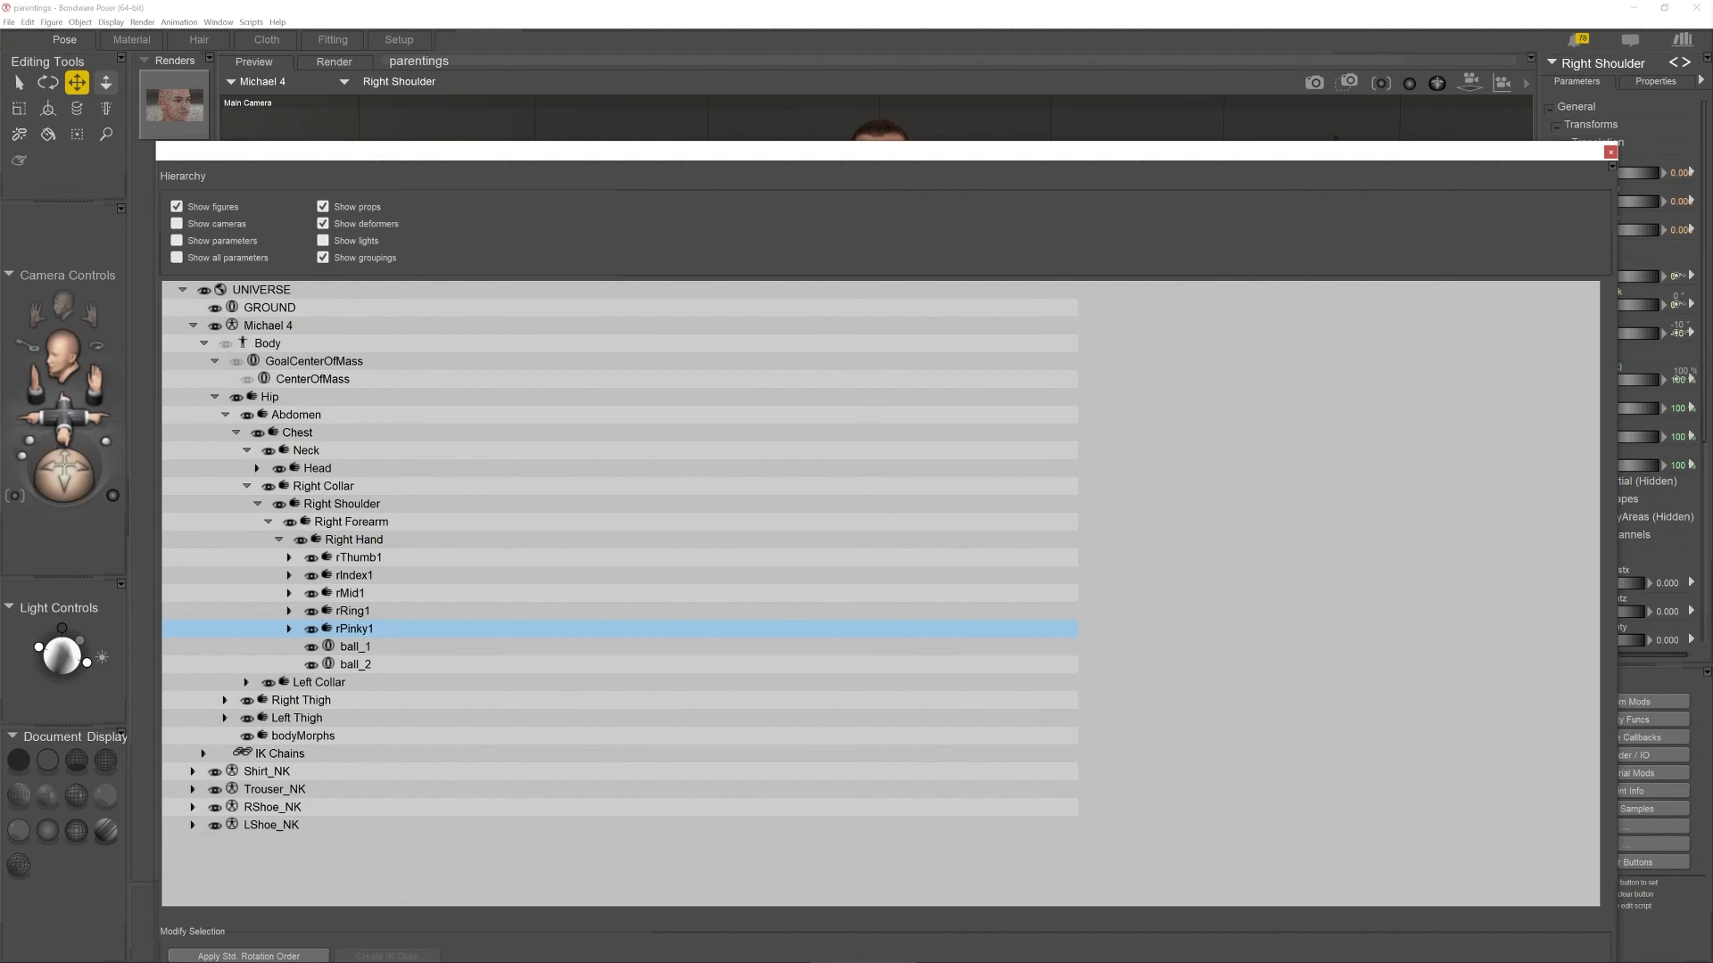
{"action": "left_click_drag", "start_coordinate": [1378, 151], "coordinate": [1369, 35]}
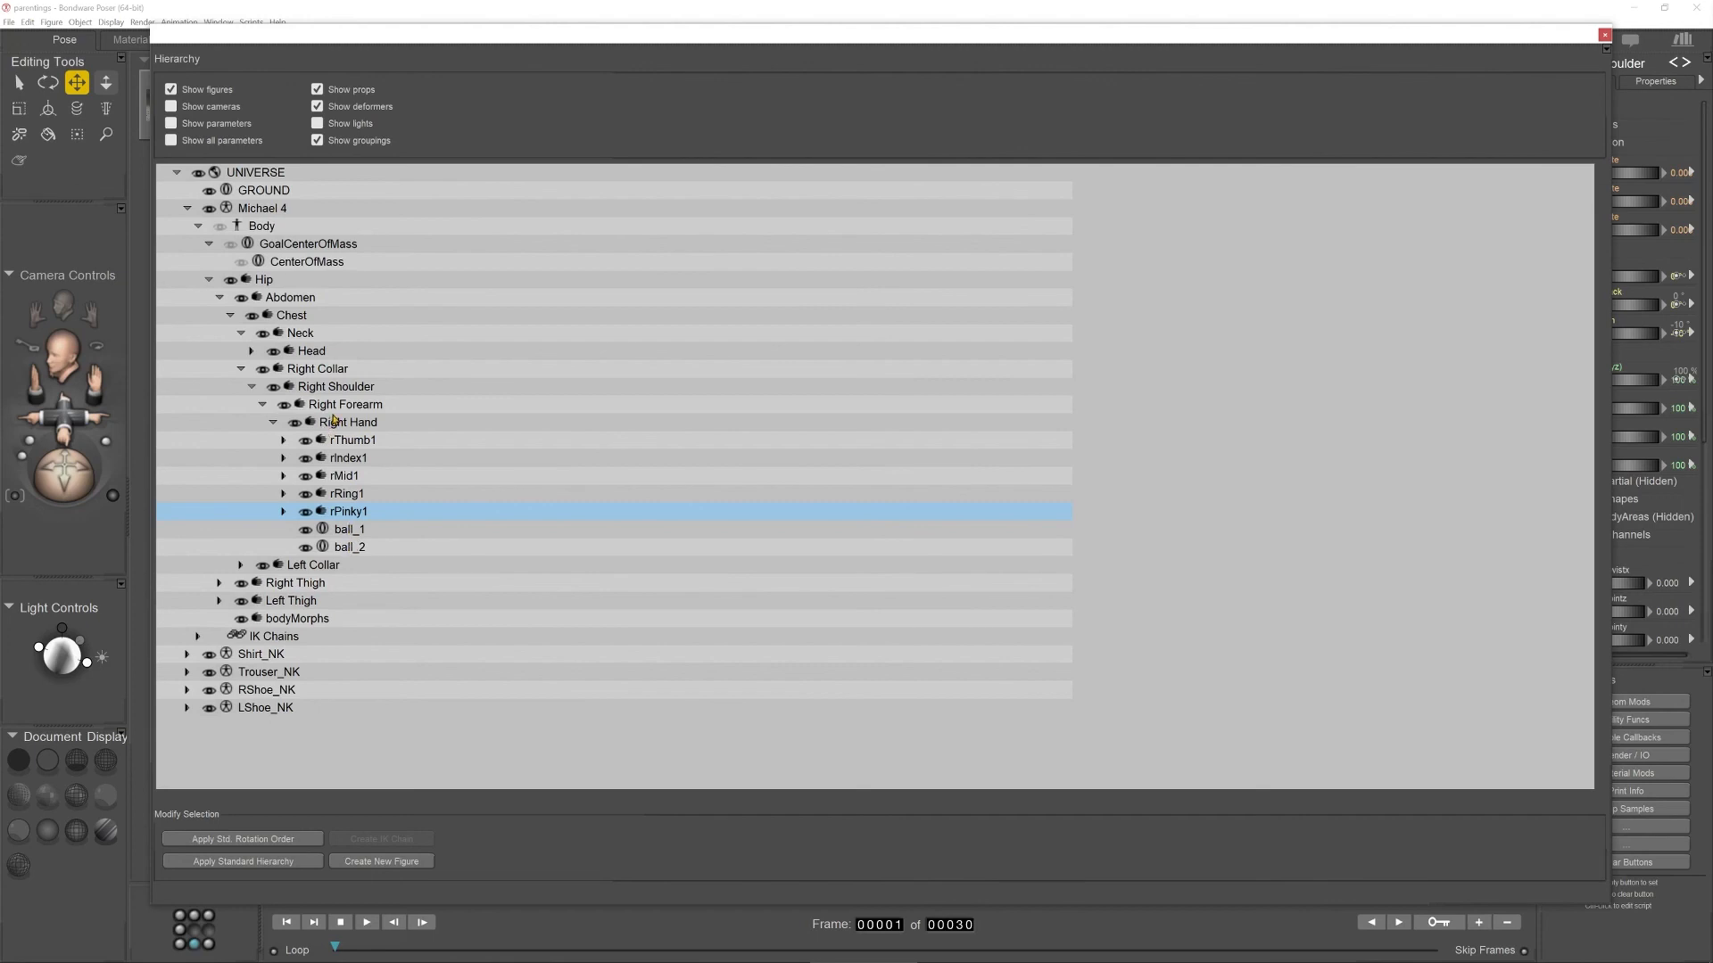
{"action": "left_click", "coordinate": [1603, 35]}
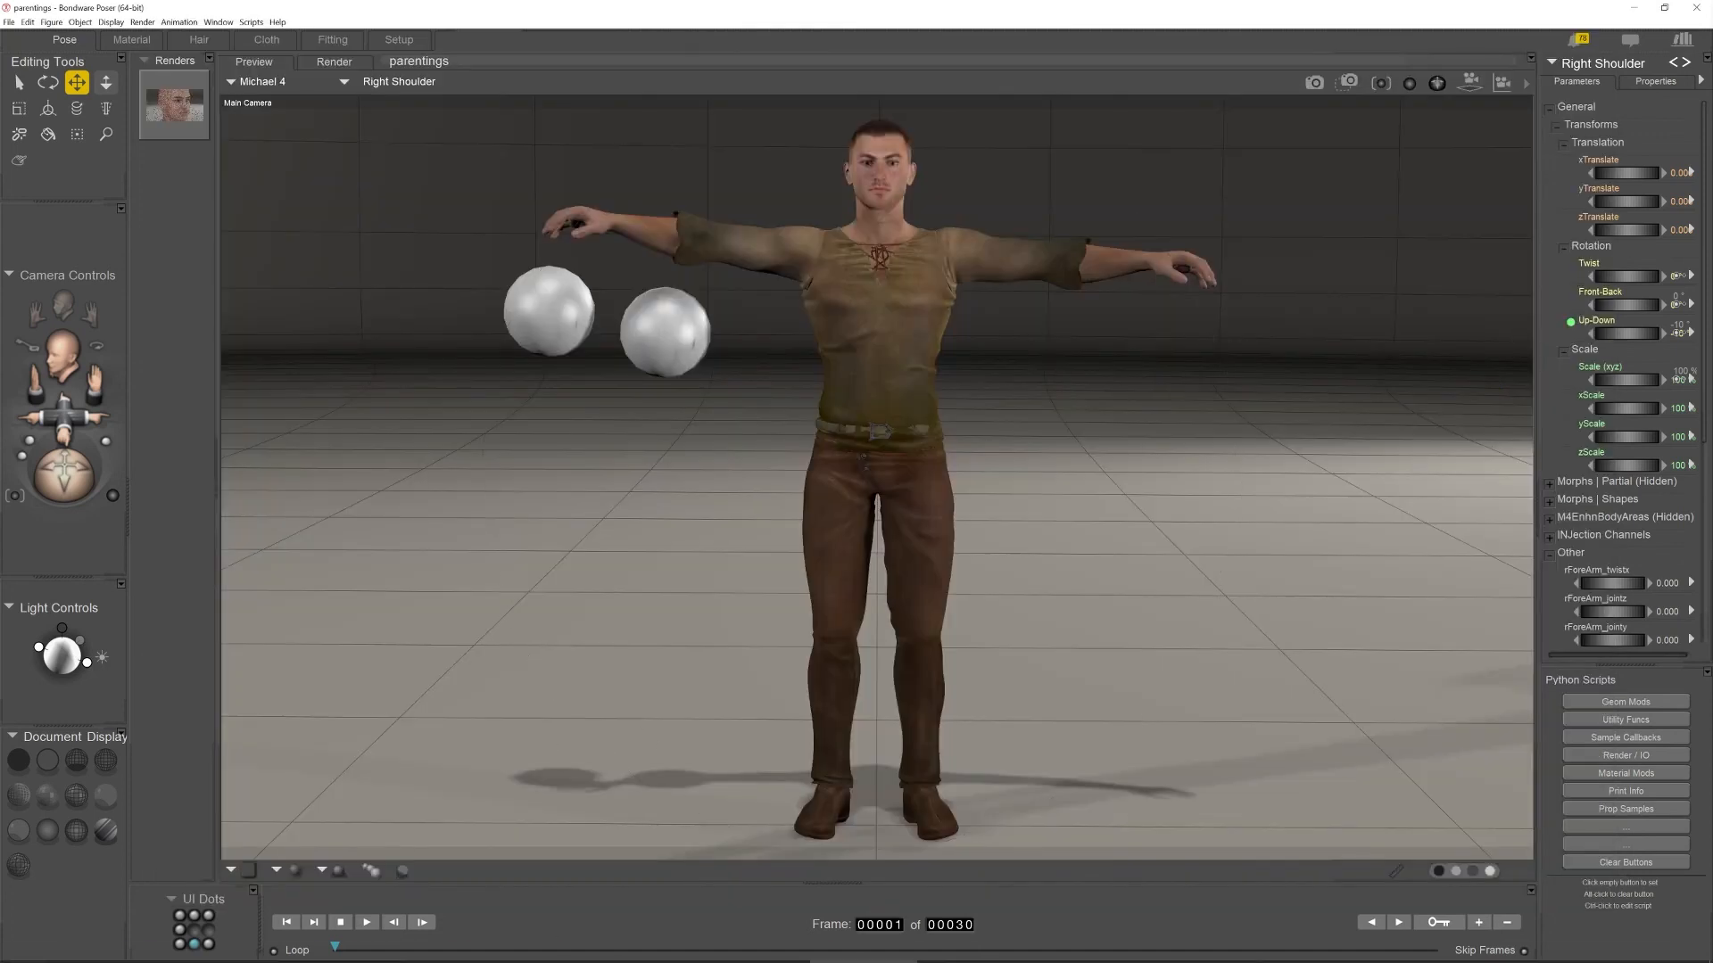
Switch to Notepad++ and undo the paste of the ball_2 code in ball1.pp2.
{"action": "mouse_move", "coordinate": [592, 961]}
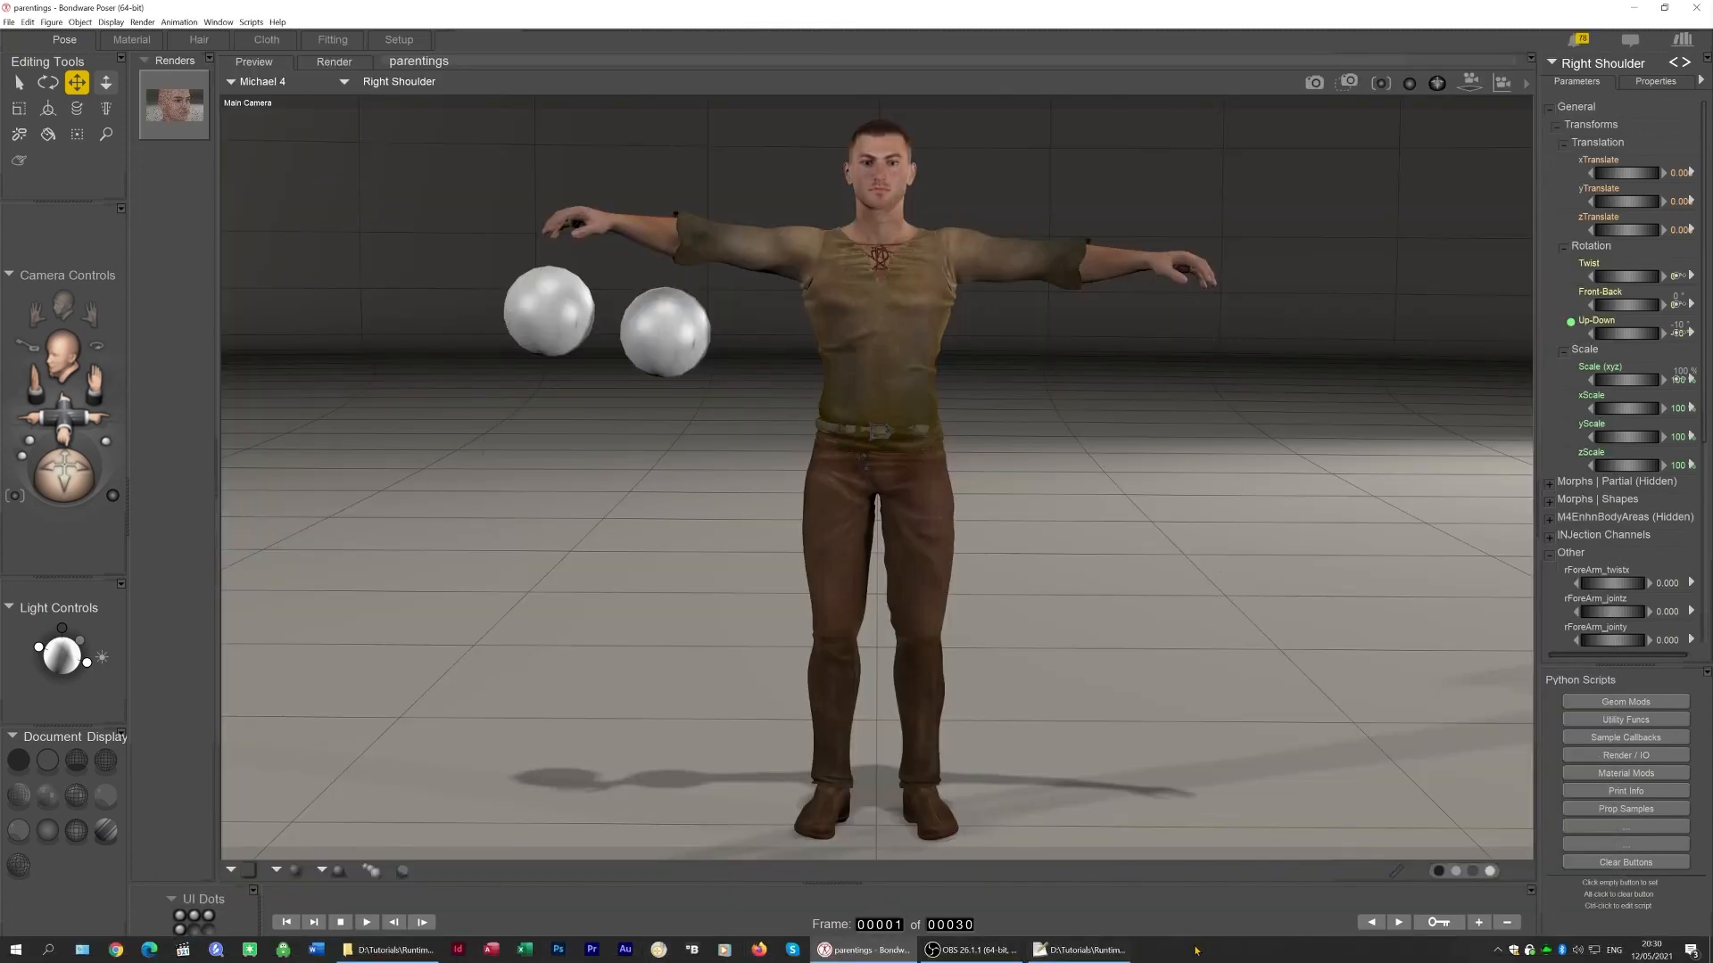
{"action": "left_click", "coordinate": [1079, 950]}
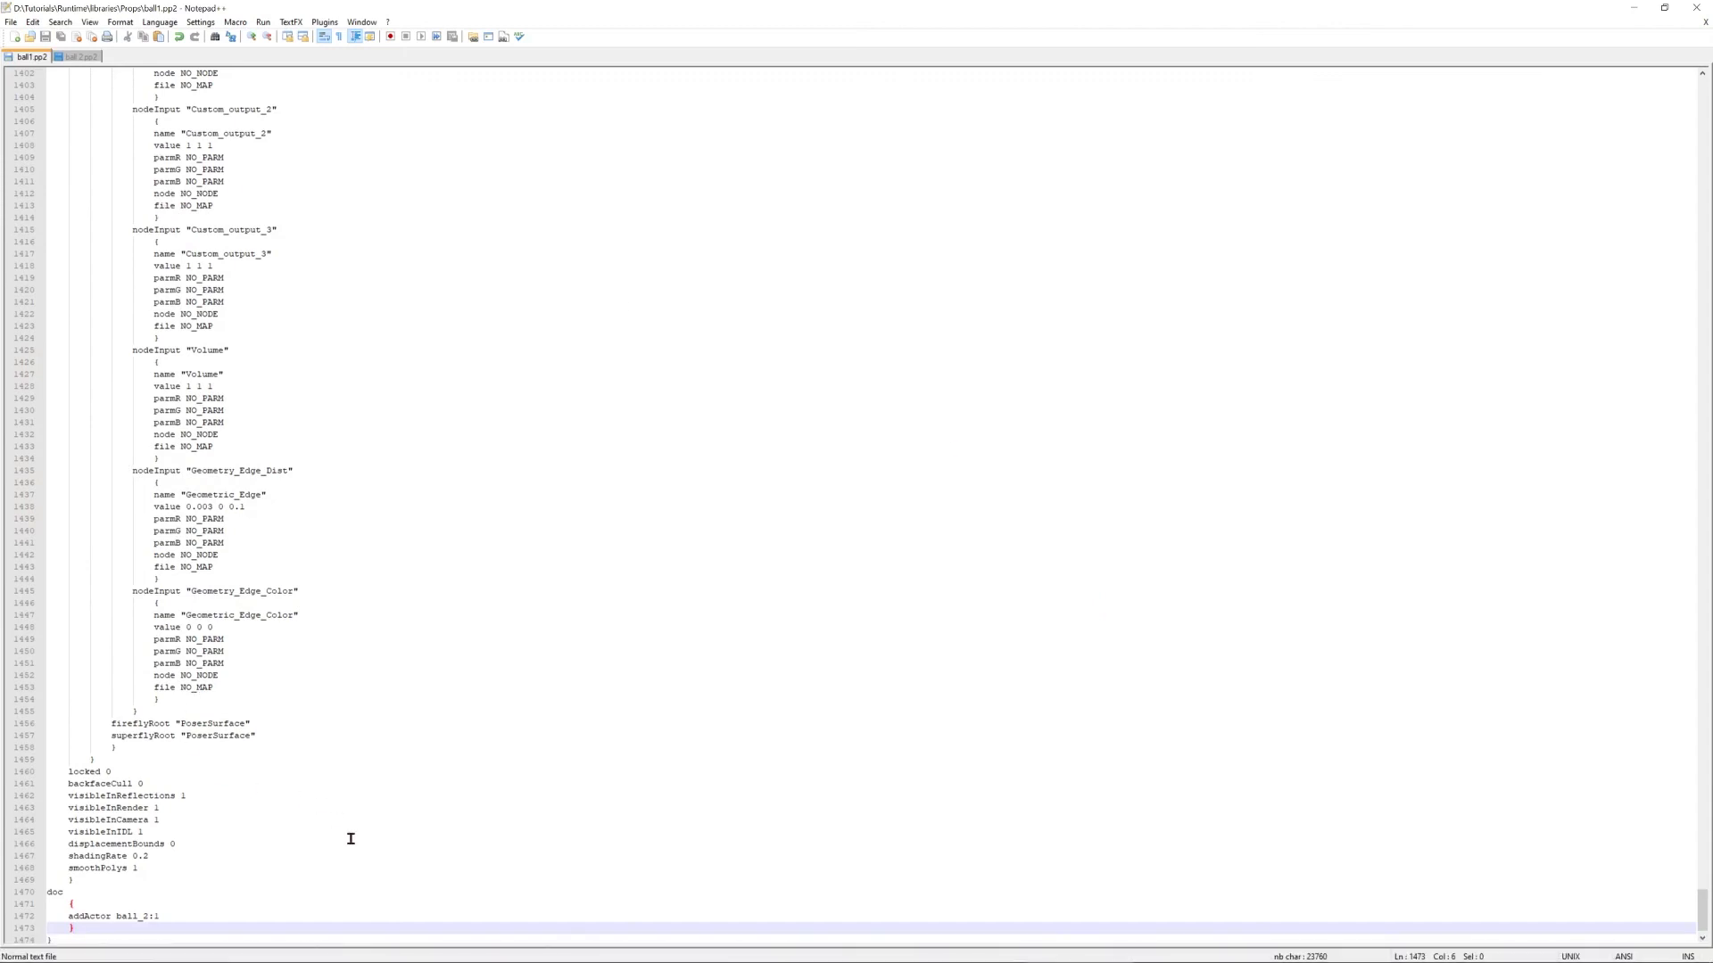
{"action": "key", "text": "ctrl+z"}
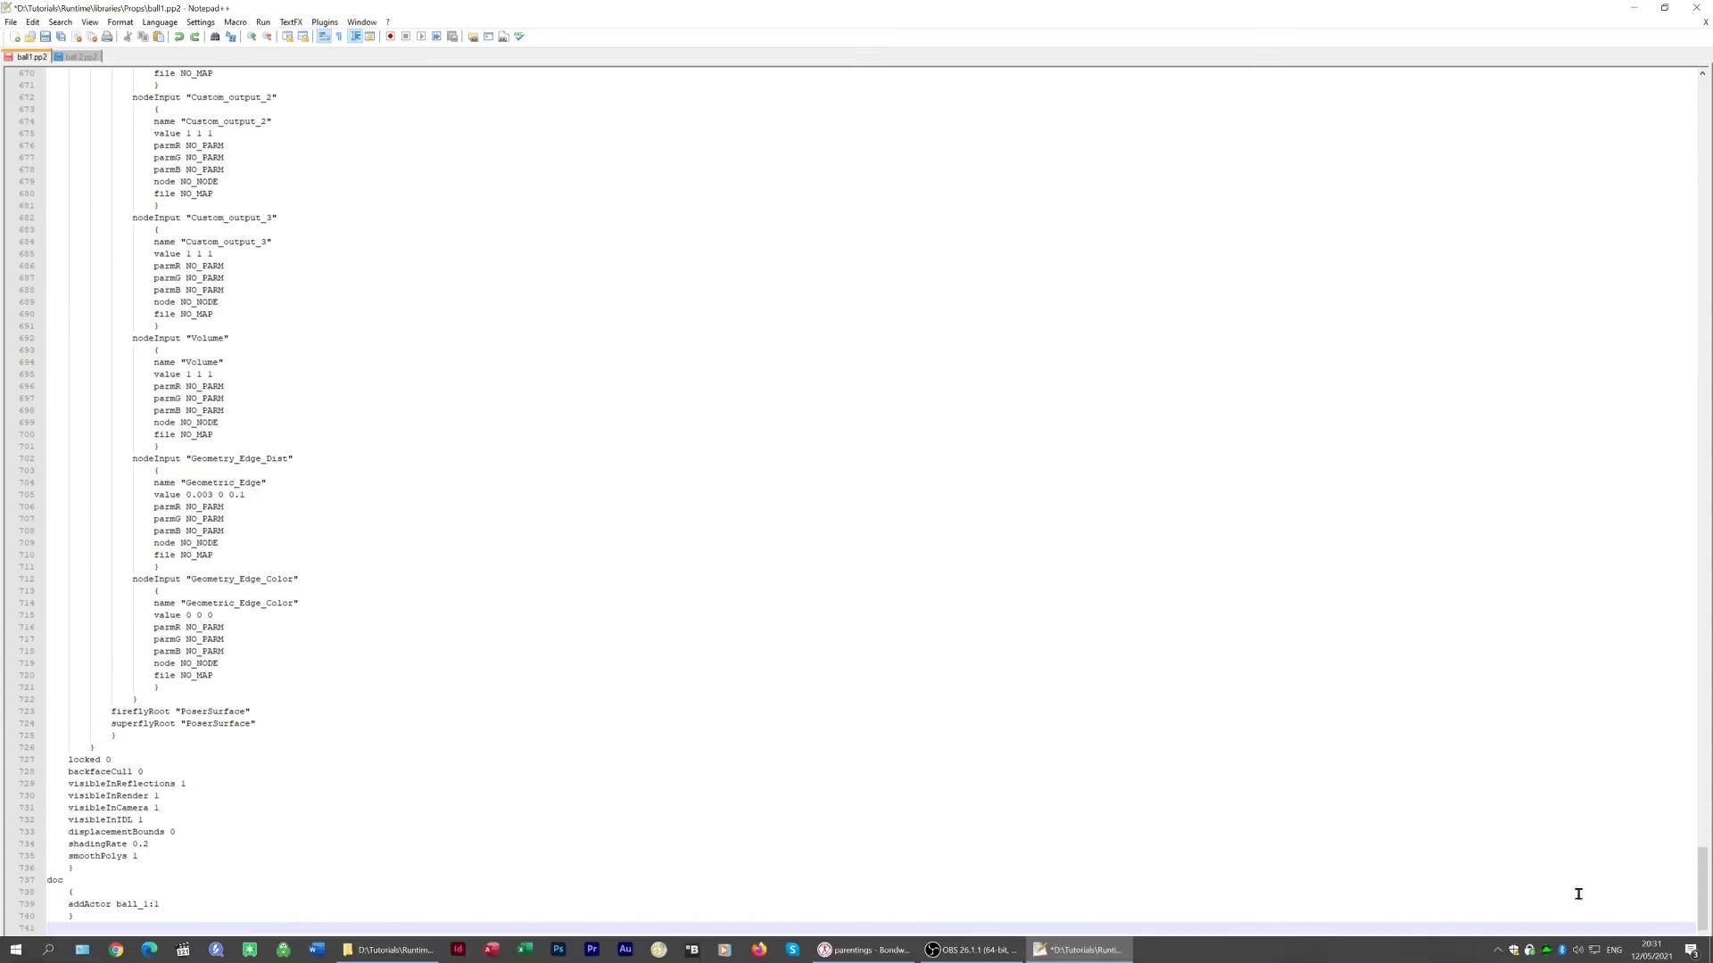
Review the ball_1 code in ball1.pp2 from its opening prop lines to the doc section, and close Notepad++.
{"action": "left_click_drag", "start_coordinate": [1702, 888], "coordinate": [1189, 214]}
{"action": "left_click_drag", "start_coordinate": [1707, 858], "coordinate": [1701, 58]}
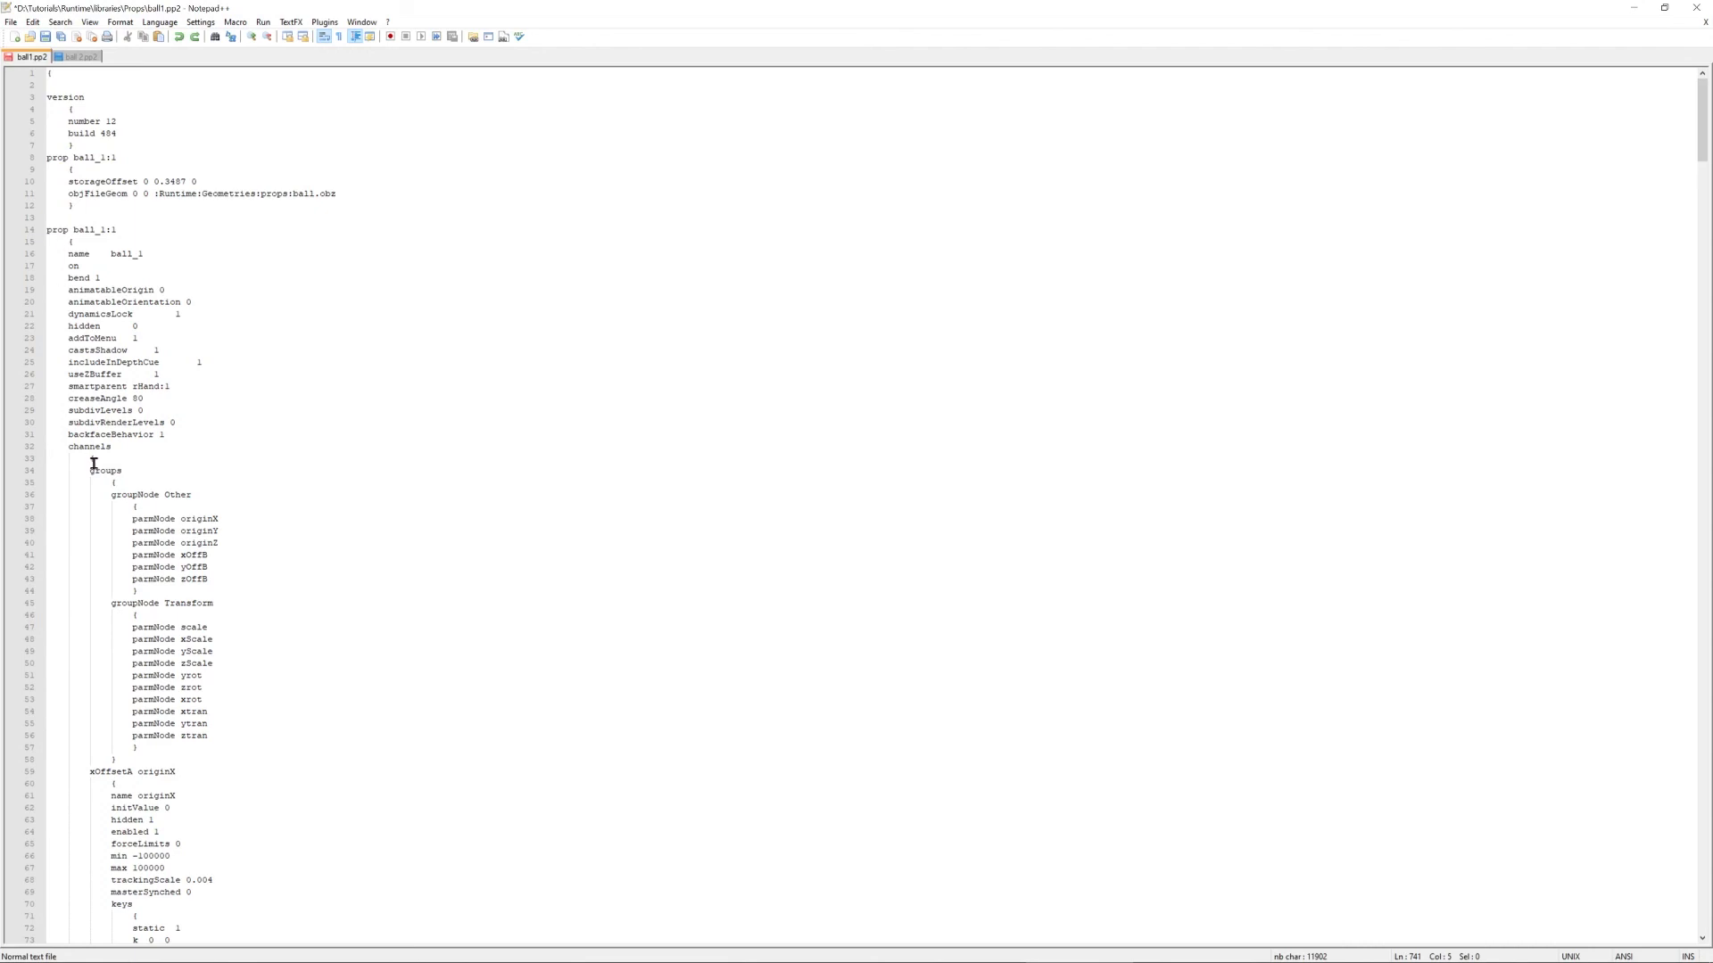
{"action": "scroll", "coordinate": [72, 638], "scroll_direction": "down", "scroll_amount": 2}
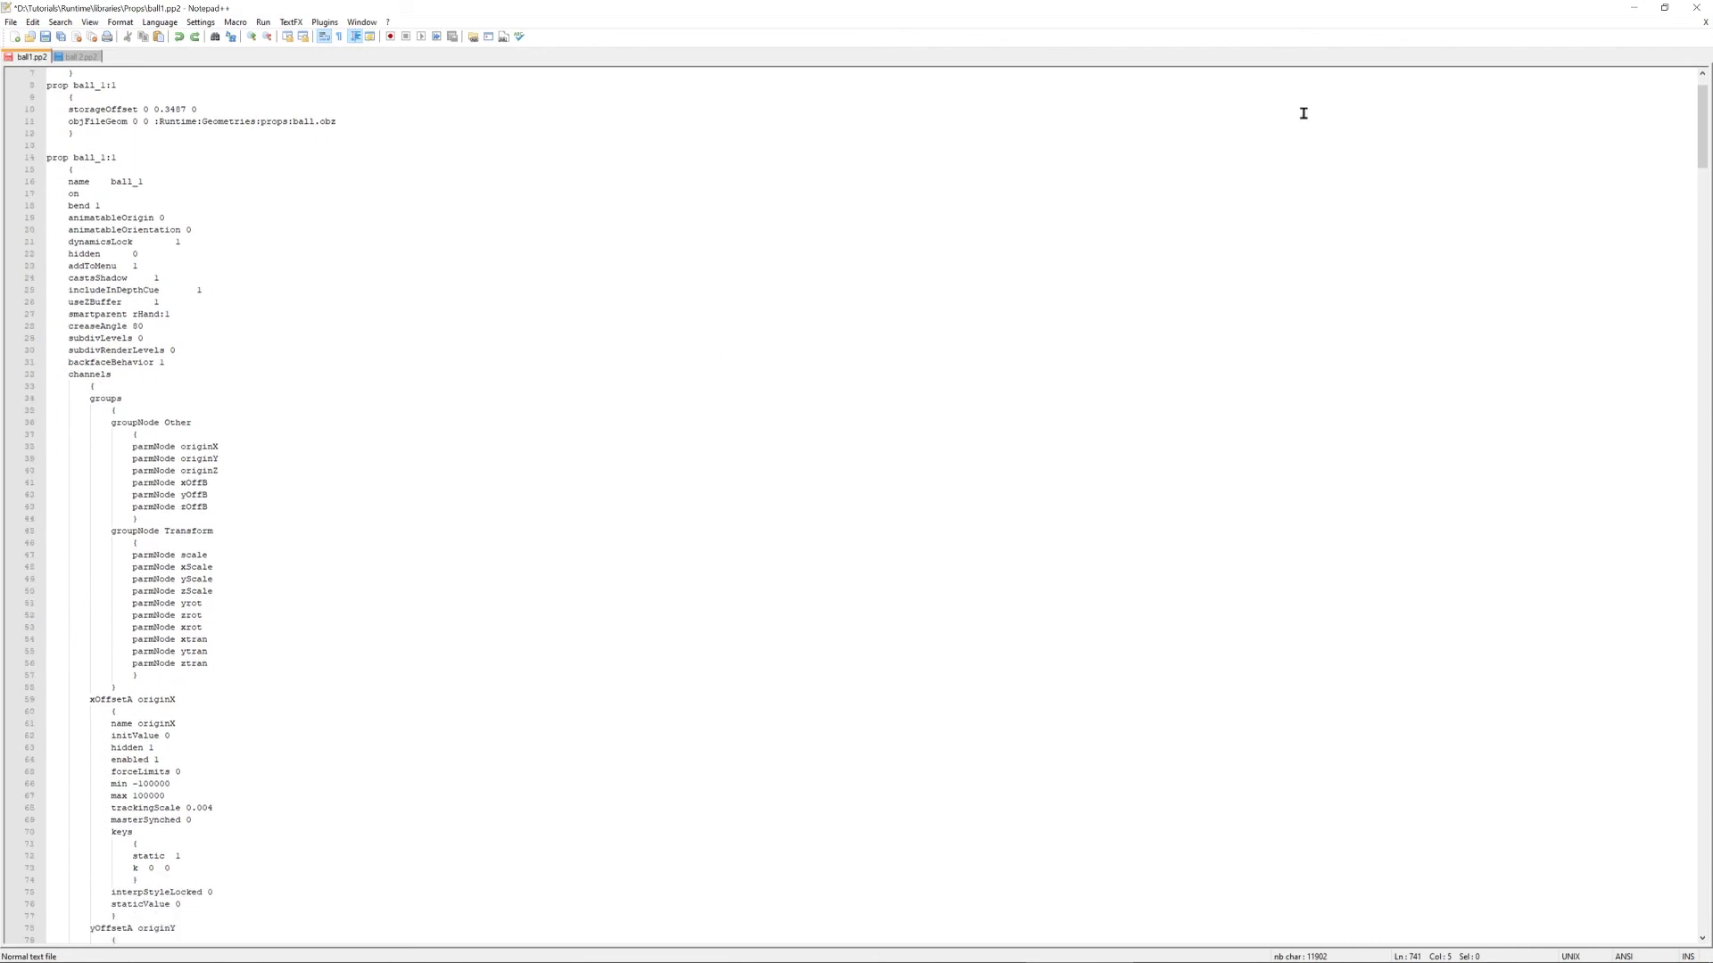
{"action": "left_click_drag", "start_coordinate": [1702, 127], "coordinate": [1702, 892]}
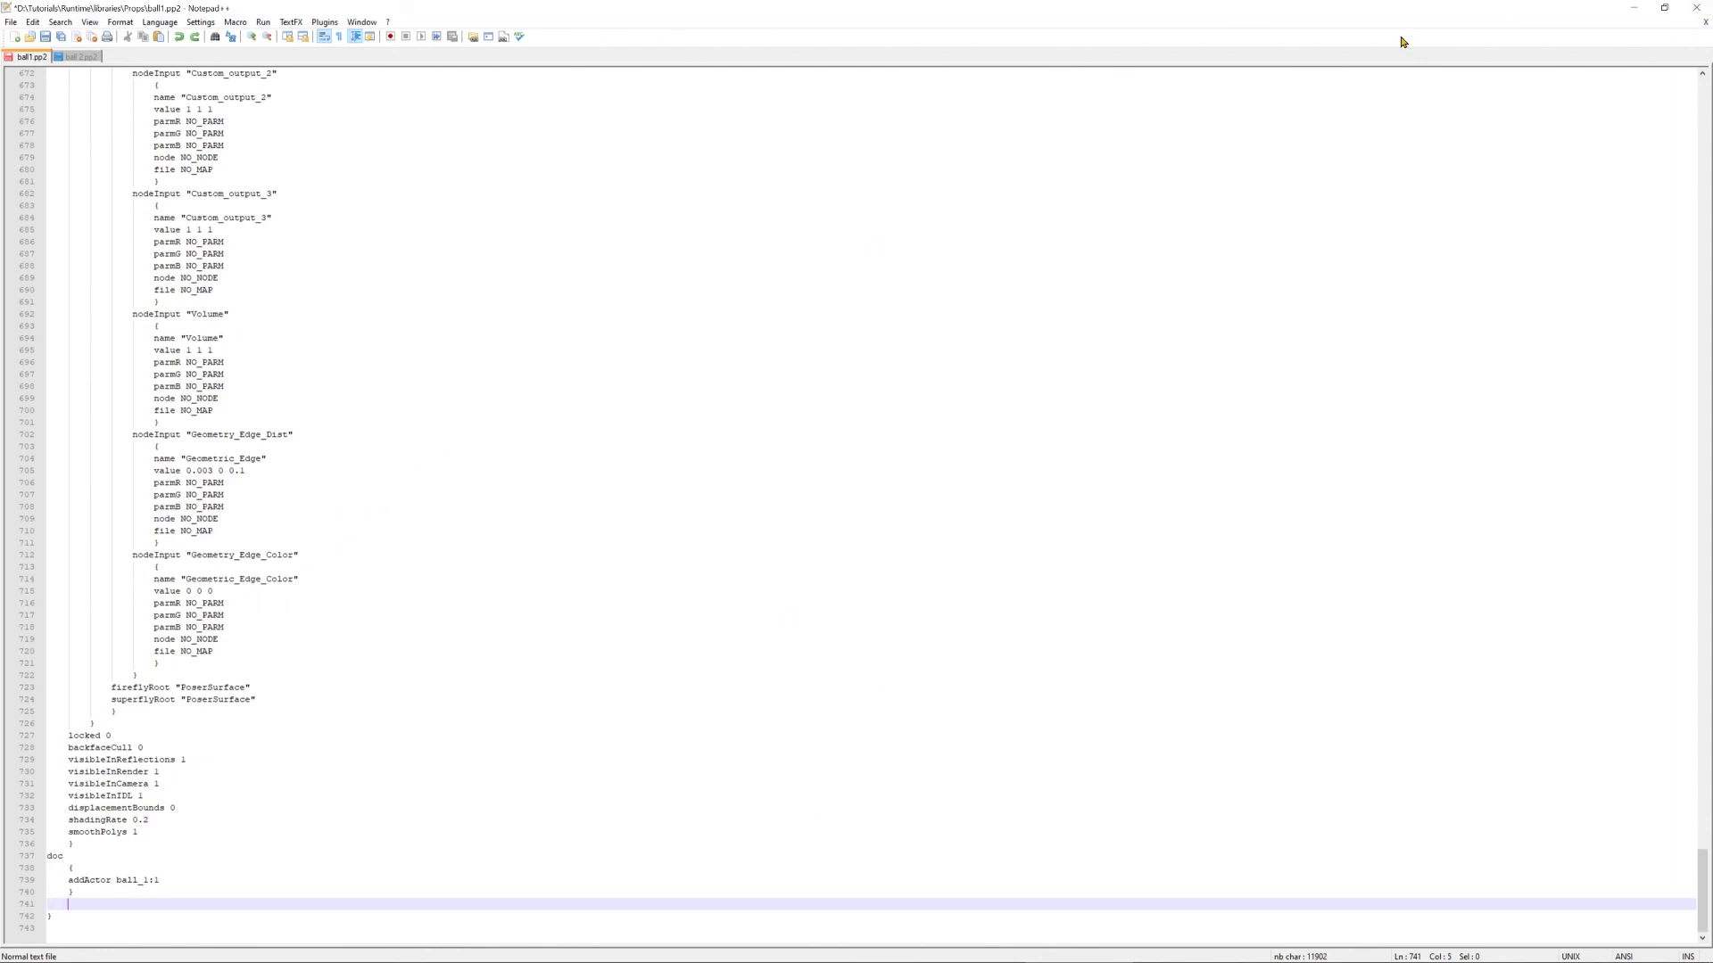
{"action": "left_click", "coordinate": [1697, 7]}
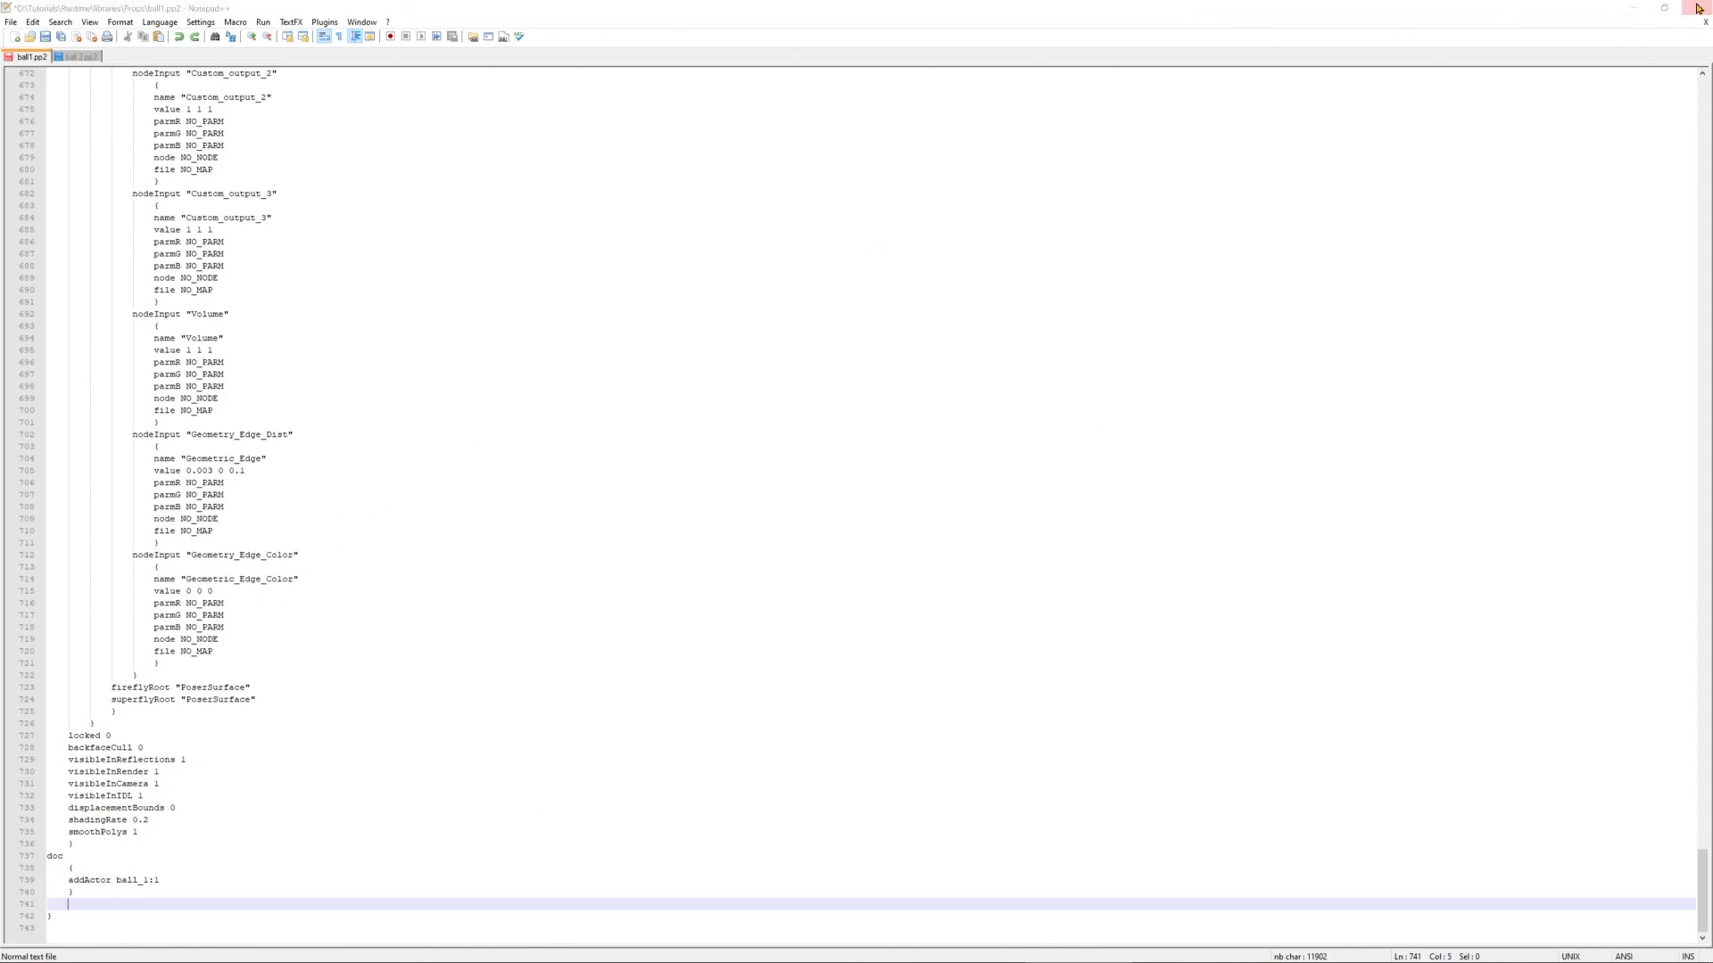
{"action": "left_click", "coordinate": [898, 532]}
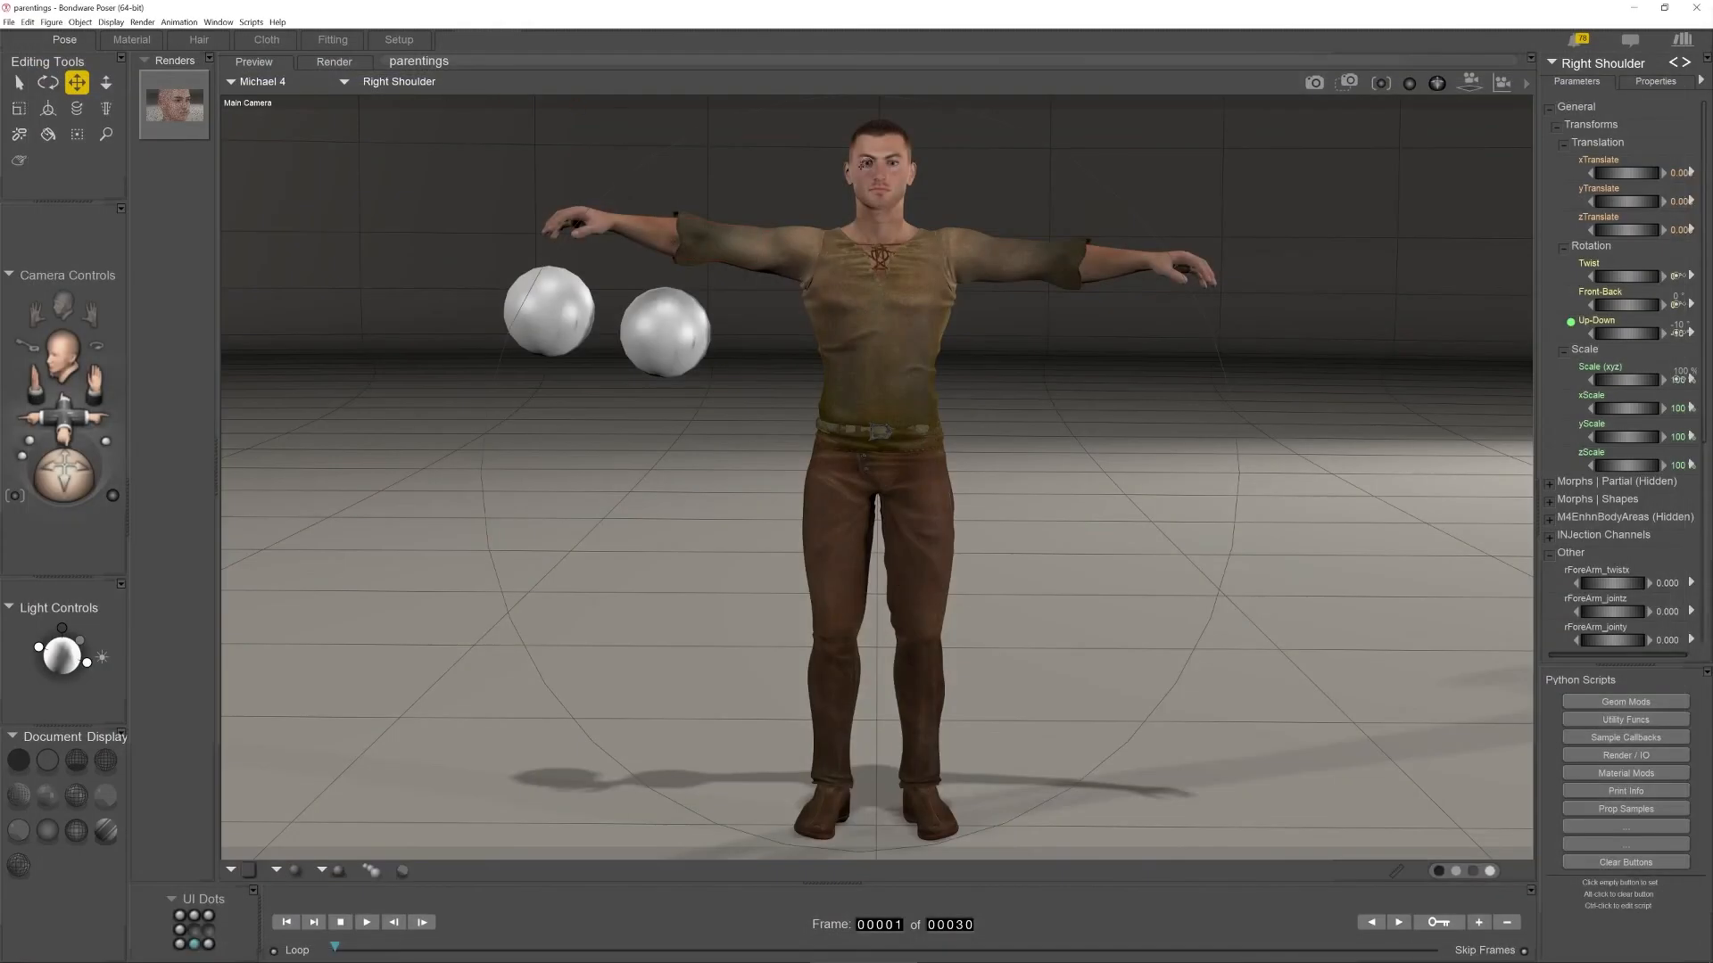